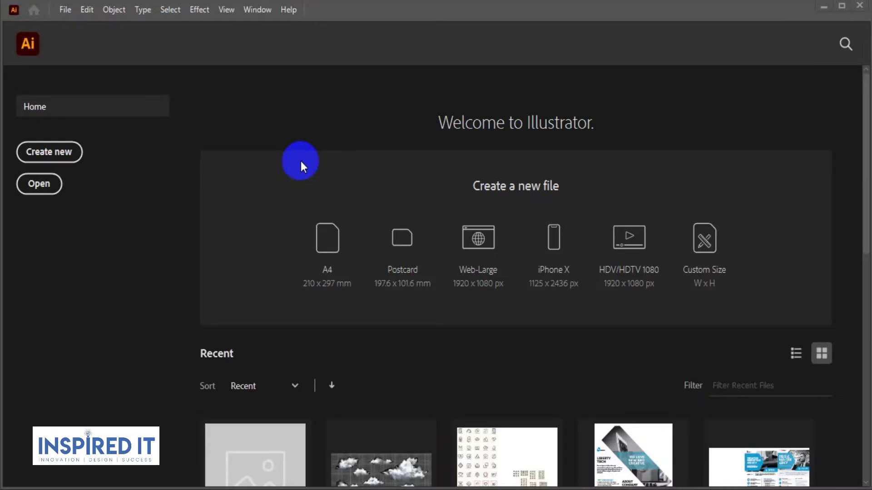
# Create a new blank A4 portrait document from the A4 preset.
pyautogui.click(49, 152)
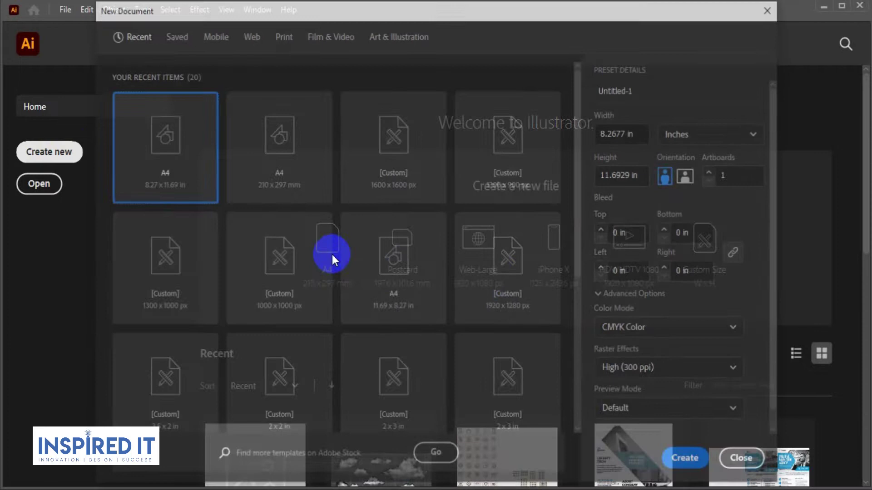
pyautogui.click(736, 462)
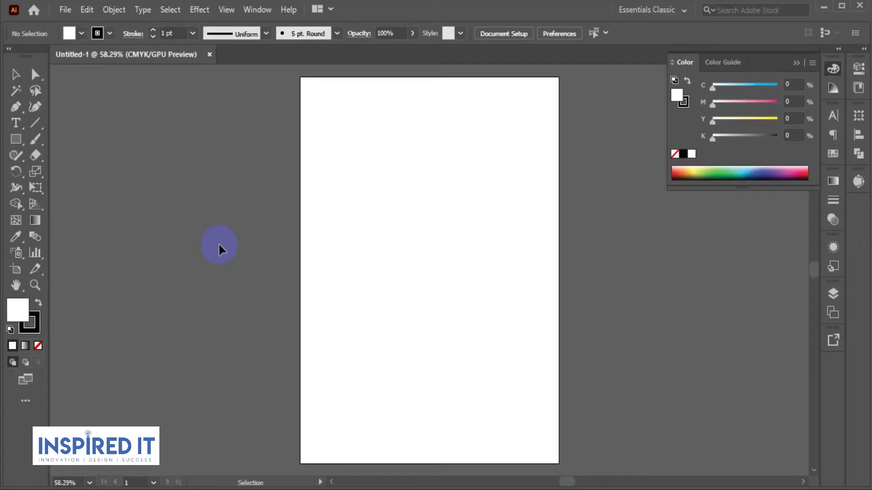
# Show the rulers and draw a 7.77 × 11.19 in rectangle.
pyautogui.scroll(-1, 219, 248)
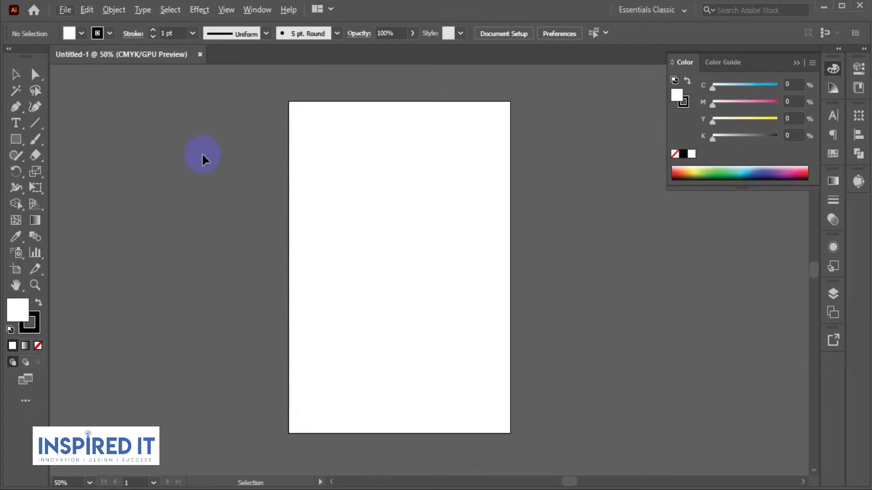
pyautogui.hotkey('ctrl', 'r')
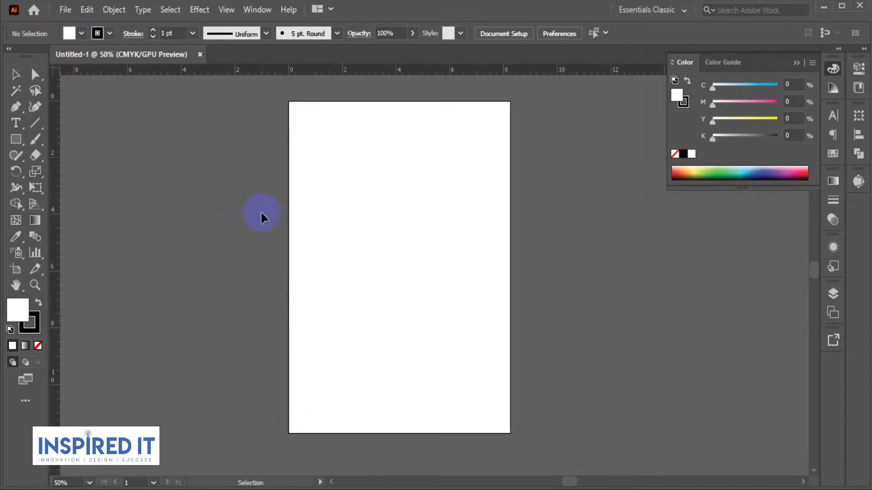
pyautogui.click(16, 139)
pyautogui.click(353, 211)
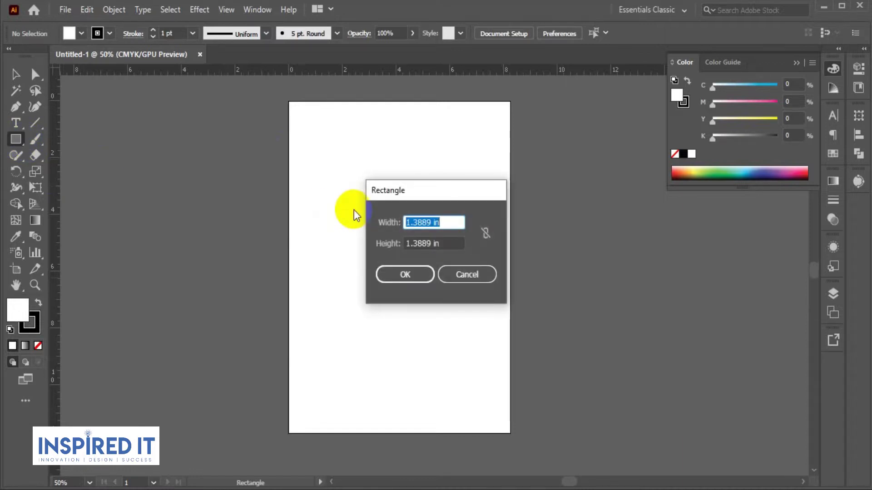
pyautogui.write('7.77')
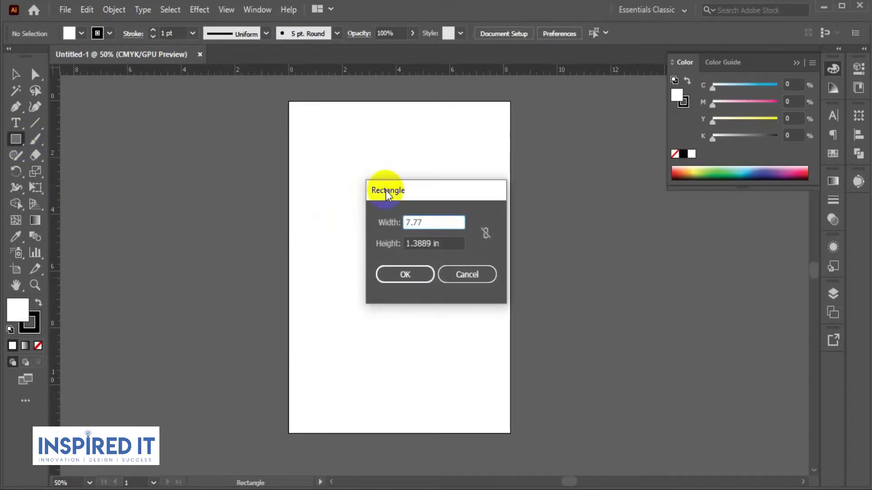
pyautogui.moveTo(445, 244); pyautogui.dragTo(400, 242)
pyautogui.write('11.19')
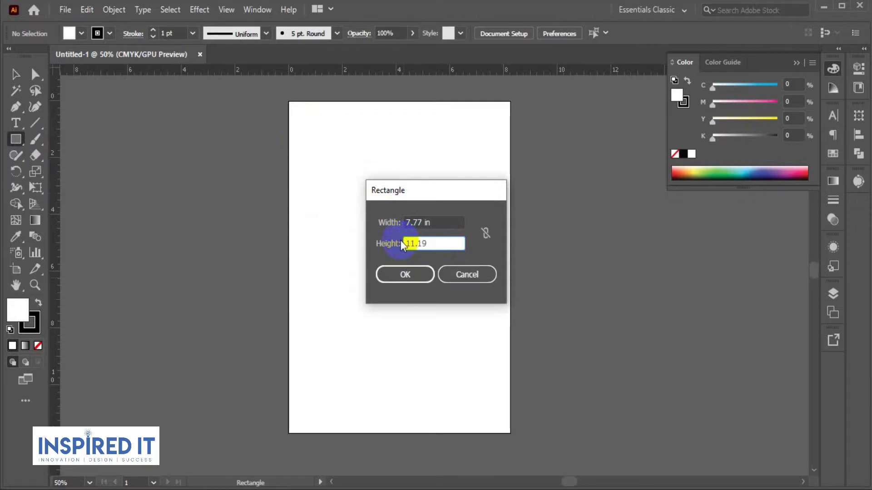
pyautogui.click(406, 275)
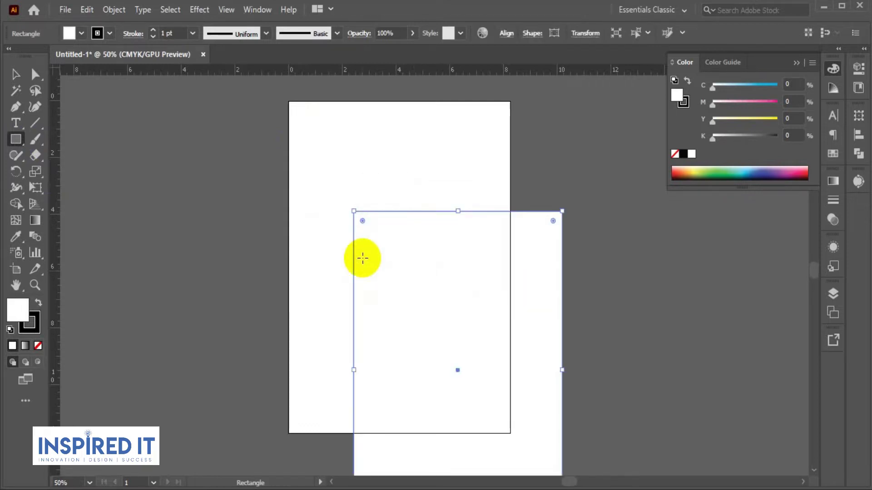
# Remove the rectangle's stroke, centre it on the page, and convert it to a guide.
pyautogui.click(39, 305)
pyautogui.click(31, 327)
pyautogui.click(37, 346)
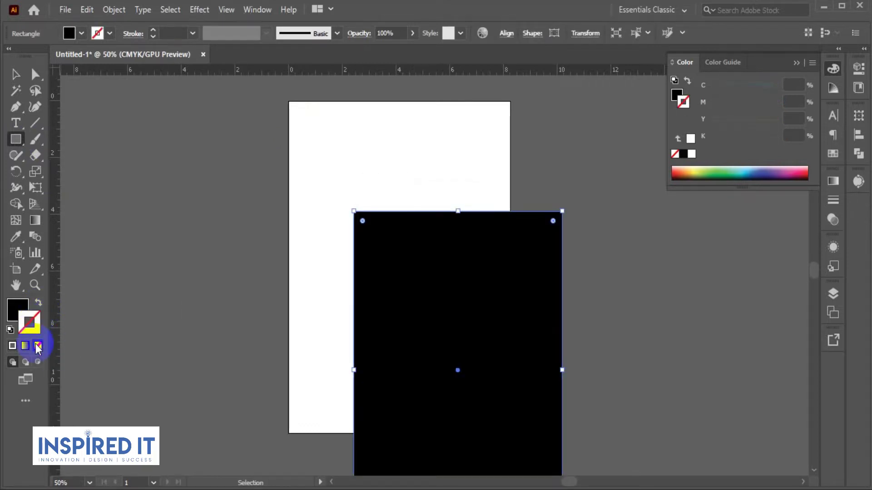
pyautogui.click(17, 75)
pyautogui.click(550, 33)
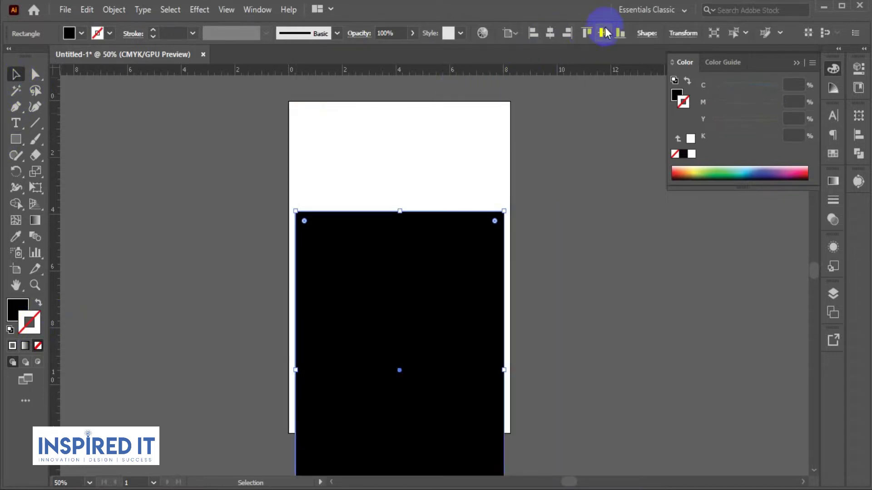
pyautogui.click(603, 33)
pyautogui.hotkey('ctrl', '5')
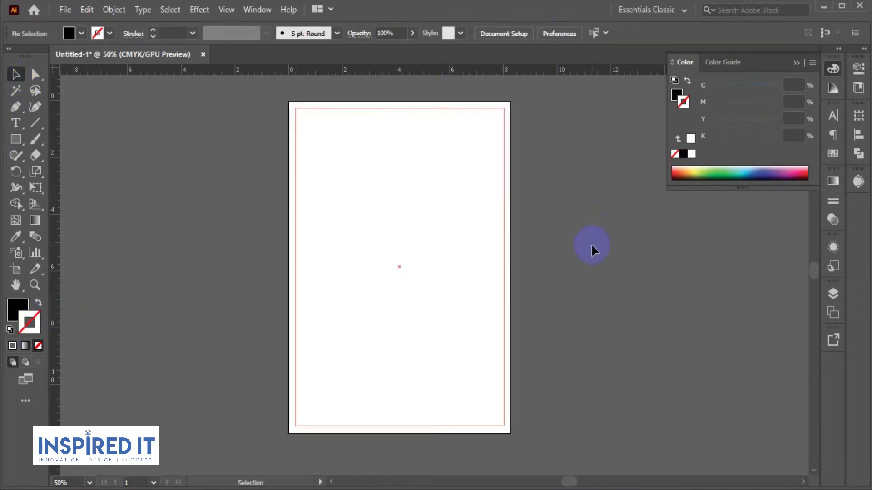
# Draw a wide black bar across the top of the margin guide.
pyautogui.moveTo(390, 259); pyautogui.dragTo(314, 271)
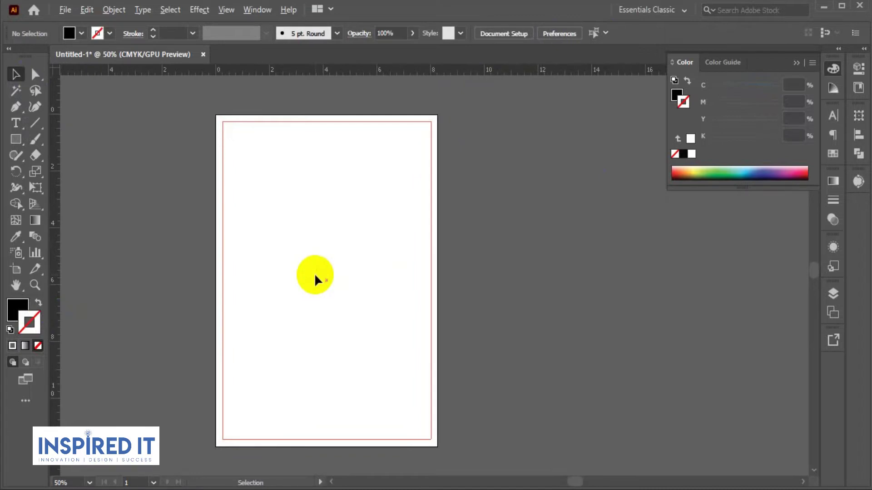
pyautogui.scroll(1, 314, 273)
pyautogui.scroll(-1, 319, 268)
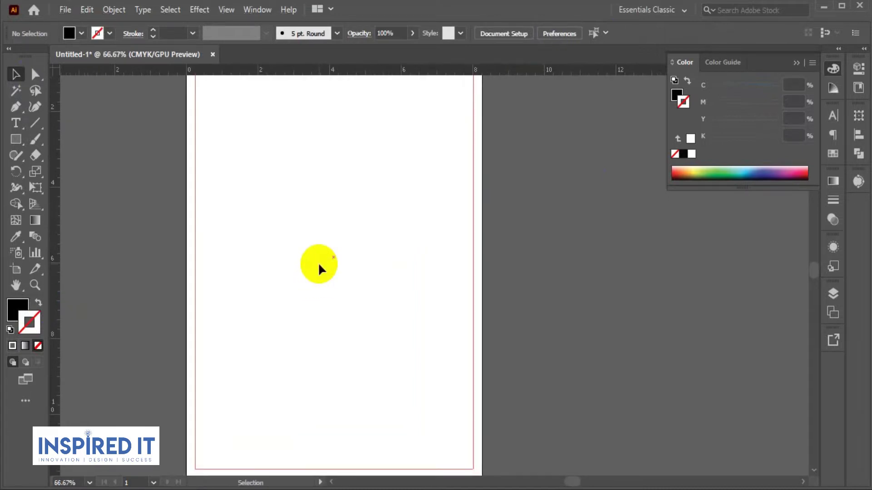
pyautogui.scroll(-1, 318, 262)
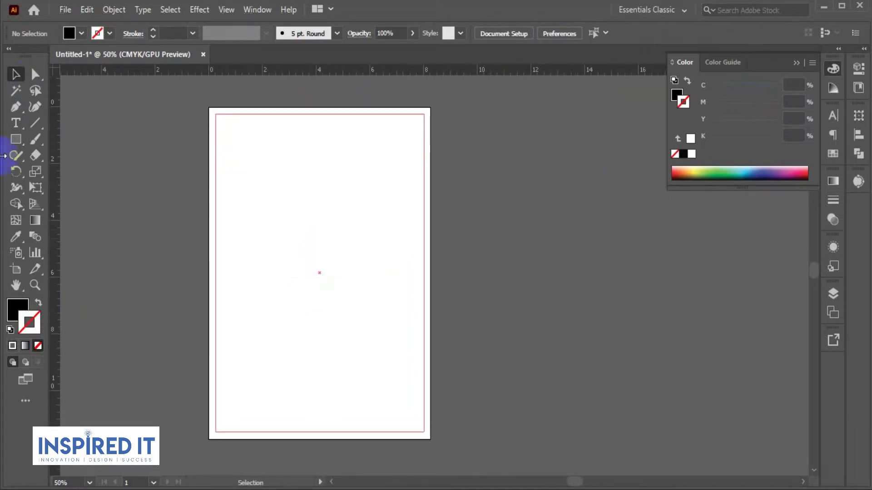
pyautogui.click(15, 139)
pyautogui.moveTo(215, 126); pyautogui.dragTo(424, 194)
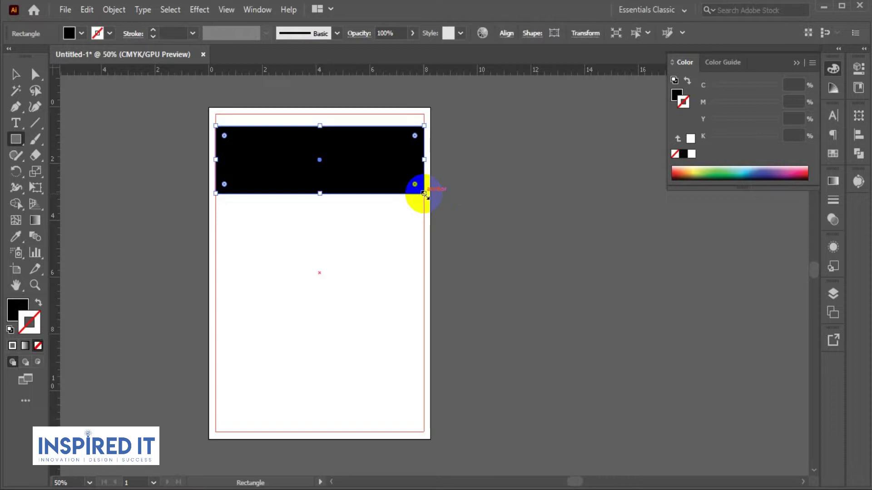
# Copy the bar downward, repeat the copy, then delete the three extra bars.
pyautogui.click(15, 74)
pyautogui.click(113, 133)
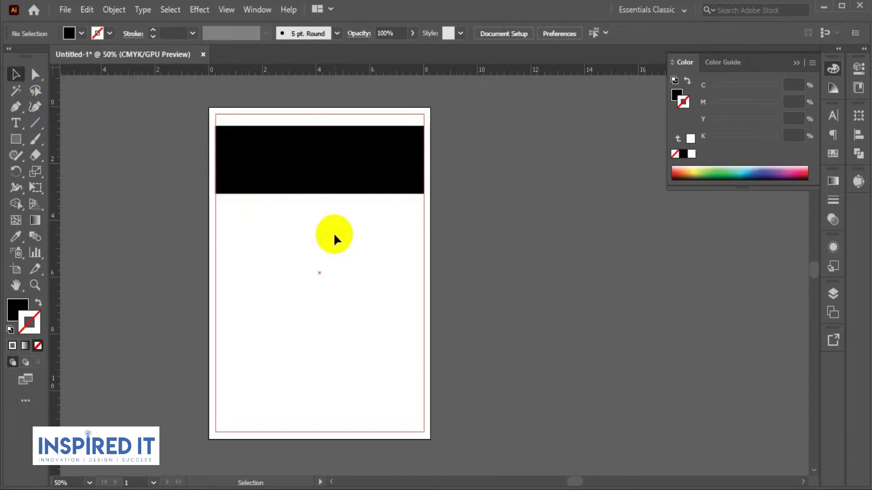
pyautogui.moveTo(335, 186); pyautogui.dragTo(336, 256)
pyautogui.hotkey('ctrl', 'd')
pyautogui.hotkey('ctrl', 'd')
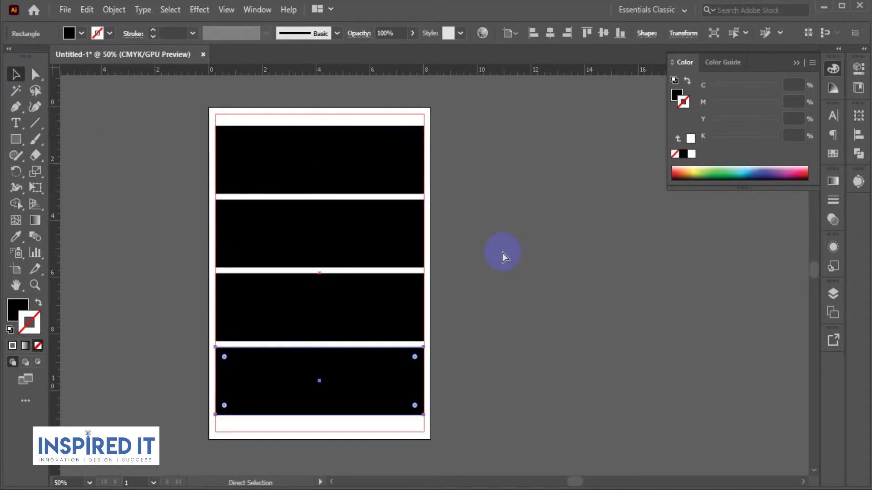
pyautogui.click(502, 253)
pyautogui.click(397, 370)
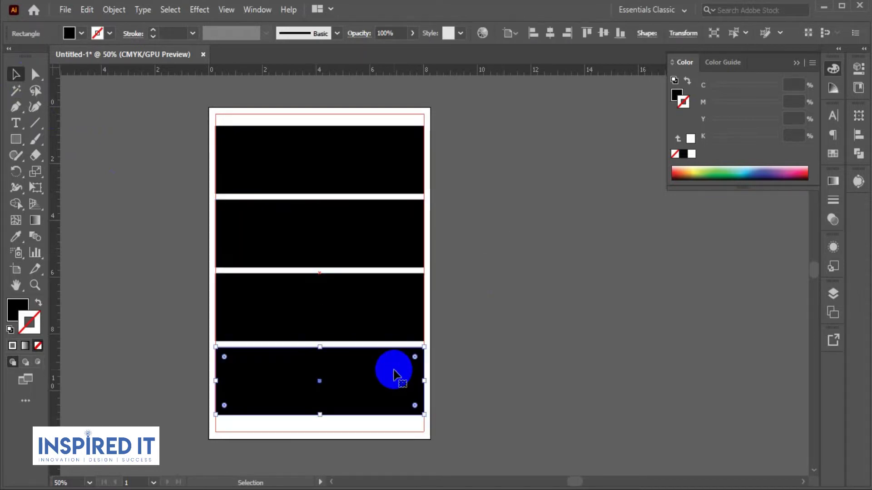
pyautogui.press('Delete')
pyautogui.click(353, 340)
pyautogui.press('Delete')
pyautogui.click(345, 252)
pyautogui.press('Delete')
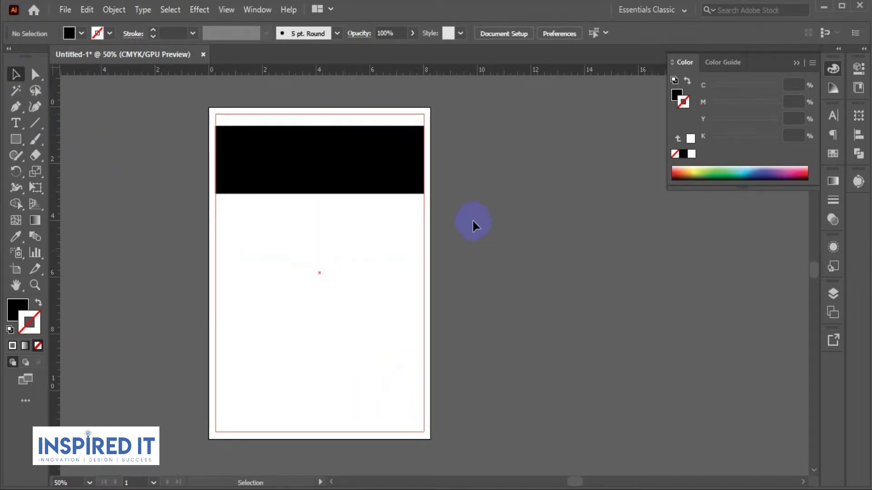
# Shorten the remaining black bar by raising its bottom edge.
pyautogui.scroll(1, 352, 156)
pyautogui.scroll(1, 369, 234)
pyautogui.click(333, 209)
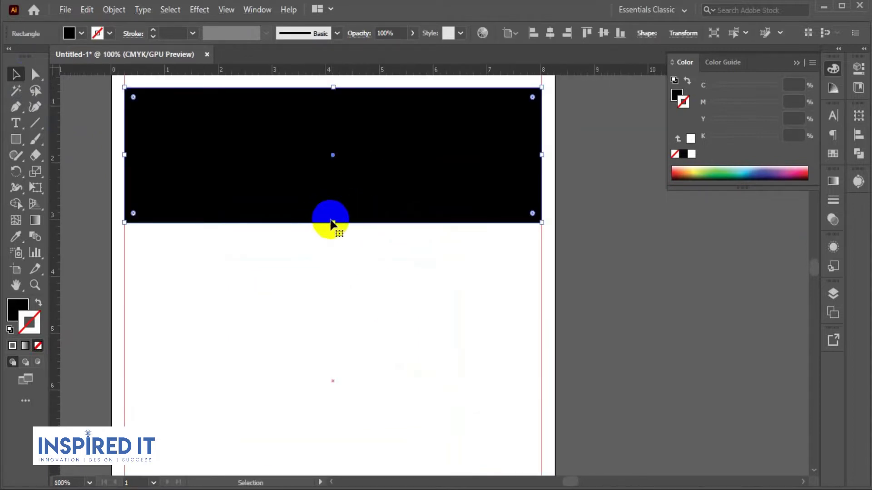
pyautogui.moveTo(333, 221)
pyautogui.mouseDown()
pyautogui.moveTo(335, 209)
pyautogui.moveTo(363, 259)
pyautogui.moveTo(361, 298)
pyautogui.mouseUp()
pyautogui.click(343, 257)
# Remove the newly repeated extra bars so only the top bar remains selected.
pyautogui.scroll(-1, 343, 257)
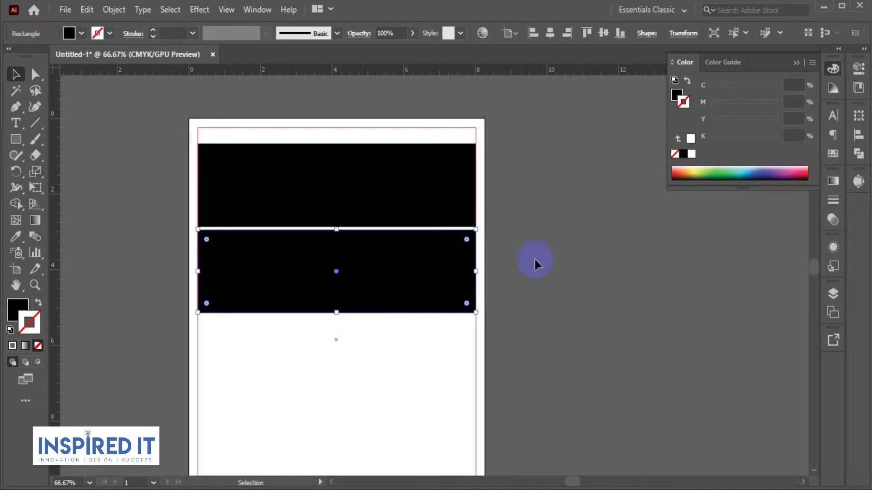
pyautogui.scroll(-2, 535, 257)
pyautogui.hotkey('ctrl', 'd')
pyautogui.hotkey('ctrl', 'd')
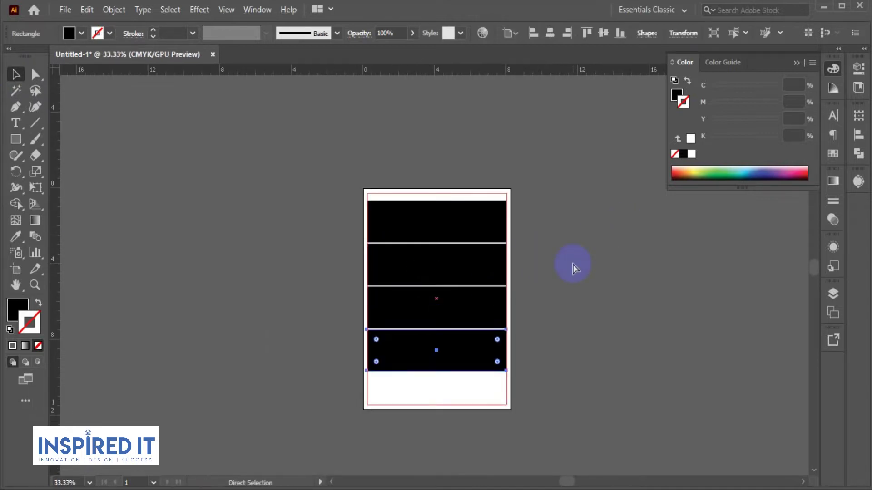
pyautogui.hotkey('ctrl', 'd')
pyautogui.click(572, 266)
pyautogui.click(429, 391)
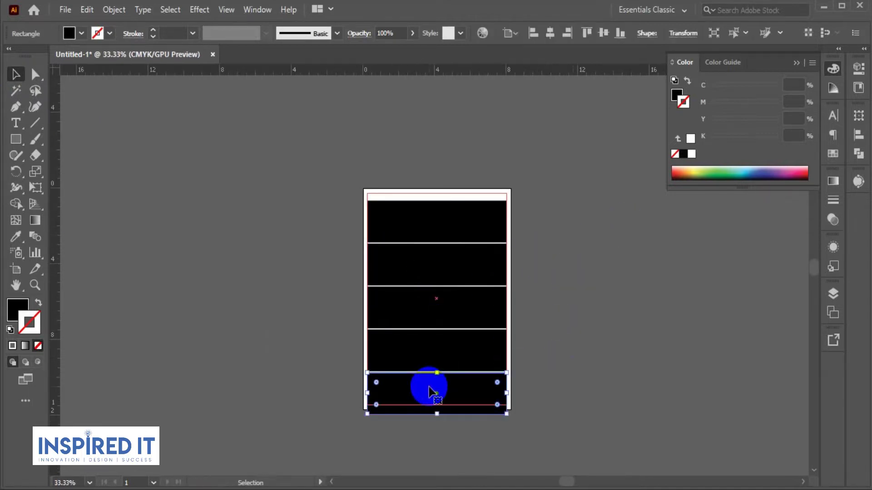
pyautogui.press('Delete')
pyautogui.click(438, 355)
pyautogui.press('Delete')
pyautogui.click(444, 310)
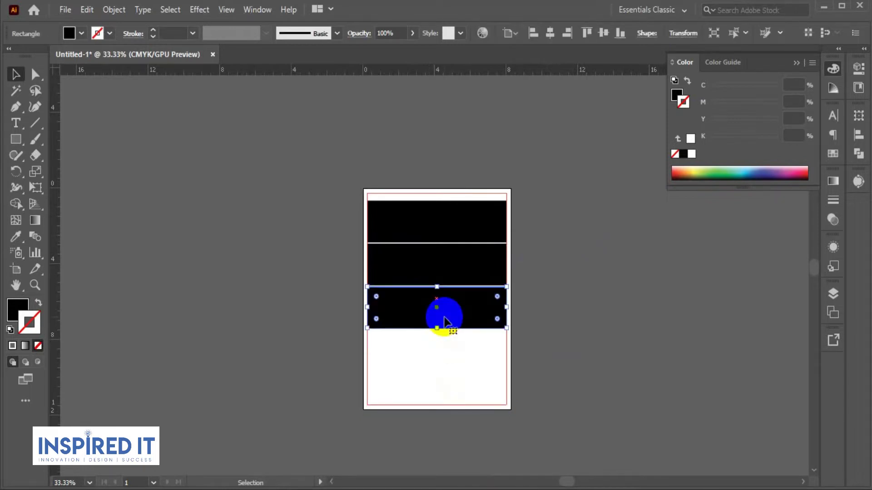
pyautogui.press('Delete')
pyautogui.press('Delete')
pyautogui.scroll(1, 444, 233)
pyautogui.click(443, 233)
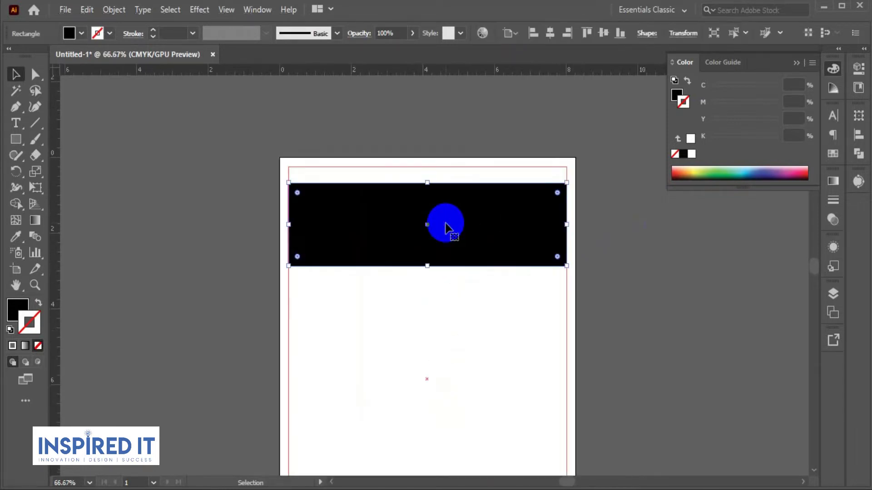
# Make the top bar an unfilled rectangle with a near-black #191919 outline.
pyautogui.click(40, 302)
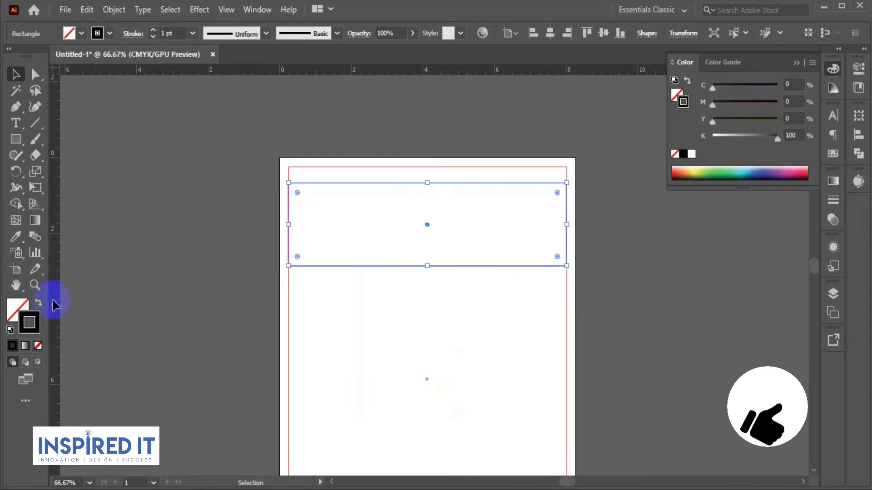
pyautogui.click(44, 303)
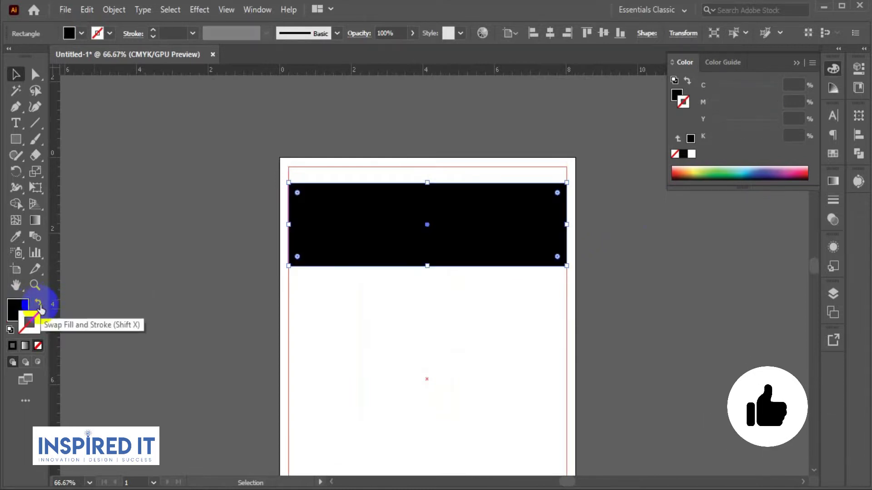
pyautogui.click(159, 300)
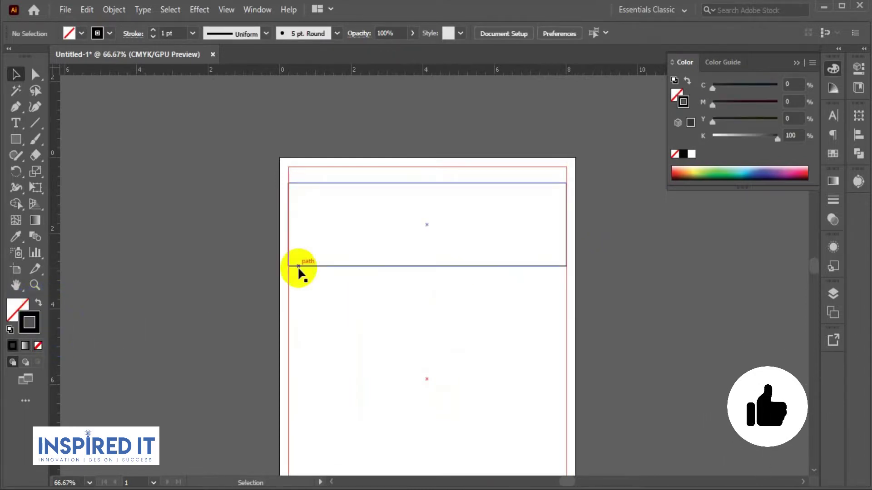
pyautogui.click(334, 266)
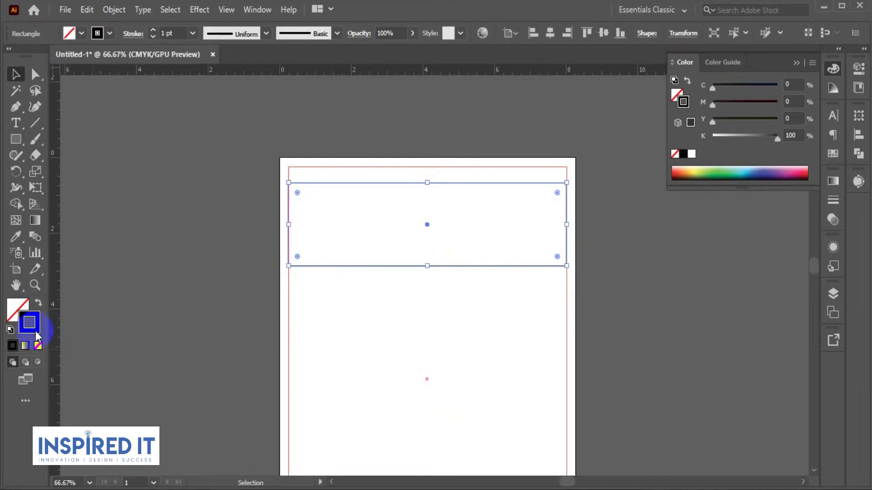
pyautogui.doubleClick(35, 331)
pyautogui.moveTo(187, 312); pyautogui.dragTo(94, 346)
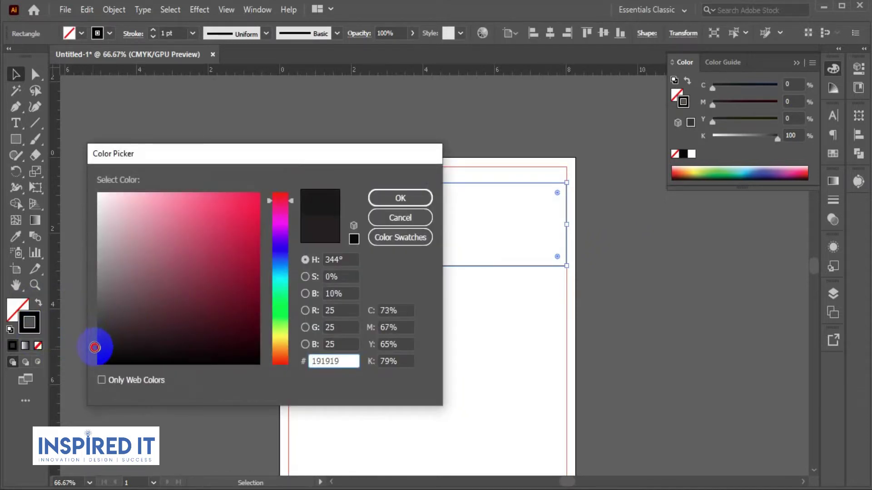
pyautogui.click(395, 197)
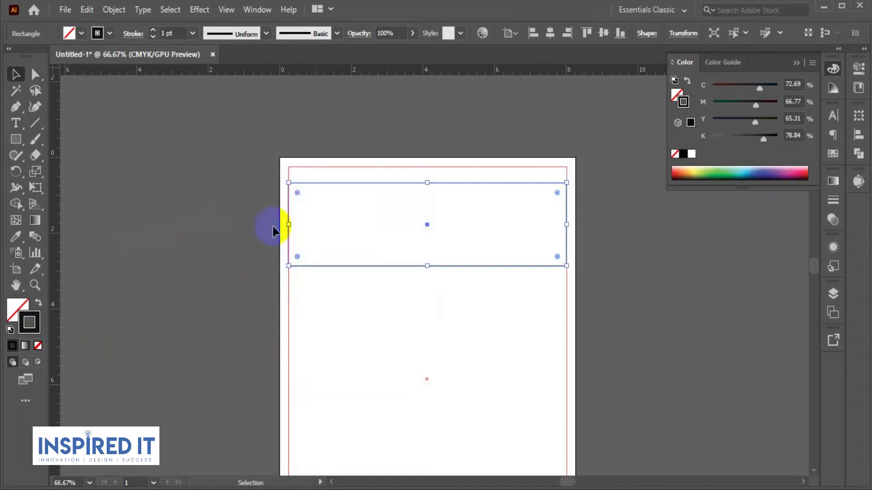
# Reselect the top rectangle and exit isolation mode.
pyautogui.click(278, 227)
pyautogui.moveTo(429, 317); pyautogui.dragTo(307, 294)
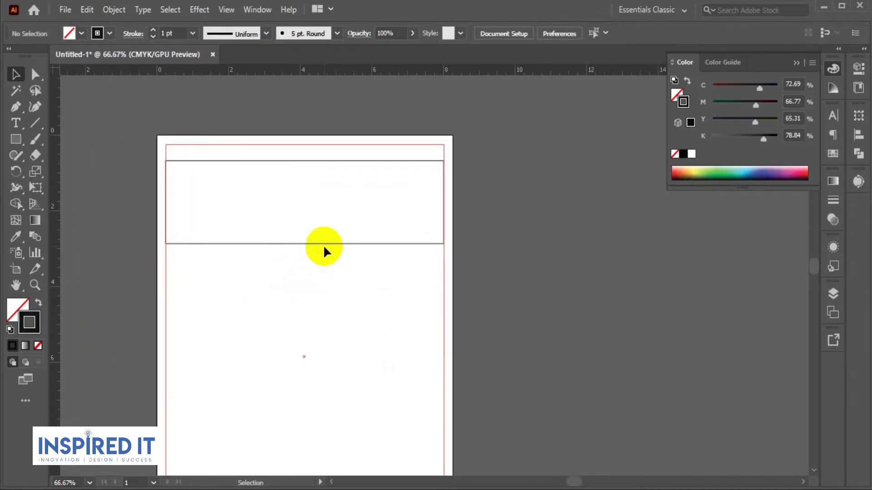
pyautogui.click(324, 244)
pyautogui.click(276, 91)
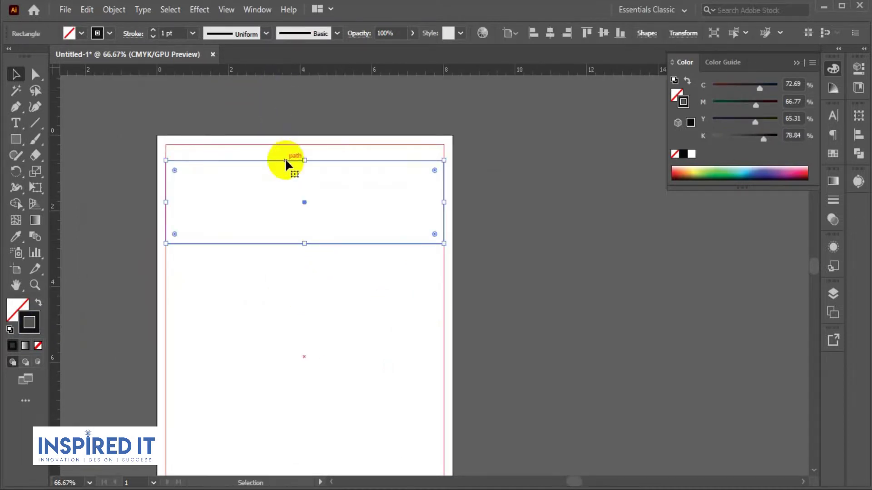
pyautogui.click(114, 10)
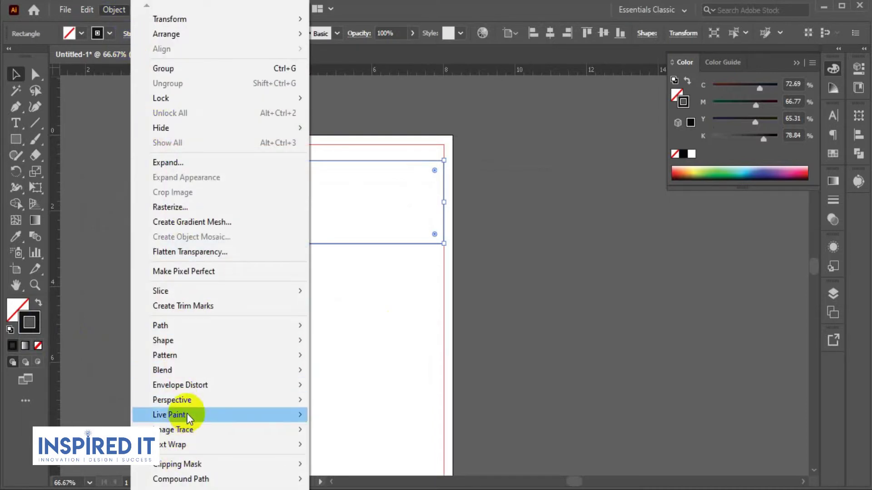
pyautogui.moveTo(217, 326)
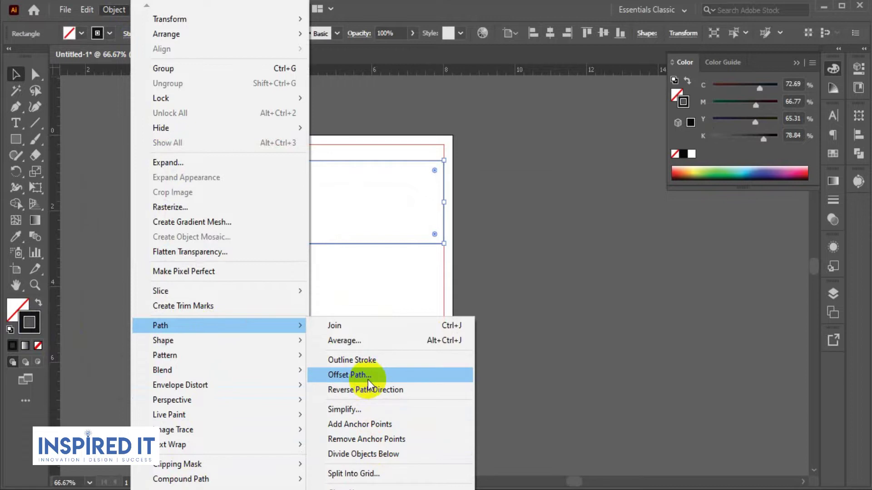
# Split the top rectangle into a 2-column grid with Split Into Grid.
pyautogui.click(372, 472)
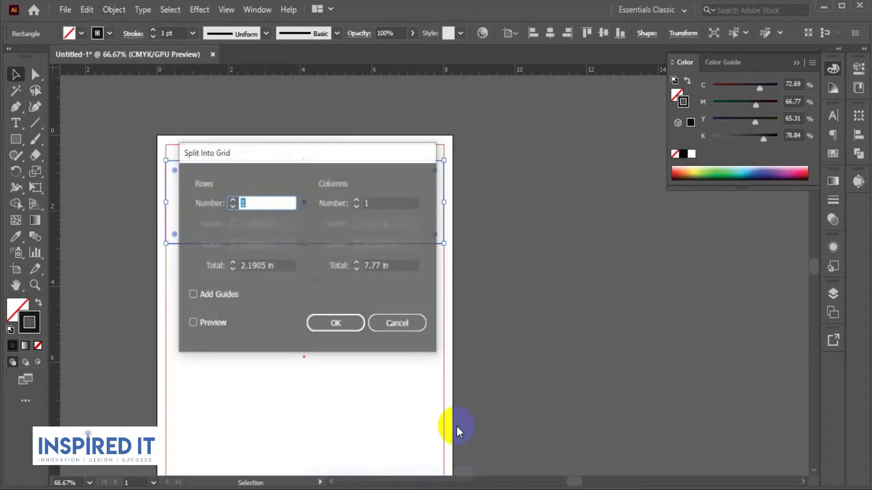
pyautogui.moveTo(317, 161); pyautogui.dragTo(596, 167)
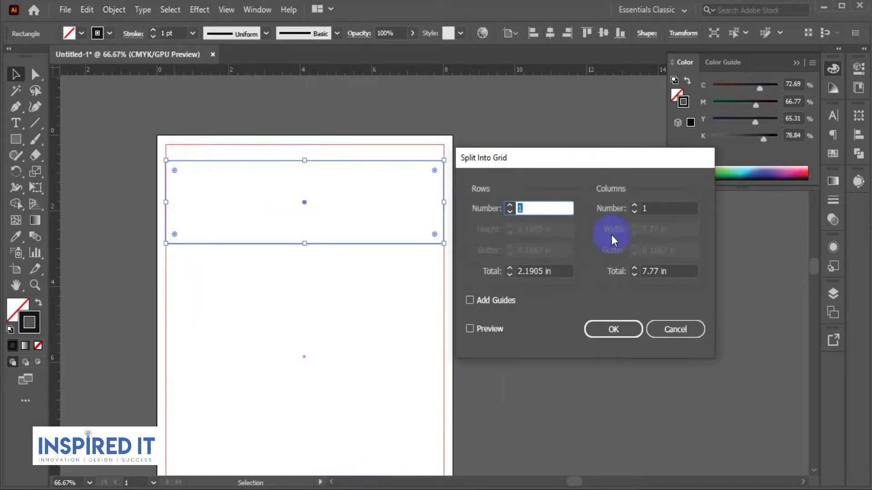
pyautogui.click(656, 209)
pyautogui.press('Up')
pyautogui.click(478, 329)
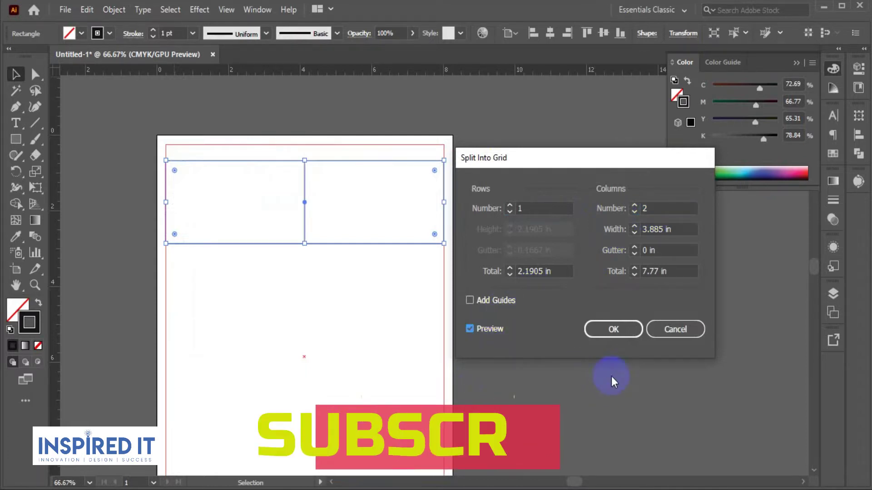
pyautogui.click(614, 330)
# Resize and nudge the two panels apart to leave a small gap.
pyautogui.click(381, 313)
pyautogui.moveTo(274, 152); pyautogui.dragTo(340, 204)
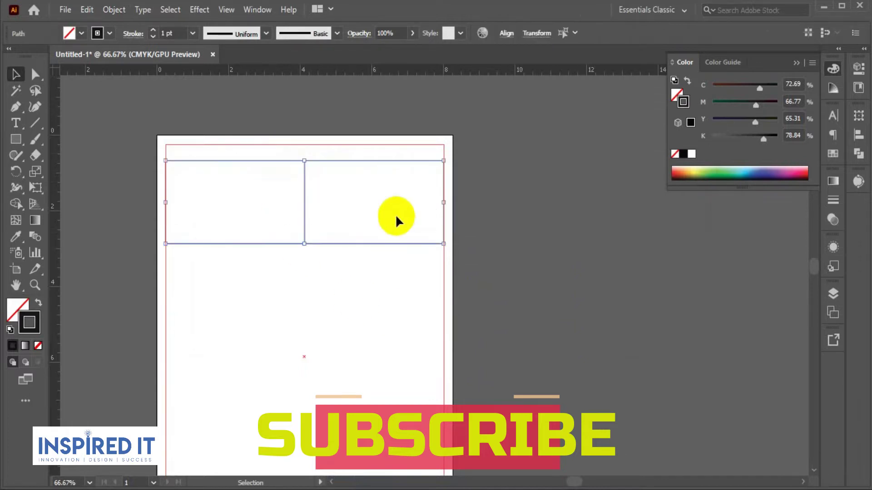
pyautogui.scroll(4, 439, 165)
pyautogui.moveTo(442, 163); pyautogui.dragTo(442, 165)
pyautogui.click(453, 171)
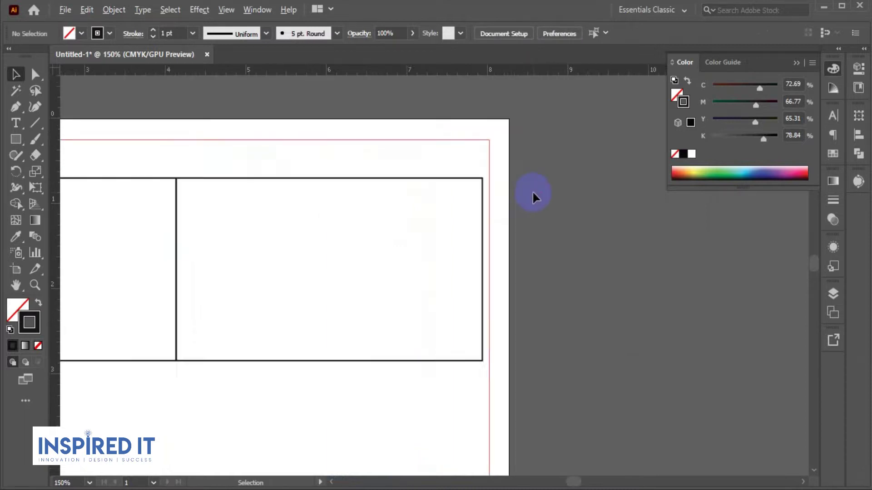
pyautogui.scroll(-5, 532, 191)
pyautogui.scroll(1, 457, 304)
pyautogui.scroll(1, 424, 252)
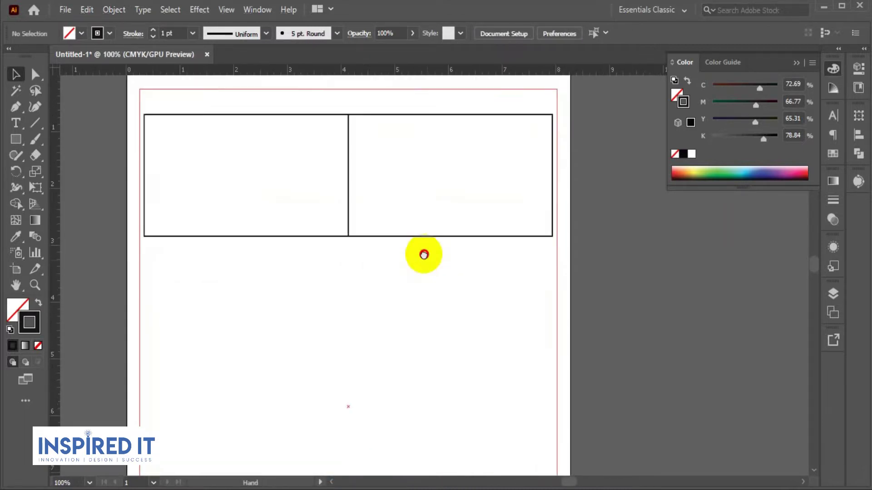
pyautogui.moveTo(429, 230); pyautogui.dragTo(435, 231)
pyautogui.scroll(1, 240, 212)
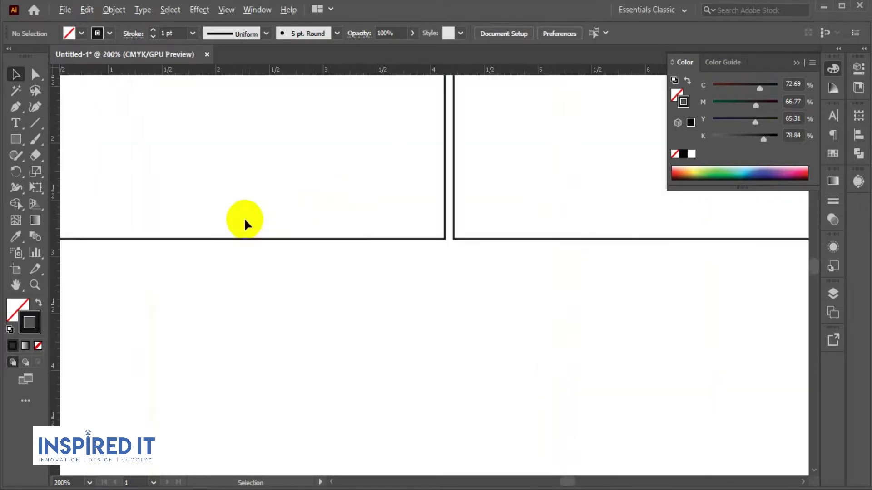
pyautogui.moveTo(260, 239); pyautogui.dragTo(252, 236)
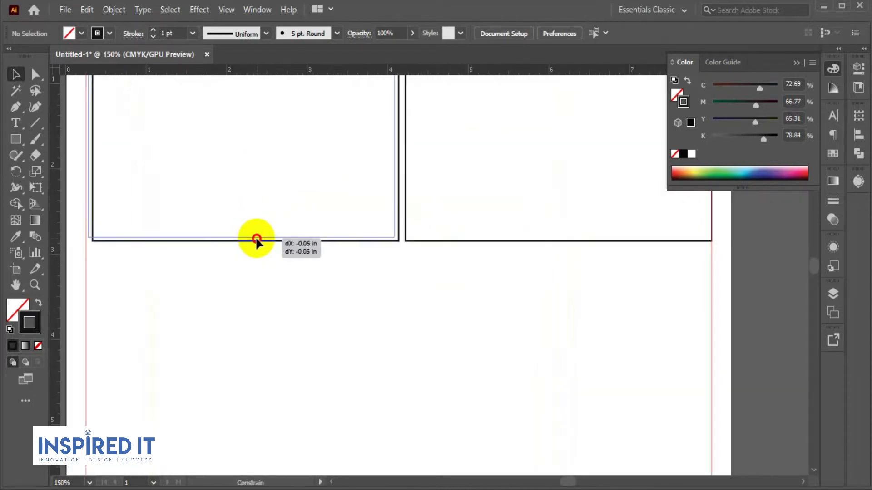
pyautogui.scroll(-1, 289, 264)
pyautogui.scroll(-3, 358, 299)
pyautogui.scroll(1, 302, 270)
pyautogui.scroll(1, 309, 256)
pyautogui.scroll(2, 291, 241)
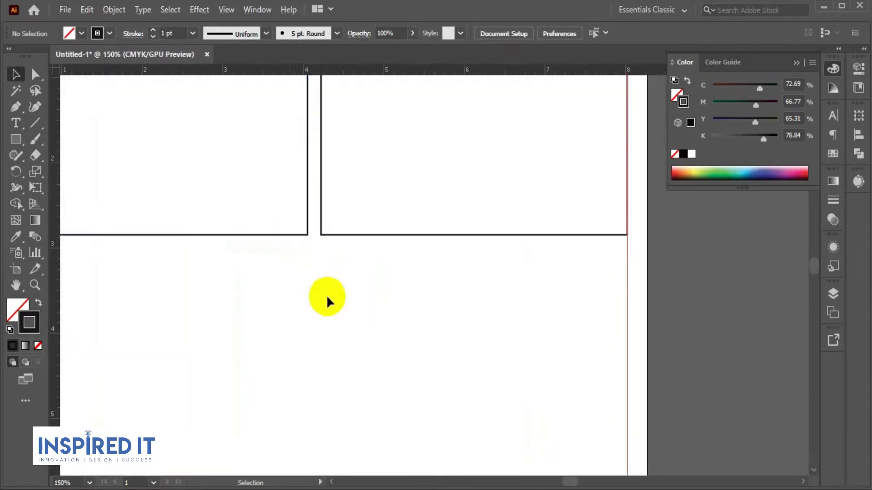
pyautogui.click(300, 234)
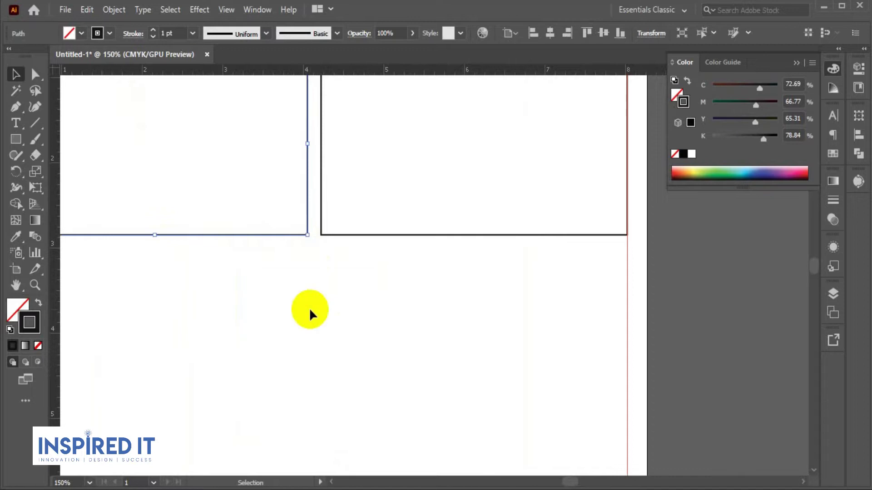
# Align both panels' strokes to the inside.
pyautogui.hotkey('ctrl', '1')
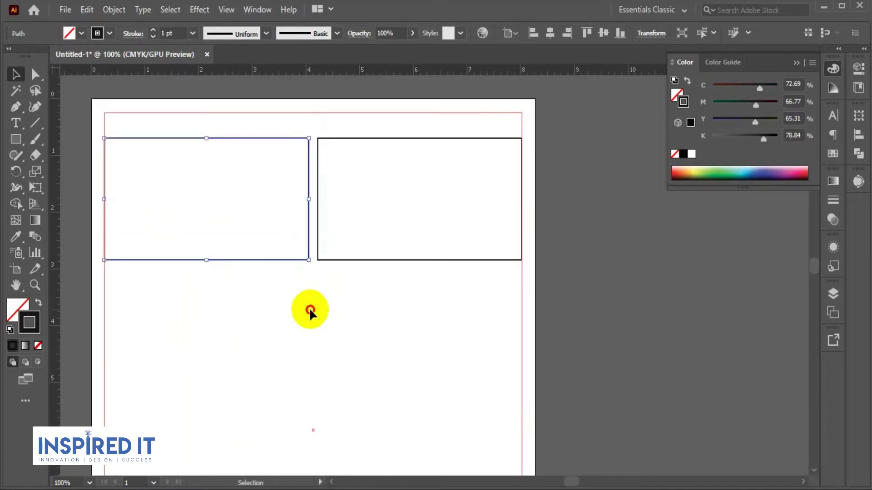
pyautogui.click(309, 307)
pyautogui.click(302, 259)
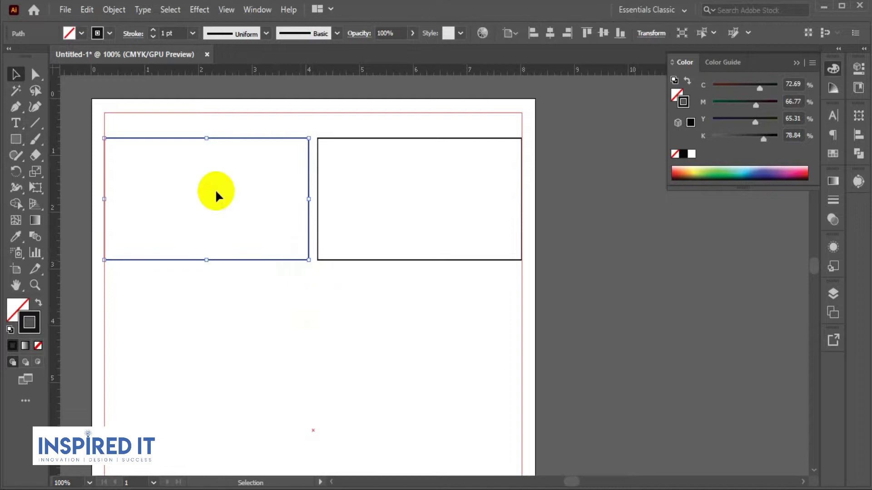
pyautogui.keyDown('shift'); pyautogui.click(379, 138); pyautogui.keyUp('shift')
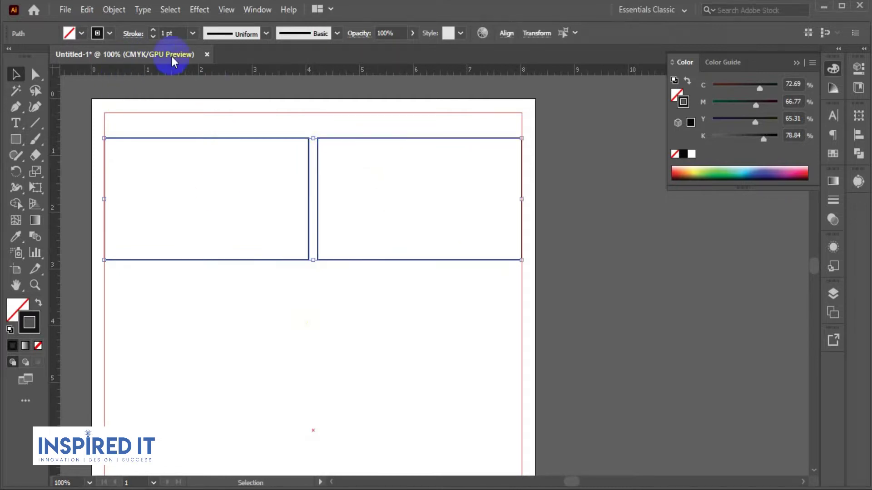
pyautogui.click(134, 35)
pyautogui.click(63, 104)
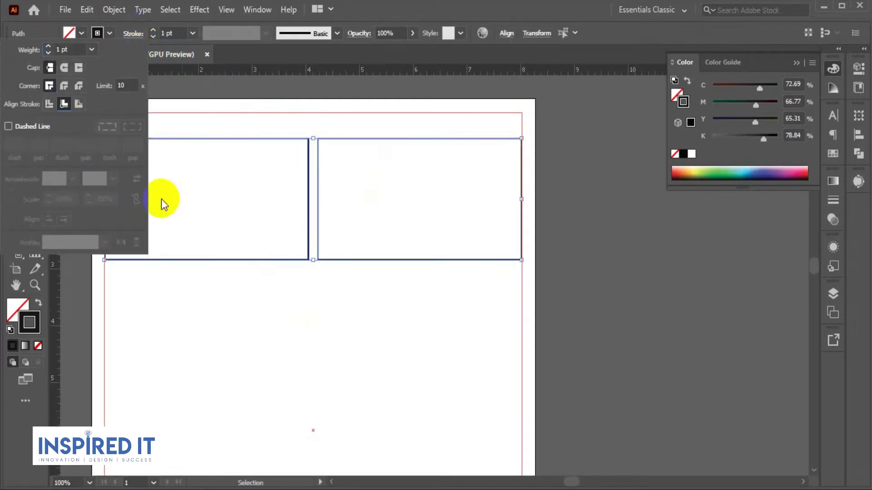
pyautogui.click(372, 327)
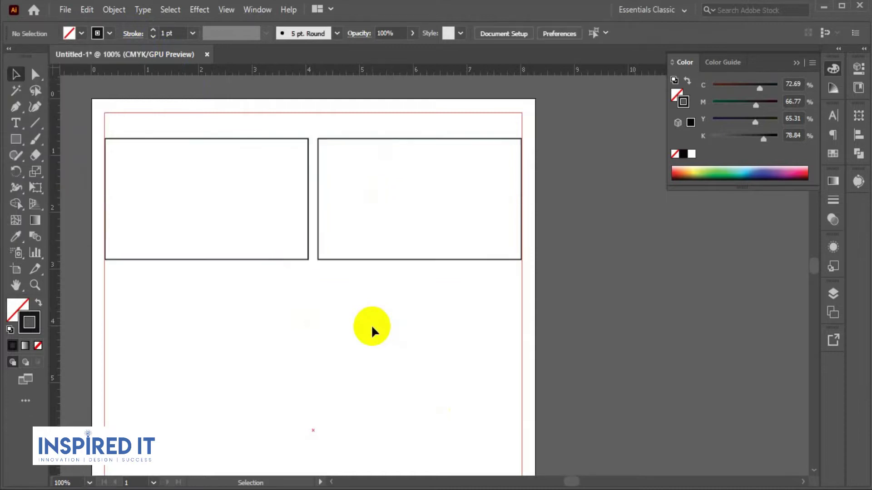
# Set both panel outlines to 0.75 pt stroke weight.
pyautogui.click(401, 249)
pyautogui.keyDown('shift'); pyautogui.click(422, 250); pyautogui.keyUp('shift')
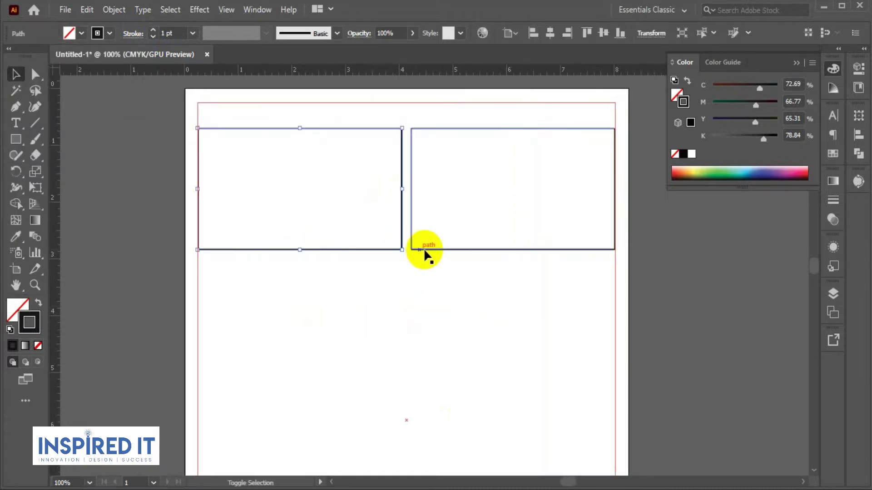
pyautogui.click(153, 36)
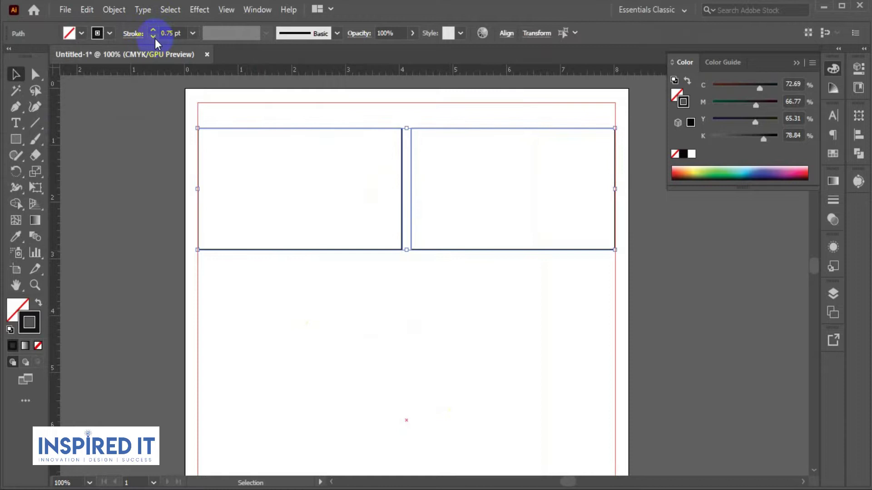
pyautogui.click(296, 271)
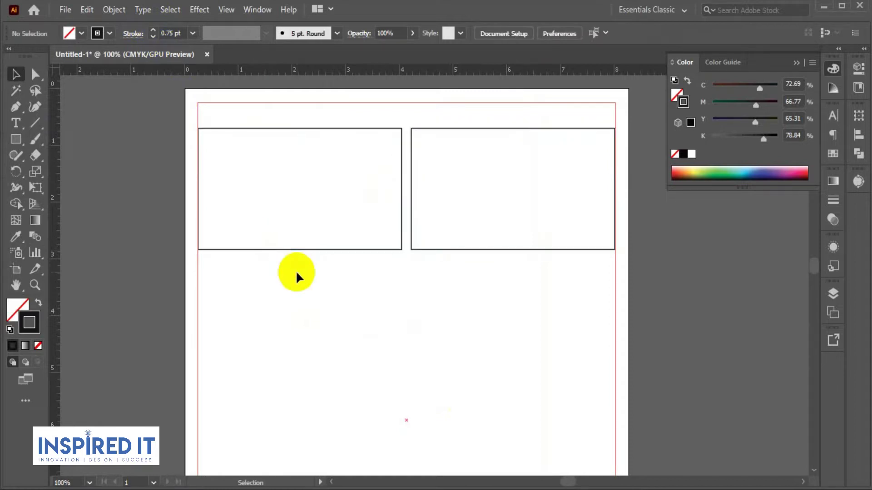
# Extend the left panel's right edge about 0.04 in to narrow the gap.
pyautogui.hscroll(5, 362, 282)
pyautogui.scroll(-1, 362, 281)
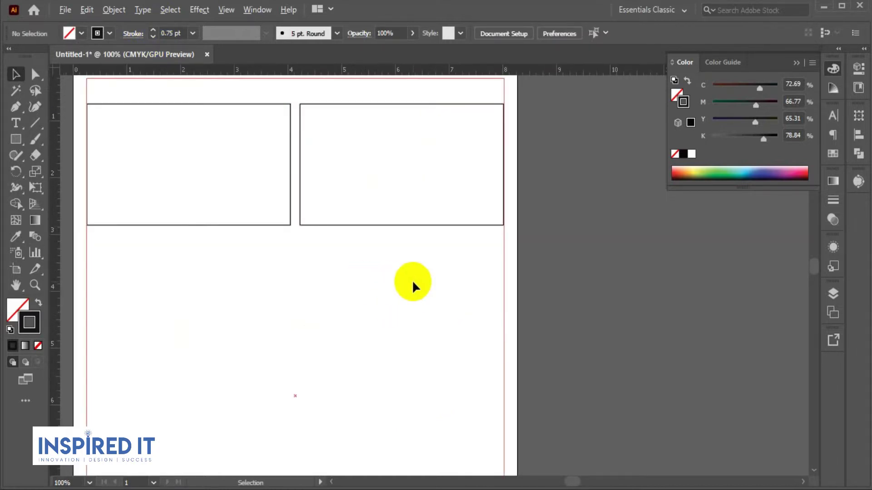
pyautogui.scroll(-1, 409, 273)
pyautogui.scroll(1, 334, 230)
pyautogui.scroll(-1, 334, 229)
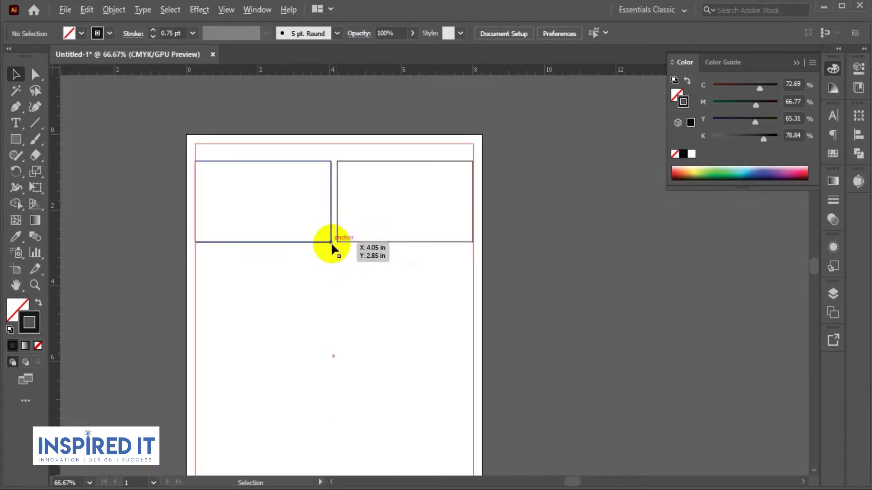
pyautogui.scroll(3, 331, 241)
pyautogui.scroll(-1, 331, 242)
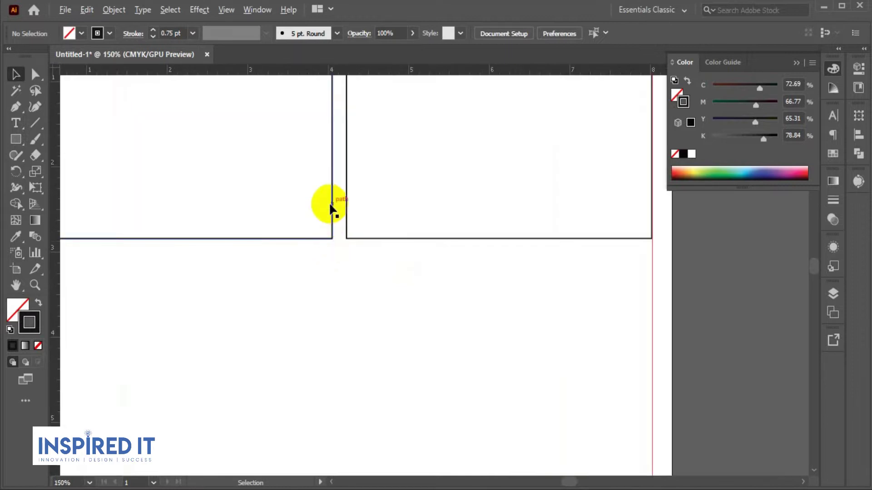
pyautogui.scroll(3, 331, 204)
pyautogui.moveTo(335, 202); pyautogui.dragTo(345, 207)
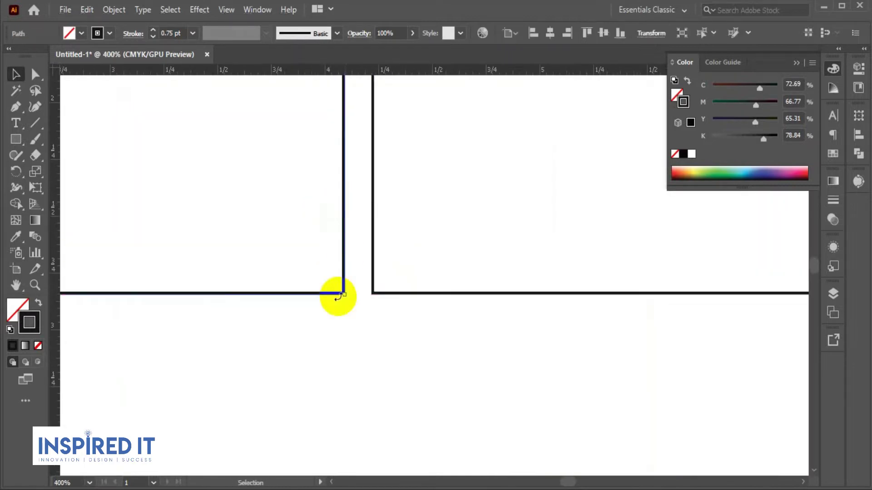
pyautogui.scroll(-5, 344, 324)
pyautogui.scroll(4, 345, 323)
pyautogui.moveTo(345, 278); pyautogui.dragTo(350, 276)
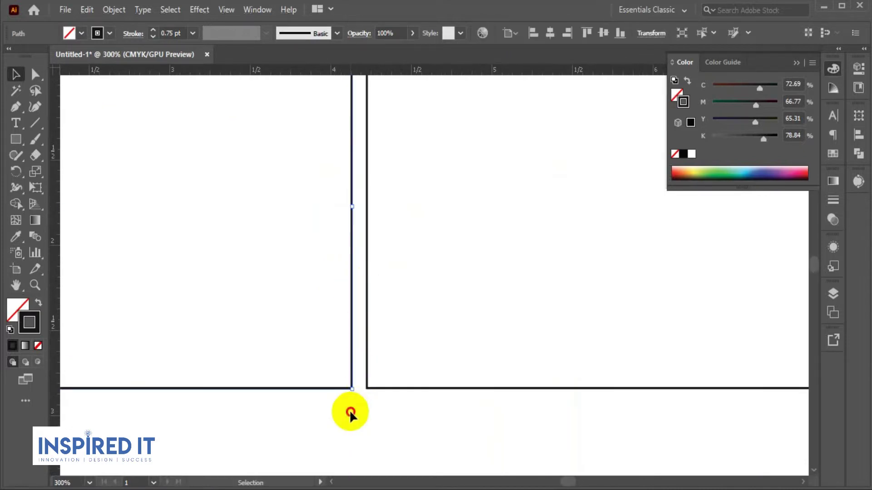
# Marquee-select both top panels together.
pyautogui.scroll(-3, 349, 407)
pyautogui.scroll(-2, 347, 390)
pyautogui.scroll(3, 341, 358)
pyautogui.scroll(1, 329, 325)
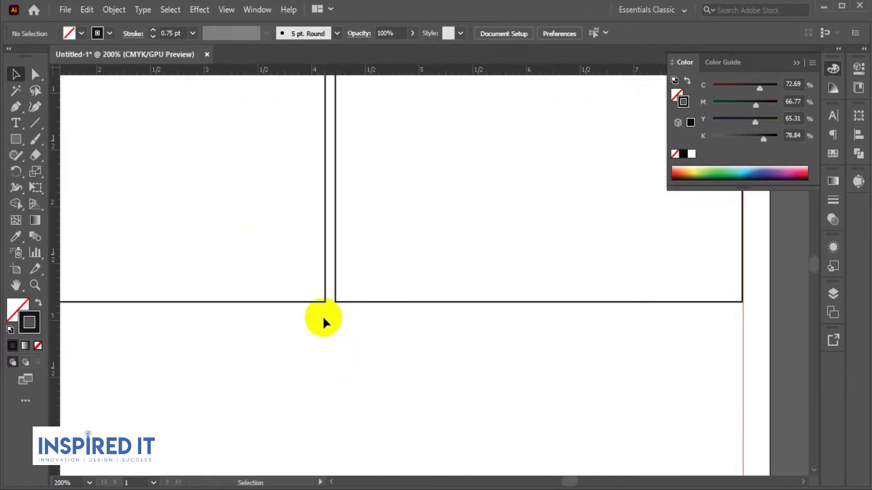
pyautogui.scroll(-1, 340, 338)
pyautogui.scroll(-1, 349, 353)
pyautogui.scroll(-1, 343, 354)
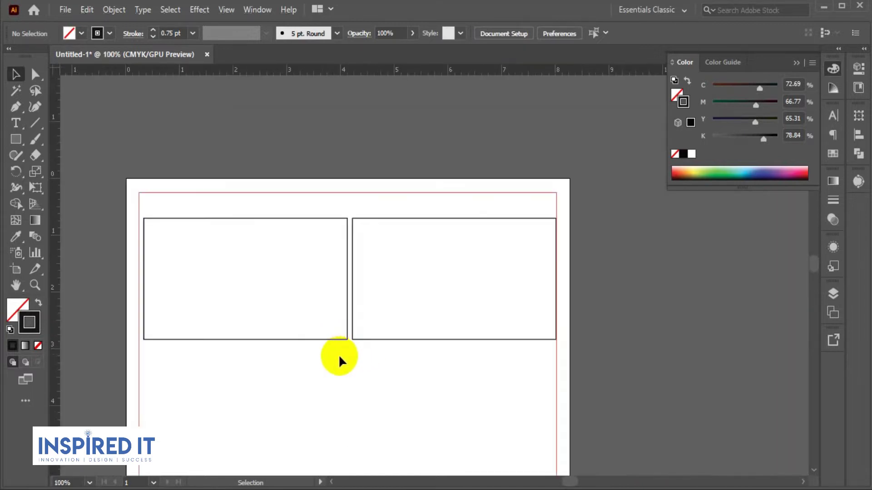
pyautogui.moveTo(321, 355); pyautogui.dragTo(400, 287)
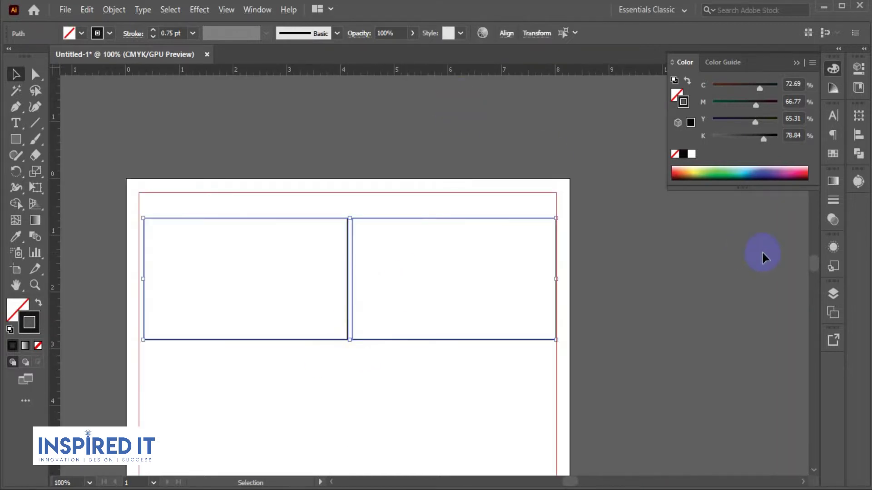
# Select both outlined panels and apply Horizontal Align Center from the Align panel.
pyautogui.click(859, 135)
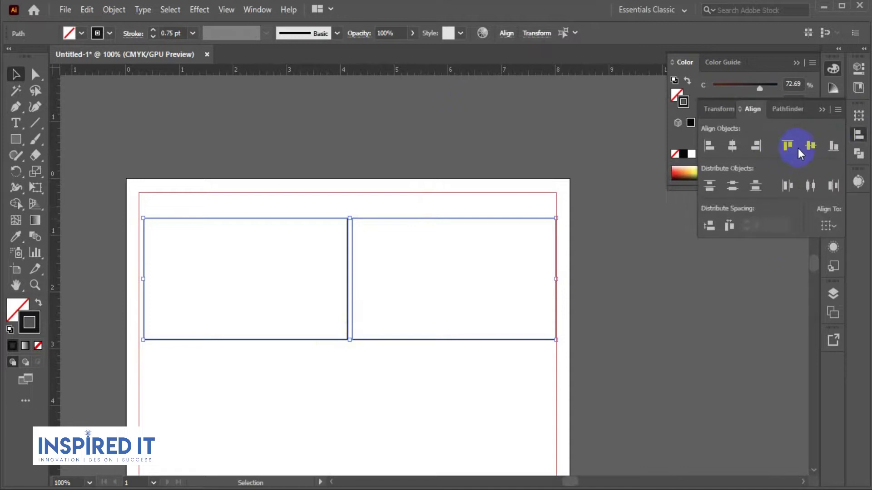
pyautogui.press('a')
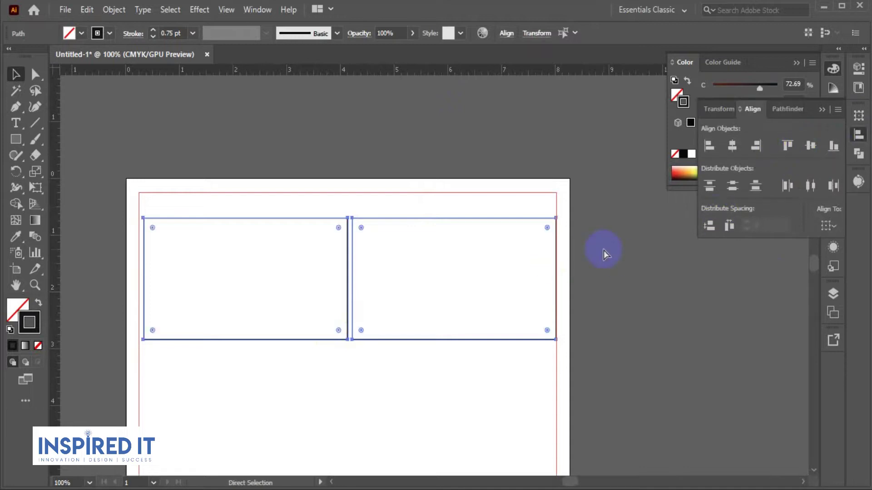
pyautogui.press('v')
pyautogui.click(592, 256)
pyautogui.click(467, 338)
pyautogui.click(731, 146)
pyautogui.click(641, 290)
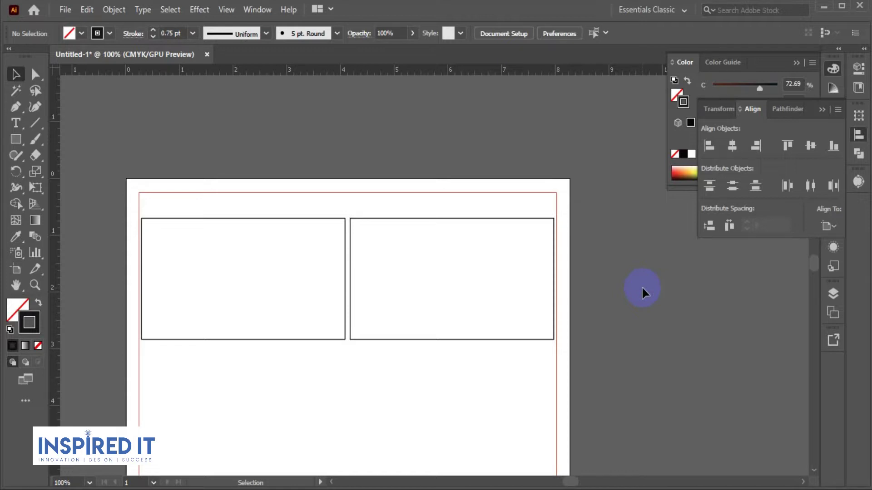
# Draw a small square in the gap between the panels, with a solid black fill and no outline.
pyautogui.keyDown('alt'); pyautogui.scroll(-1, 559, 245); pyautogui.keyUp('alt')
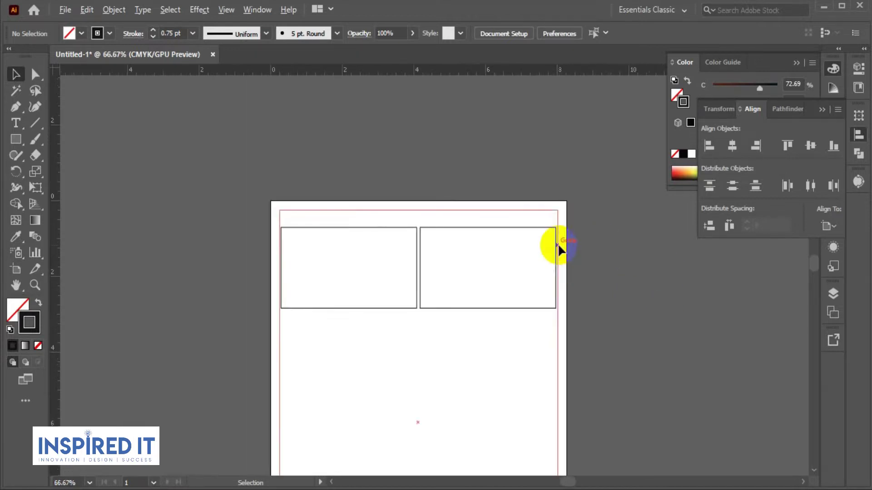
pyautogui.keyDown('alt'); pyautogui.scroll(2, 402, 227); pyautogui.keyUp('alt')
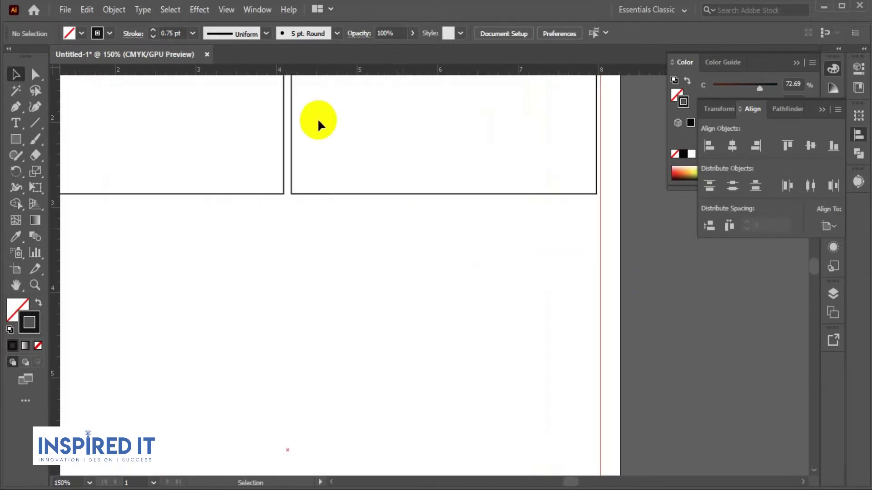
pyautogui.keyDown('alt'); pyautogui.scroll(5, 350, 189); pyautogui.keyUp('alt')
pyautogui.click(19, 139)
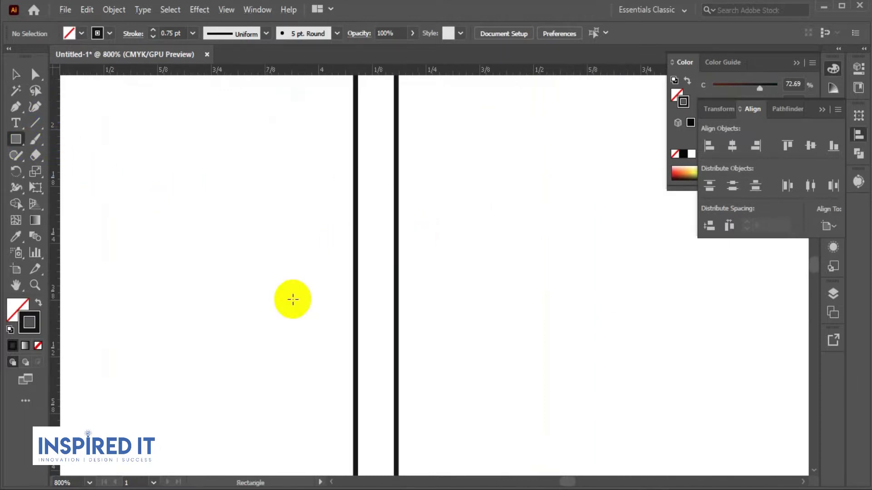
pyautogui.moveTo(358, 242)
pyautogui.mouseDown()
pyautogui.moveTo(373, 268)
pyautogui.moveTo(394, 280)
pyautogui.mouseUp()
pyautogui.click(38, 303)
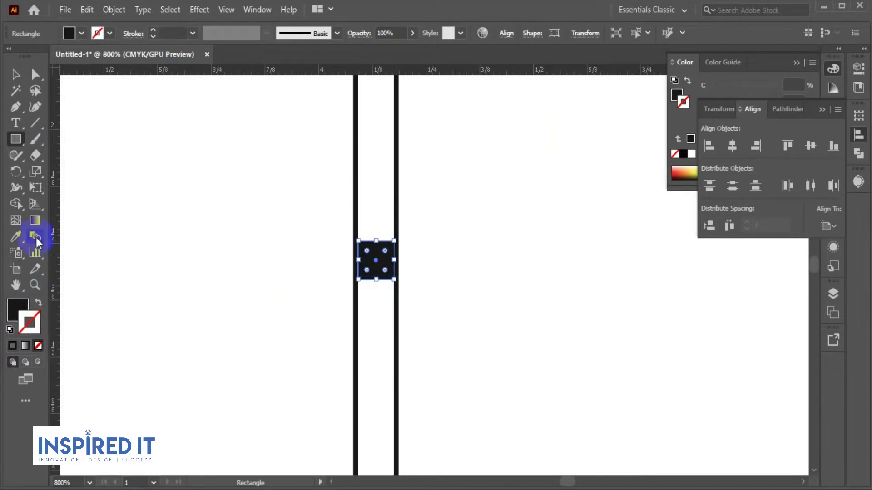
pyautogui.click(15, 74)
# Alt-drag a copy of the black square to just below the right panel's bottom edge.
pyautogui.scroll(-4, 303, 374)
pyautogui.click(336, 417)
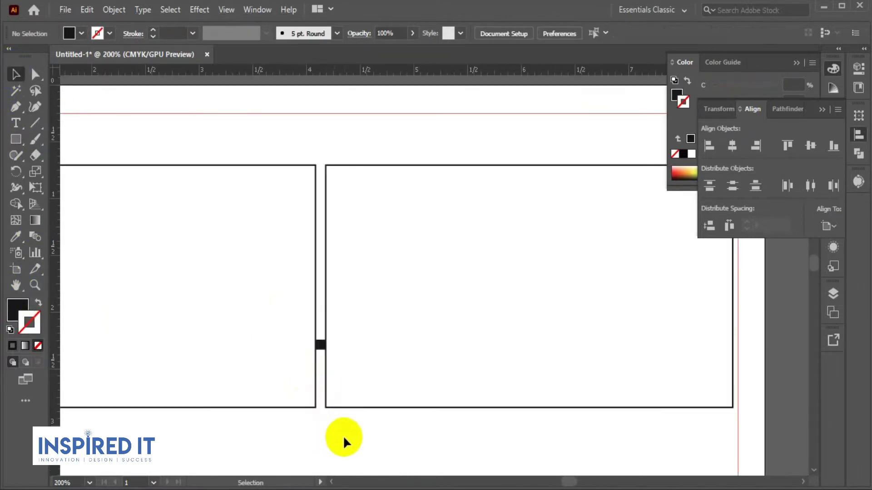
pyautogui.moveTo(342, 435); pyautogui.dragTo(318, 262)
pyautogui.scroll(3, 318, 261)
pyautogui.moveTo(282, 173)
pyautogui.mouseDown()
pyautogui.moveTo(560, 390)
pyautogui.moveTo(563, 374)
pyautogui.mouseUp()
pyautogui.click(630, 393)
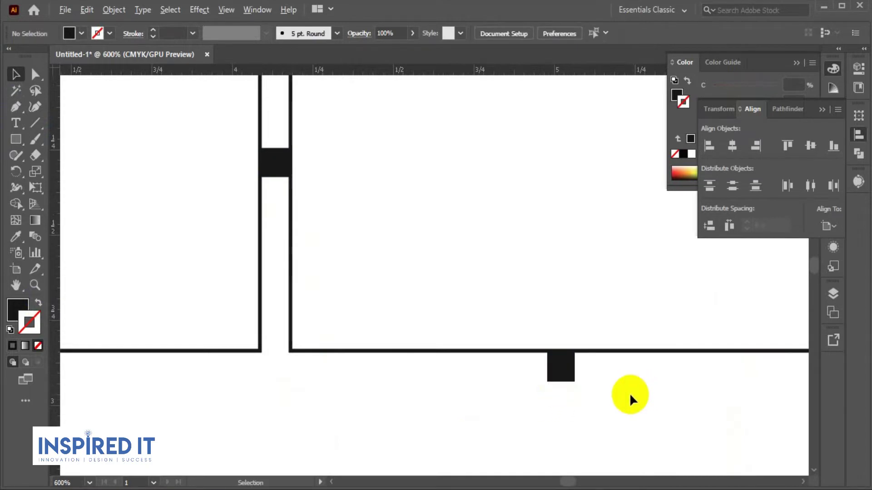
# Delete the original square between the panels, keeping only the unrotated copy below the right panel.
pyautogui.click(272, 169)
pyautogui.press('Delete')
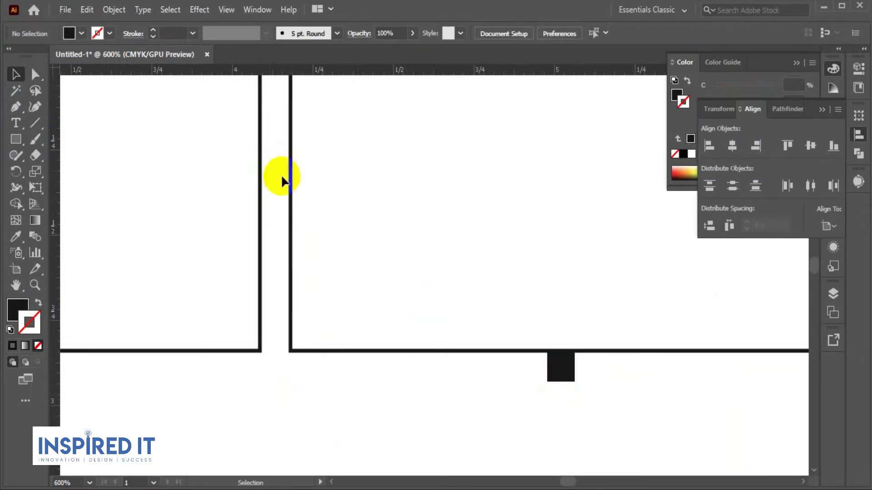
pyautogui.scroll(3, 567, 399)
pyautogui.click(517, 285)
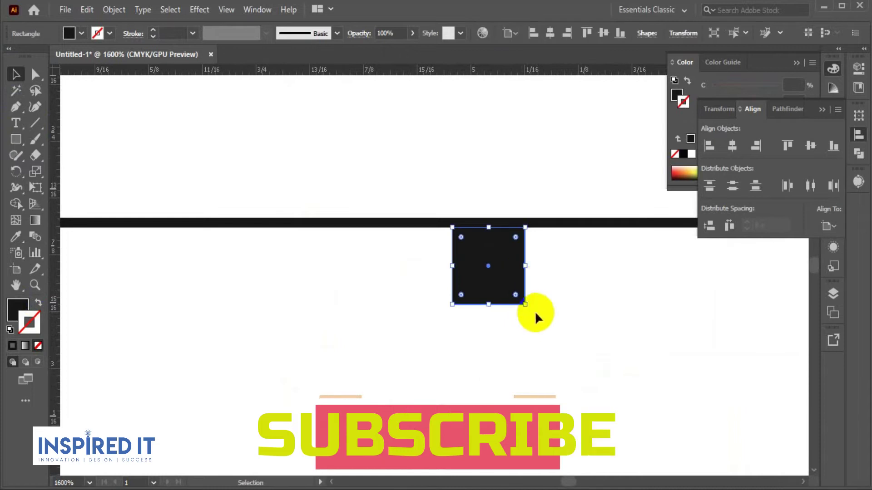
pyautogui.moveTo(530, 309); pyautogui.dragTo(453, 333)
pyautogui.hotkey('ctrl', 'z')
pyautogui.click(593, 317)
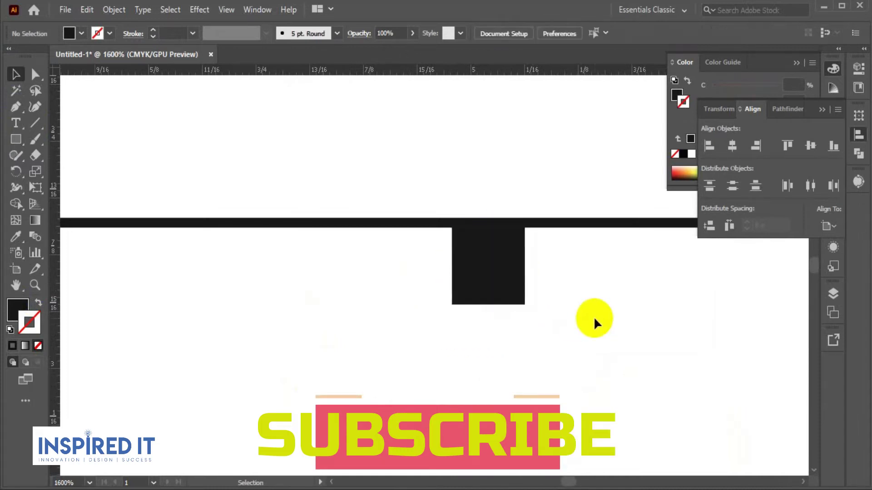
pyautogui.scroll(-3, 593, 316)
pyautogui.scroll(-2, 593, 315)
pyautogui.scroll(-1, 436, 278)
pyautogui.scroll(-1, 436, 278)
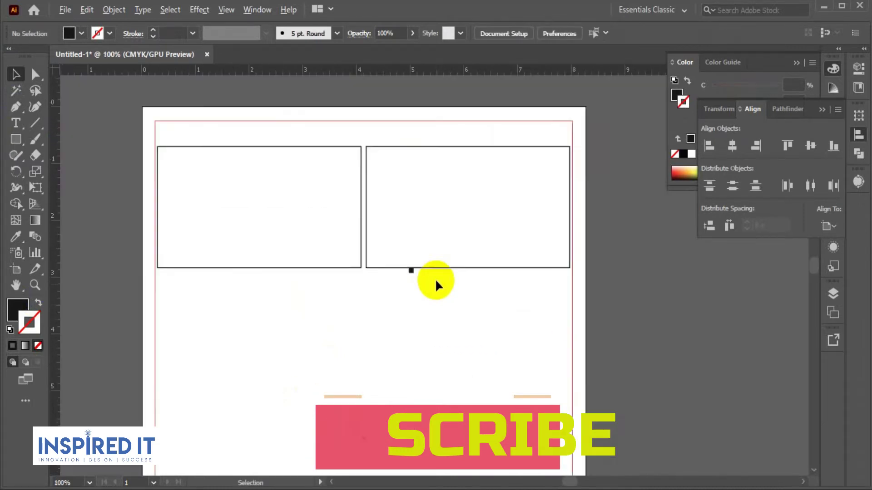
pyautogui.scroll(-1, 438, 274)
pyautogui.scroll(2, 443, 237)
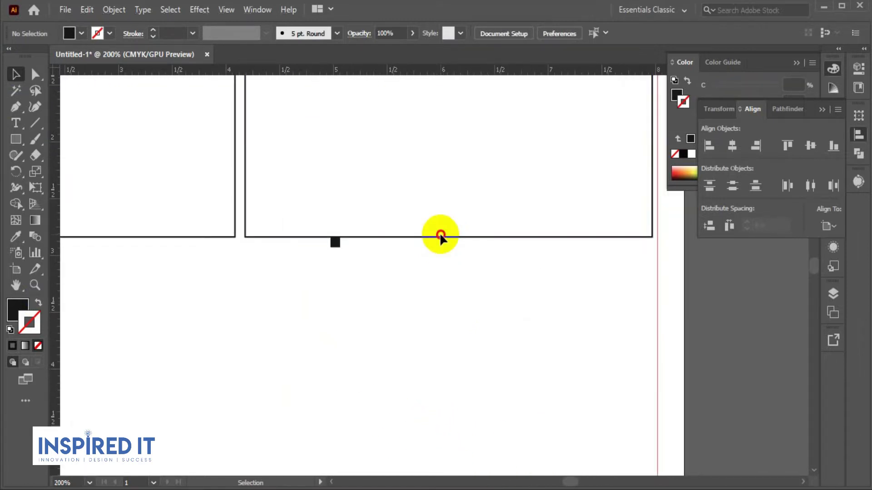
# Ungroup the two top panels into separate rectangles.
pyautogui.moveTo(440, 239); pyautogui.dragTo(436, 395)
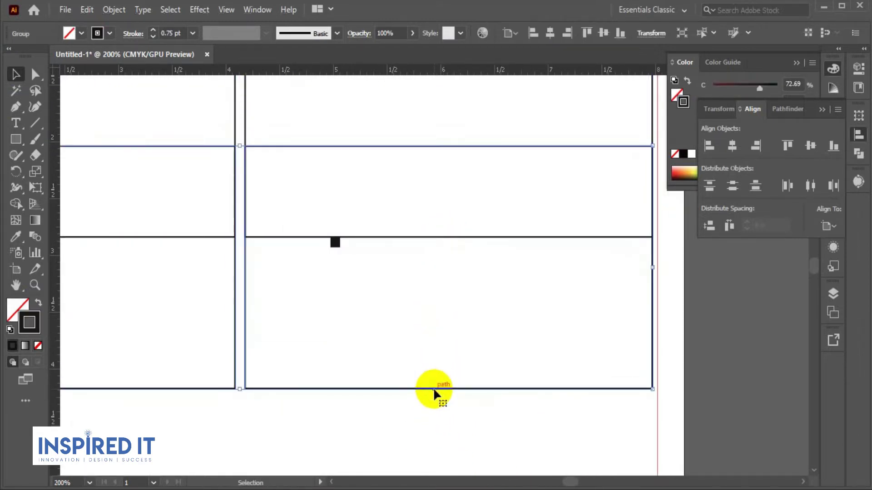
pyautogui.hotkey('ctrl', 'z')
pyautogui.rightClick(616, 236)
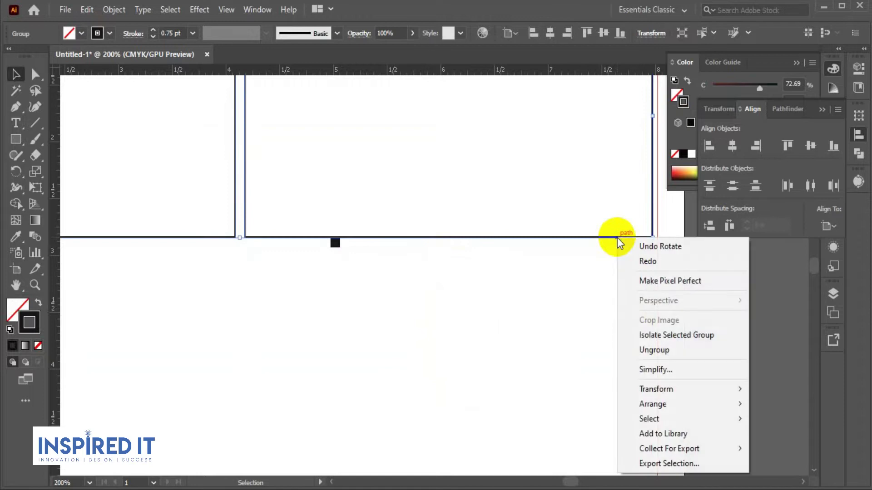
pyautogui.click(652, 358)
pyautogui.click(545, 356)
pyautogui.scroll(-1, 468, 353)
# Copy the right panel directly below itself, repeating with Ctrl+D to extend the right column.
pyautogui.moveTo(491, 190); pyautogui.dragTo(489, 379)
pyautogui.scroll(-3, 687, 294)
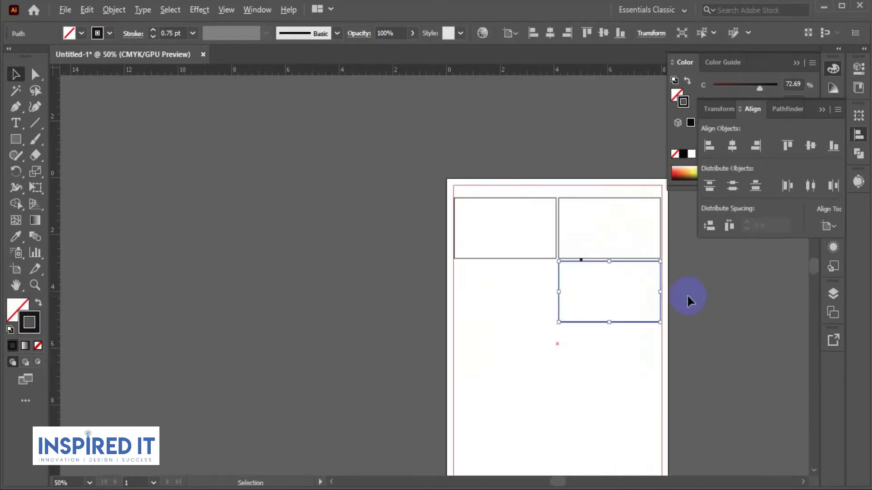
pyautogui.scroll(-1, 687, 294)
pyautogui.hotkey('ctrl', 'd')
pyautogui.hotkey('ctrl', 'd')
pyautogui.hotkey('ctrl', 'd')
pyautogui.click(707, 315)
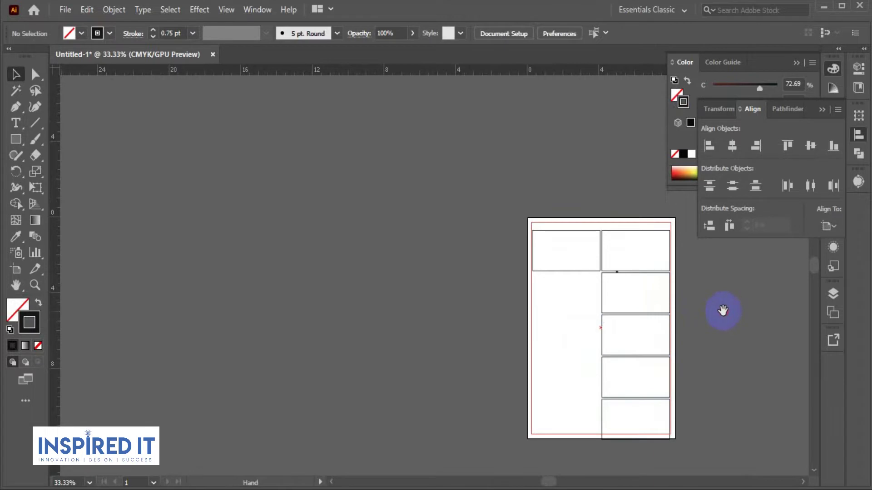
pyautogui.moveTo(722, 311); pyautogui.dragTo(486, 294)
pyautogui.scroll(2, 456, 295)
pyautogui.scroll(6, 312, 218)
# Nudge the small black marker square and swap its fill and stroke colours.
pyautogui.moveTo(409, 220); pyautogui.dragTo(415, 222)
pyautogui.scroll(-3, 414, 227)
pyautogui.hotkey('shift', 'x')
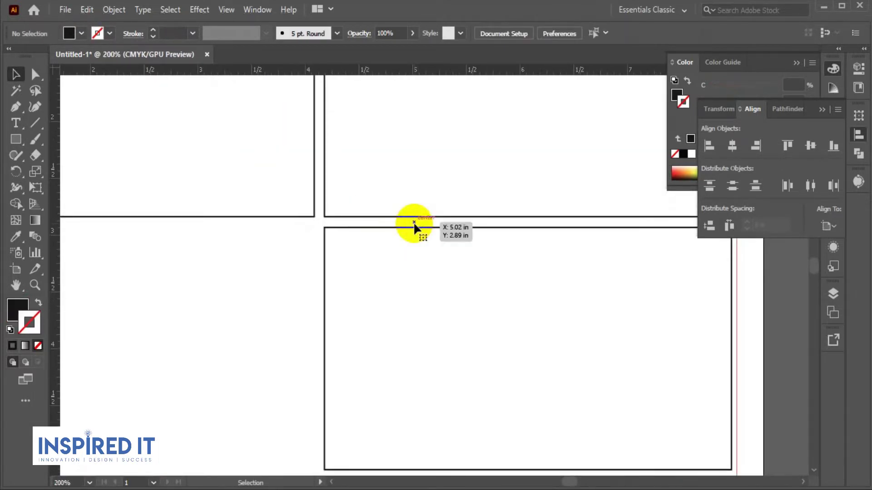
pyautogui.scroll(-3, 313, 225)
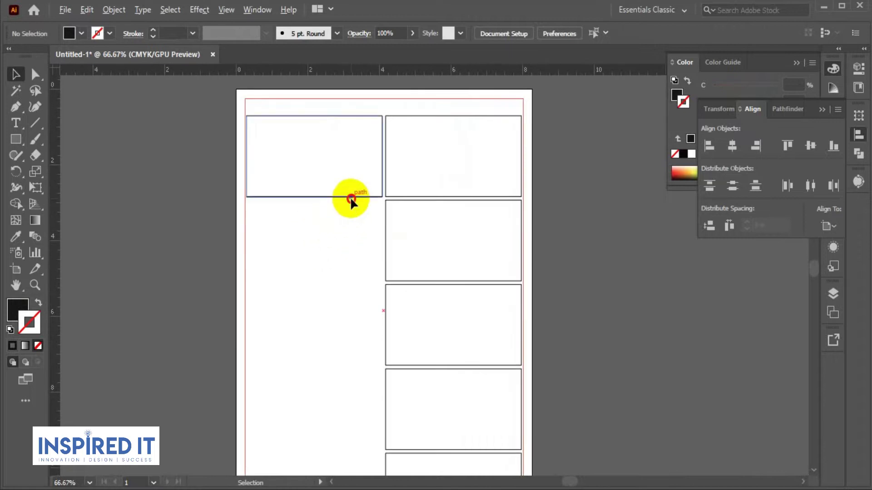
# Copy the top-left panel downward, repeating twice with Ctrl+D to build the left column.
pyautogui.moveTo(351, 200); pyautogui.dragTo(351, 284)
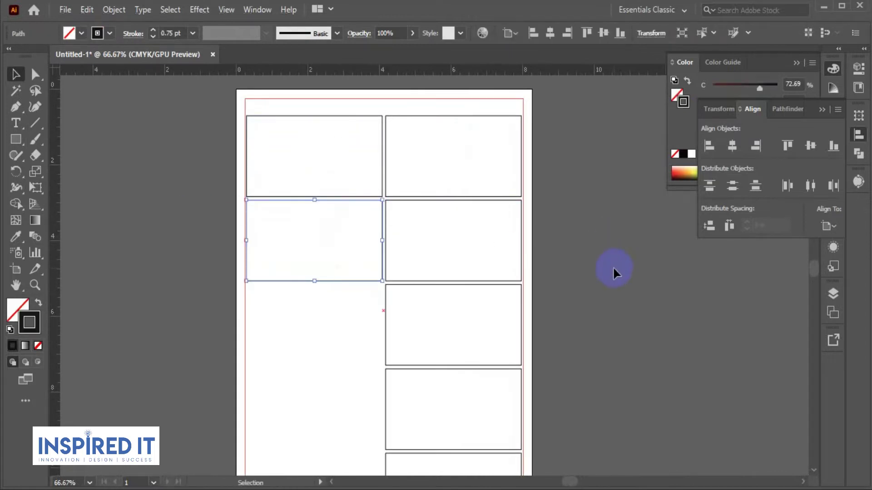
pyautogui.hotkey('ctrl', 'd')
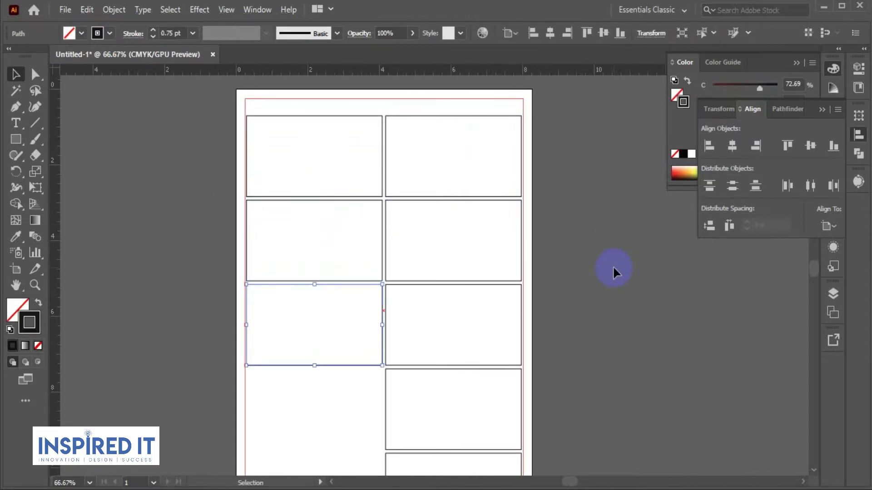
pyautogui.hotkey('ctrl', 'd')
pyautogui.click(613, 268)
pyautogui.scroll(-2, 613, 241)
pyautogui.scroll(-5, 420, 335)
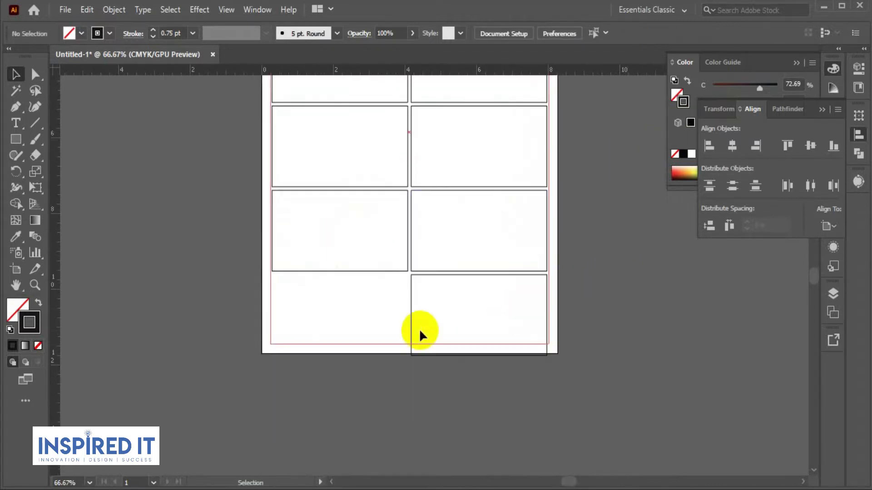
pyautogui.scroll(2, 375, 314)
pyautogui.scroll(-2, 375, 313)
# Stretch the lowest left-column panel down to the page bottom to make it tall.
pyautogui.click(318, 183)
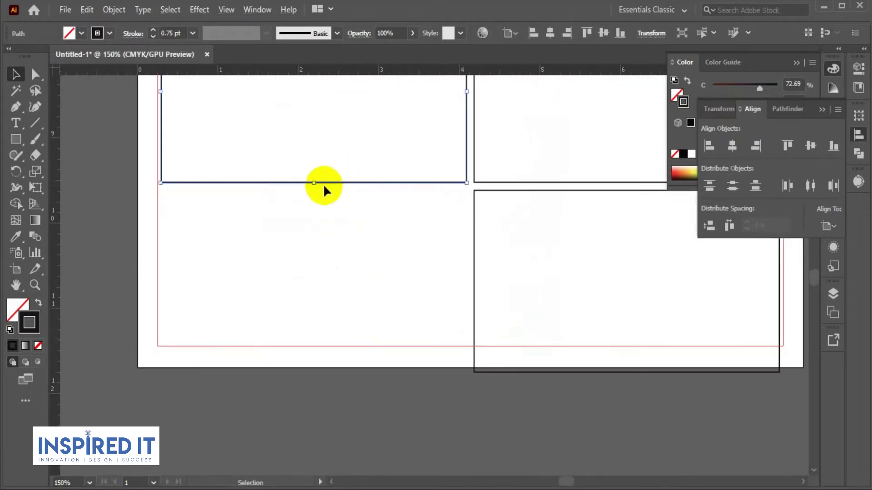
pyautogui.moveTo(313, 183); pyautogui.dragTo(309, 373)
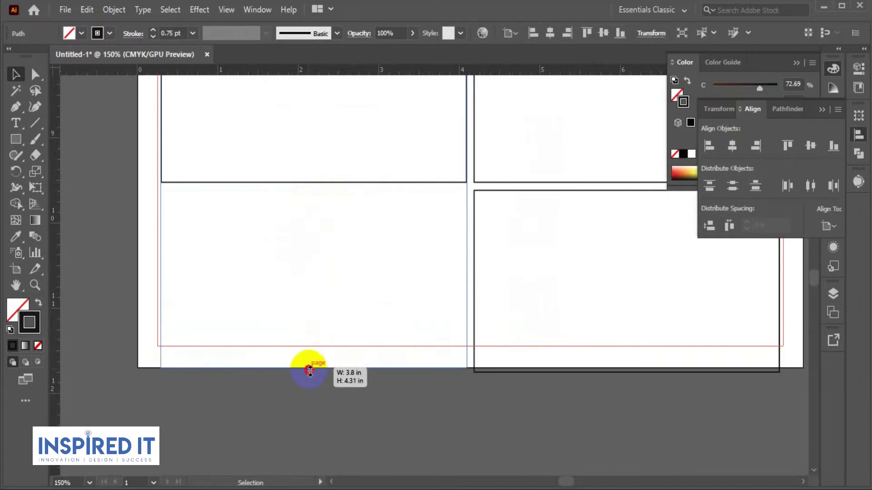
pyautogui.click(347, 380)
pyautogui.scroll(-3, 347, 380)
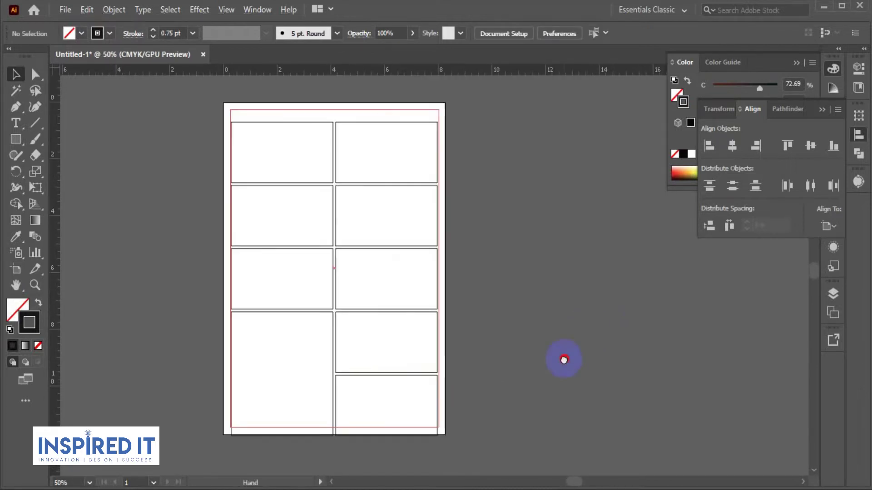
pyautogui.scroll(-1, 558, 356)
pyautogui.moveTo(559, 352); pyautogui.dragTo(472, 296)
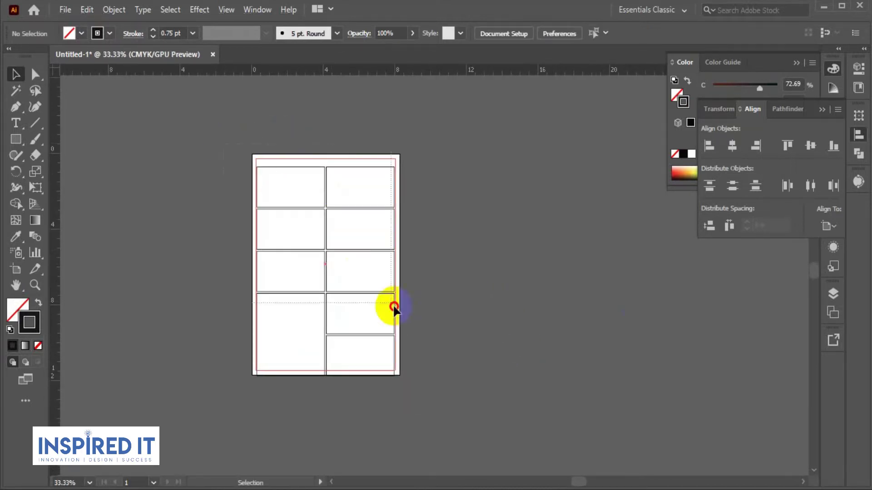
# Select all the panels and scale the whole grid down to fit the margins.
pyautogui.hotkey('ctrl', 'a')
pyautogui.scroll(3, 384, 172)
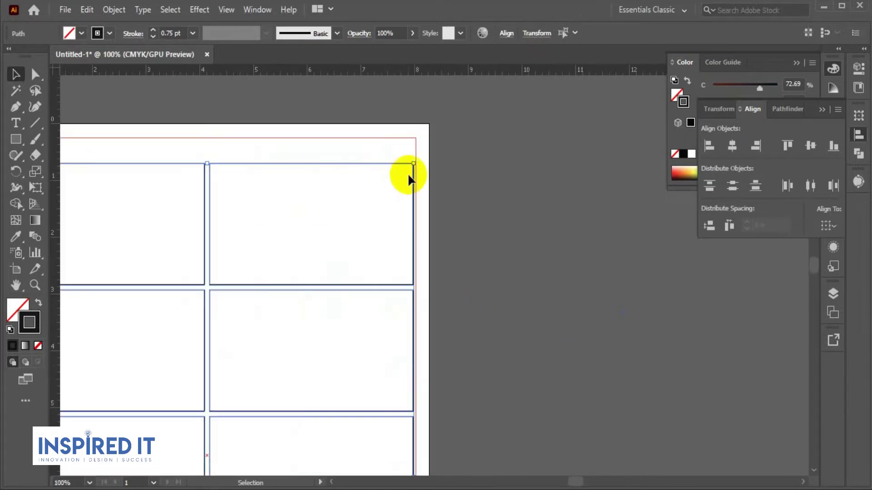
pyautogui.scroll(-2, 486, 196)
pyautogui.moveTo(480, 229); pyautogui.dragTo(484, 153)
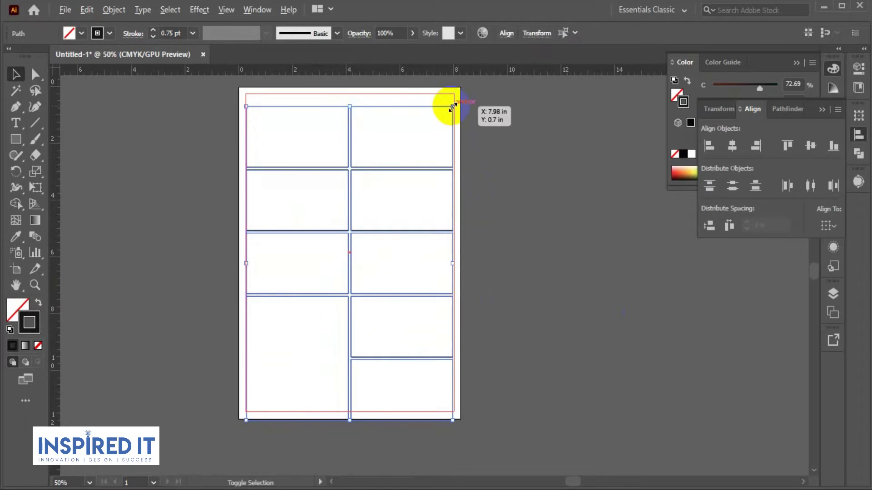
pyautogui.moveTo(450, 106); pyautogui.dragTo(447, 109)
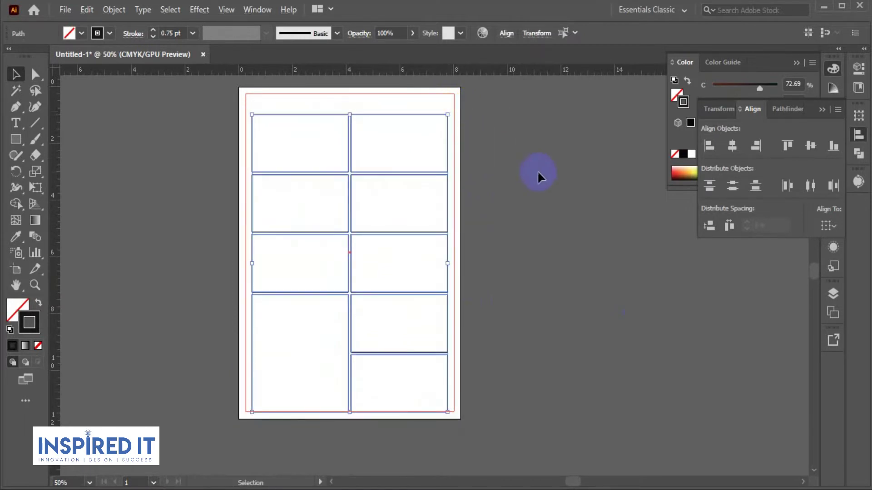
pyautogui.scroll(1, 453, 295)
# Select the whole panel grid group and apply Horizontal Align Center to it.
pyautogui.moveTo(444, 400); pyautogui.dragTo(442, 400)
pyautogui.click(537, 364)
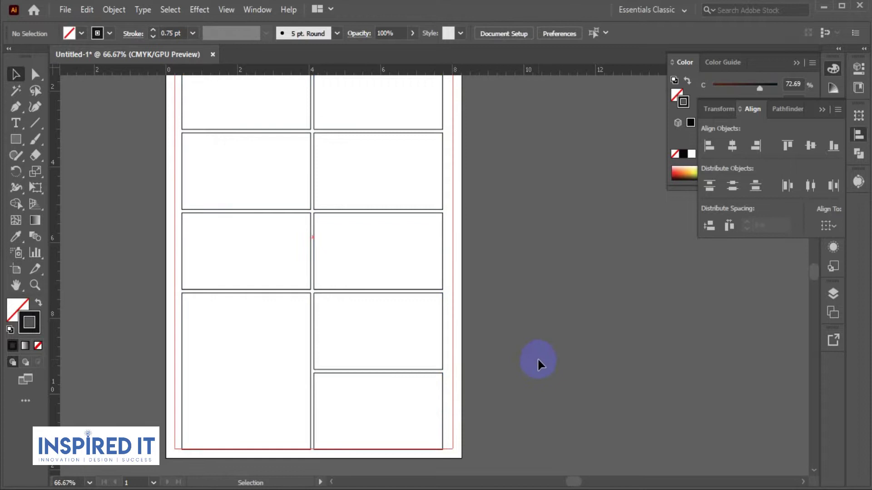
pyautogui.scroll(-2, 549, 326)
pyautogui.moveTo(365, 173); pyautogui.dragTo(549, 407)
pyautogui.click(573, 333)
pyautogui.press('v')
pyautogui.click(426, 200)
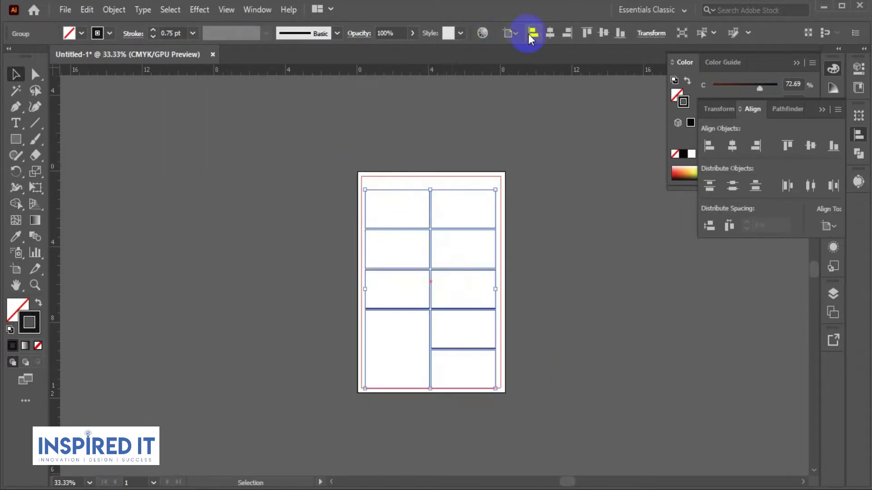
pyautogui.click(545, 34)
pyautogui.click(599, 236)
pyautogui.scroll(1, 523, 320)
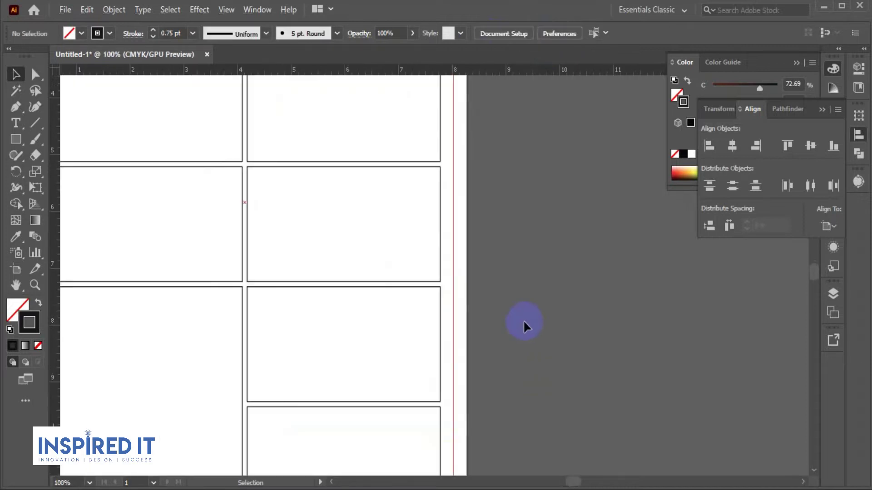
pyautogui.scroll(1, 625, 331)
pyautogui.scroll(-1, 625, 332)
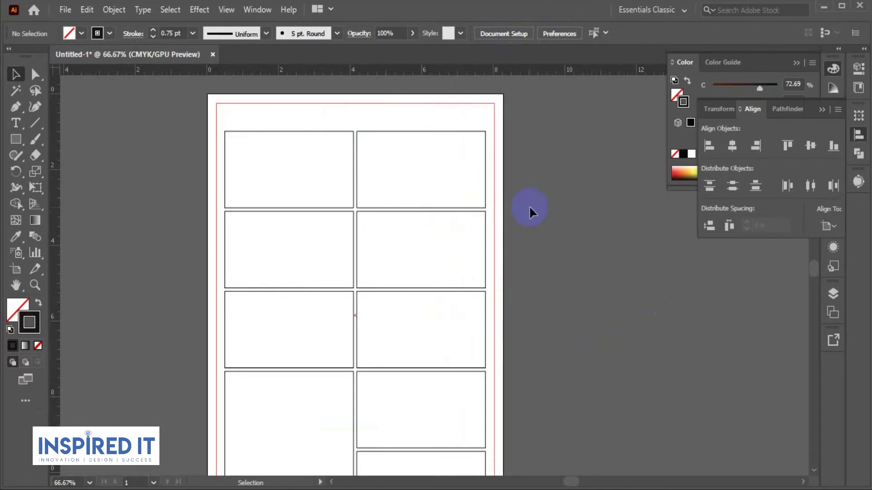
# Ungroup the panel grid into separate rectangles.
pyautogui.click(353, 200)
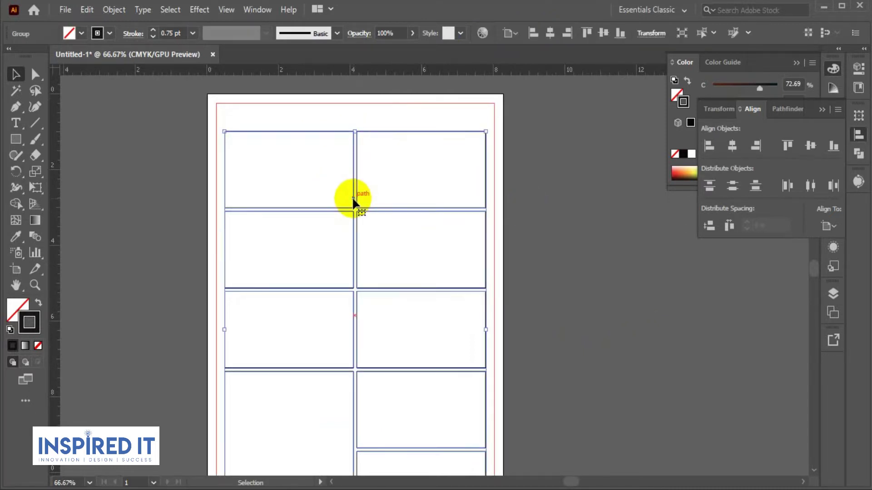
pyautogui.rightClick(353, 197)
pyautogui.click(386, 312)
pyautogui.click(486, 178)
pyautogui.scroll(1, 468, 177)
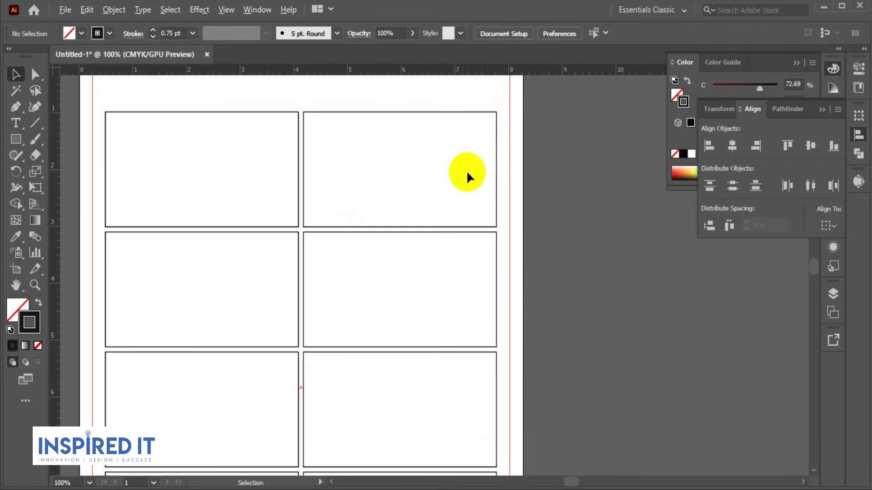
# Widen the top-right panel by dragging its right edge outward.
pyautogui.click(496, 191)
pyautogui.moveTo(496, 170); pyautogui.dragTo(505, 170)
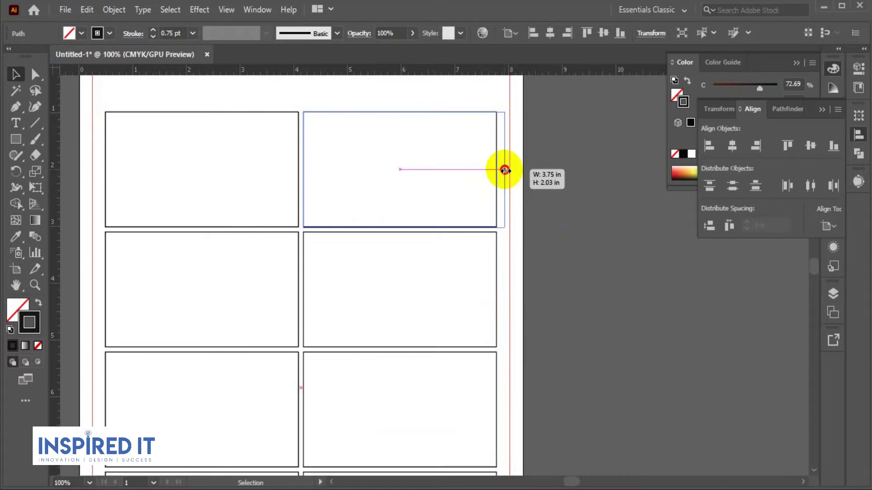
pyautogui.moveTo(505, 170); pyautogui.dragTo(505, 170)
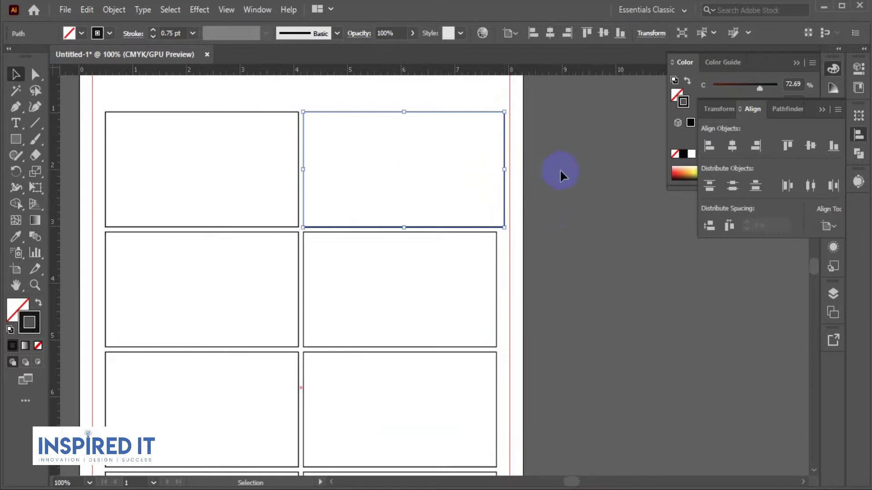
pyautogui.click(560, 169)
# Stretch the top-left panel's left edge out toward the left margin.
pyautogui.click(106, 173)
pyautogui.moveTo(106, 169)
pyautogui.mouseDown()
pyautogui.moveTo(97, 169)
pyautogui.moveTo(126, 179)
pyautogui.mouseUp()
pyautogui.scroll(4, 97, 168)
pyautogui.scroll(3, 82, 171)
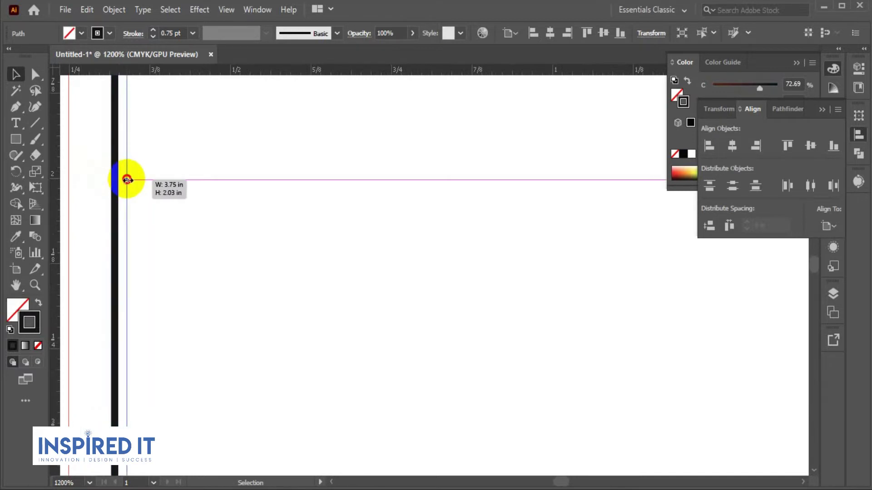
pyautogui.click(101, 197)
pyautogui.scroll(-4, 100, 194)
pyautogui.scroll(-3, 100, 195)
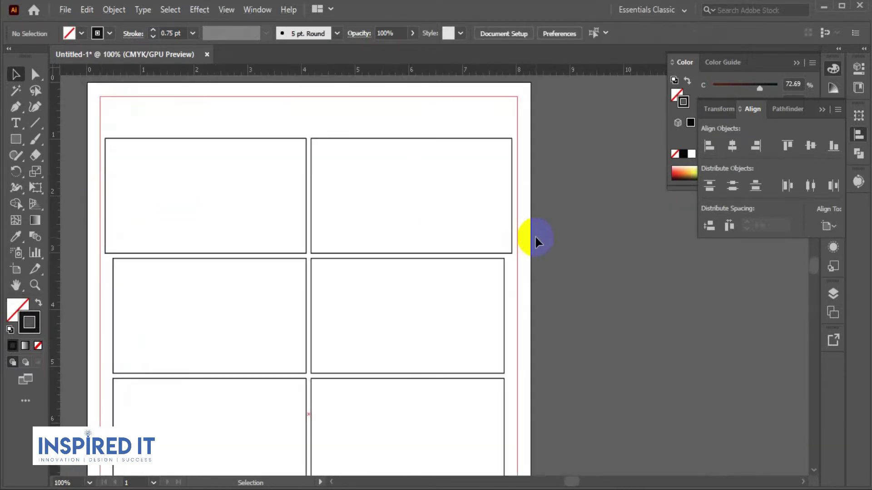
pyautogui.scroll(3, 535, 213)
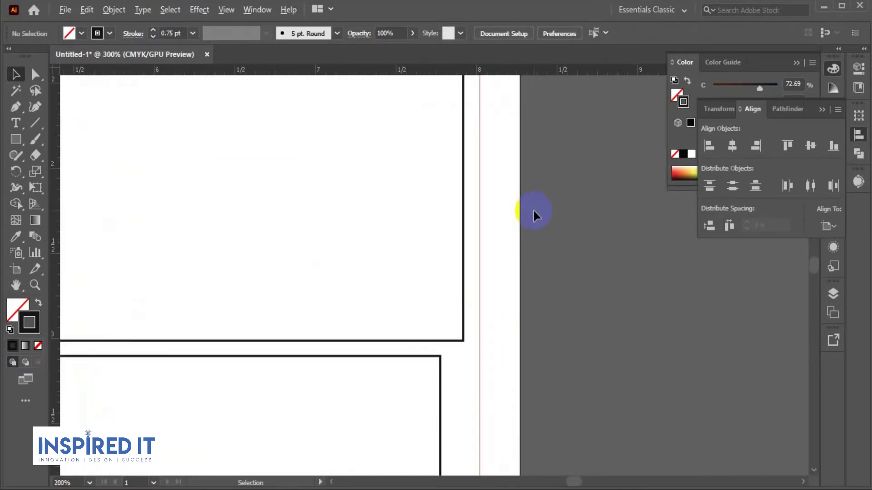
# Snap the top-right panel's right edge precisely onto the right margin guide.
pyautogui.click(464, 222)
pyautogui.scroll(1, 470, 178)
pyautogui.scroll(1, 464, 171)
pyautogui.moveTo(466, 168); pyautogui.dragTo(484, 170)
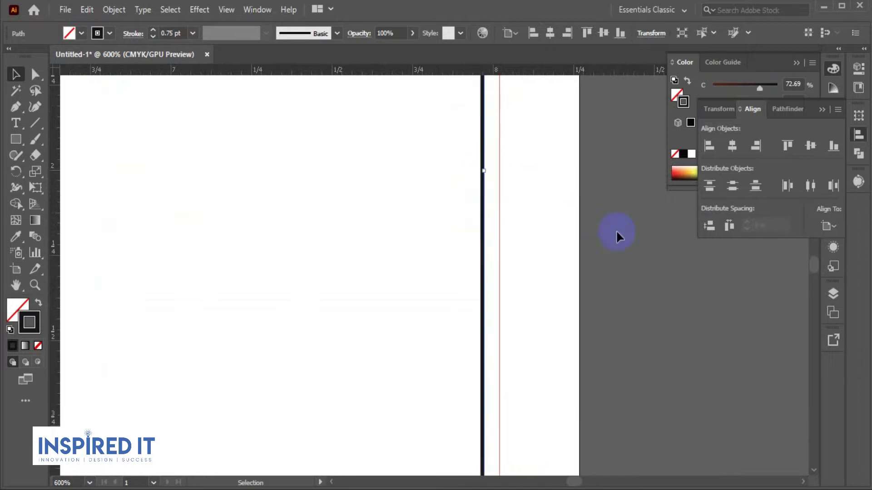
pyautogui.click(616, 235)
# Move the top-left panel's left edge precisely onto the left margin guide.
pyautogui.hotkey('ctrl', '0')
pyautogui.scroll(3, 327, 224)
pyautogui.click(270, 242)
pyautogui.scroll(4, 271, 236)
pyautogui.moveTo(250, 268); pyautogui.dragTo(230, 268)
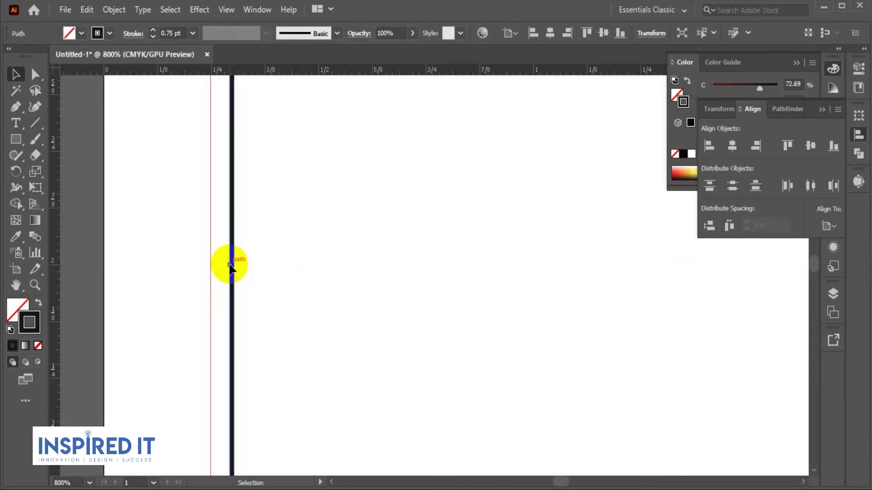
pyautogui.click(195, 265)
pyautogui.scroll(-6, 228, 278)
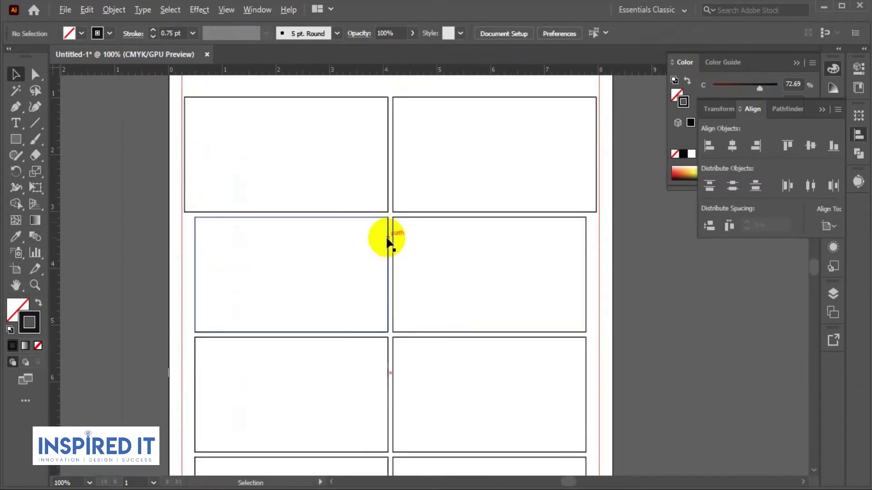
pyautogui.scroll(-2, 387, 240)
pyautogui.click(448, 245)
# Stretch the lower right-column panels, including the bottom-right one, to the right margin.
pyautogui.click(506, 222)
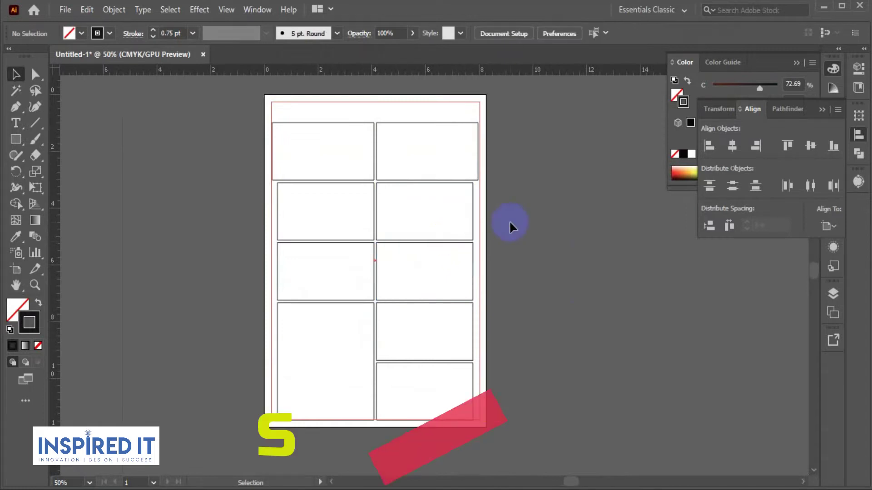
pyautogui.scroll(3, 482, 209)
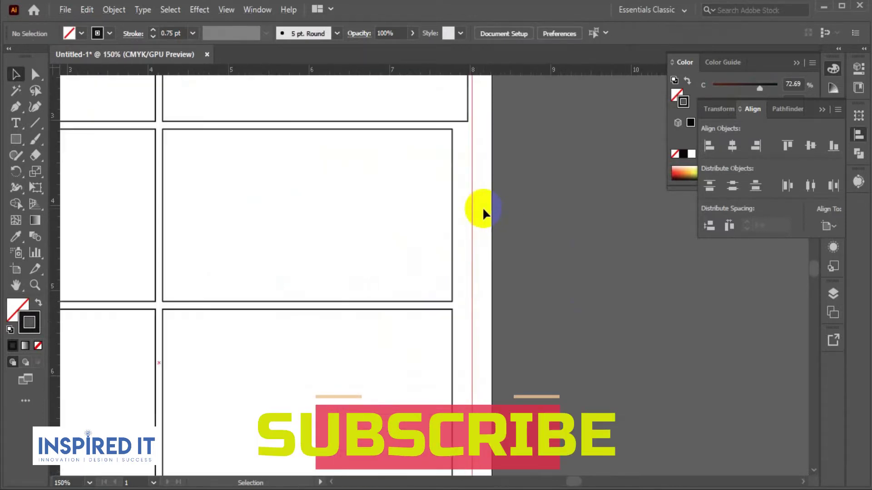
pyautogui.scroll(-1, 482, 208)
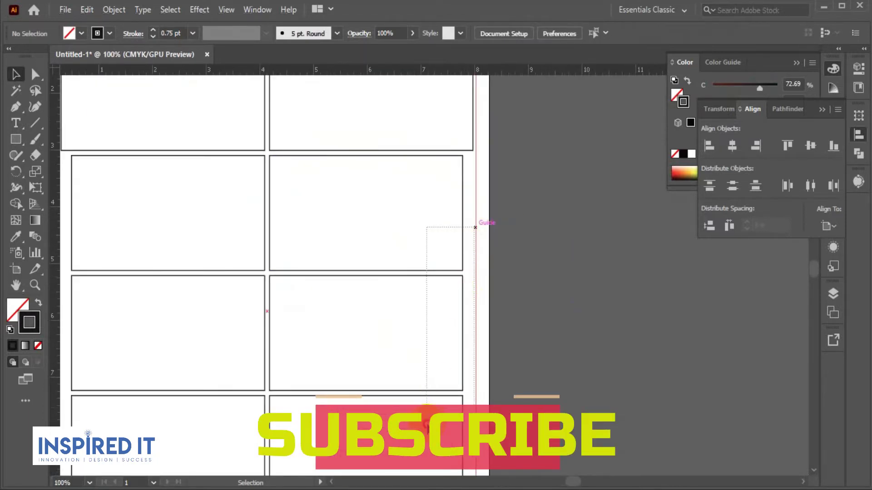
pyautogui.moveTo(427, 424); pyautogui.dragTo(436, 409)
pyautogui.scroll(-2, 563, 383)
pyautogui.keyDown('shift'); pyautogui.click(458, 344); pyautogui.keyUp('shift')
pyautogui.scroll(2, 471, 234)
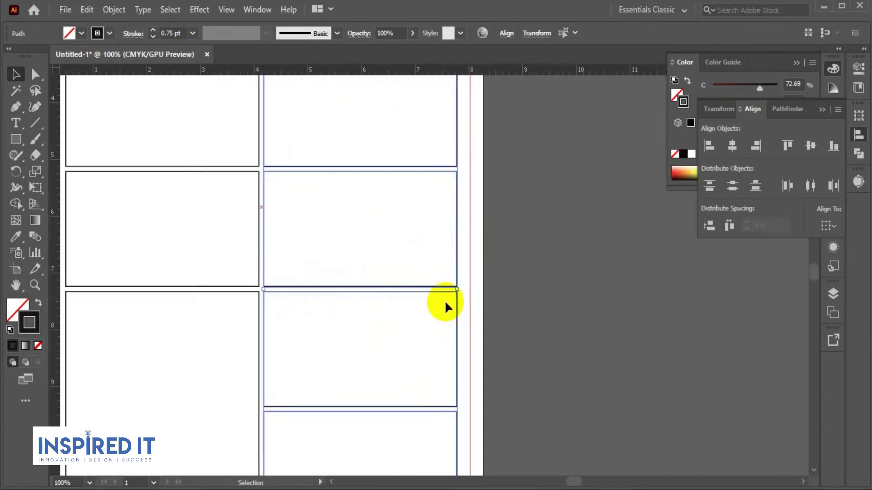
pyautogui.scroll(-1, 445, 305)
pyautogui.moveTo(459, 296); pyautogui.dragTo(465, 293)
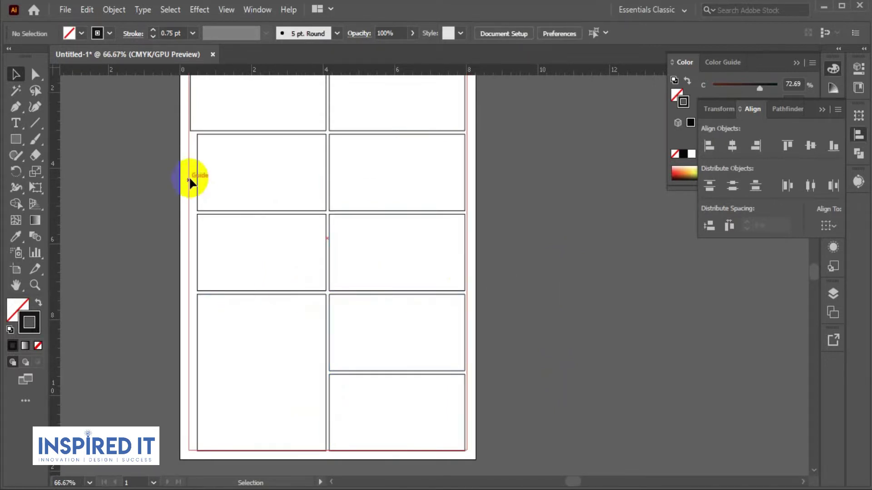
# Stretch the three lower left-column panels out to the left margin.
pyautogui.moveTo(189, 179); pyautogui.dragTo(207, 378)
pyautogui.moveTo(199, 291); pyautogui.dragTo(192, 291)
pyautogui.click(538, 263)
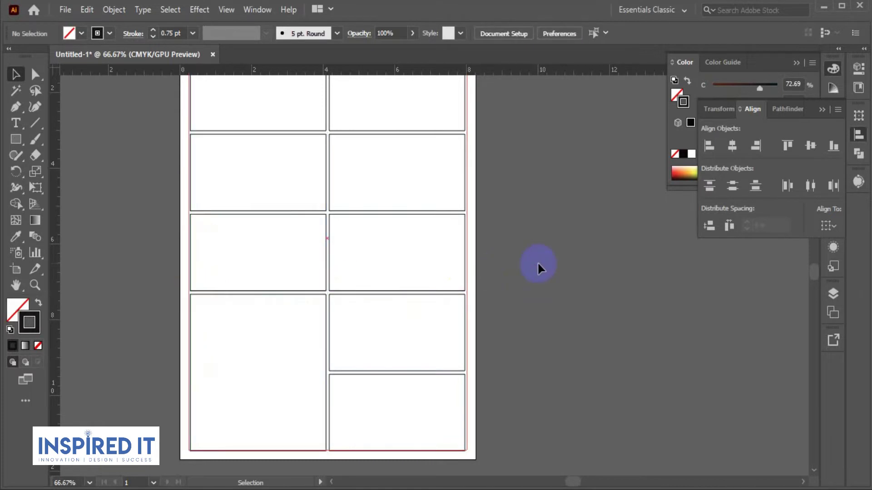
pyautogui.hotkey('ctrl', '0')
pyautogui.hotkey('ctrl', '-')
# Group all the panels with Ctrl+G and nudge the grid to line up with the margin.
pyautogui.moveTo(187, 127)
pyautogui.mouseDown()
pyautogui.moveTo(416, 407)
pyautogui.moveTo(422, 404)
pyautogui.mouseUp()
pyautogui.hotkey('ctrl', 'g')
pyautogui.click(484, 367)
pyautogui.scroll(4, 295, 422)
pyautogui.scroll(1, 358, 362)
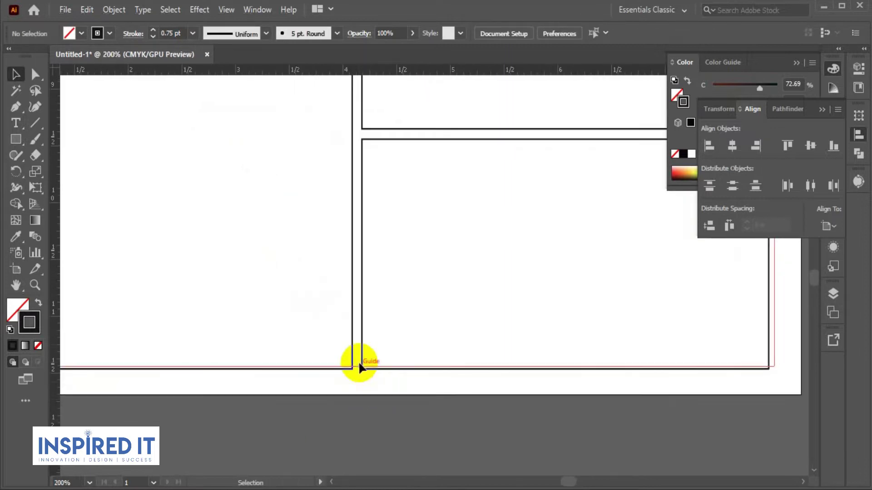
pyautogui.scroll(2, 357, 361)
pyautogui.moveTo(356, 359); pyautogui.dragTo(355, 372)
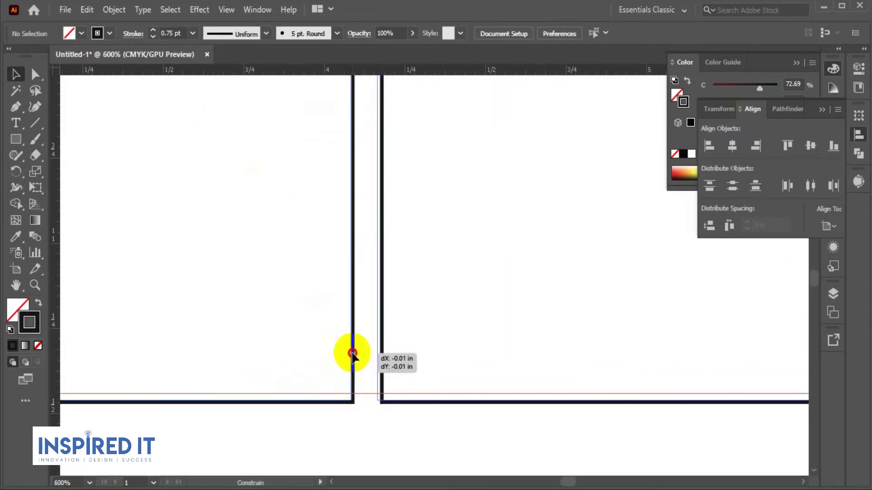
pyautogui.click(366, 427)
pyautogui.scroll(-3, 366, 428)
pyautogui.scroll(-3, 366, 428)
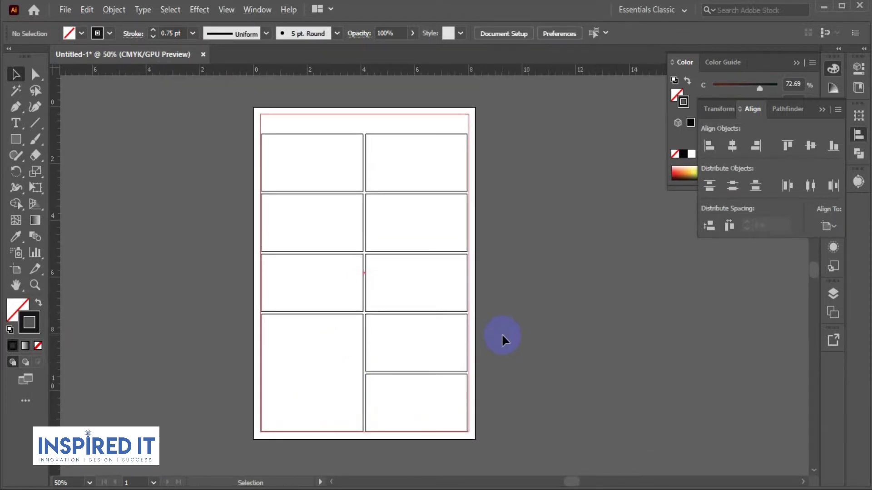
# Ungroup the nine-panel grid from the right-click menu and clear the selection.
pyautogui.rightClick(359, 190)
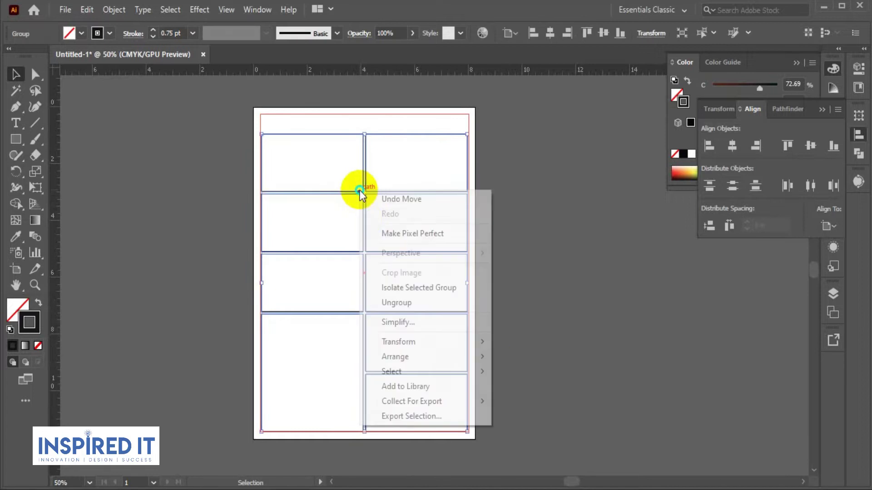
pyautogui.click(393, 303)
pyautogui.click(502, 227)
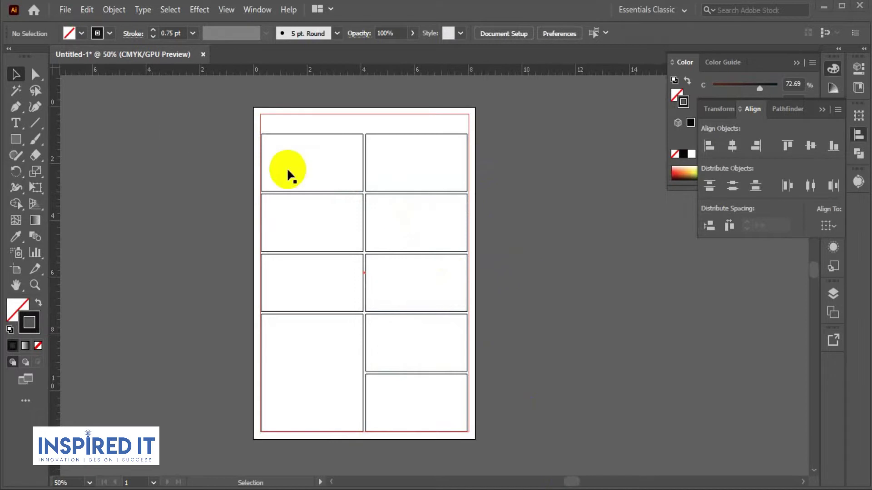
# Place all eight watch PNGs from the Watch folder into the document.
pyautogui.click(65, 10)
pyautogui.click(104, 245)
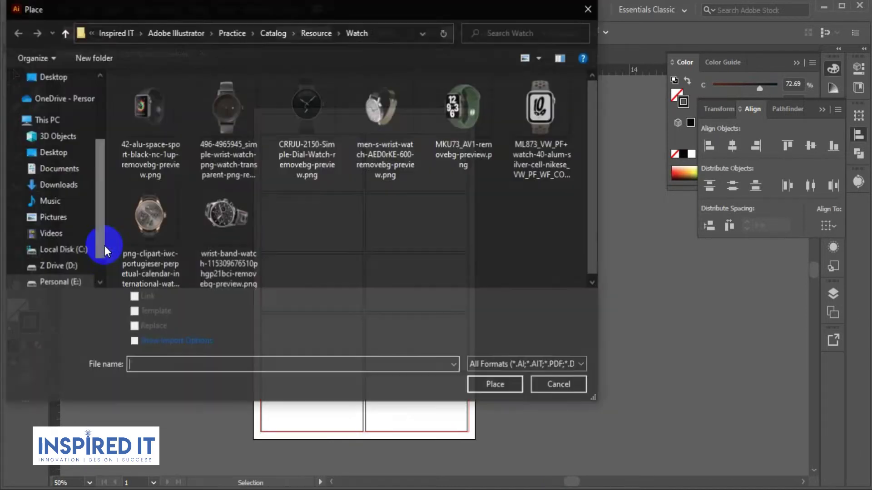
pyautogui.click(179, 117)
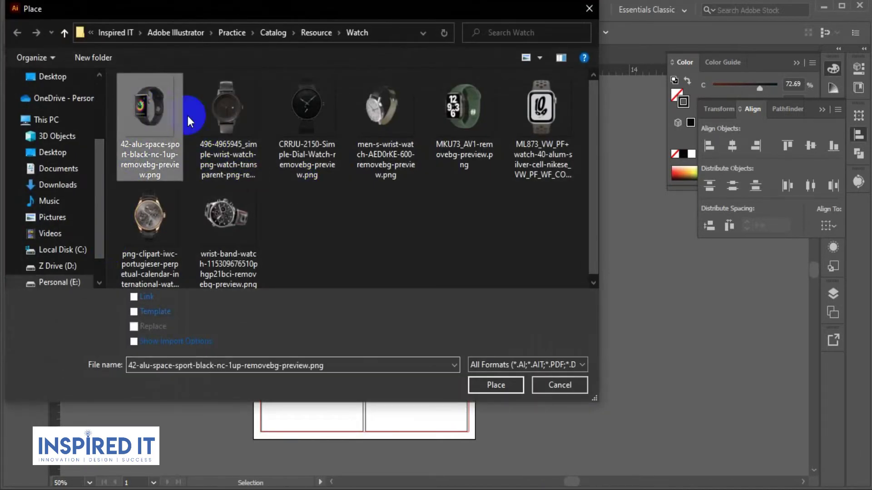
pyautogui.keyDown('ctrl'); pyautogui.click(252, 121); pyautogui.keyUp('ctrl')
pyautogui.keyDown('ctrl'); pyautogui.click(314, 124); pyautogui.keyUp('ctrl')
pyautogui.keyDown('ctrl'); pyautogui.click(375, 127); pyautogui.keyUp('ctrl')
pyautogui.keyDown('ctrl'); pyautogui.click(454, 125); pyautogui.keyUp('ctrl')
pyautogui.keyDown('ctrl'); pyautogui.click(521, 121); pyautogui.keyUp('ctrl')
pyautogui.keyDown('ctrl'); pyautogui.click(155, 213); pyautogui.keyUp('ctrl')
pyautogui.keyDown('ctrl'); pyautogui.click(244, 219); pyautogui.keyUp('ctrl')
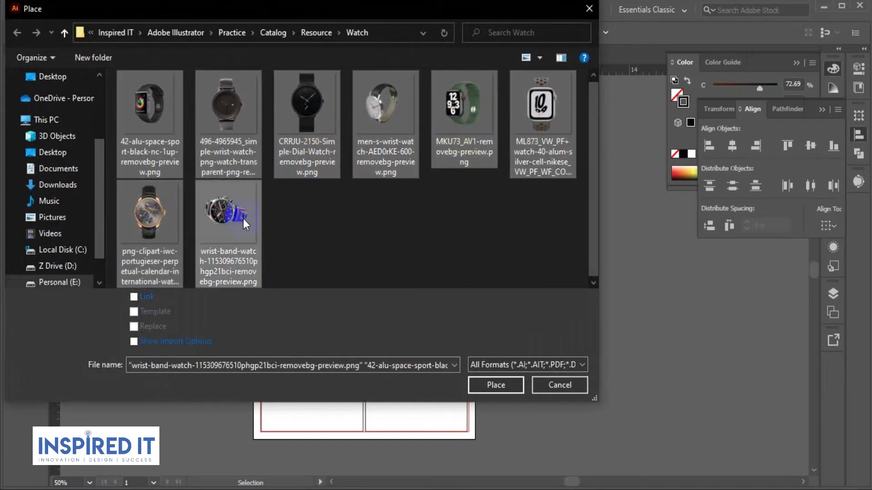
pyautogui.click(495, 385)
# Drop each of the eight loaded watch images onto the pasteboard beside the page.
pyautogui.moveTo(516, 171); pyautogui.dragTo(634, 317)
pyautogui.moveTo(504, 135); pyautogui.dragTo(648, 327)
pyautogui.moveTo(493, 121); pyautogui.dragTo(633, 305)
pyautogui.moveTo(492, 107); pyautogui.dragTo(642, 267)
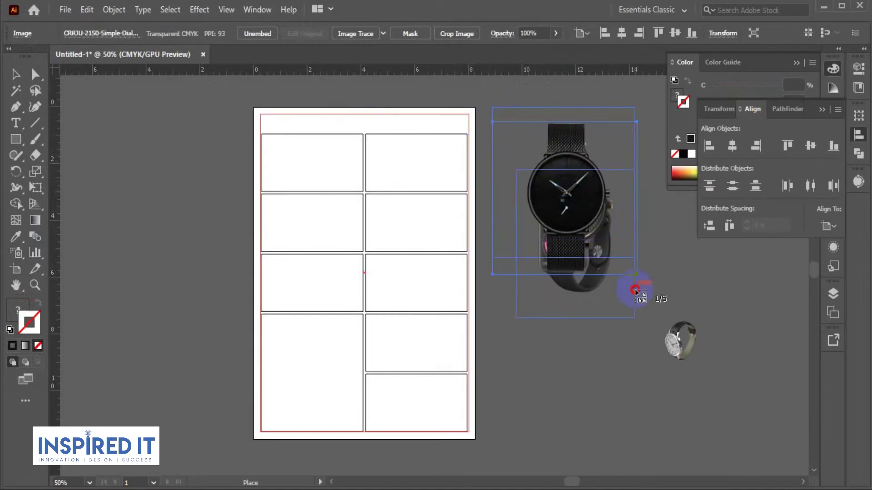
pyautogui.moveTo(485, 94); pyautogui.dragTo(659, 278)
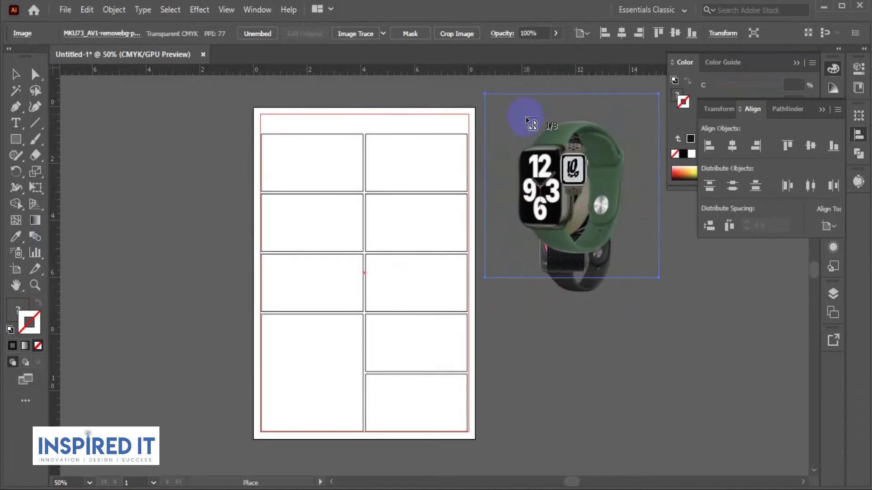
pyautogui.moveTo(487, 90); pyautogui.dragTo(636, 278)
pyautogui.moveTo(483, 87)
pyautogui.mouseDown()
pyautogui.moveTo(629, 263)
pyautogui.moveTo(632, 254)
pyautogui.mouseUp()
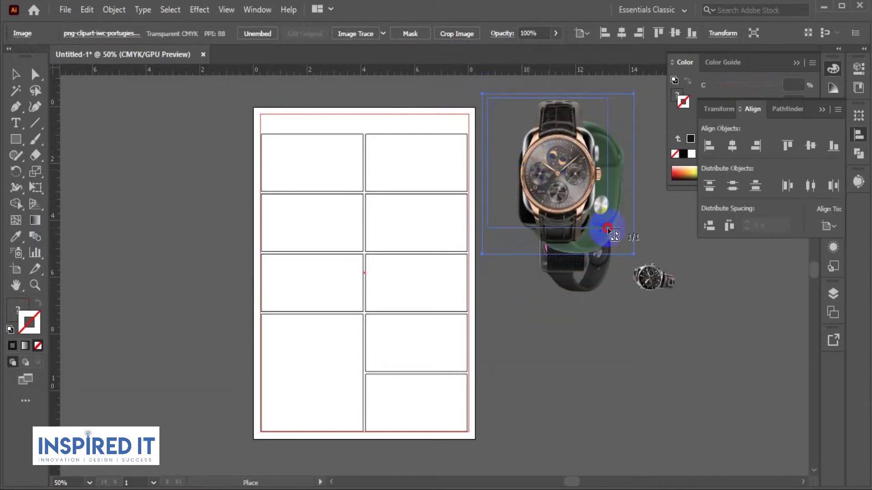
pyautogui.moveTo(487, 98); pyautogui.dragTo(656, 281)
pyautogui.click(99, 157)
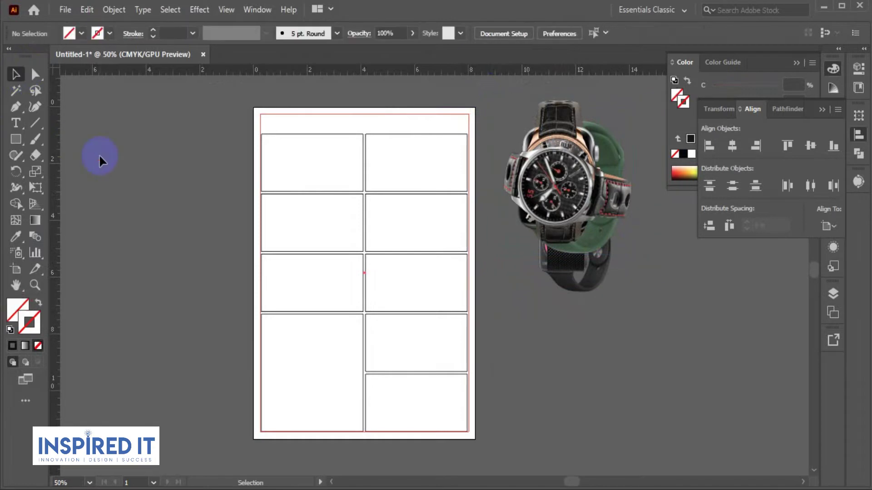
# Resize the watch images, then pull the chronograph, rose-gold and Nike watches out of the stack.
pyautogui.scroll(-2, 99, 157)
pyautogui.scroll(1, 330, 182)
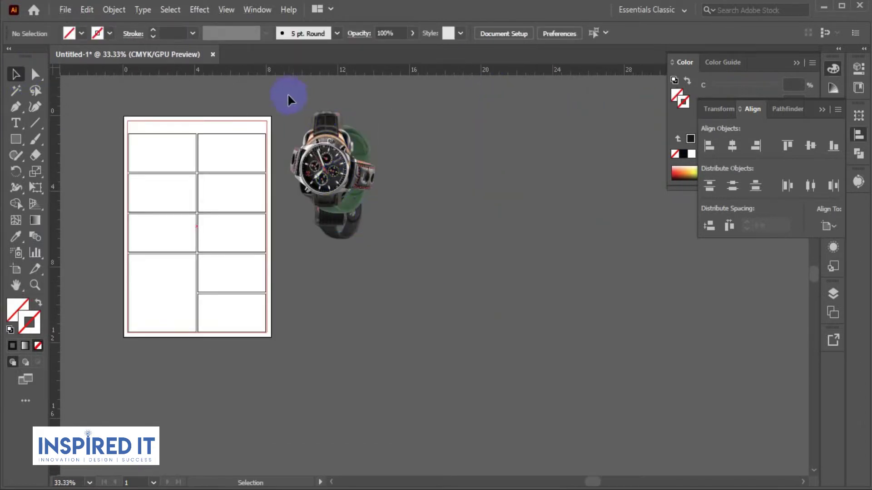
pyautogui.moveTo(398, 285)
pyautogui.mouseDown()
pyautogui.moveTo(378, 114)
pyautogui.moveTo(366, 136)
pyautogui.mouseUp()
pyautogui.click(389, 145)
pyautogui.scroll(1, 401, 186)
pyautogui.scroll(1, 633, 210)
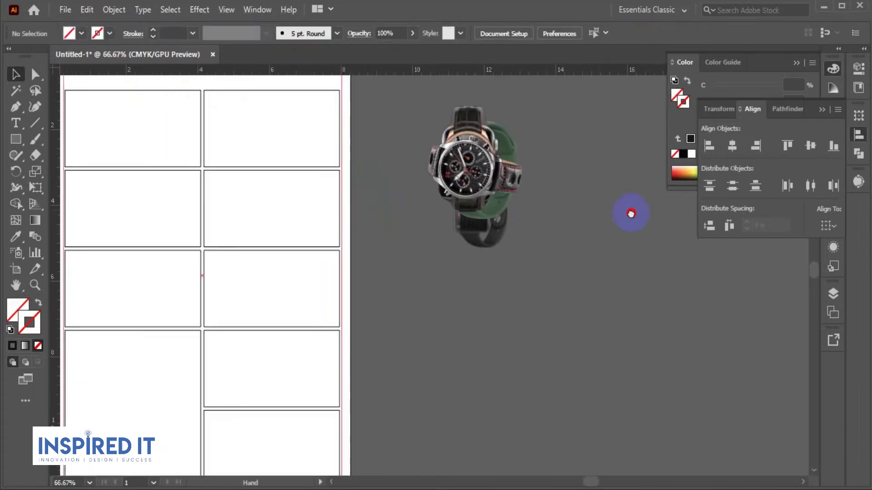
pyautogui.scroll(-1, 595, 279)
pyautogui.moveTo(543, 204); pyautogui.dragTo(535, 353)
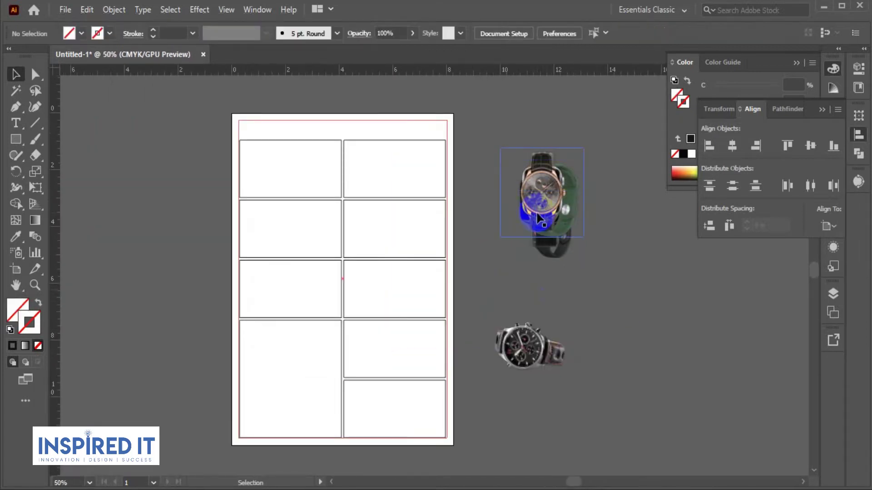
pyautogui.moveTo(536, 204); pyautogui.dragTo(663, 323)
pyautogui.moveTo(584, 195); pyautogui.dragTo(644, 412)
pyautogui.click(731, 394)
# Spread the green, silver, black, dark and Apple watches apart, framing page and watches together.
pyautogui.hscroll(5, 659, 291)
pyautogui.moveTo(444, 212); pyautogui.dragTo(575, 209)
pyautogui.moveTo(411, 197); pyautogui.dragTo(496, 135)
pyautogui.moveTo(383, 217); pyautogui.dragTo(351, 154)
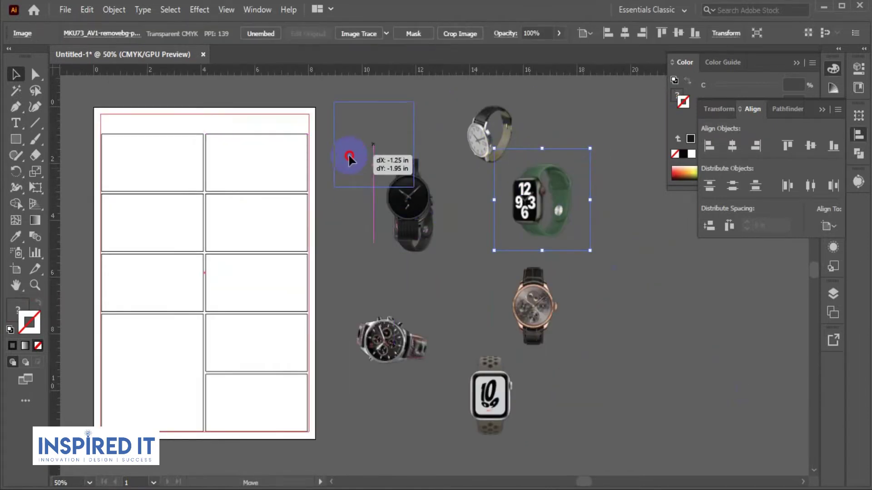
pyautogui.click(444, 138)
pyautogui.moveTo(422, 215); pyautogui.dragTo(450, 262)
pyautogui.click(482, 205)
pyautogui.moveTo(400, 221); pyautogui.dragTo(380, 219)
pyautogui.click(609, 259)
pyautogui.scroll(-1, 609, 259)
pyautogui.moveTo(609, 260); pyautogui.dragTo(487, 257)
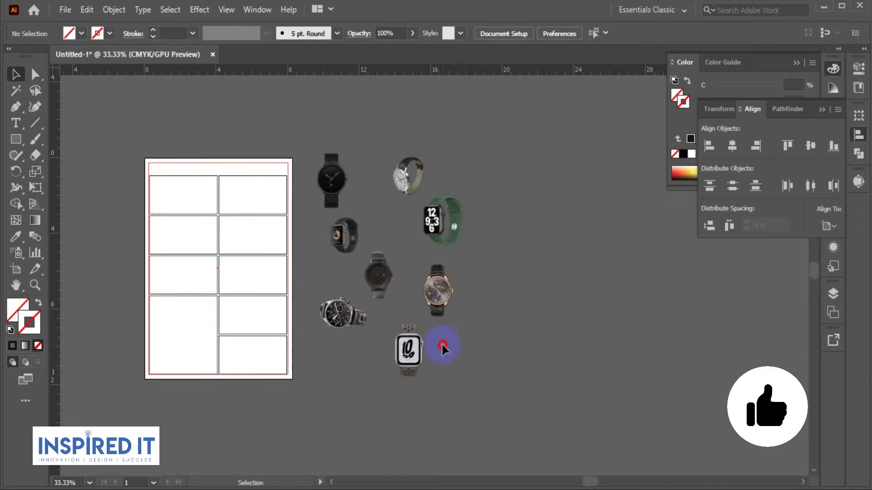
# Shrink the watch group, trial the black watch in the top-right panel, and undo it.
pyautogui.moveTo(443, 347); pyautogui.dragTo(444, 345)
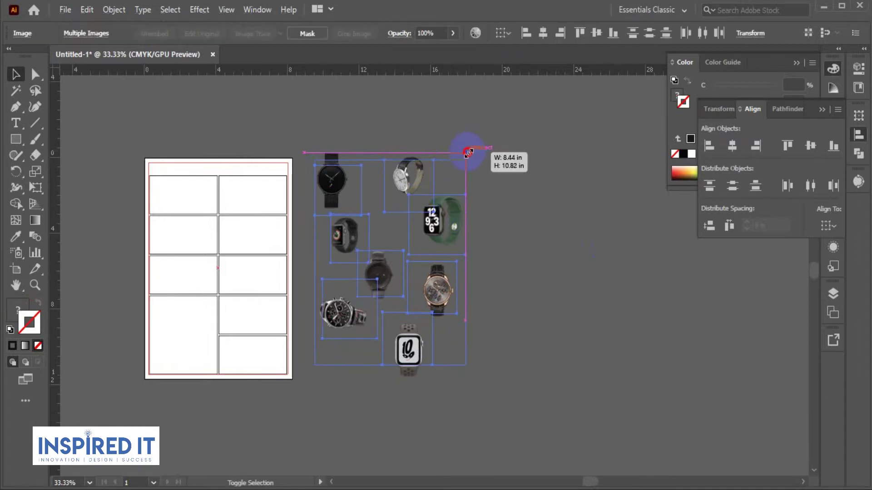
pyautogui.click(487, 205)
pyautogui.moveTo(474, 147); pyautogui.dragTo(431, 177)
pyautogui.scroll(2, 472, 232)
pyautogui.click(387, 246)
pyautogui.click(487, 189)
pyautogui.scroll(-1, 487, 198)
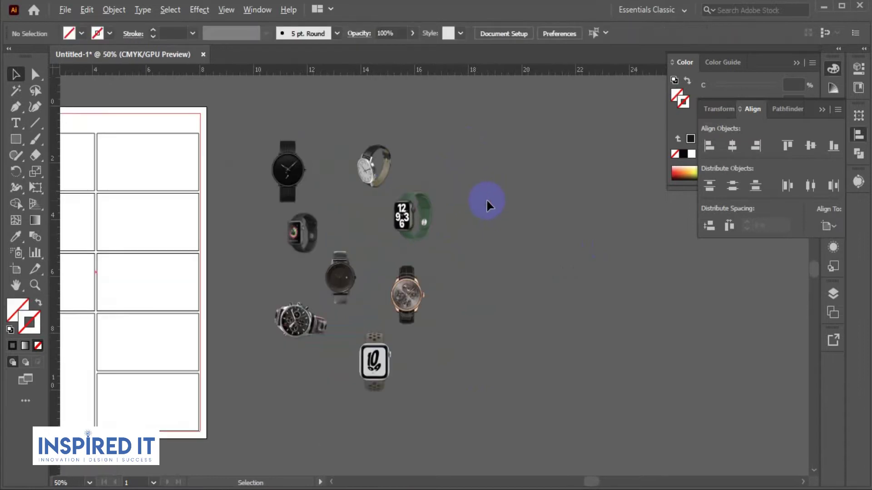
pyautogui.moveTo(486, 199); pyautogui.dragTo(641, 248)
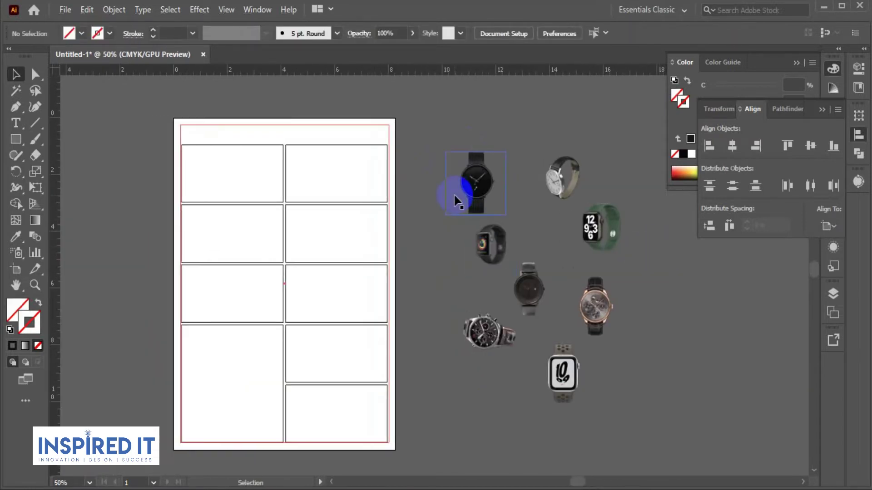
pyautogui.moveTo(456, 199); pyautogui.dragTo(296, 195)
pyautogui.click(456, 157)
pyautogui.hotkey('ctrl', 'z')
# Select all eight watches and scale them down around their centre, undoing another black-watch trial.
pyautogui.moveTo(430, 116); pyautogui.dragTo(634, 335)
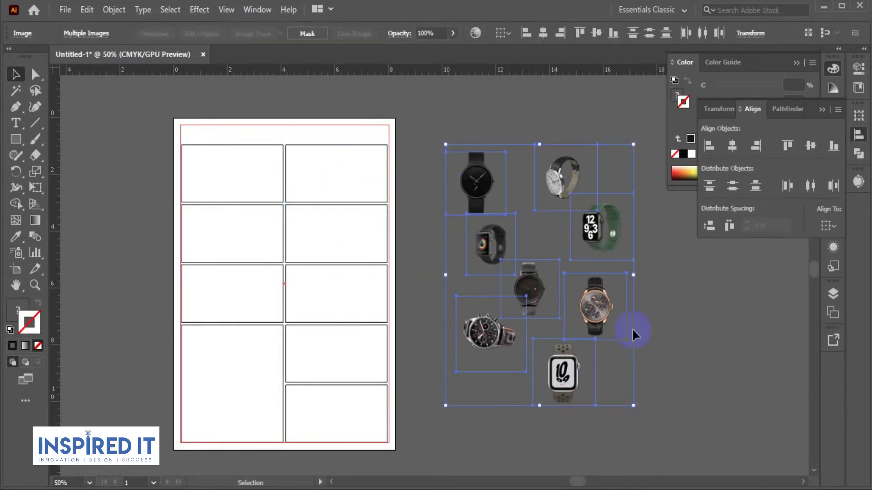
pyautogui.moveTo(634, 144); pyautogui.dragTo(620, 163)
pyautogui.click(545, 214)
pyautogui.moveTo(474, 208); pyautogui.dragTo(302, 181)
pyautogui.click(464, 144)
pyautogui.hotkey('ctrl', 'z')
pyautogui.click(597, 352)
# Shrink all eight watches further and undo a trial of the Nike watch in the bottom-right panel.
pyautogui.hotkey('ctrl', 'a')
pyautogui.moveTo(617, 168); pyautogui.dragTo(604, 175)
pyautogui.click(617, 187)
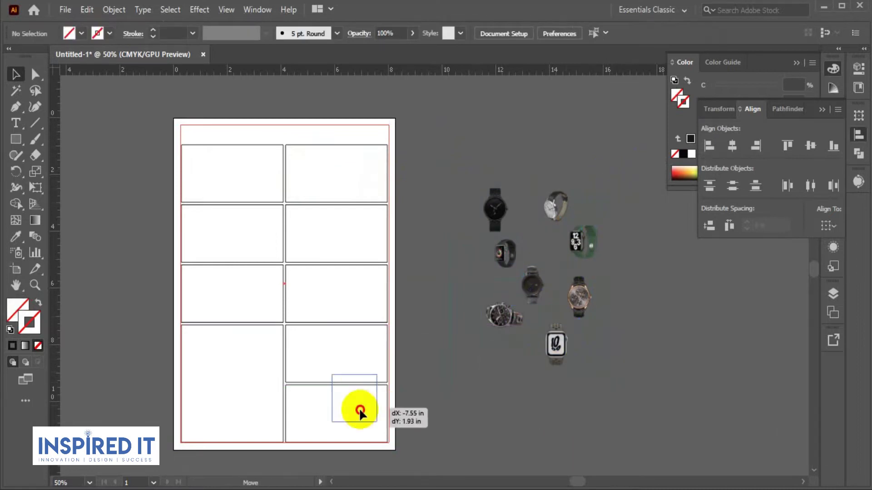
pyautogui.moveTo(573, 361); pyautogui.dragTo(324, 421)
pyautogui.click(454, 416)
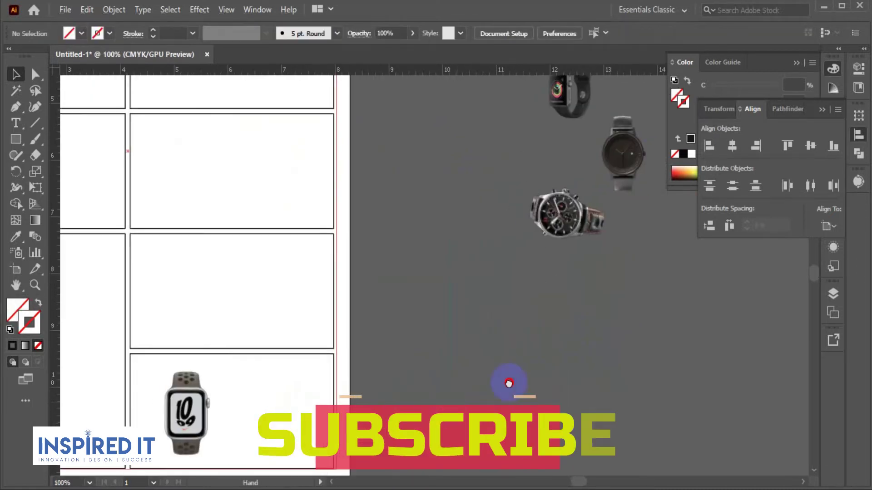
pyautogui.hotkey('ctrl', 'z')
pyautogui.click(641, 377)
# Marquee-select all the scaled watch images to check them, then deselect.
pyautogui.scroll(-2, 639, 376)
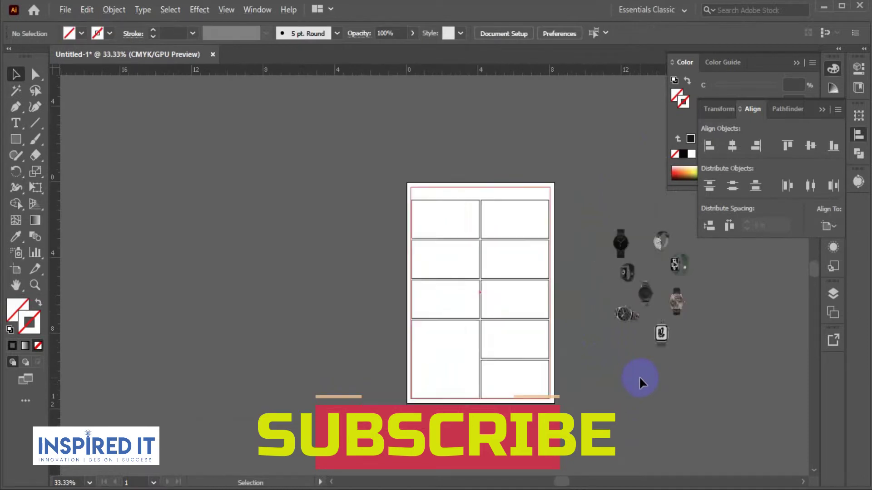
pyautogui.hscroll(5, 524, 353)
pyautogui.scroll(2, 507, 309)
pyautogui.moveTo(381, 144); pyautogui.dragTo(542, 370)
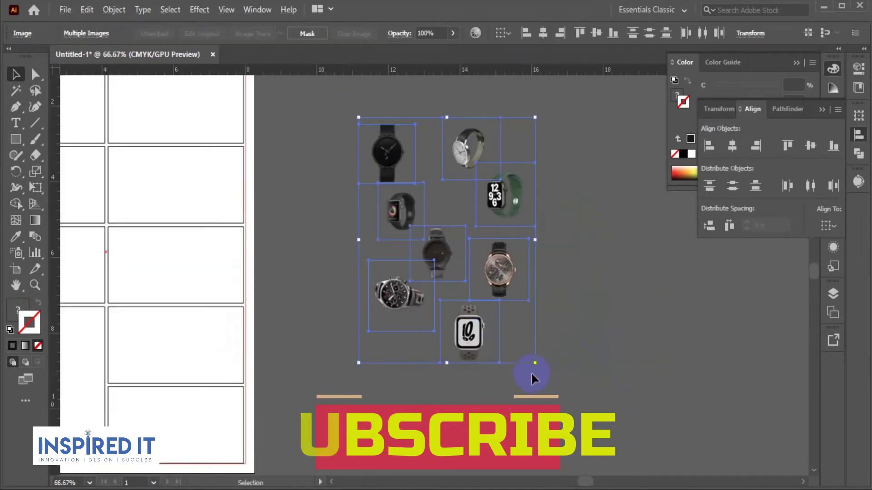
pyautogui.click(563, 334)
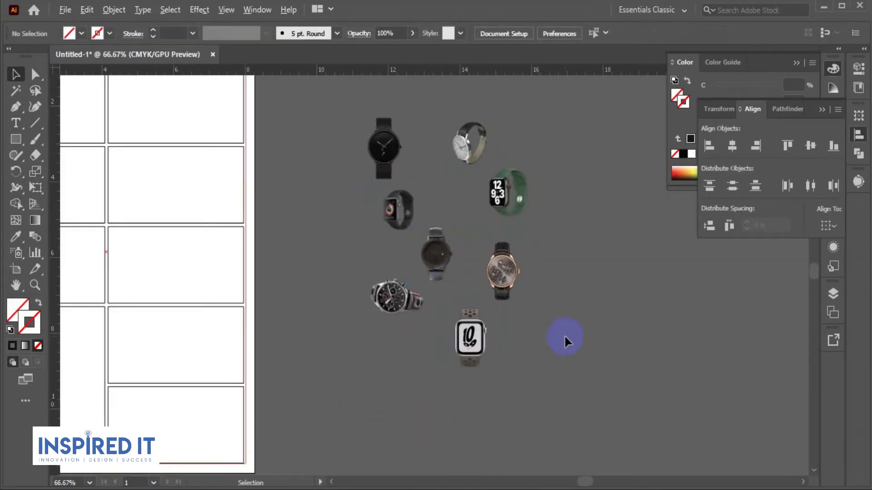
pyautogui.scroll(-2, 564, 336)
pyautogui.scroll(2, 474, 243)
# Place the black, silver and Apple watches in the top three right-column panels.
pyautogui.moveTo(491, 255); pyautogui.dragTo(250, 205)
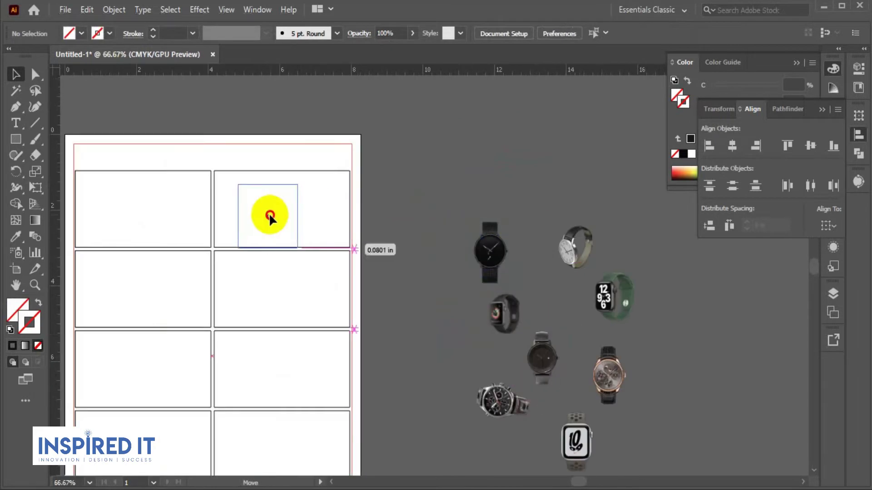
pyautogui.click(522, 249)
pyautogui.moveTo(576, 248); pyautogui.dragTo(238, 287)
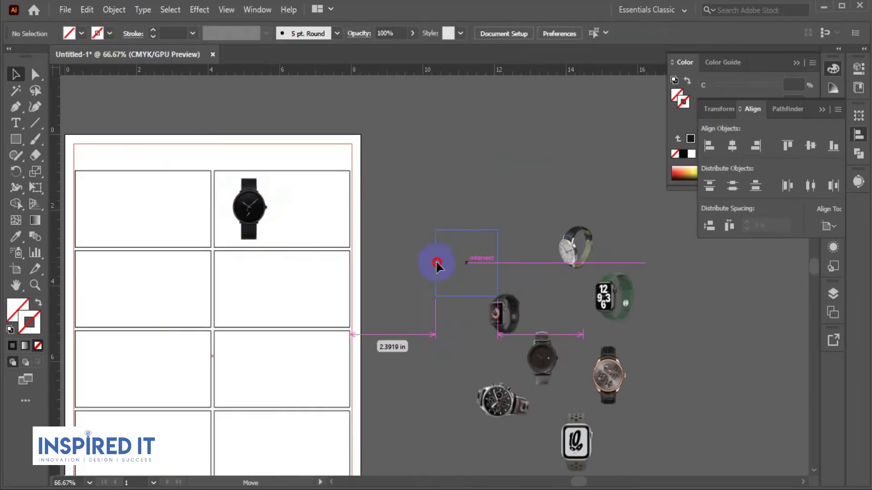
pyautogui.click(499, 324)
pyautogui.moveTo(499, 332); pyautogui.dragTo(240, 382)
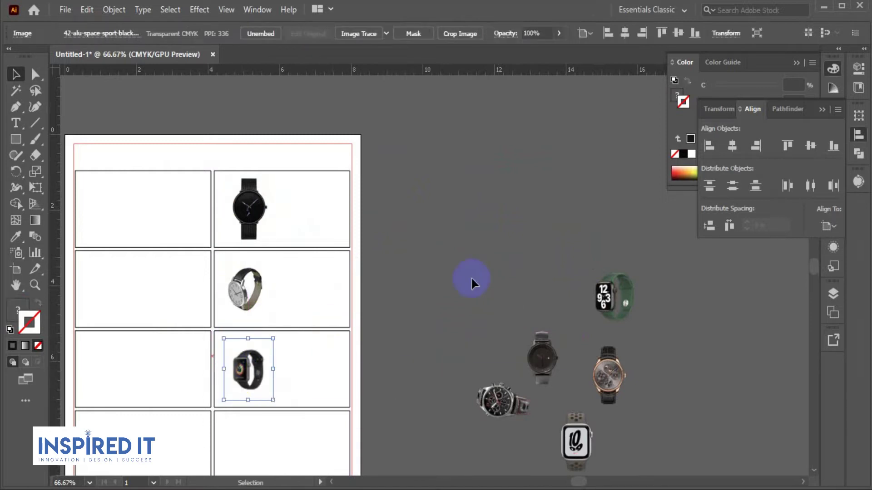
pyautogui.click(486, 249)
pyautogui.scroll(-5, 486, 250)
# Place the dark watch in the fourth-row right panel and the chronograph in the bottom-right panel.
pyautogui.moveTo(521, 292); pyautogui.dragTo(272, 354)
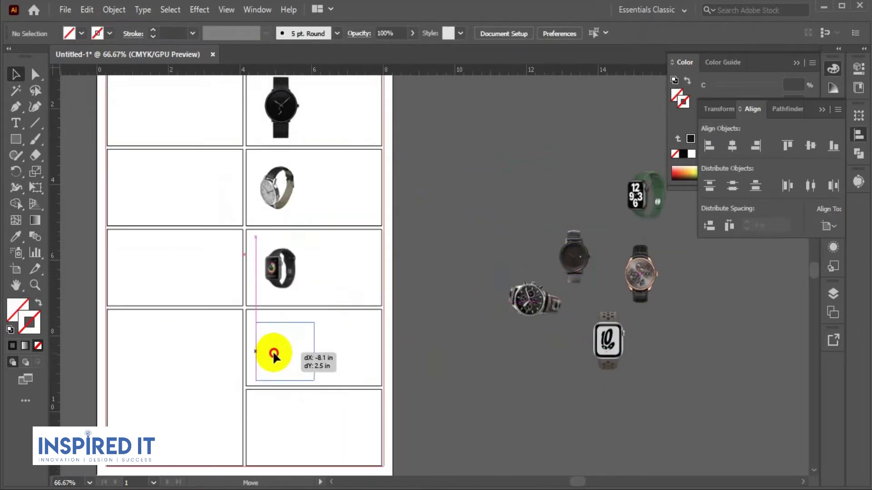
pyautogui.click(516, 289)
pyautogui.moveTo(485, 359); pyautogui.dragTo(473, 283)
pyautogui.moveTo(515, 220)
pyautogui.mouseDown()
pyautogui.moveTo(303, 397)
pyautogui.moveTo(263, 354)
pyautogui.moveTo(268, 361)
pyautogui.mouseUp()
pyautogui.click(514, 307)
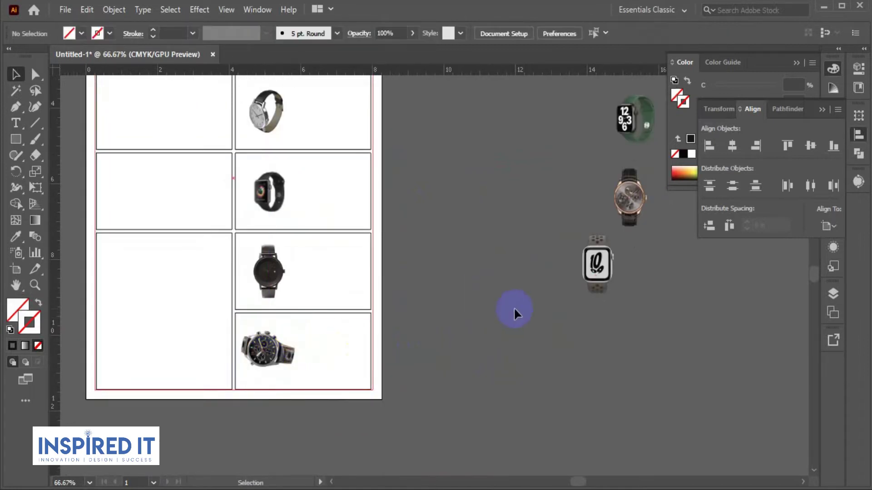
pyautogui.scroll(-1, 500, 298)
pyautogui.scroll(2, 500, 298)
# Place the green, rose-gold and Nike watches in the top three left-column panels.
pyautogui.moveTo(613, 245)
pyautogui.mouseDown()
pyautogui.moveTo(243, 193)
pyautogui.moveTo(236, 181)
pyautogui.mouseUp()
pyautogui.moveTo(614, 291); pyautogui.dragTo(237, 230)
pyautogui.moveTo(593, 335); pyautogui.dragTo(242, 286)
pyautogui.click(513, 278)
pyautogui.scroll(1, 512, 277)
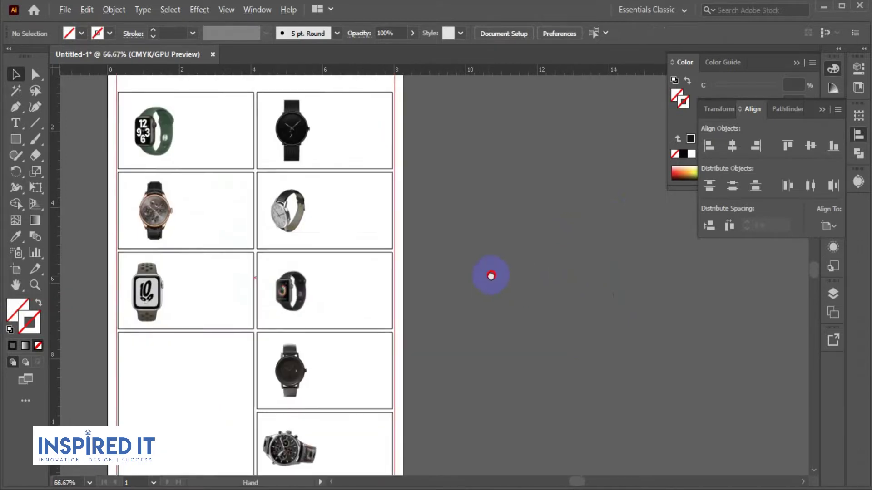
# Resize the Apple watch and another watch image to fit their panels.
pyautogui.click(315, 275)
pyautogui.moveTo(350, 311); pyautogui.dragTo(347, 311)
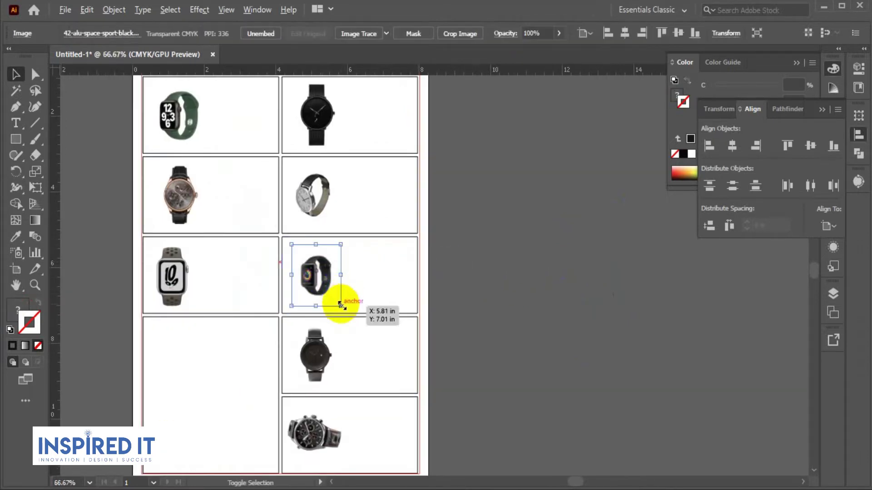
pyautogui.click(503, 244)
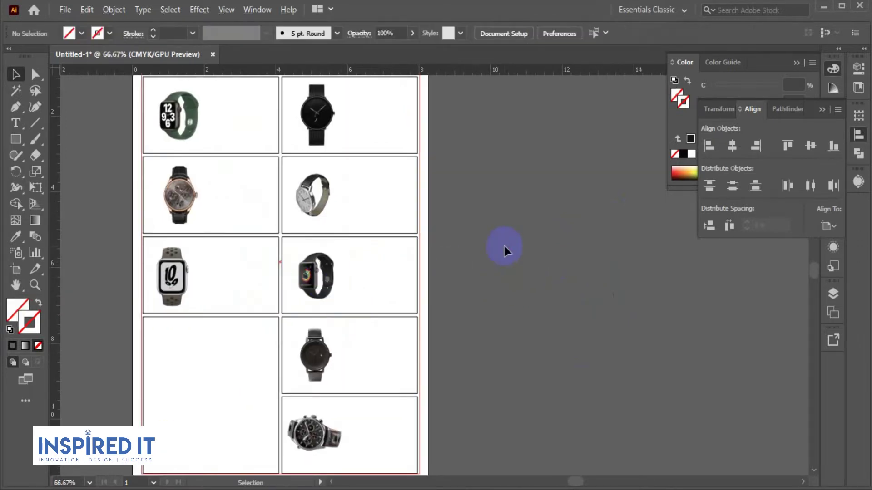
pyautogui.moveTo(504, 317); pyautogui.dragTo(522, 244)
pyautogui.scroll(2, 359, 286)
pyautogui.click(336, 317)
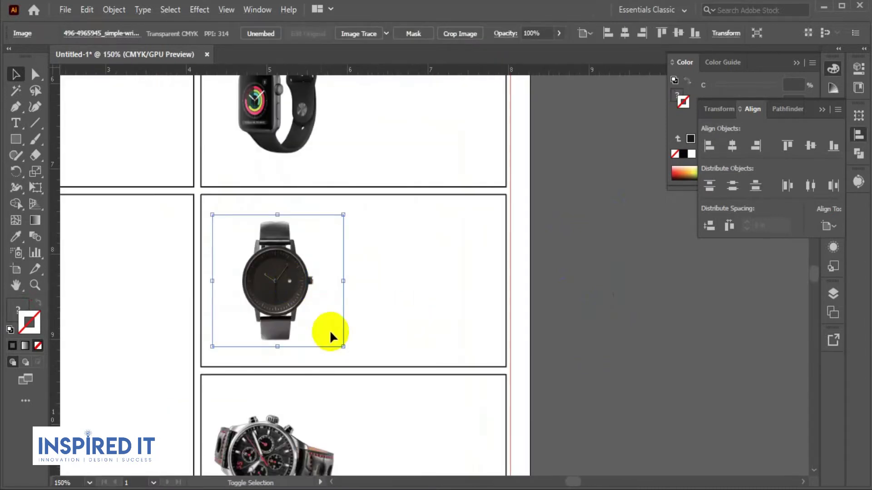
pyautogui.click(383, 349)
pyautogui.scroll(-2, 383, 349)
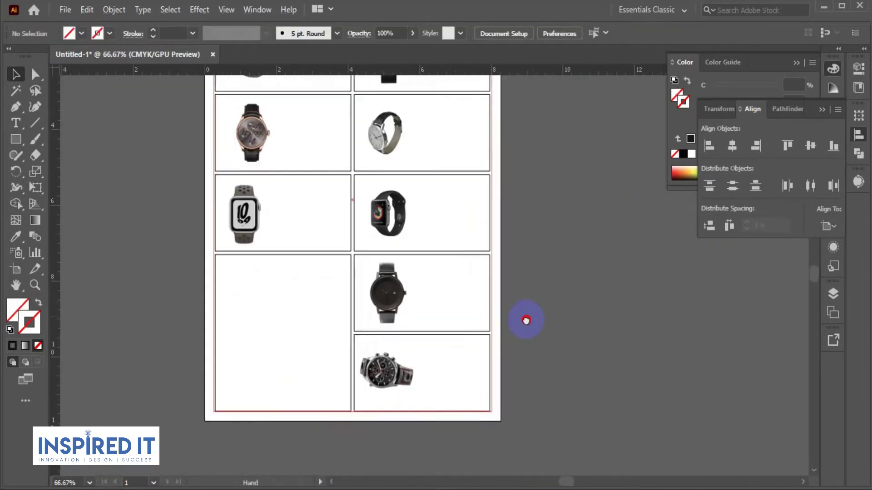
pyautogui.moveTo(648, 276); pyautogui.dragTo(506, 389)
pyautogui.scroll(2, 378, 205)
pyautogui.click(355, 222)
pyautogui.moveTo(410, 294); pyautogui.dragTo(429, 293)
# Resize the black watch to 1.73 in square.
pyautogui.click(648, 294)
pyautogui.scroll(-2, 652, 300)
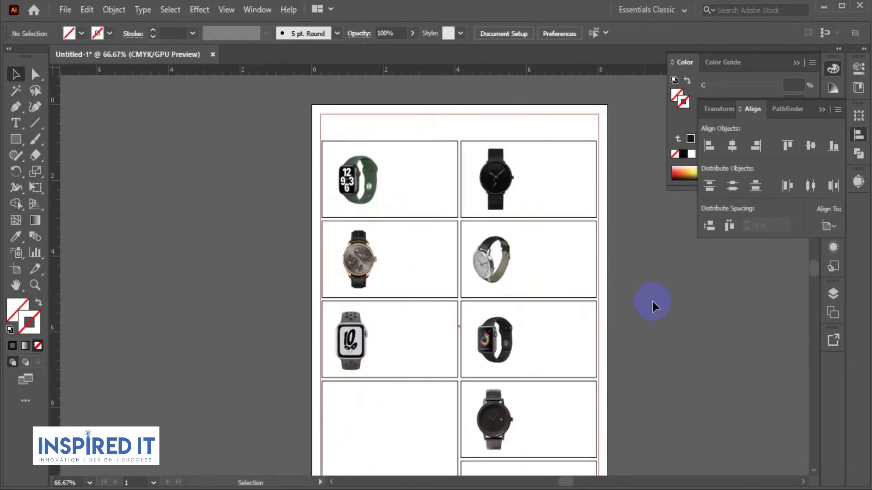
pyautogui.scroll(2, 472, 189)
pyautogui.click(450, 181)
pyautogui.moveTo(530, 278); pyautogui.dragTo(537, 285)
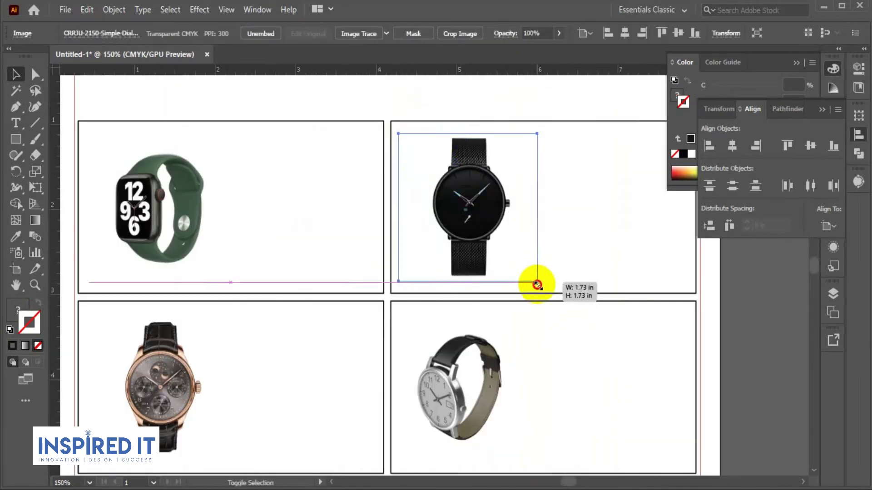
pyautogui.click(627, 295)
# Resize the Apple Watch image.
pyautogui.scroll(-2, 415, 230)
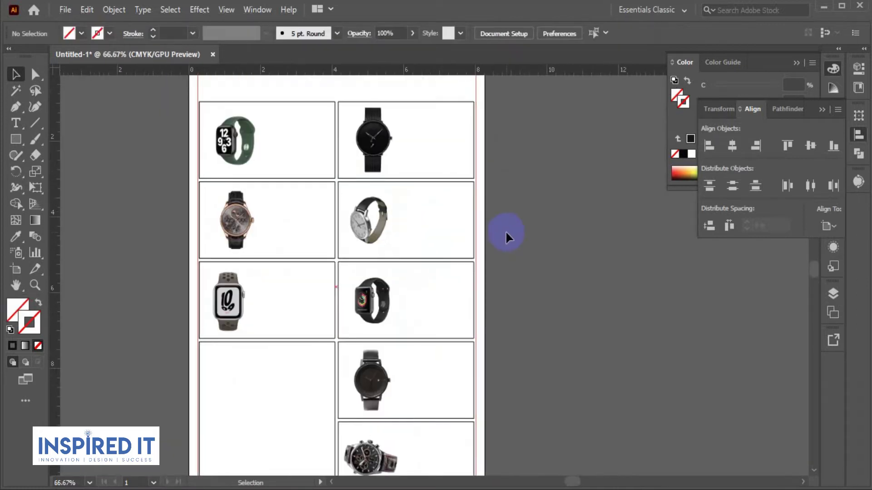
pyautogui.click(403, 252)
pyautogui.scroll(2, 403, 253)
pyautogui.moveTo(410, 344); pyautogui.dragTo(415, 348)
pyautogui.click(651, 287)
# Enlarge the rose-gold watch to 1.84 in.
pyautogui.scroll(-2, 651, 287)
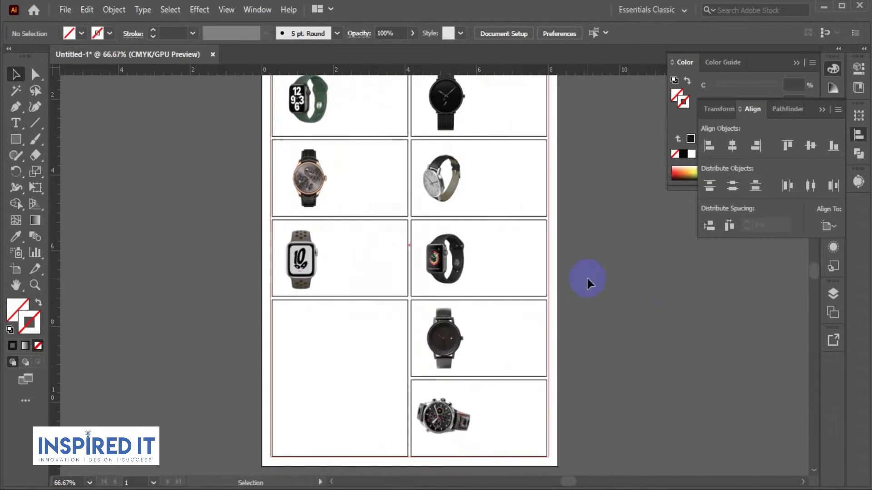
pyautogui.scroll(2, 368, 168)
pyautogui.click(332, 223)
pyautogui.click(447, 236)
pyautogui.click(316, 231)
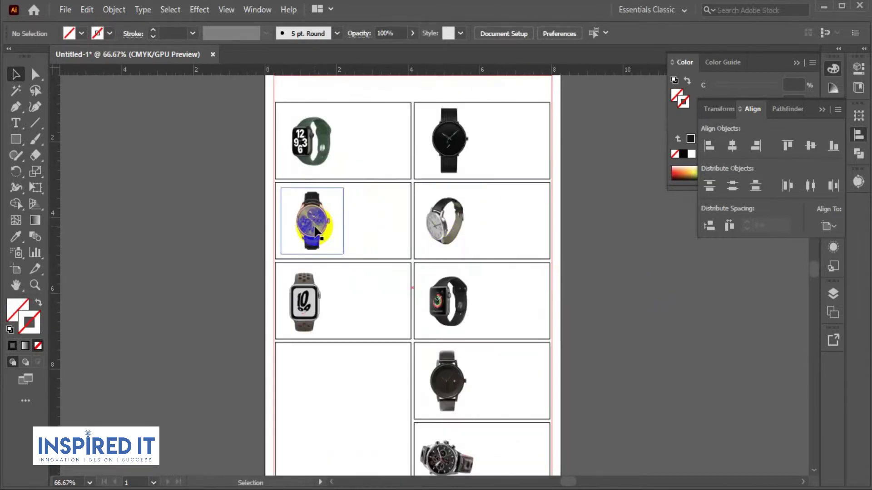
pyautogui.scroll(4, 317, 232)
pyautogui.moveTo(380, 281); pyautogui.dragTo(389, 297)
pyautogui.click(487, 245)
# Horizontally centre the green, rose-gold and Nike watches in the left column.
pyautogui.scroll(-3, 487, 245)
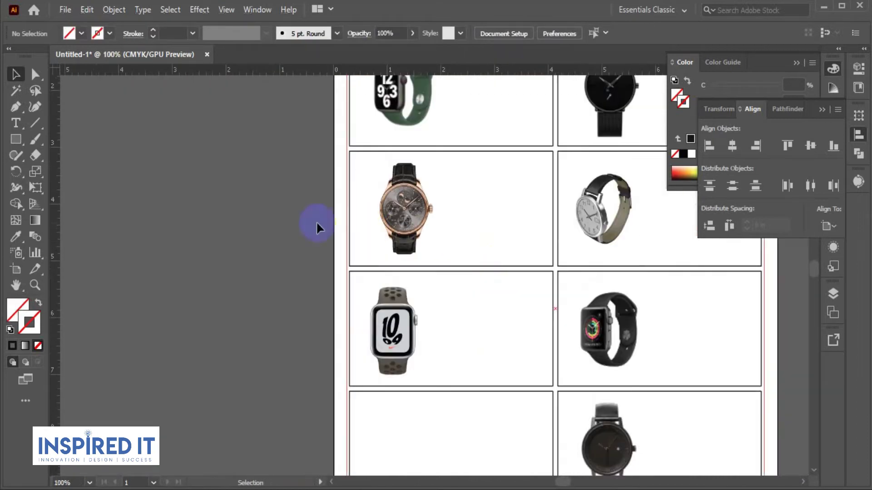
pyautogui.scroll(-1, 316, 222)
pyautogui.click(289, 120)
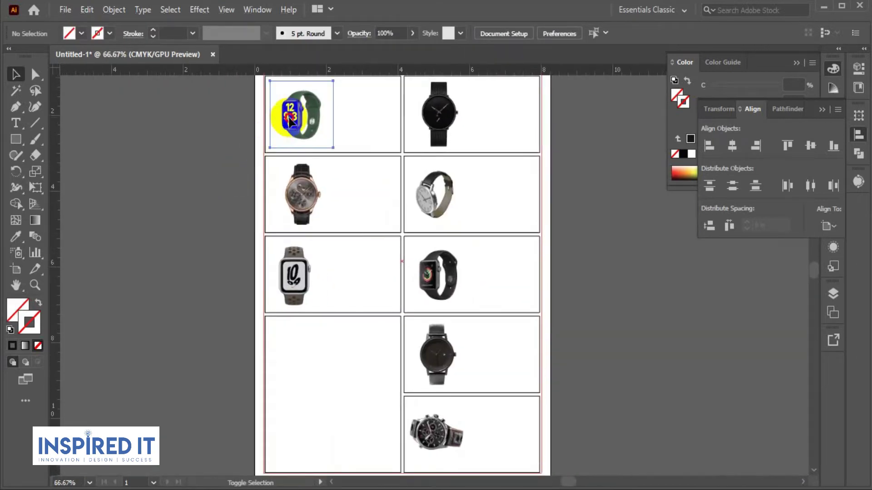
pyautogui.keyDown('shift'); pyautogui.click(314, 197); pyautogui.keyUp('shift')
pyautogui.keyDown('shift'); pyautogui.click(287, 272); pyautogui.keyUp('shift')
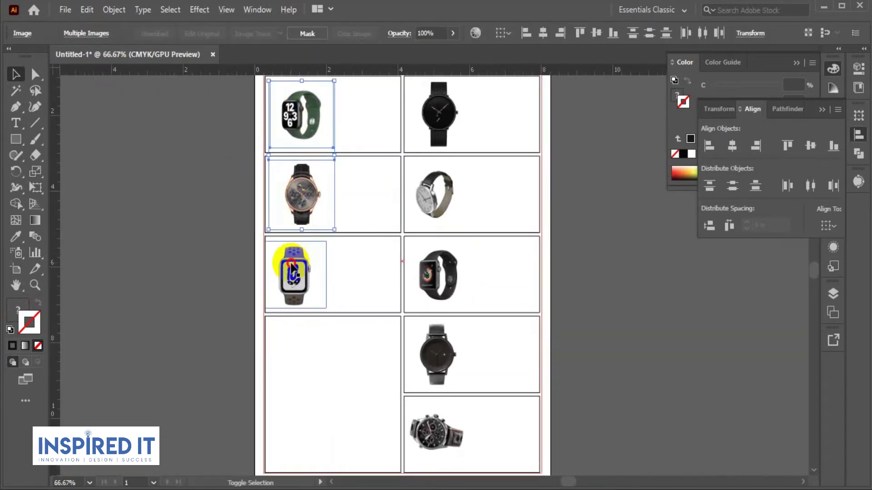
pyautogui.click(548, 34)
pyautogui.click(585, 217)
pyautogui.moveTo(588, 211); pyautogui.dragTo(478, 184)
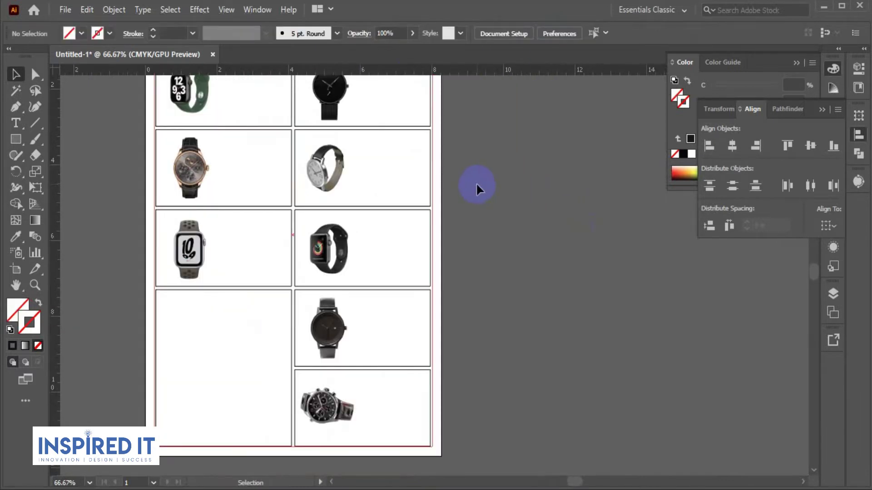
# Horizontally centre the five right-column watches, including the bottom chronograph, on each other.
pyautogui.scroll(-1, 475, 183)
pyautogui.click(381, 117)
pyautogui.keyDown('shift'); pyautogui.click(365, 168); pyautogui.keyUp('shift')
pyautogui.keyDown('shift'); pyautogui.click(366, 237); pyautogui.keyUp('shift')
pyautogui.keyDown('shift'); pyautogui.click(365, 300); pyautogui.keyUp('shift')
pyautogui.keyDown('shift'); pyautogui.click(365, 350); pyautogui.keyUp('shift')
pyautogui.click(540, 37)
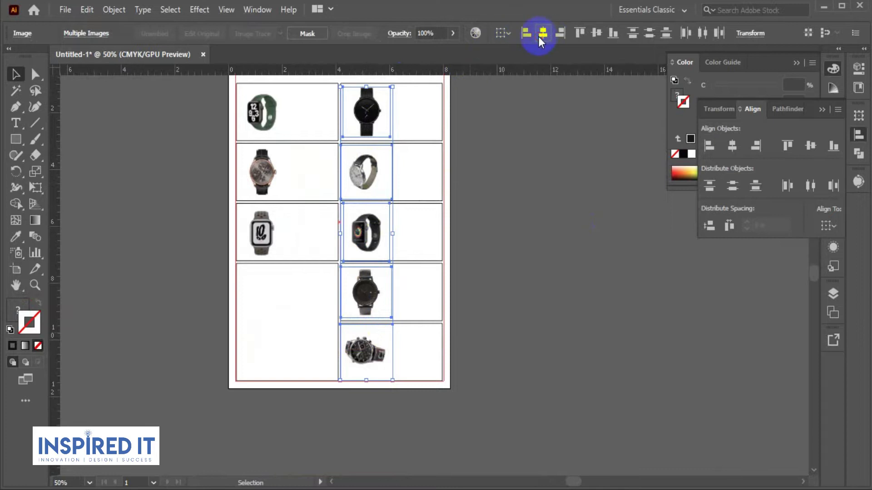
pyautogui.click(579, 176)
pyautogui.moveTo(536, 193); pyautogui.dragTo(539, 208)
pyautogui.scroll(1, 426, 263)
pyautogui.moveTo(521, 282); pyautogui.dragTo(522, 294)
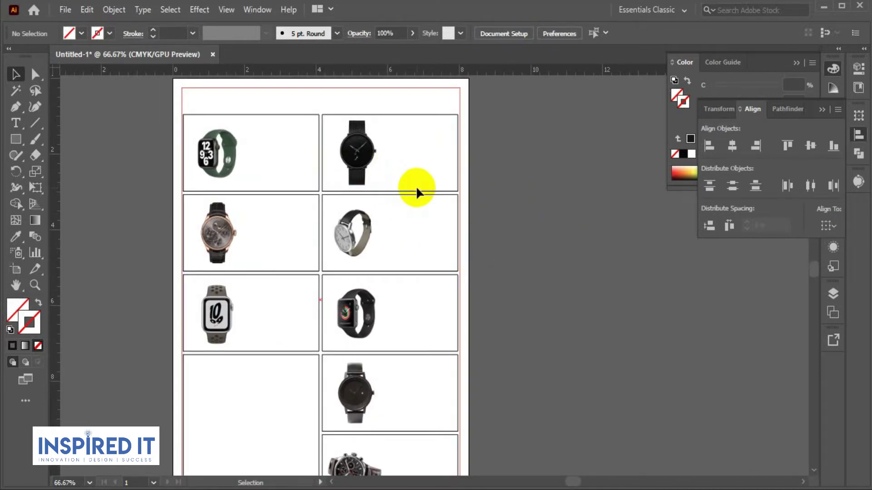
# Select the top-row green and black watches with the top-right panel as key object.
pyautogui.click(227, 157)
pyautogui.scroll(1, 230, 159)
pyautogui.keyDown('shift'); pyautogui.click(390, 159); pyautogui.keyUp('shift')
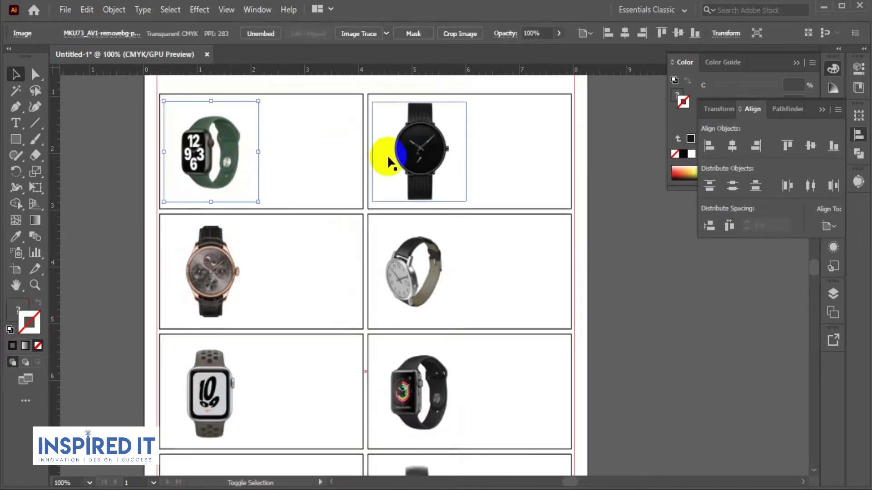
pyautogui.keyDown('shift'); pyautogui.click(568, 203); pyautogui.keyUp('shift')
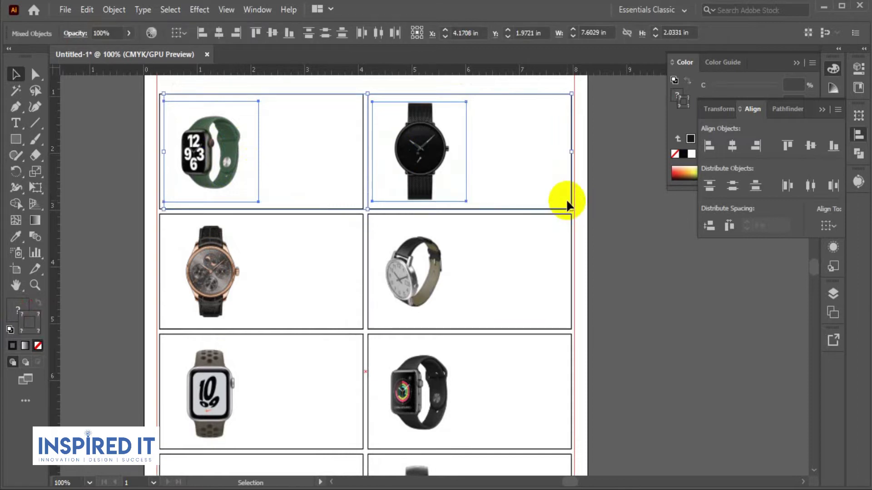
pyautogui.click(569, 190)
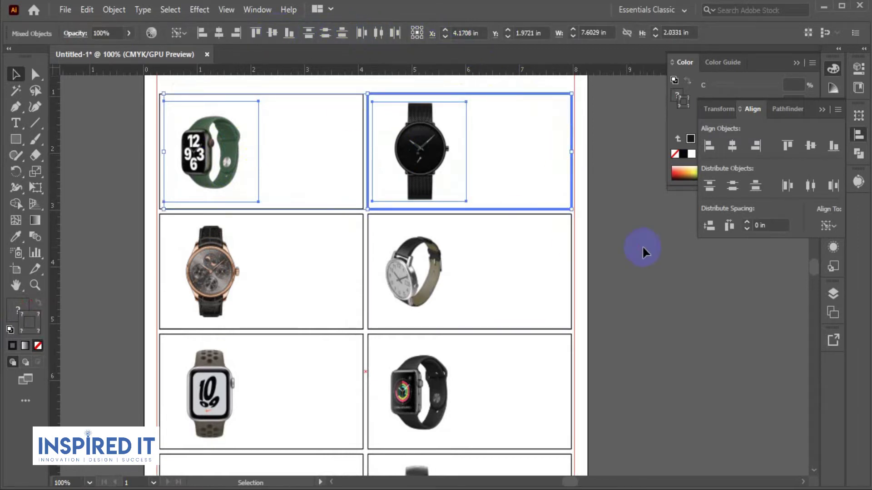
# Select the second-row silver and rose-gold watches with their panel as key object.
pyautogui.click(438, 287)
pyautogui.keyDown('shift'); pyautogui.click(276, 270); pyautogui.keyUp('shift')
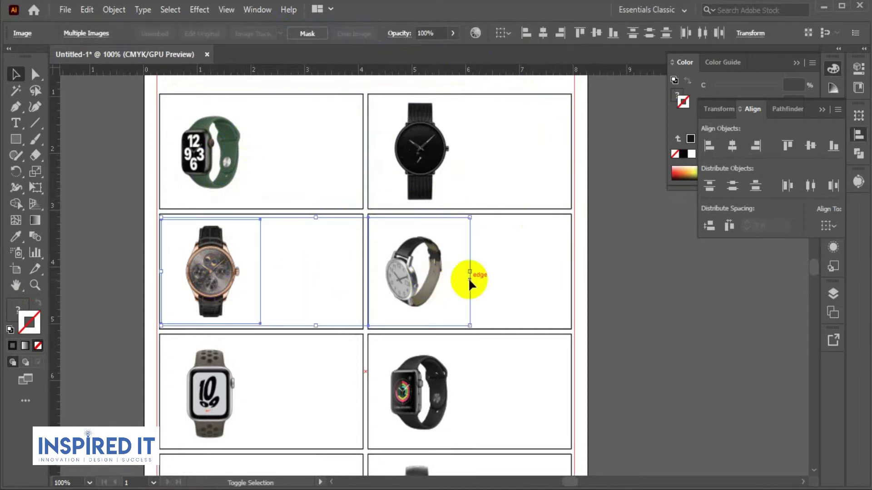
pyautogui.keyDown('shift'); pyautogui.click(571, 285); pyautogui.keyUp('shift')
pyautogui.click(569, 282)
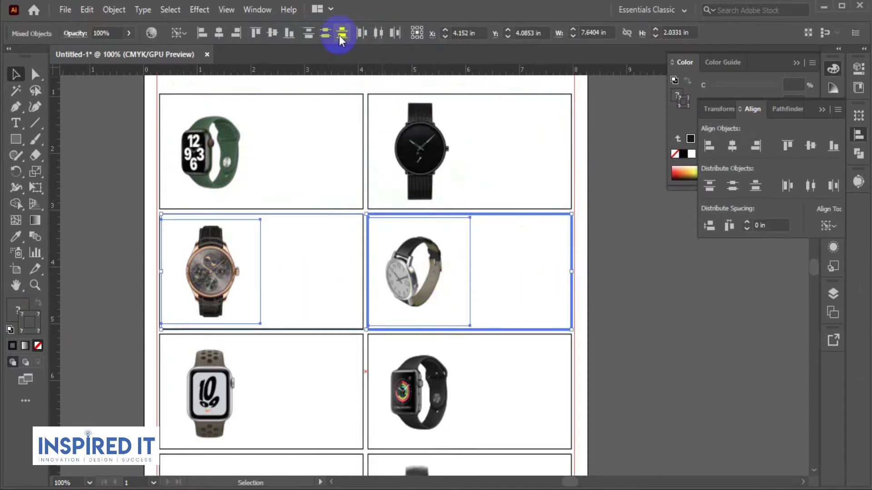
# Select the third-row Apple Watch and Nike watch with their panel as reference.
pyautogui.click(638, 428)
pyautogui.scroll(-3, 590, 354)
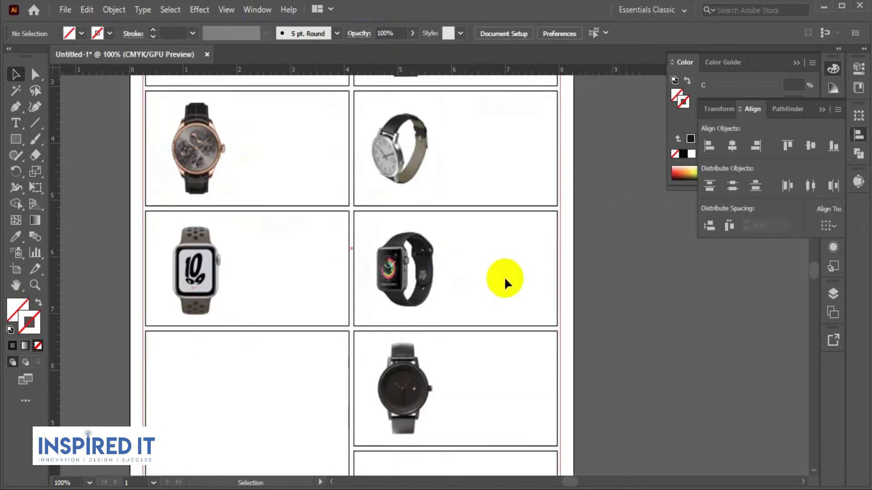
pyautogui.moveTo(504, 276); pyautogui.dragTo(420, 279)
pyautogui.keyDown('shift'); pyautogui.click(223, 277); pyautogui.keyUp('shift')
pyautogui.keyDown('shift'); pyautogui.click(556, 285); pyautogui.keyUp('shift')
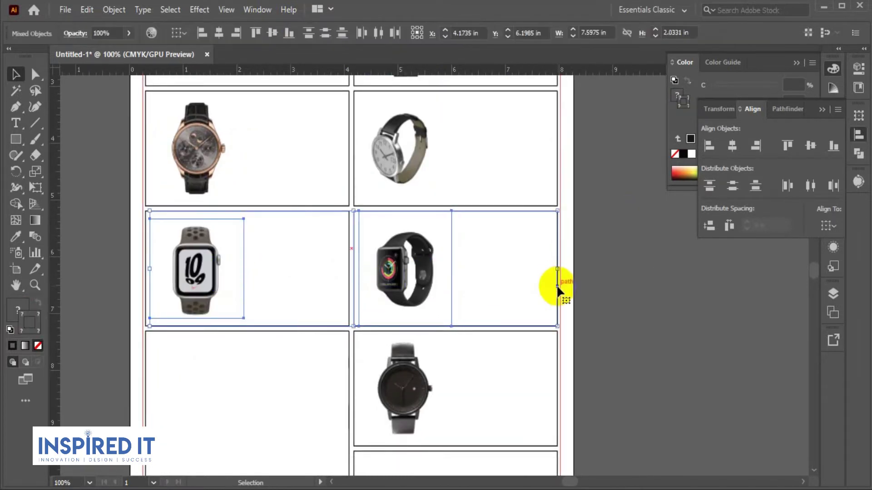
pyautogui.click(582, 271)
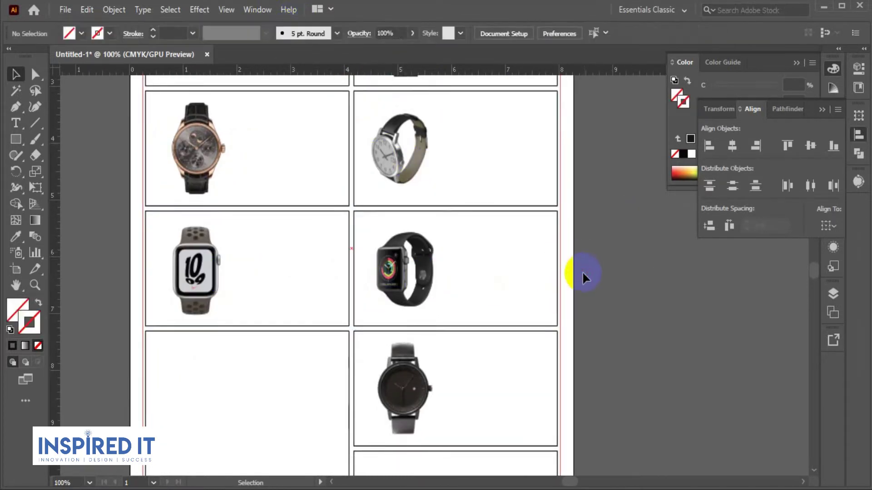
# Vertically centre the fourth-row dark round watch within its right panel.
pyautogui.scroll(-3, 582, 271)
pyautogui.click(410, 236)
pyautogui.keyDown('shift'); pyautogui.click(541, 242); pyautogui.keyUp('shift')
pyautogui.click(539, 232)
pyautogui.click(272, 32)
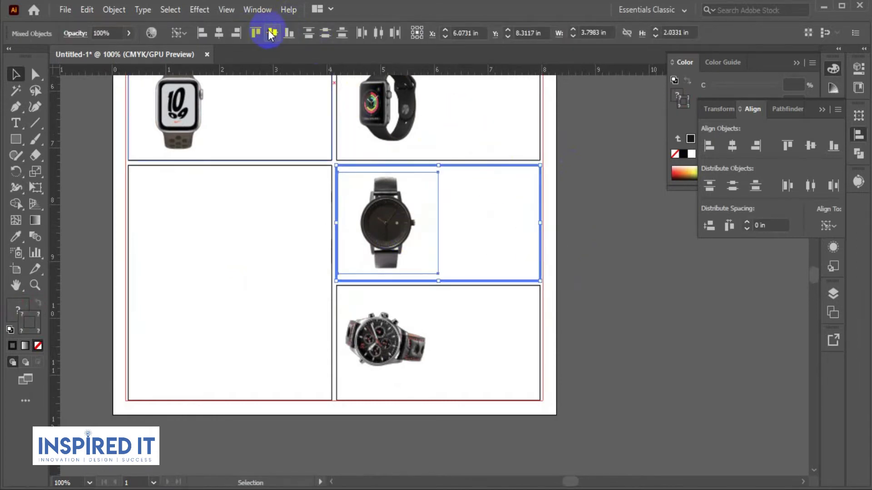
pyautogui.click(586, 263)
# Vertically centre the bottom chronograph within the bottom-right panel.
pyautogui.click(421, 350)
pyautogui.keyDown('shift'); pyautogui.click(540, 351); pyautogui.keyUp('shift')
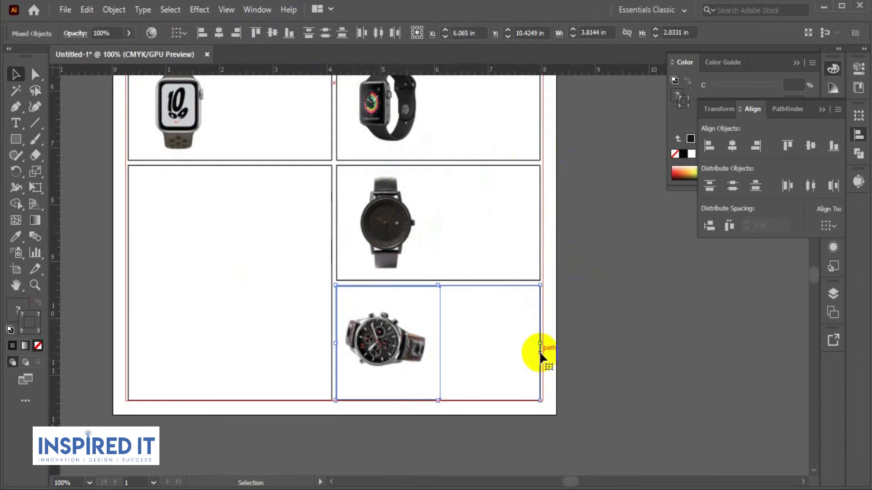
pyautogui.click(585, 306)
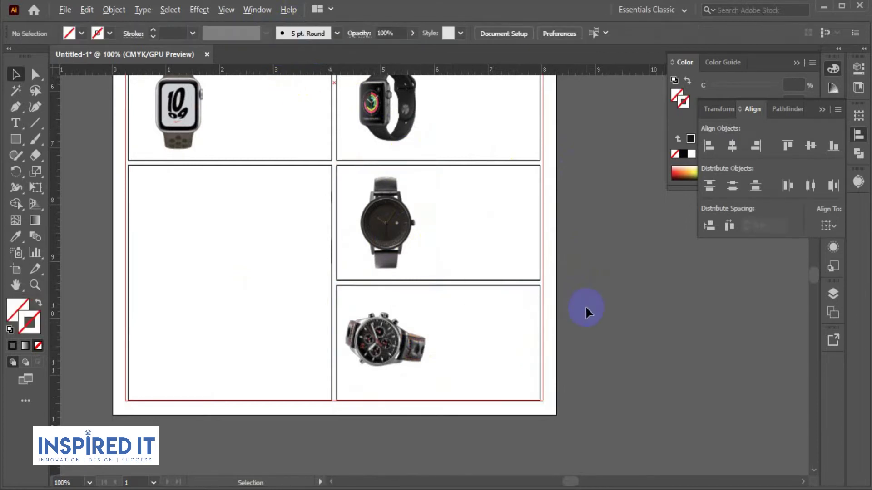
pyautogui.scroll(-1, 585, 306)
pyautogui.moveTo(605, 282); pyautogui.dragTo(549, 325)
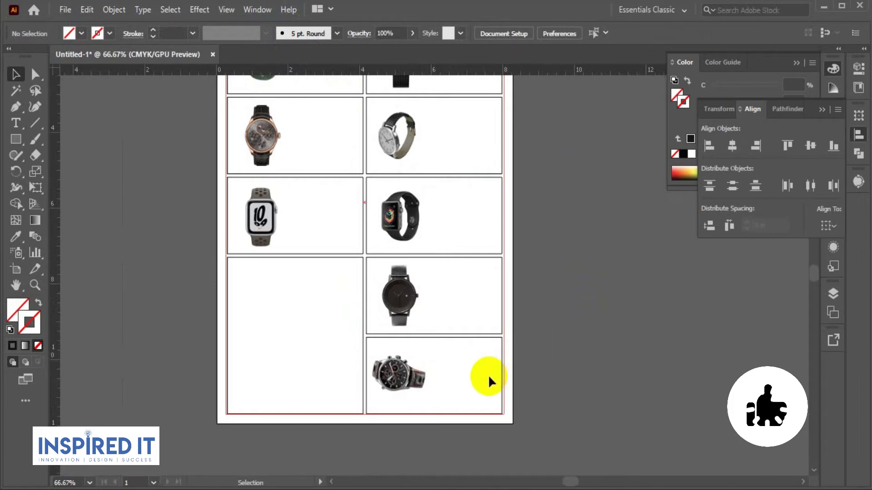
pyautogui.scroll(2, 488, 375)
pyautogui.click(389, 360)
pyautogui.click(555, 380)
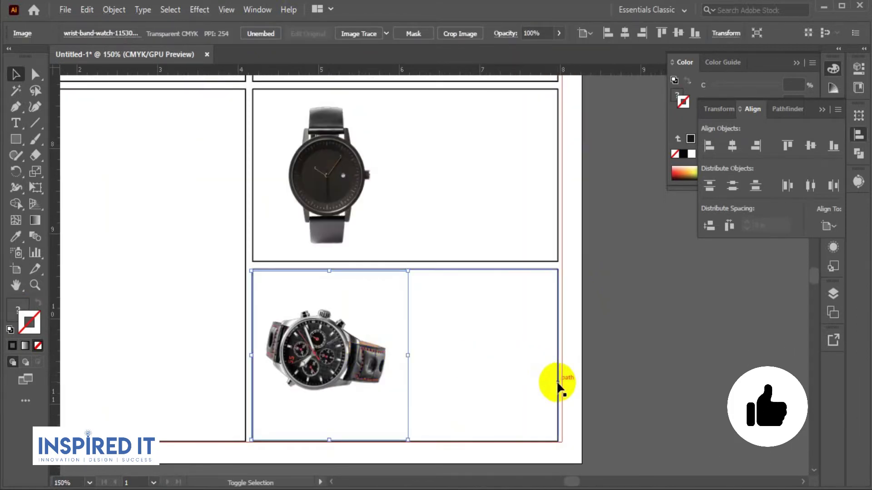
pyautogui.doubleClick(554, 381)
pyautogui.click(507, 80)
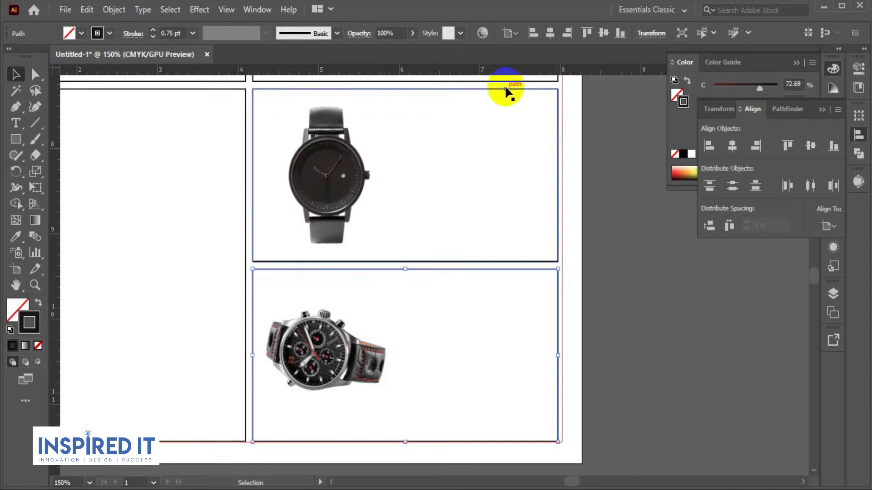
pyautogui.click(405, 369)
pyautogui.keyDown('shift'); pyautogui.click(558, 383); pyautogui.keyUp('shift')
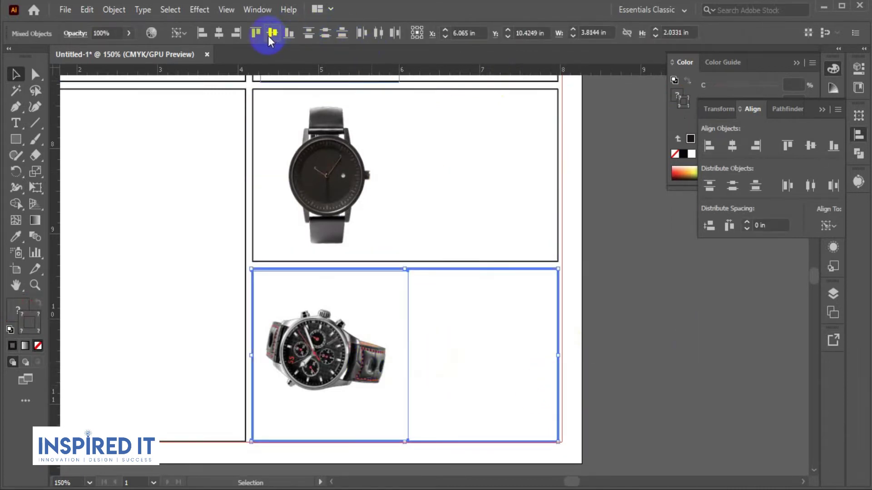
pyautogui.click(634, 315)
# Align the four right-column watches to a common left edge.
pyautogui.scroll(-2, 633, 309)
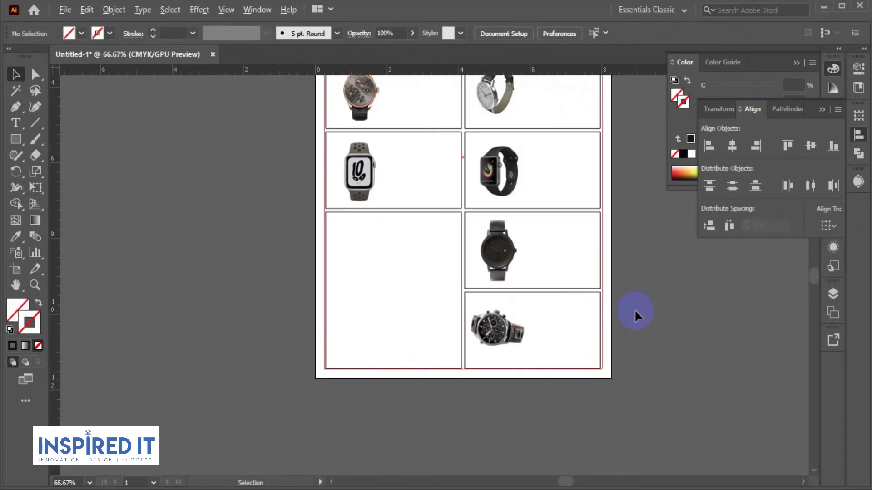
pyautogui.moveTo(634, 309); pyautogui.dragTo(513, 407)
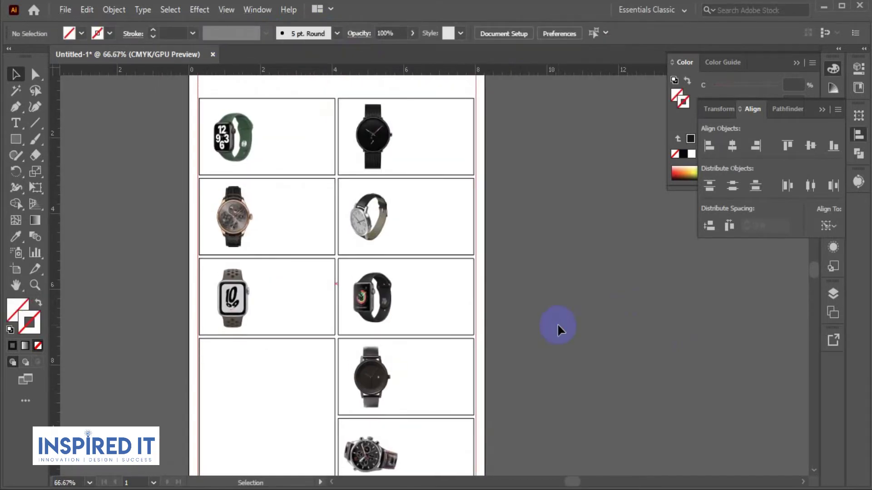
pyautogui.moveTo(552, 320); pyautogui.dragTo(534, 266)
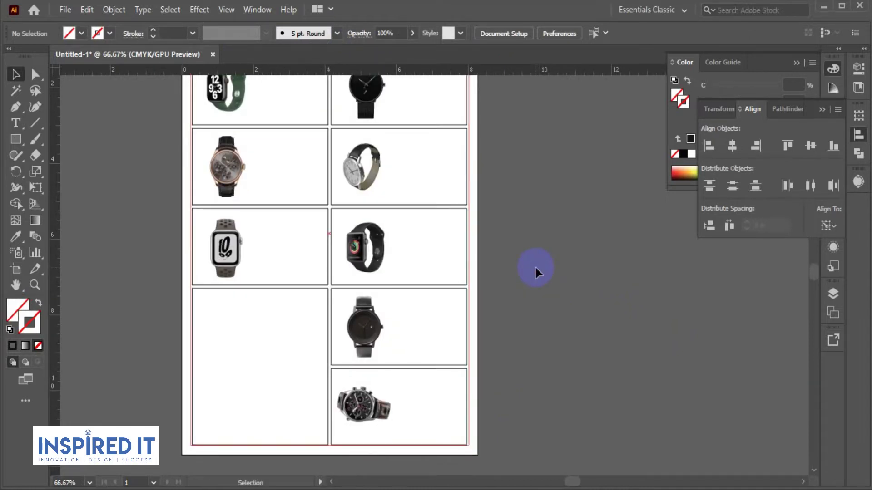
pyautogui.moveTo(473, 241); pyautogui.dragTo(514, 277)
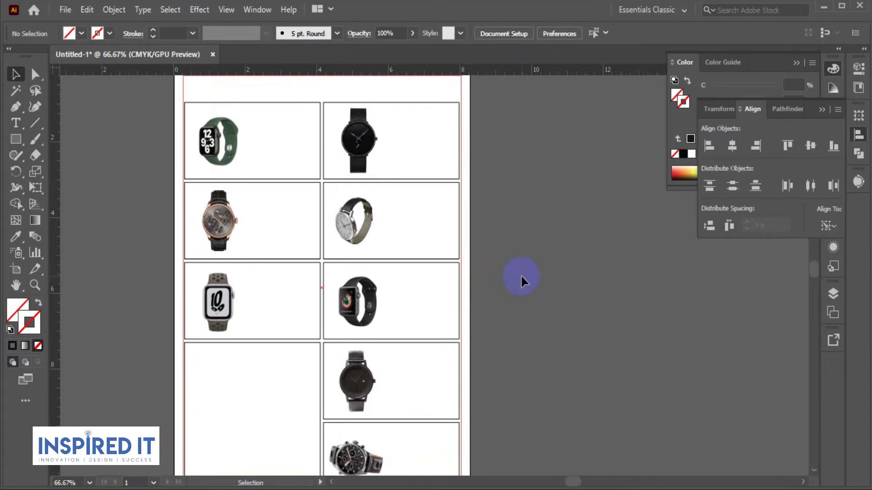
pyautogui.click(370, 154)
pyautogui.keyDown('shift'); pyautogui.click(353, 223); pyautogui.keyUp('shift')
pyautogui.keyDown('shift'); pyautogui.click(351, 300); pyautogui.keyUp('shift')
pyautogui.keyDown('shift'); pyautogui.click(351, 377); pyautogui.keyUp('shift')
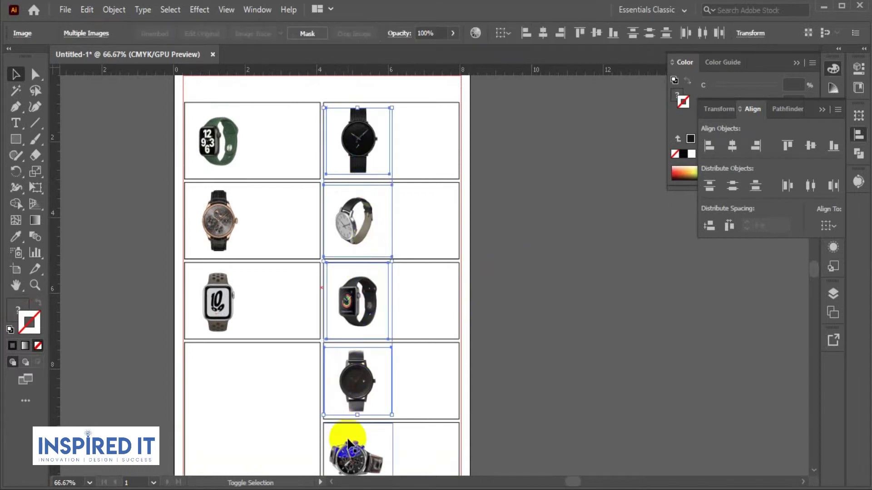
pyautogui.click(526, 32)
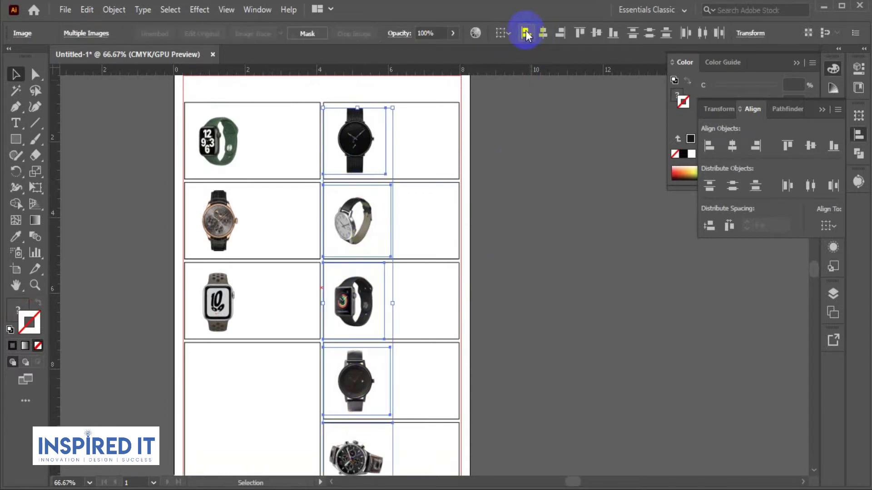
# Left-align and horizontally centre the rose-gold, Nike and green-band left-column watches.
pyautogui.click(524, 207)
pyautogui.click(220, 218)
pyautogui.keyDown('shift'); pyautogui.click(220, 293); pyautogui.keyUp('shift')
pyautogui.keyDown('shift'); pyautogui.click(219, 141); pyautogui.keyUp('shift')
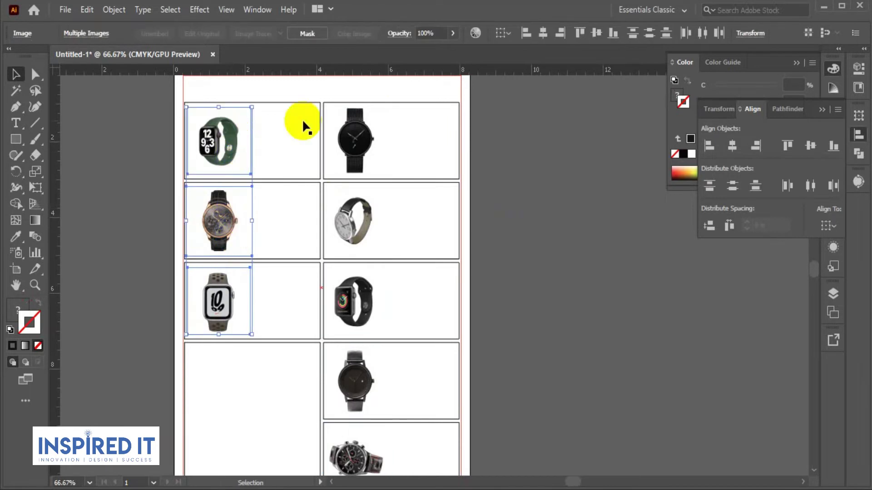
pyautogui.click(529, 33)
pyautogui.click(554, 37)
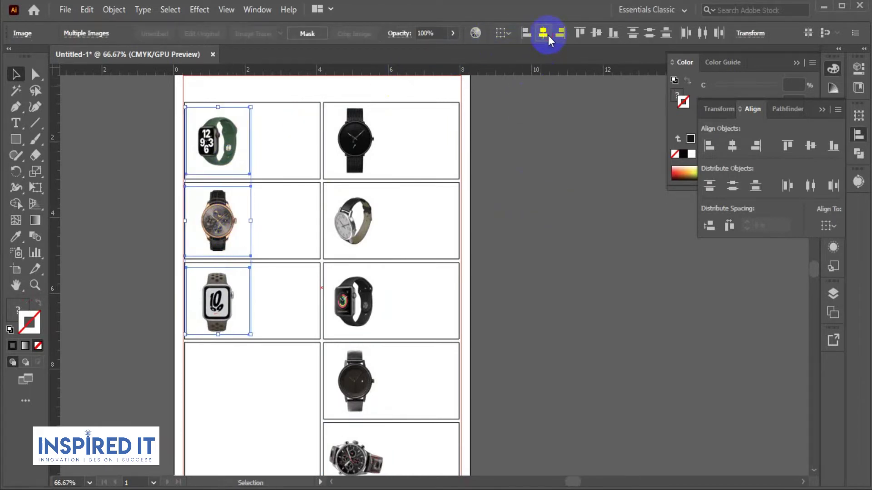
pyautogui.click(558, 219)
# Horizontally centre the black, silver, Apple and fourth right-column watches on each other.
pyautogui.scroll(-1, 557, 219)
pyautogui.moveTo(558, 219); pyautogui.dragTo(471, 222)
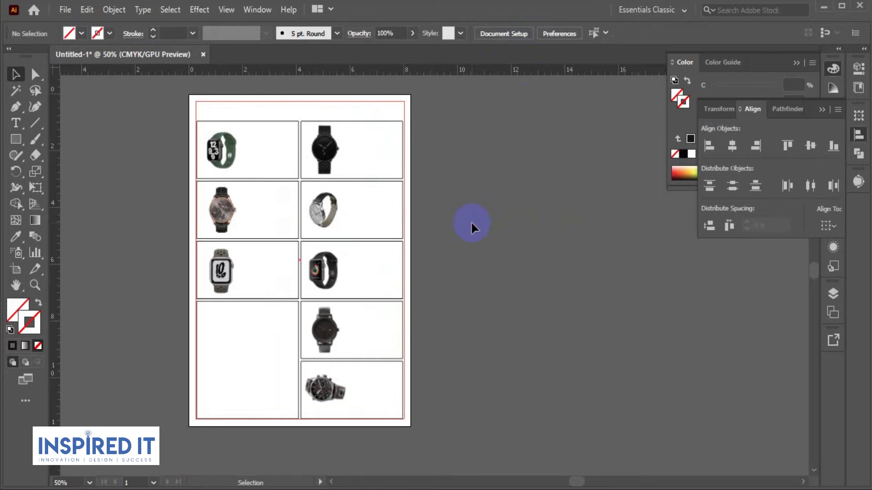
pyautogui.scroll(1, 470, 221)
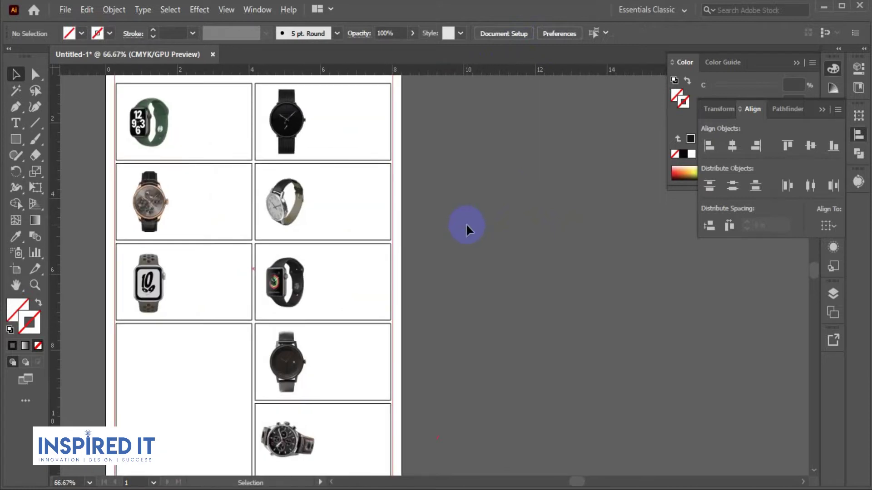
pyautogui.keyDown('shift'); pyautogui.click(286, 120); pyautogui.keyUp('shift')
pyautogui.keyDown('shift'); pyautogui.click(291, 218); pyautogui.keyUp('shift')
pyautogui.keyDown('shift'); pyautogui.click(285, 284); pyautogui.keyUp('shift')
pyautogui.keyDown('shift'); pyautogui.click(282, 326); pyautogui.keyUp('shift')
pyautogui.click(543, 33)
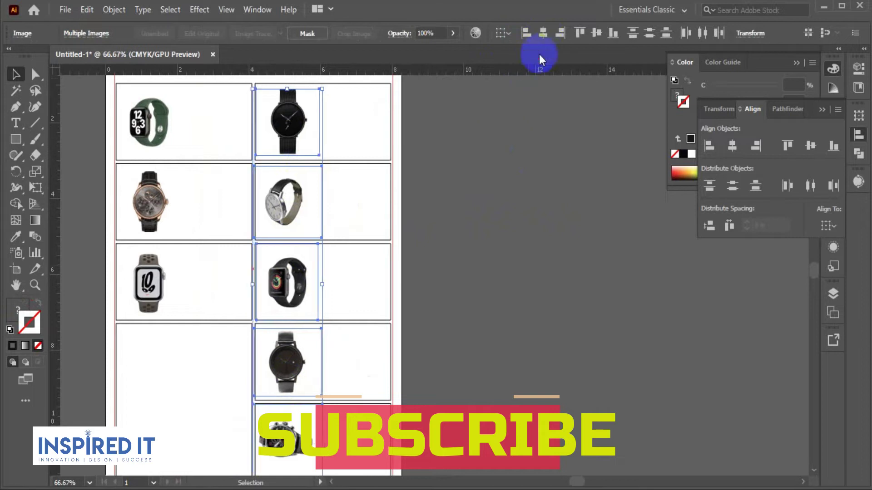
pyautogui.click(501, 224)
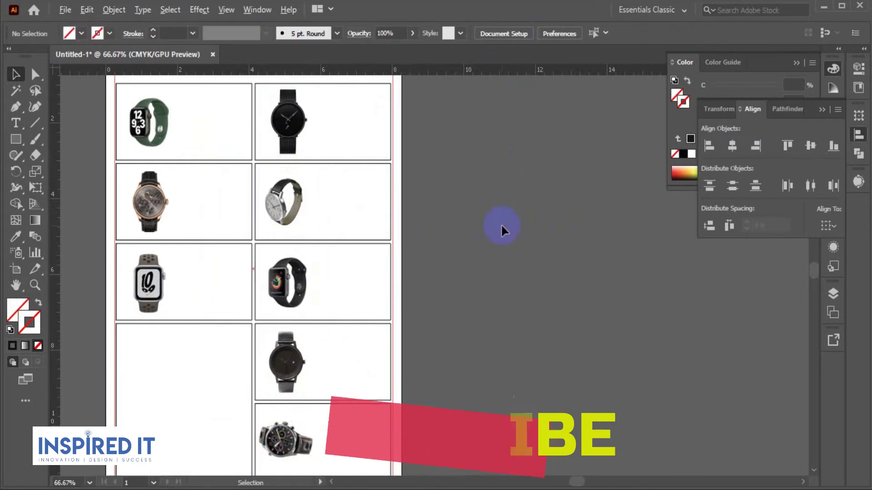
# Nudge the black watch within its panel and pan to view the whole page.
pyautogui.scroll(-1, 501, 224)
pyautogui.scroll(4, 363, 145)
pyautogui.moveTo(263, 164); pyautogui.dragTo(259, 166)
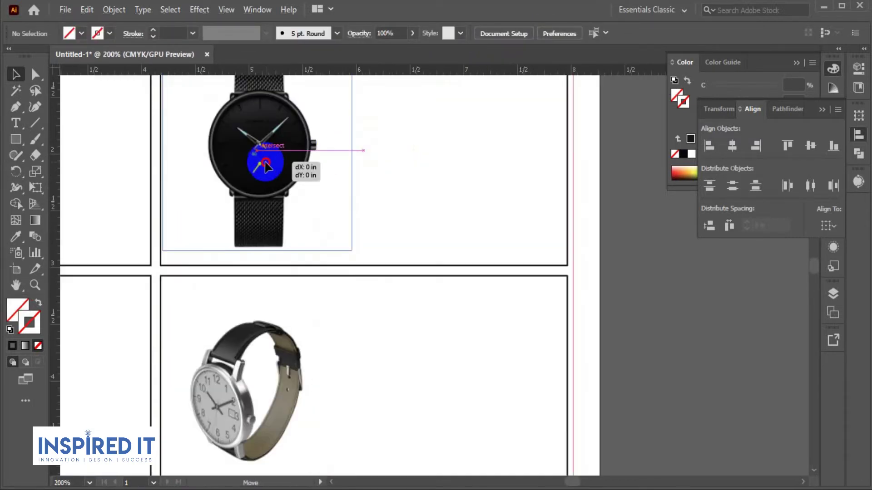
pyautogui.click(683, 252)
pyautogui.scroll(-2, 665, 262)
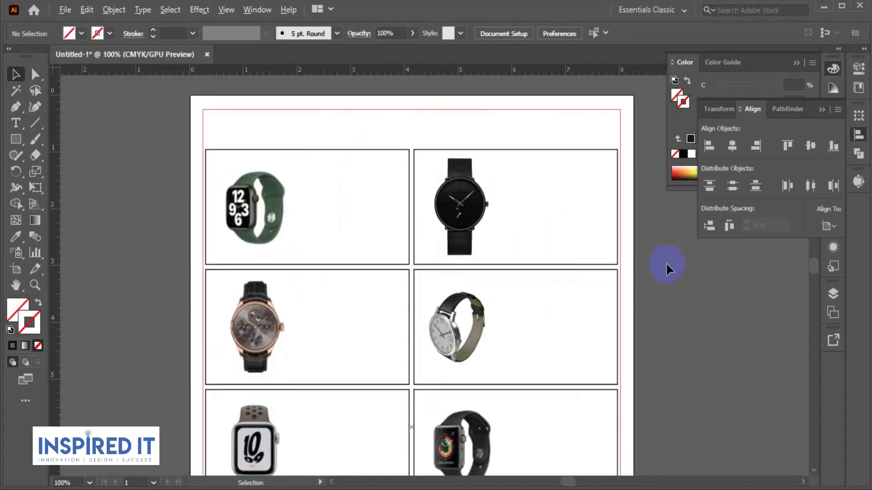
pyautogui.scroll(-2, 681, 275)
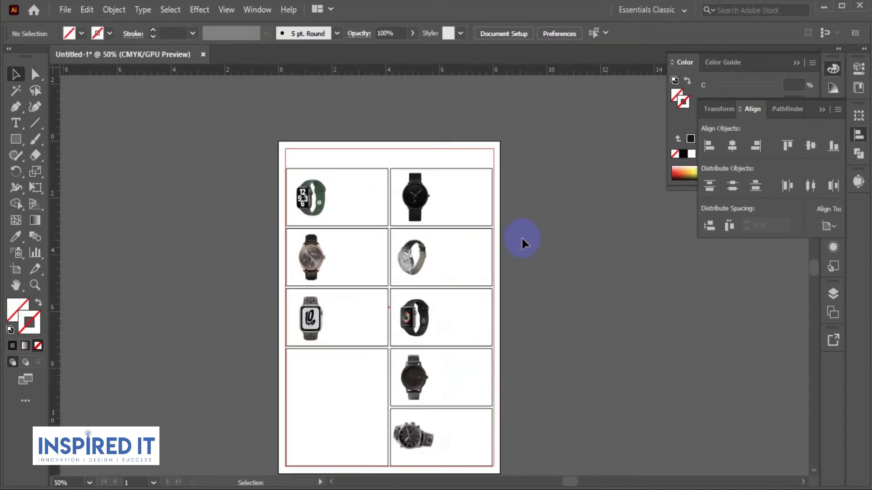
pyautogui.moveTo(576, 244); pyautogui.dragTo(543, 214)
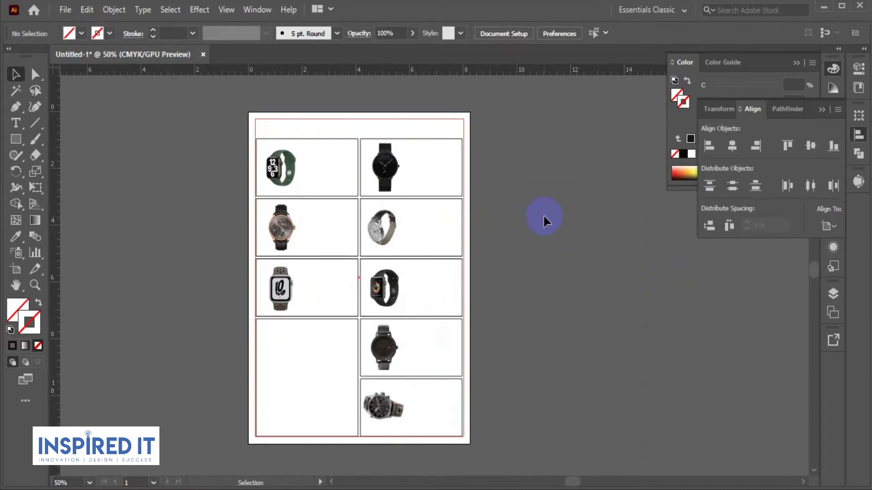
pyautogui.moveTo(543, 214); pyautogui.dragTo(512, 210)
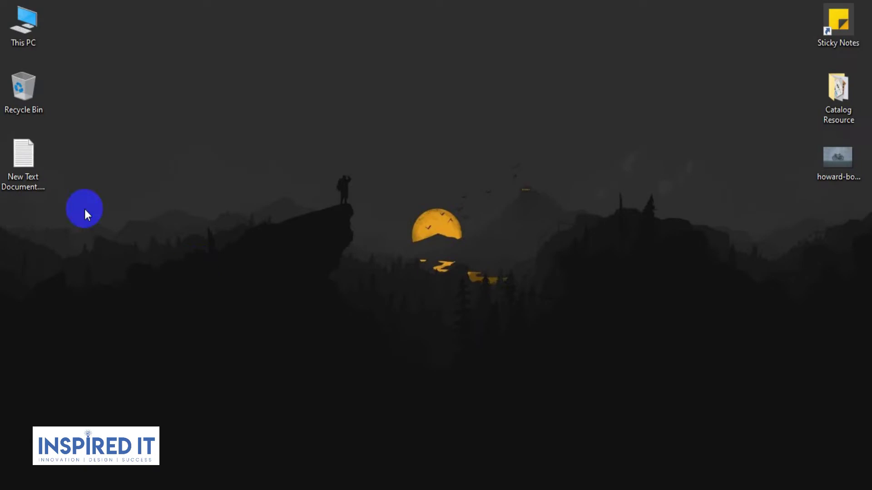
# Copy 'SL NO:' from the text file and paste it as a label beside the page.
pyautogui.doubleClick(23, 157)
pyautogui.moveTo(41, 79); pyautogui.dragTo(10, 79)
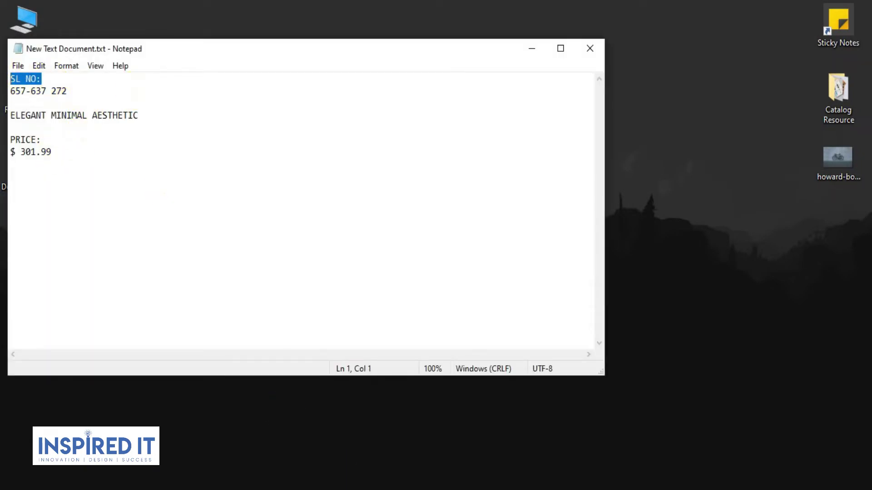
pyautogui.click(336, 488)
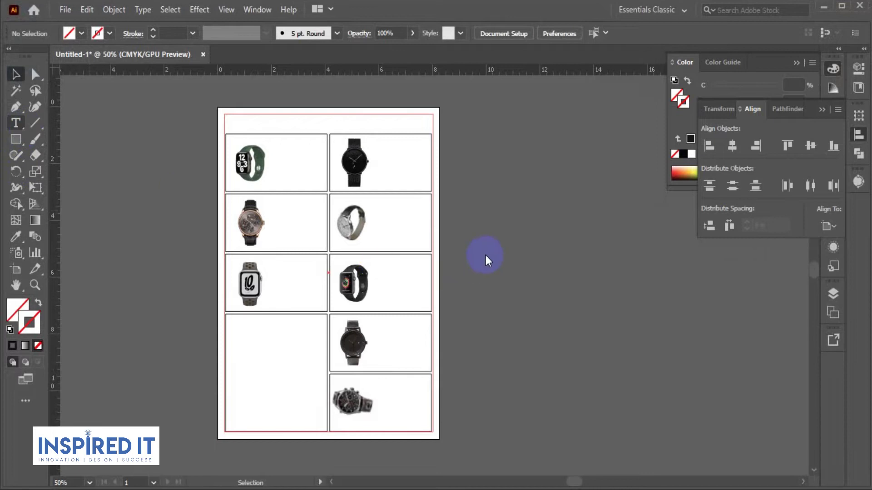
pyautogui.click(494, 233)
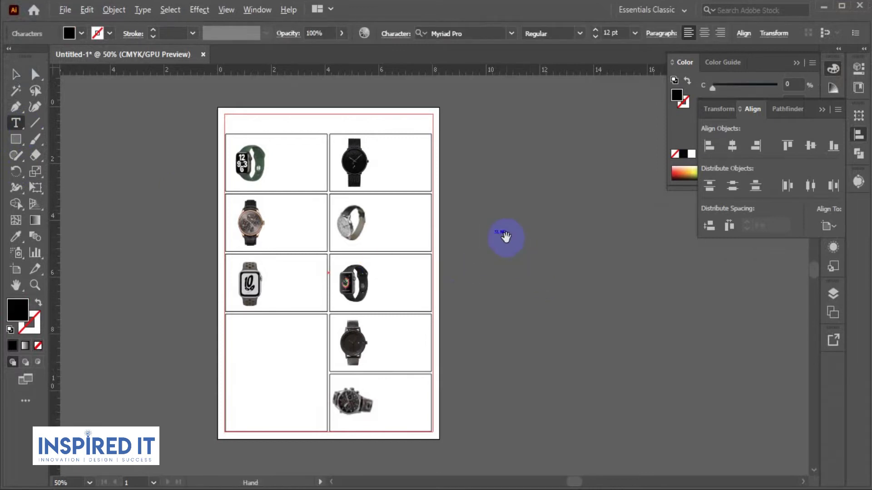
pyautogui.scroll(6, 505, 236)
pyautogui.moveTo(430, 199); pyautogui.dragTo(552, 199)
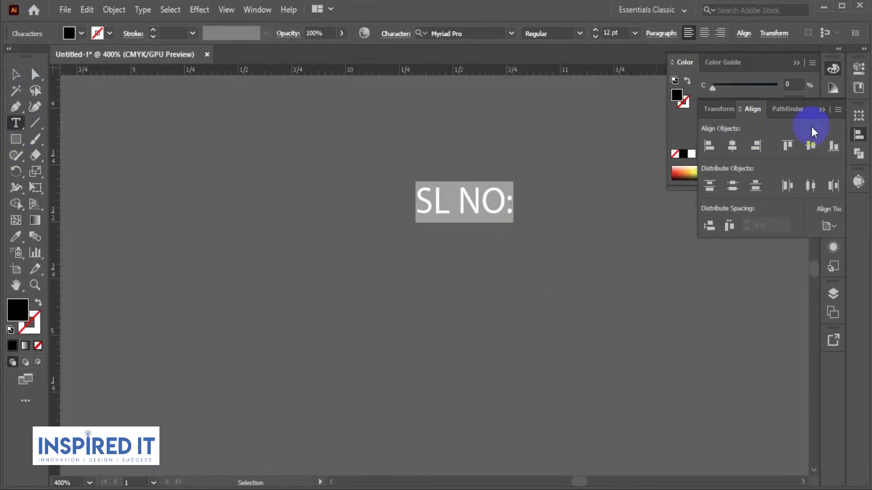
# Set the SL NO: label in Montserrat Medium.
pyautogui.click(860, 136)
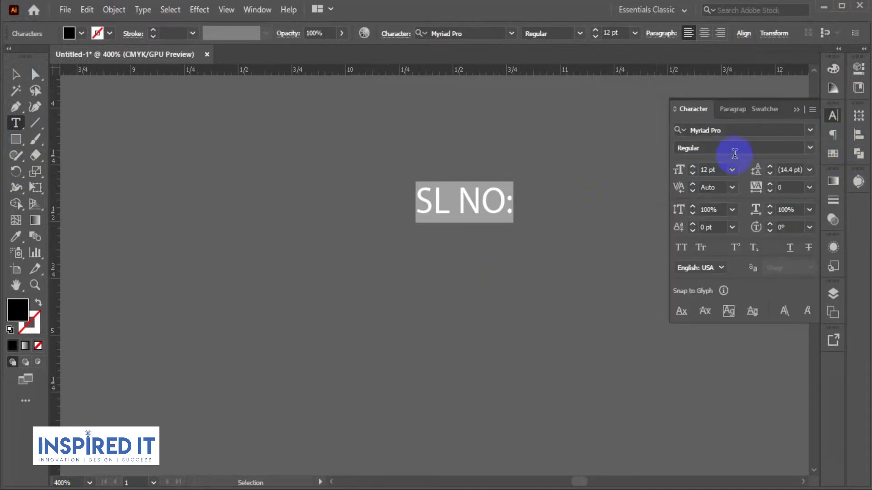
pyautogui.click(788, 131)
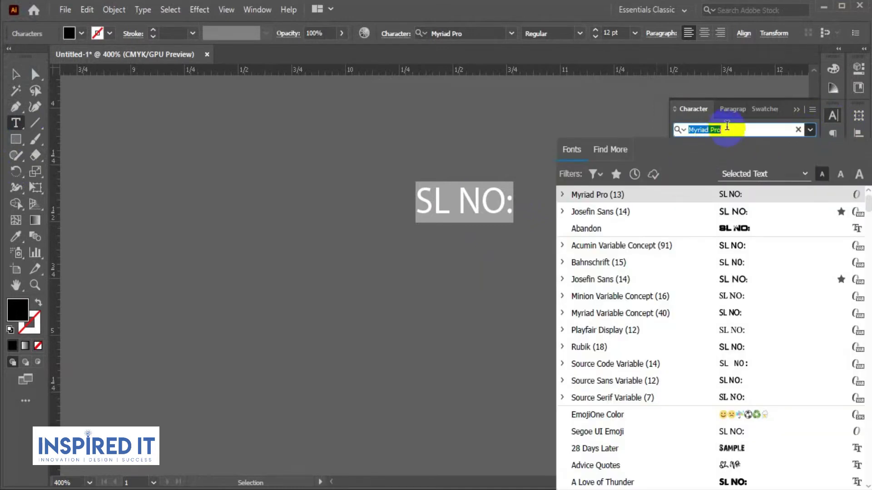
pyautogui.write('mont')
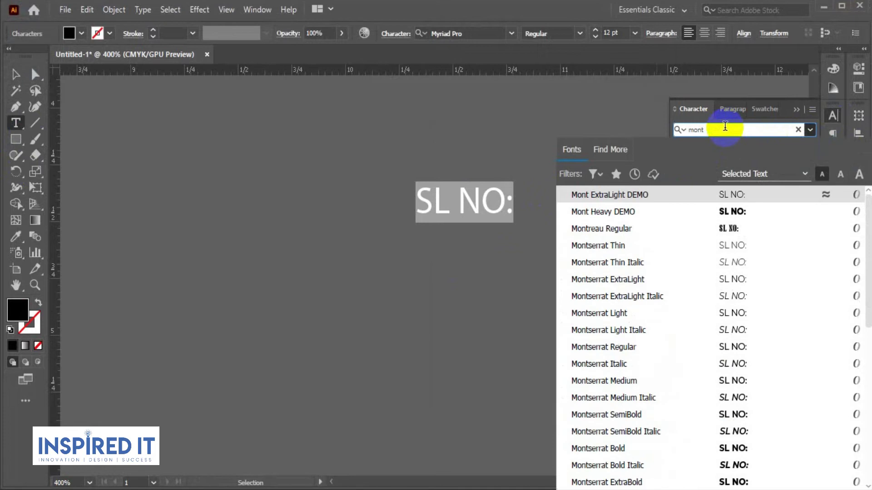
pyautogui.click(621, 384)
pyautogui.click(16, 73)
pyautogui.click(315, 219)
pyautogui.click(445, 216)
pyautogui.moveTo(537, 182); pyautogui.dragTo(536, 180)
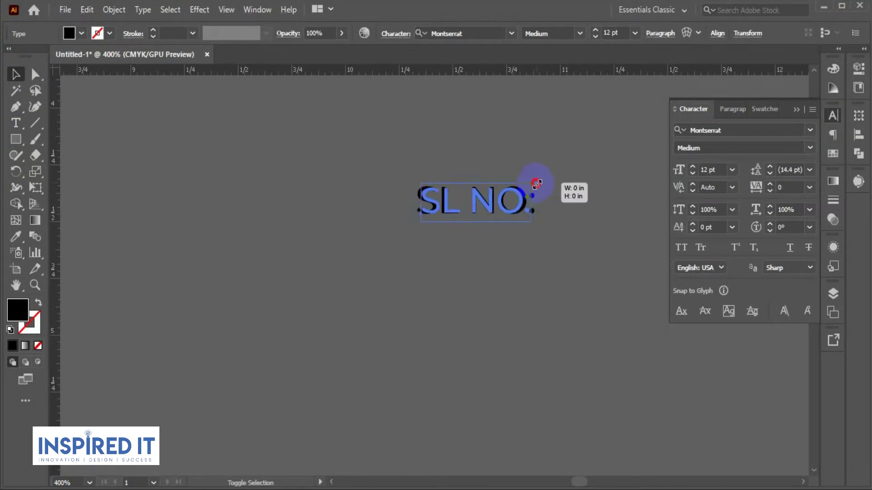
pyautogui.click(570, 185)
pyautogui.click(833, 115)
pyautogui.scroll(-4, 308, 221)
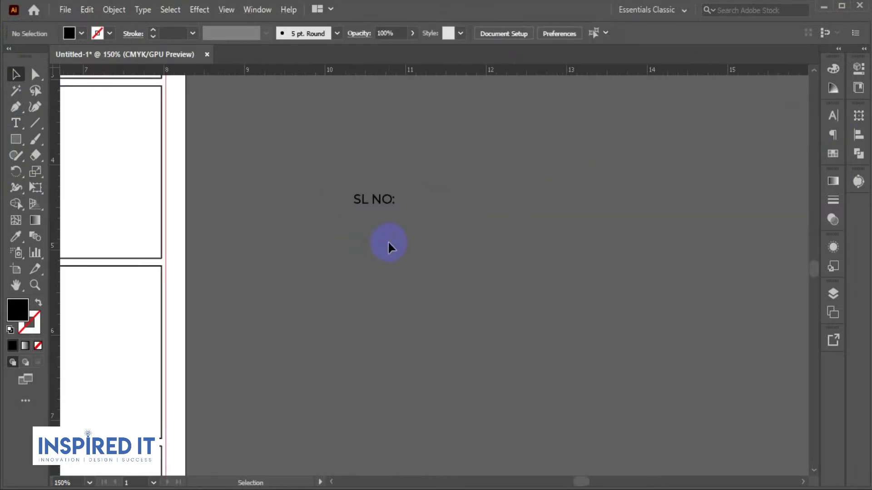
# Duplicate the SL NO: label directly below itself and select the lower copy.
pyautogui.scroll(3, 389, 245)
pyautogui.moveTo(389, 203); pyautogui.dragTo(390, 228)
pyautogui.click(446, 218)
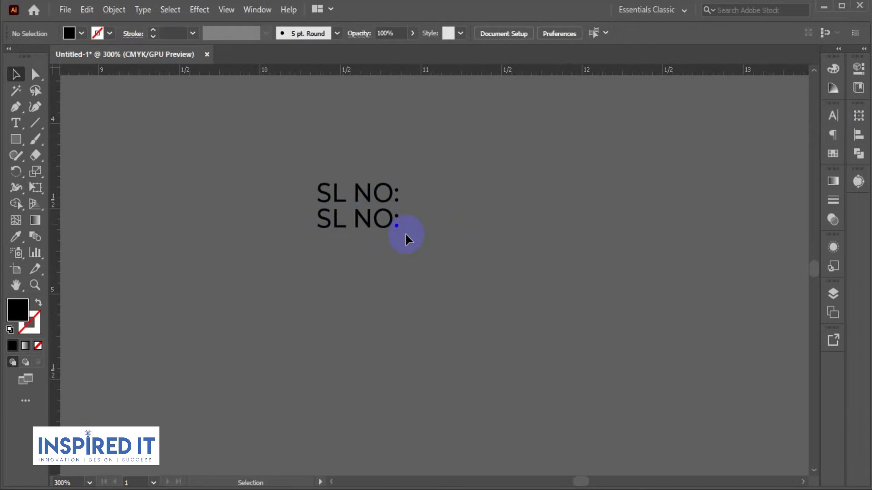
pyautogui.click(362, 230)
pyautogui.click(323, 486)
pyautogui.moveTo(67, 91); pyautogui.dragTo(10, 91)
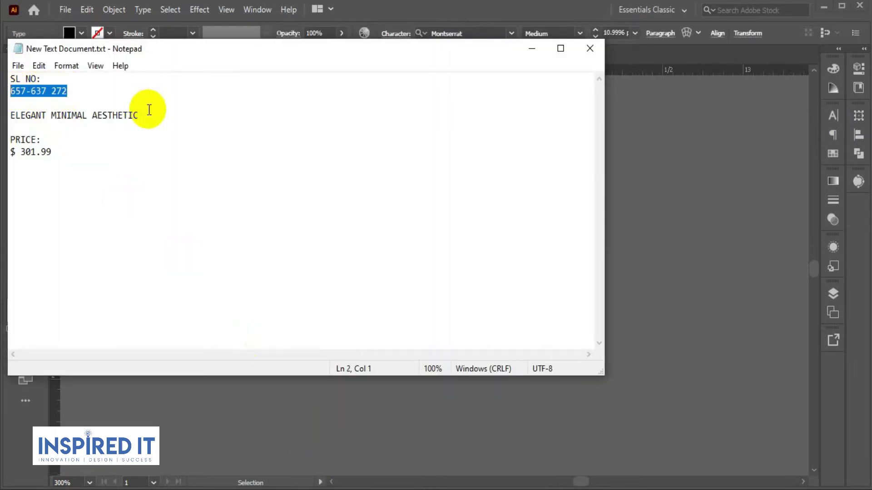
pyautogui.hotkey('alt', 'Tab')
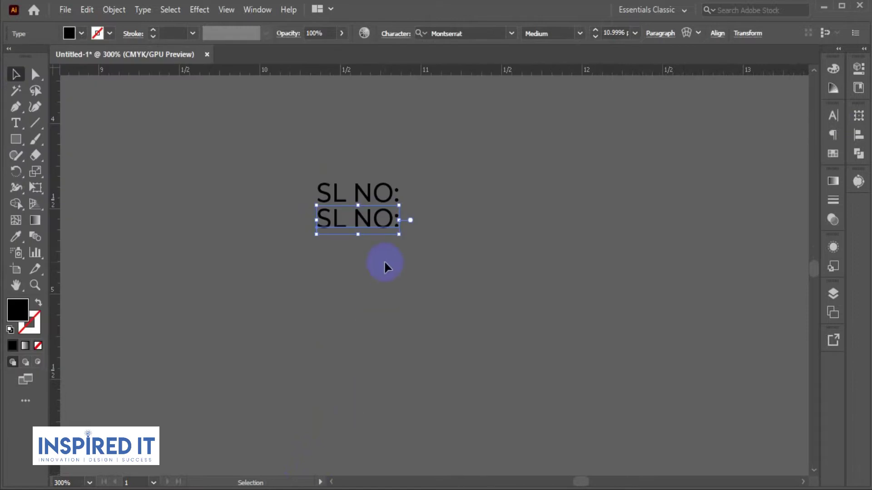
pyautogui.doubleClick(325, 219)
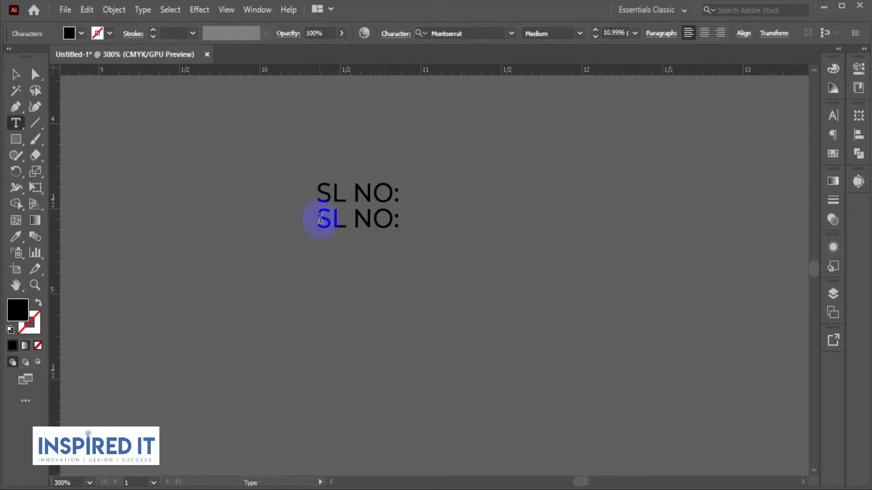
pyautogui.moveTo(325, 219); pyautogui.dragTo(412, 219)
pyautogui.hotkey('ctrl', 'v')
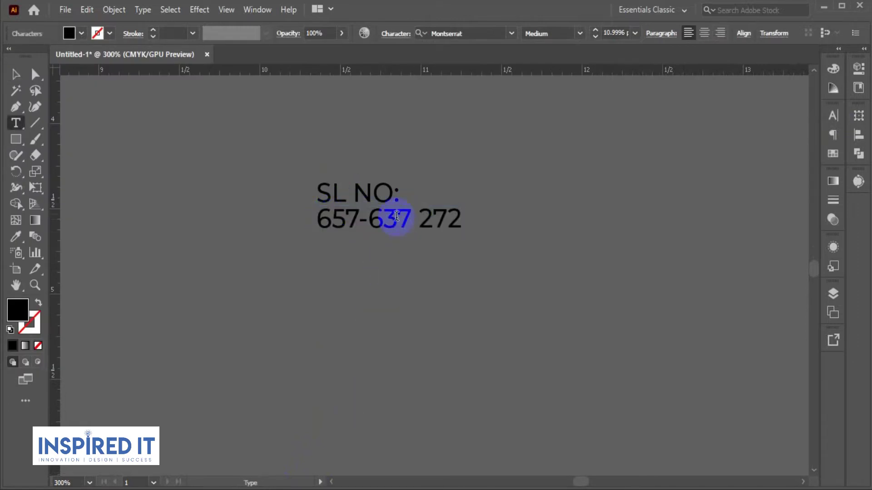
pyautogui.click(15, 74)
pyautogui.click(271, 239)
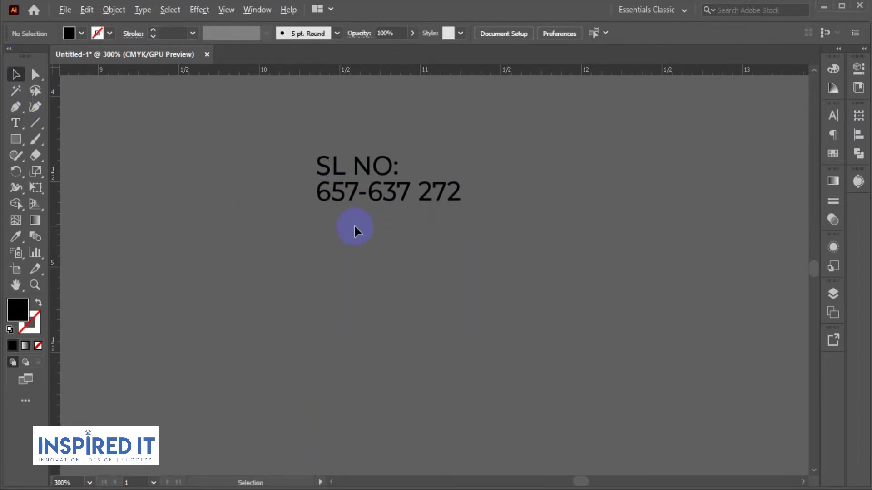
# Nudge the serial number slightly lower, then drag a copy of both label lines below.
pyautogui.scroll(1, 355, 230)
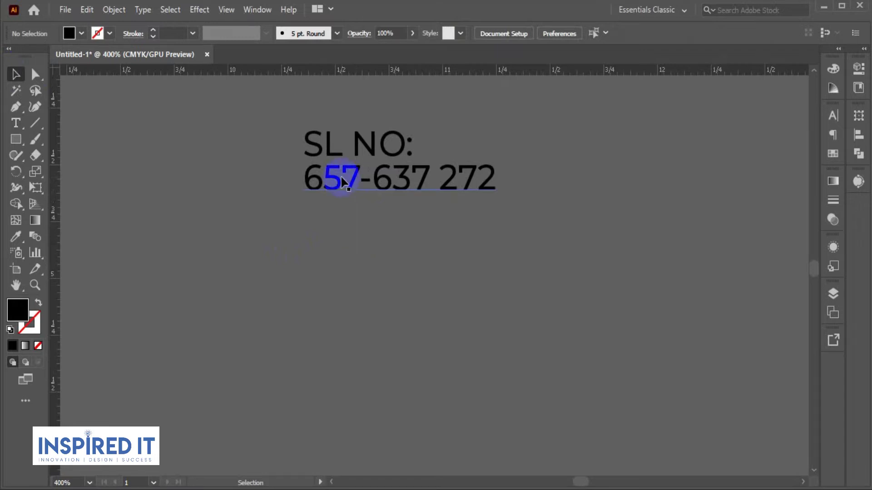
pyautogui.moveTo(345, 180); pyautogui.dragTo(345, 183)
pyautogui.click(354, 208)
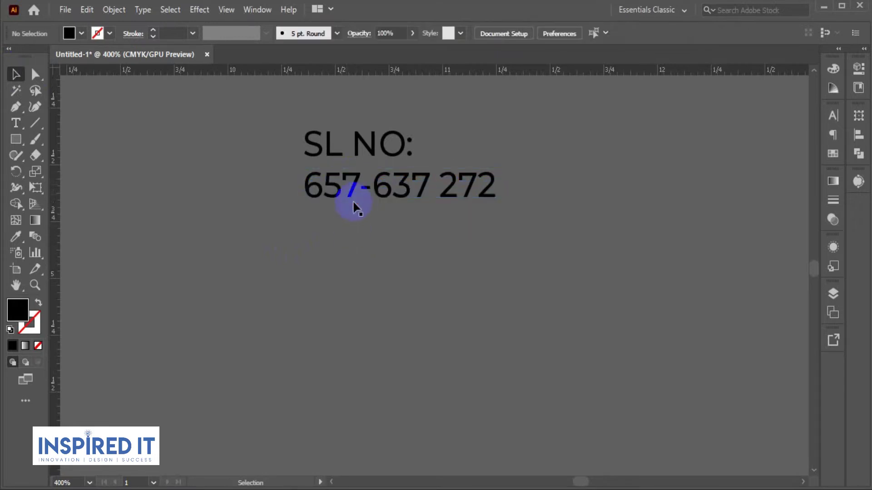
pyautogui.hotkey('ctrl', 'a')
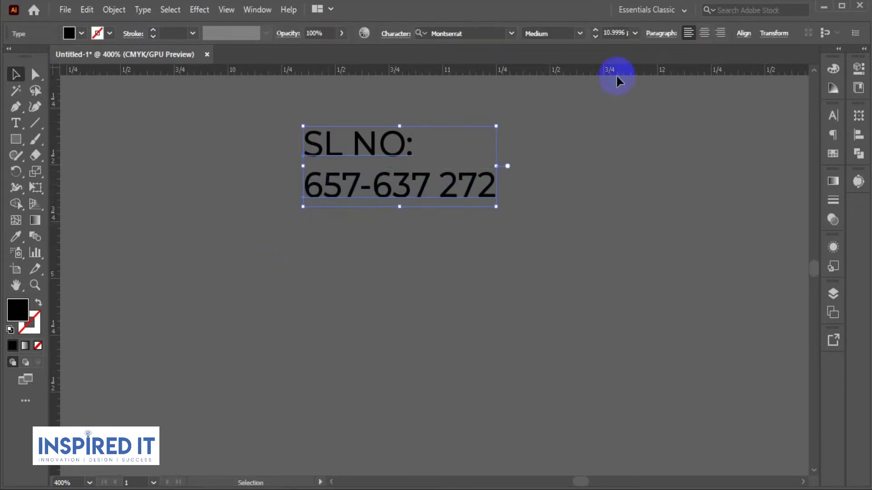
pyautogui.click(858, 134)
pyautogui.click(279, 278)
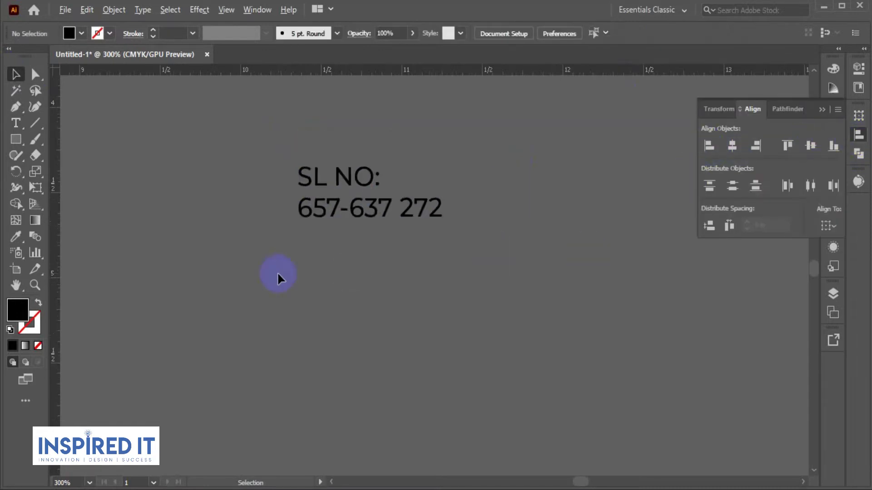
pyautogui.scroll(-3, 279, 278)
pyautogui.moveTo(287, 198)
pyautogui.mouseDown()
pyautogui.moveTo(323, 222)
pyautogui.moveTo(330, 312)
pyautogui.moveTo(346, 294)
pyautogui.moveTo(292, 293)
pyautogui.mouseUp()
# Replace SL NO: in the copied pair with PRICE: from the Notepad text.
pyautogui.click(419, 278)
pyautogui.press('t')
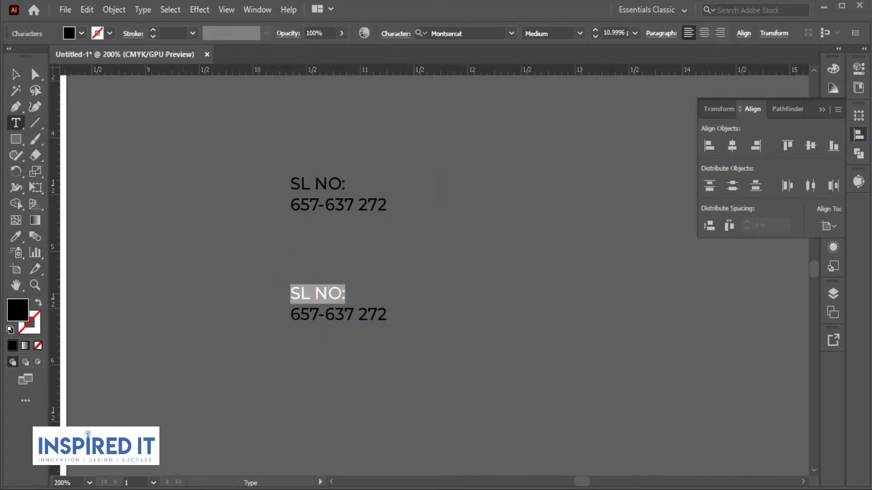
pyautogui.hotkey('alt', 'Tab')
pyautogui.moveTo(37, 139); pyautogui.dragTo(11, 139)
pyautogui.hotkey('ctrl', 'c')
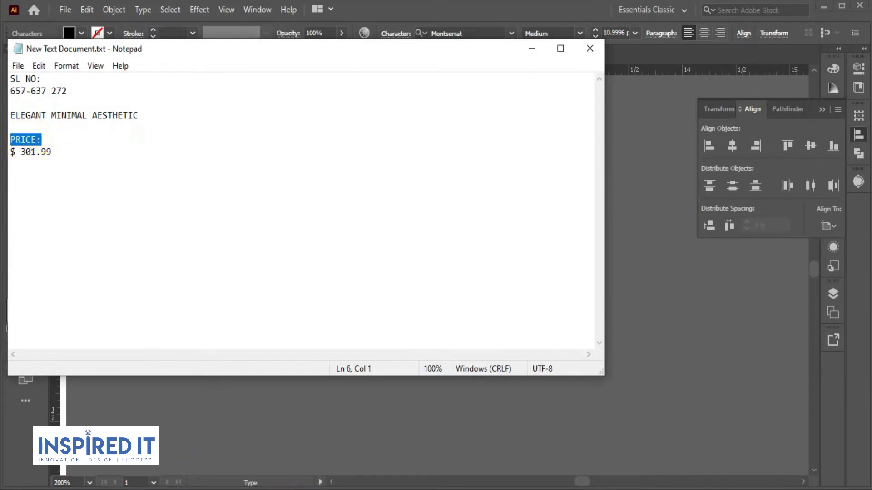
pyautogui.hotkey('alt', 'Tab')
pyautogui.hotkey('ctrl', 'v')
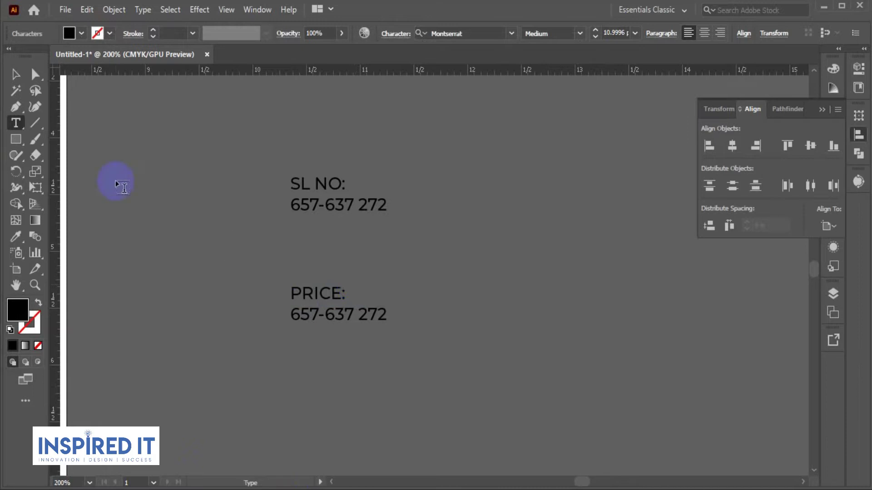
pyautogui.click(15, 74)
pyautogui.click(153, 225)
# Replace the number under PRICE: with $ 301.99 copied from Notepad.
pyautogui.hotkey('alt', 'Tab')
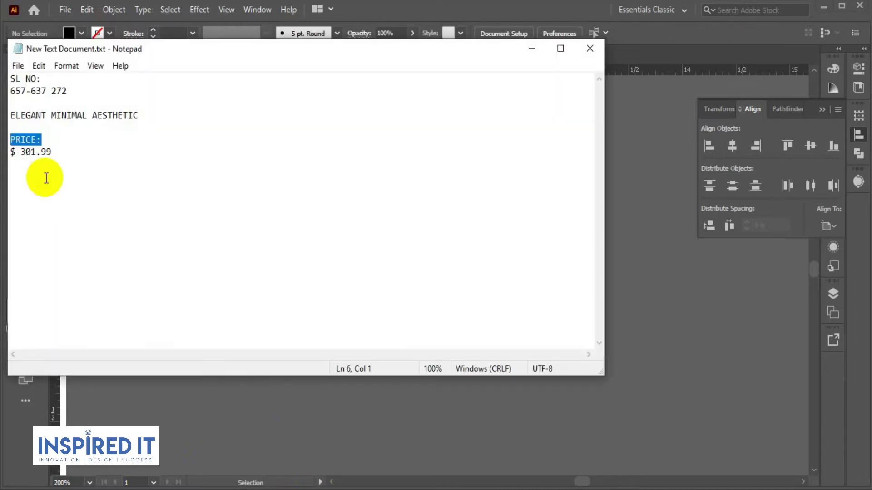
pyautogui.moveTo(51, 151); pyautogui.dragTo(10, 152)
pyautogui.hotkey('ctrl', 'c')
pyautogui.hotkey('alt', 'Tab')
pyautogui.doubleClick(330, 312)
pyautogui.moveTo(387, 314); pyautogui.dragTo(290, 312)
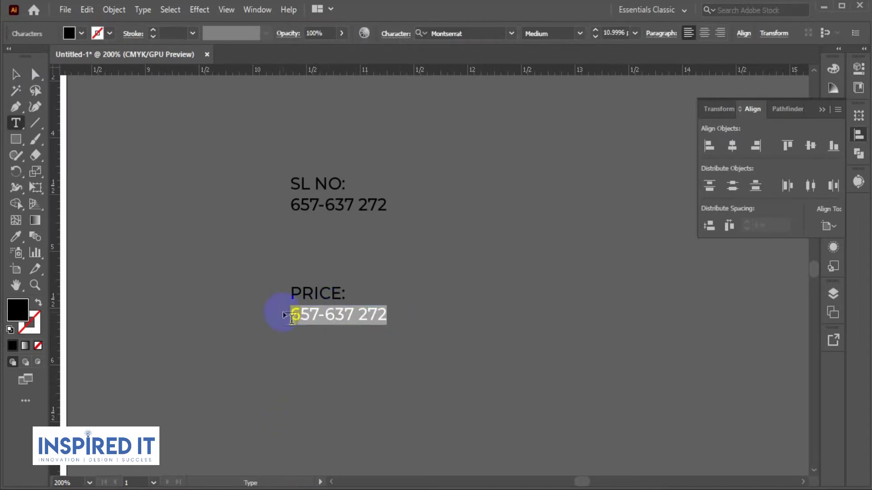
pyautogui.hotkey('alt', 'Tab')
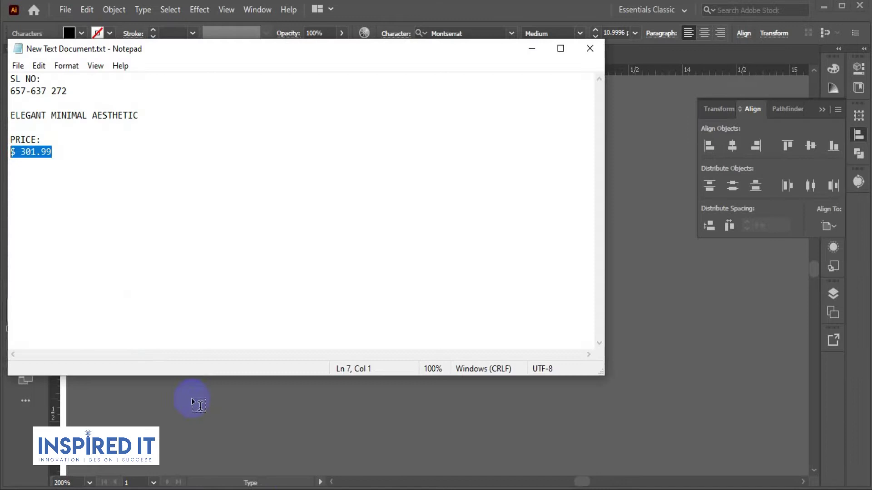
pyautogui.hotkey('alt', 'Tab')
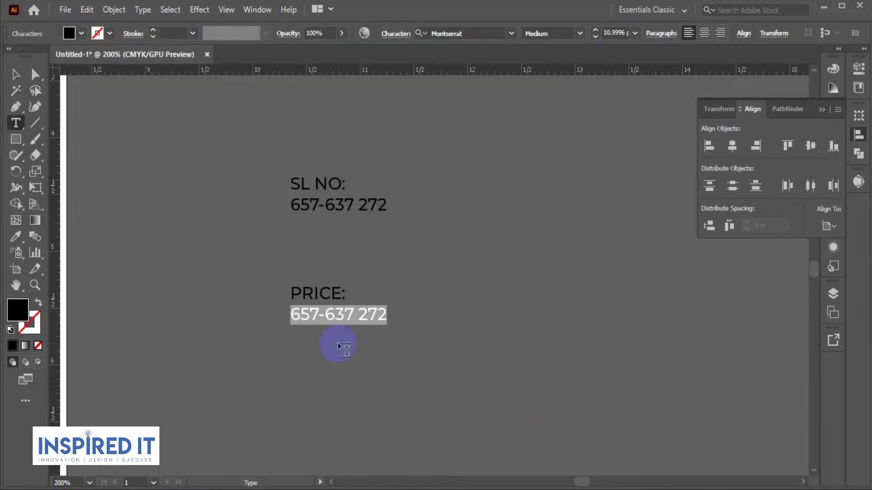
pyautogui.hotkey('ctrl', 'v')
pyautogui.click(15, 74)
# Change the serial number and $ 301.99 values from Montserrat Medium to SemiBold.
pyautogui.click(340, 350)
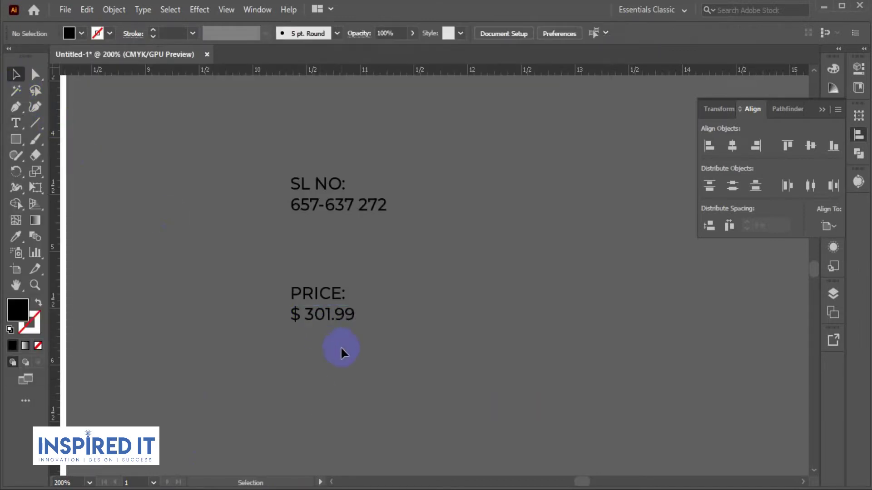
pyautogui.click(336, 315)
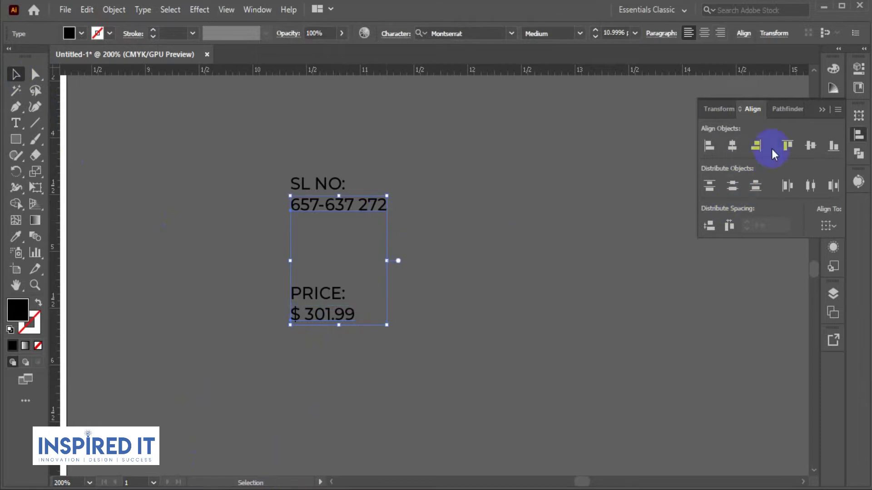
pyautogui.click(856, 137)
pyautogui.click(833, 116)
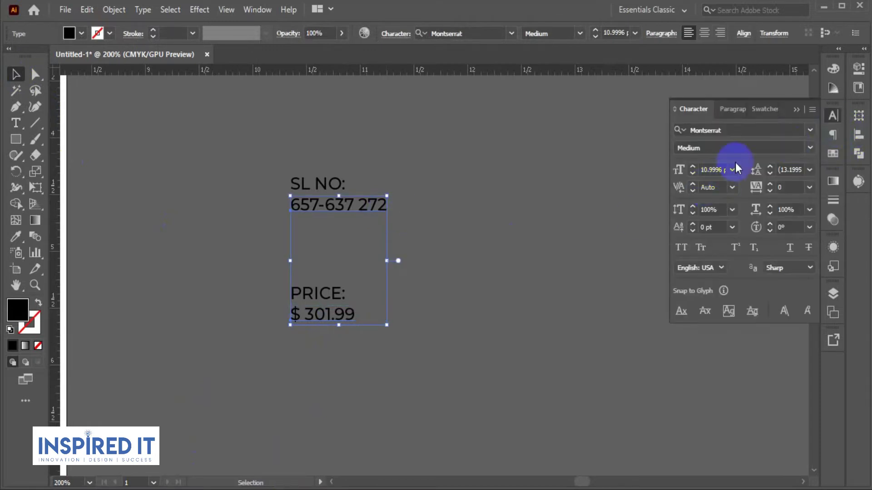
pyautogui.click(807, 148)
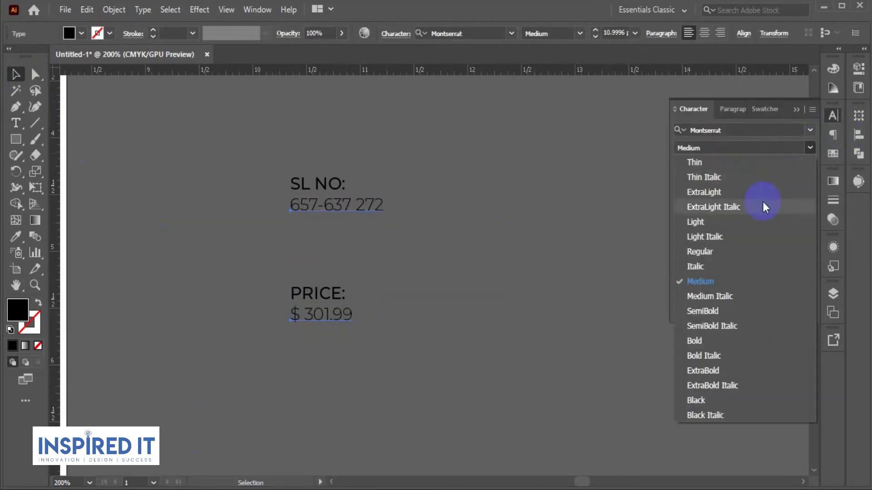
pyautogui.click(718, 312)
pyautogui.click(149, 111)
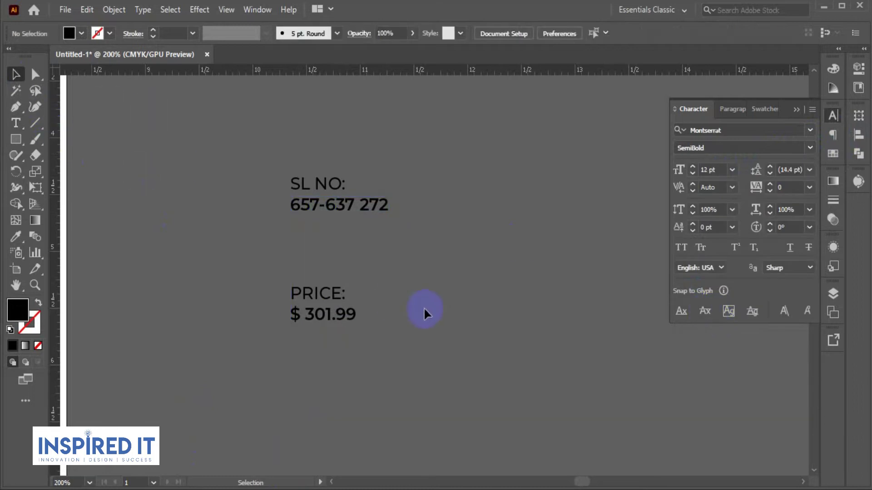
pyautogui.click(828, 116)
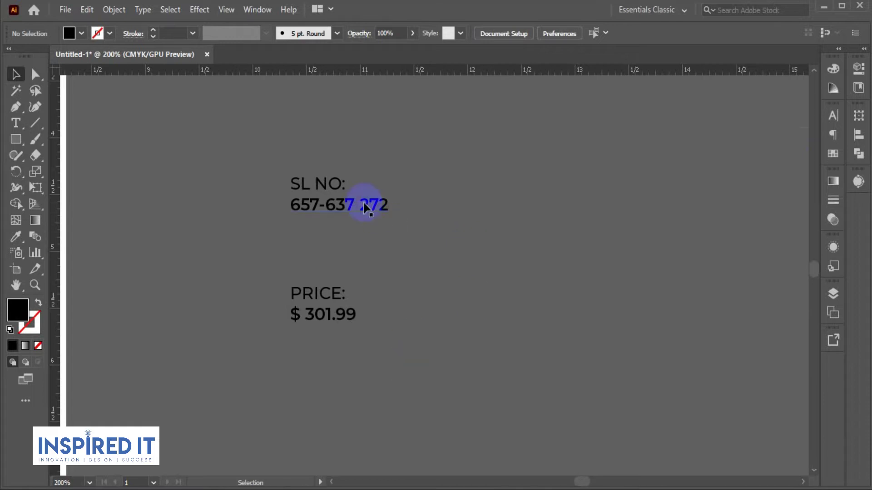
pyautogui.scroll(-1, 387, 263)
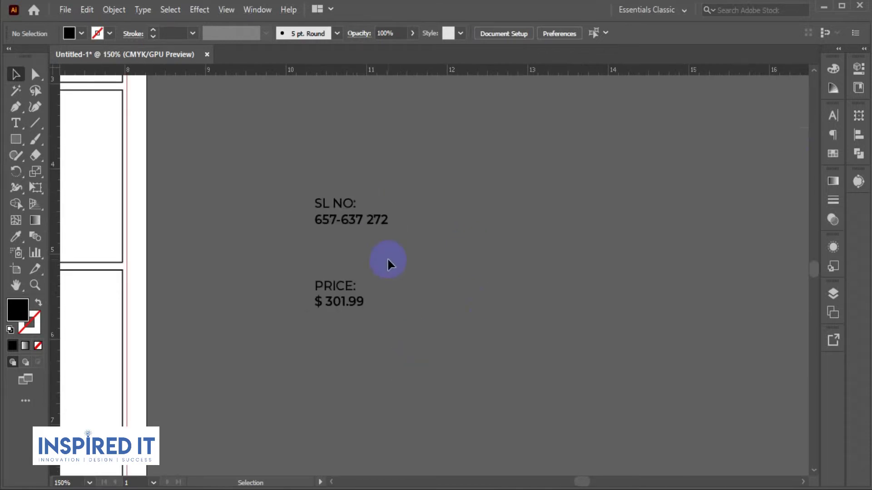
# Set the label text fill colour to 191919.
pyautogui.click(306, 223)
pyautogui.doubleClick(17, 309)
pyautogui.moveTo(111, 332); pyautogui.dragTo(93, 346)
pyautogui.click(400, 198)
pyautogui.click(507, 195)
# Draw a small square of about 0.2 in between the label blocks.
pyautogui.scroll(1, 327, 229)
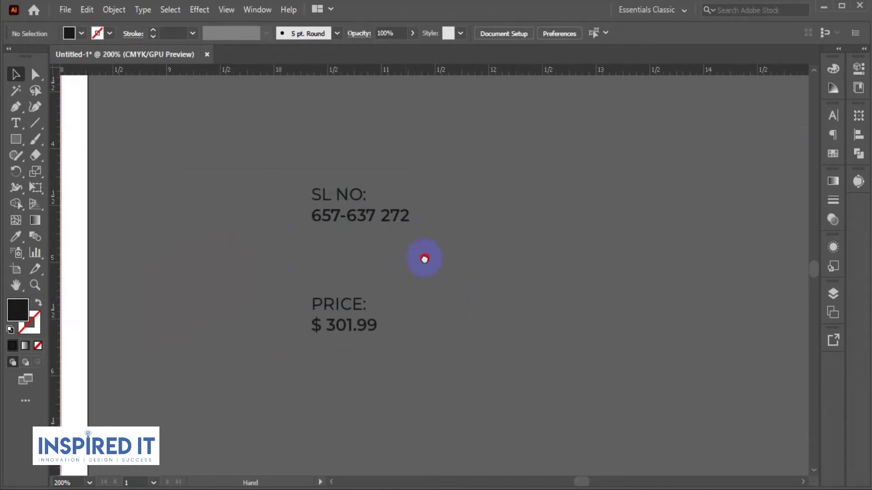
pyautogui.hscroll(-2, 424, 259)
pyautogui.click(16, 140)
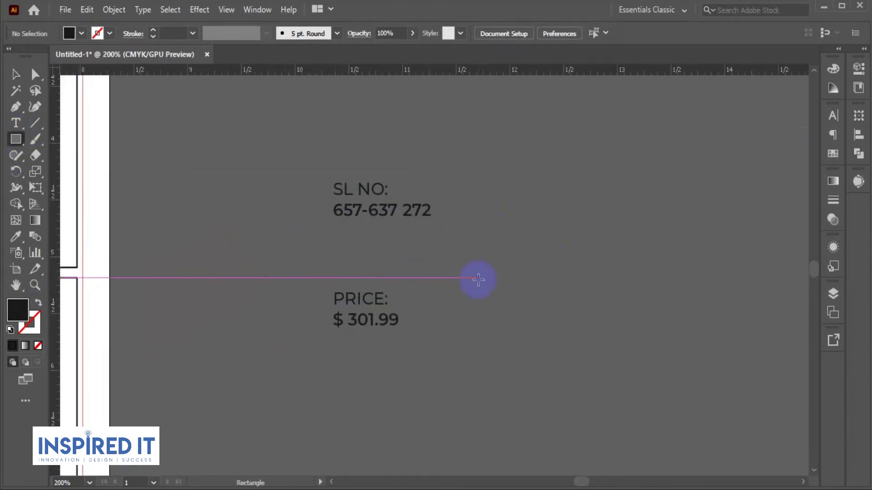
pyautogui.moveTo(502, 227); pyautogui.dragTo(528, 250)
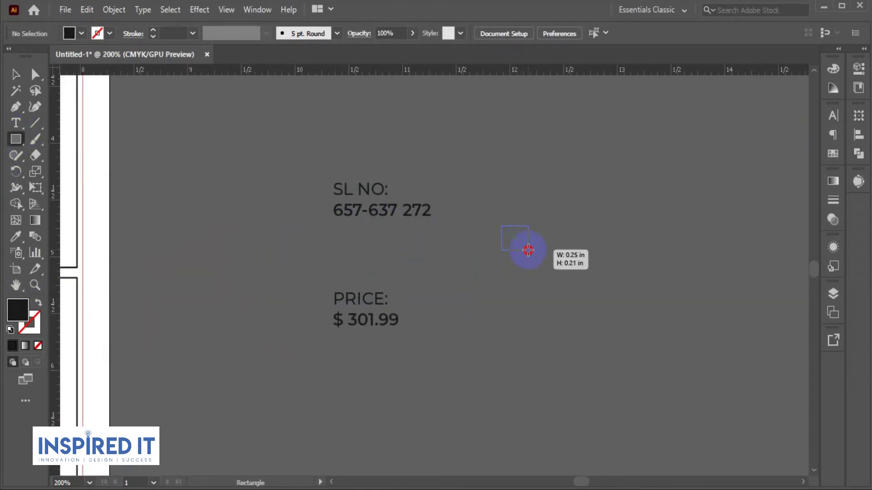
pyautogui.moveTo(528, 250); pyautogui.dragTo(522, 246)
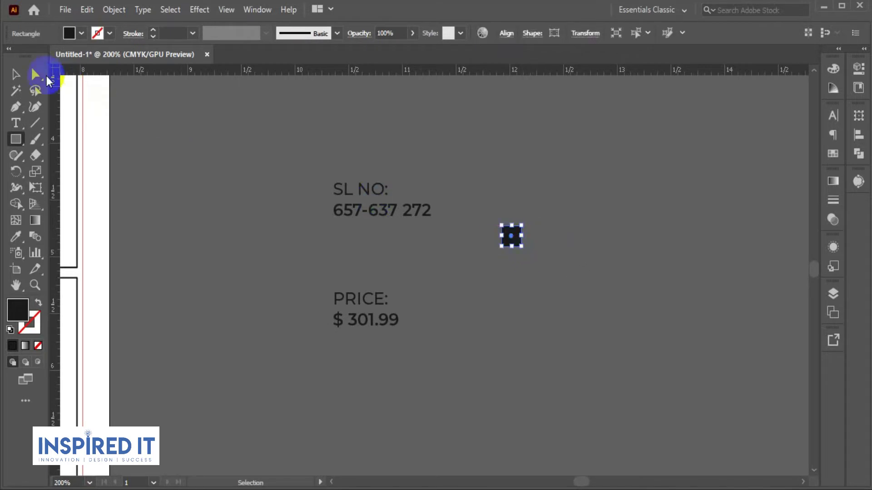
pyautogui.click(15, 74)
# Stack three copies of the square vertically, shrink them together, and bring up Notepad.
pyautogui.click(449, 313)
pyautogui.scroll(1, 557, 258)
pyautogui.scroll(1, 557, 258)
pyautogui.moveTo(470, 225); pyautogui.dragTo(467, 274)
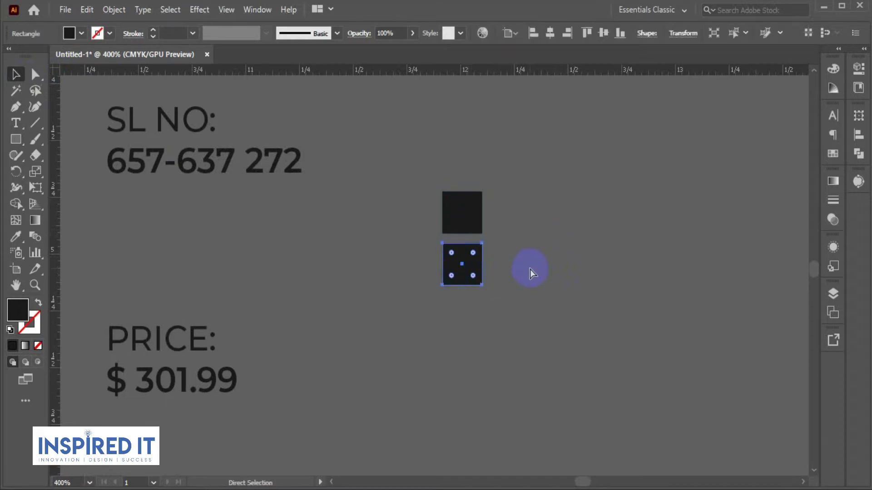
pyautogui.hotkey('ctrl', 'd')
pyautogui.click(517, 252)
pyautogui.moveTo(492, 367)
pyautogui.mouseDown()
pyautogui.moveTo(477, 191)
pyautogui.moveTo(478, 208)
pyautogui.mouseUp()
pyautogui.click(560, 210)
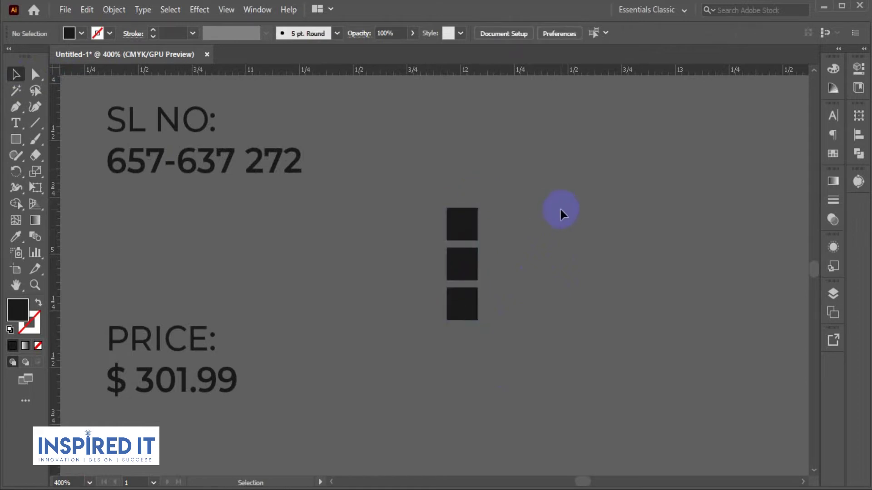
pyautogui.hotkey('alt', 'Tab')
# Copy the word ELEGANT from the Notepad copy text.
pyautogui.click(48, 127)
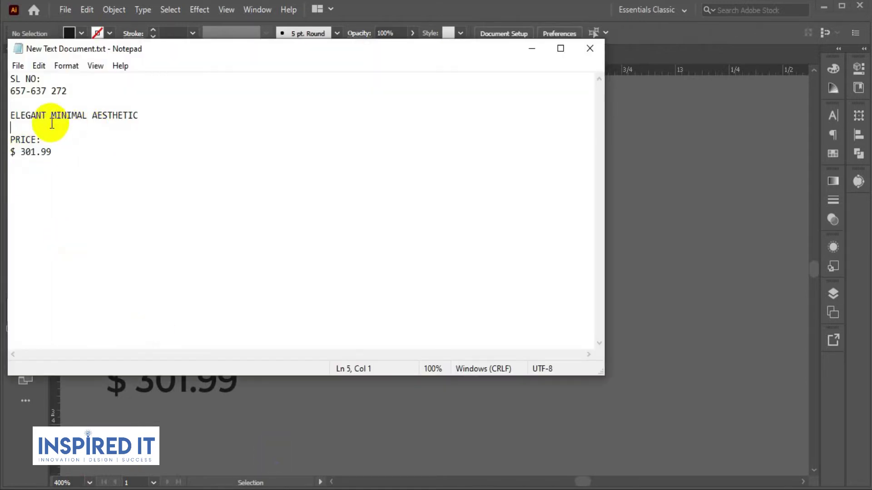
pyautogui.moveTo(46, 117); pyautogui.dragTo(10, 117)
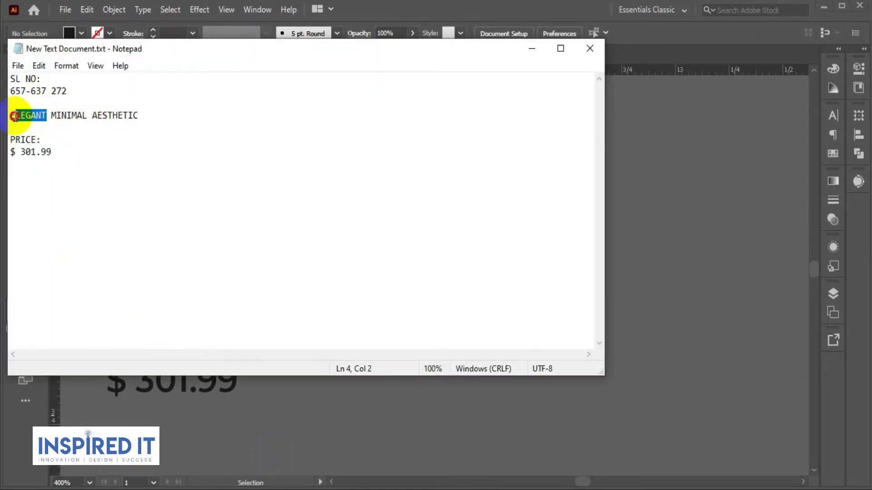
pyautogui.hotkey('alt', 'Tab')
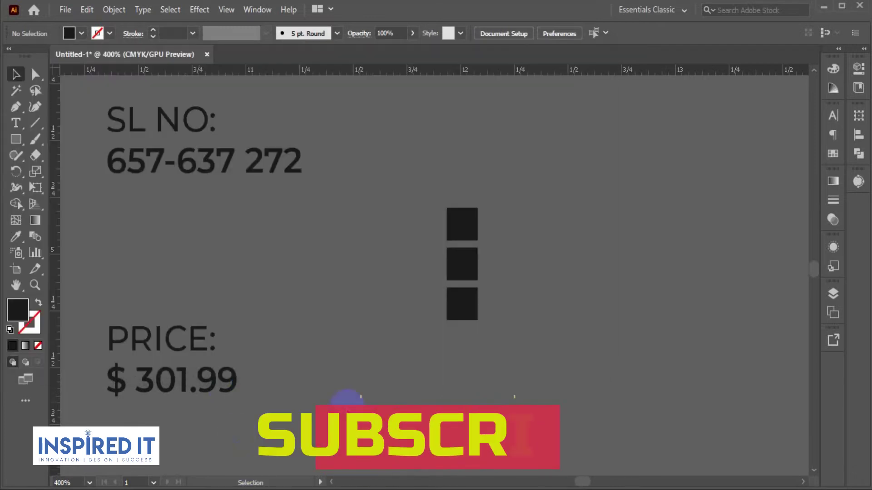
pyautogui.click(16, 123)
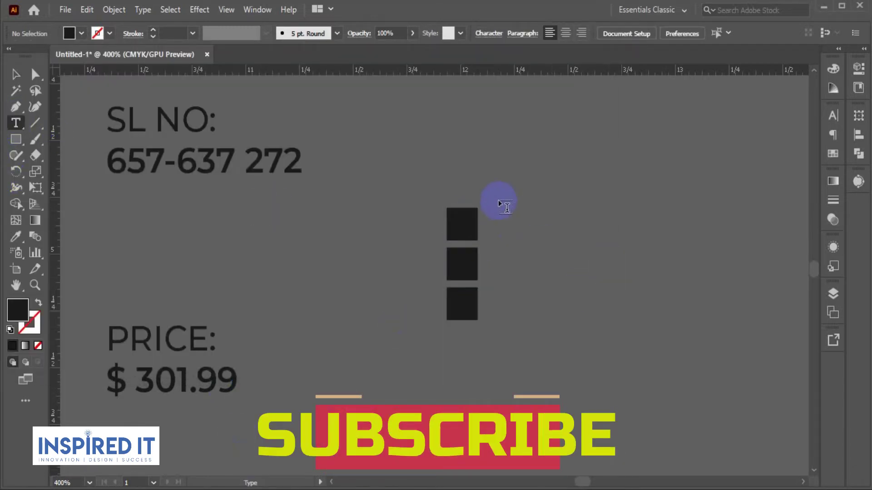
pyautogui.click(14, 74)
# Place a copy of PRICE: beside the top square and retype it as ELEGANT.
pyautogui.moveTo(214, 344)
pyautogui.mouseDown()
pyautogui.moveTo(547, 303)
pyautogui.moveTo(600, 226)
pyautogui.mouseUp()
pyautogui.doubleClick(599, 222)
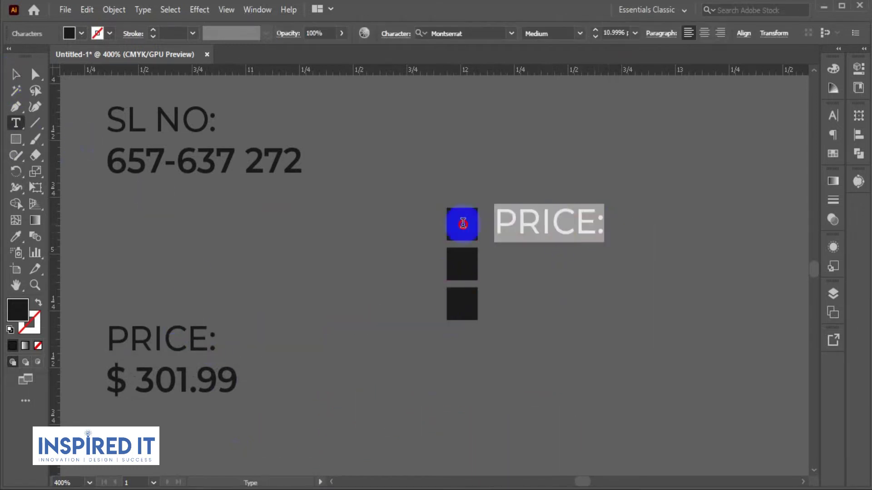
pyautogui.write('ELEGANT')
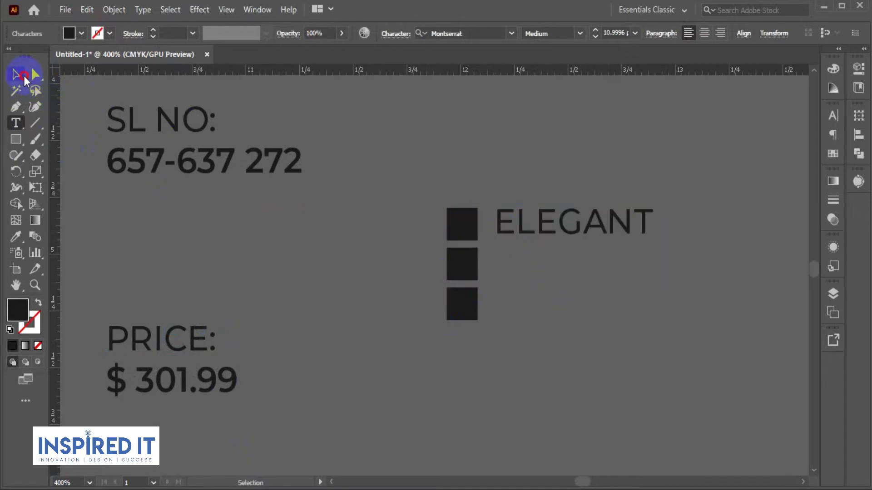
pyautogui.click(16, 74)
# Vertically centre ELEGANT on the top square, using the square as key object.
pyautogui.moveTo(599, 281); pyautogui.dragTo(564, 244)
pyautogui.scroll(2, 432, 205)
pyautogui.click(436, 195)
pyautogui.keyDown('shift'); pyautogui.click(502, 182); pyautogui.keyUp('shift')
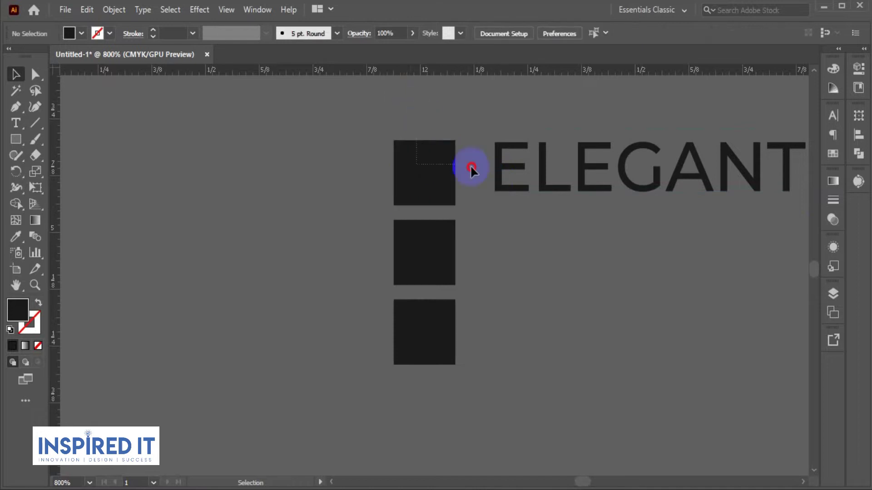
pyautogui.moveTo(420, 123); pyautogui.dragTo(511, 227)
pyautogui.click(357, 189)
pyautogui.click(399, 172)
pyautogui.keyDown('shift'); pyautogui.click(508, 172); pyautogui.keyUp('shift')
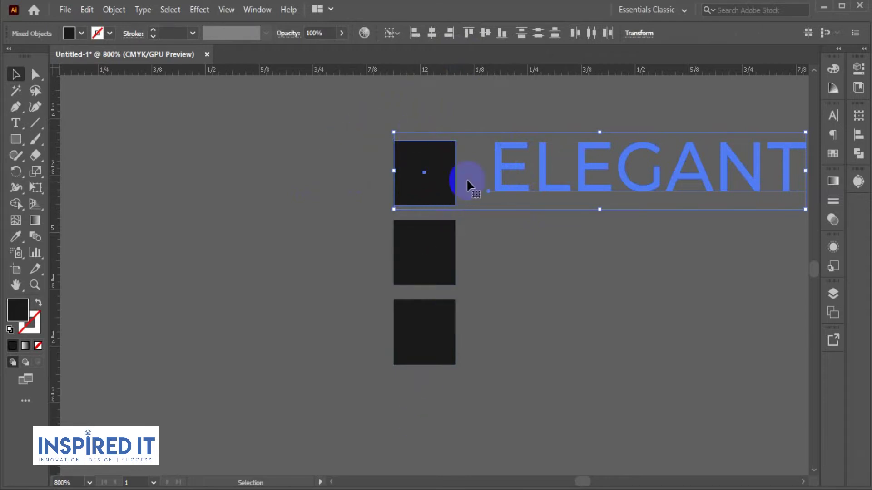
pyautogui.click(424, 184)
pyautogui.click(485, 32)
pyautogui.click(285, 223)
pyautogui.scroll(-2, 285, 223)
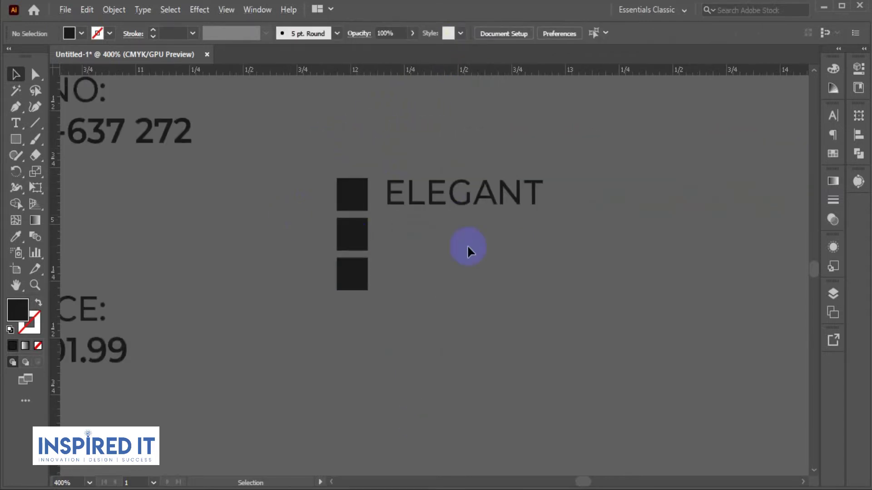
# Duplicate ELEGANT beside the middle and bottom squares.
pyautogui.moveTo(467, 204); pyautogui.dragTo(469, 250)
pyautogui.click(598, 283)
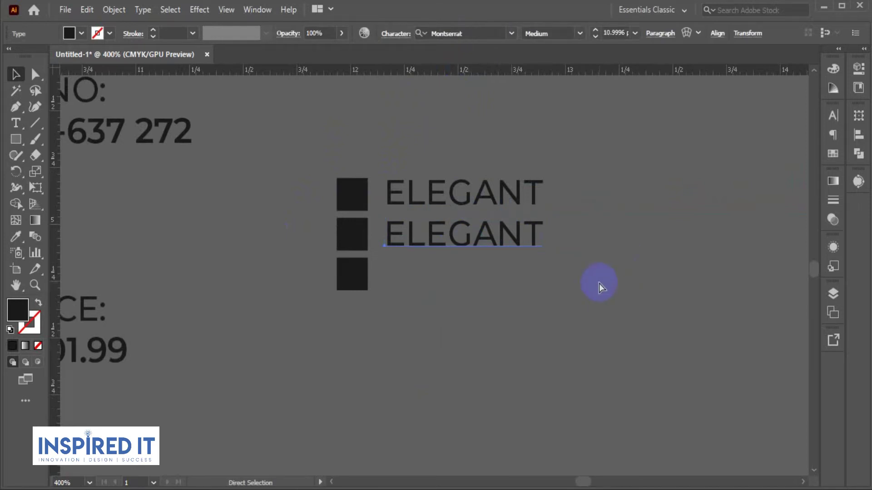
pyautogui.hotkey('ctrl', 'd')
pyautogui.click(598, 281)
# Replace the middle word with MINIMAL copied from the Notepad text.
pyautogui.click(485, 231)
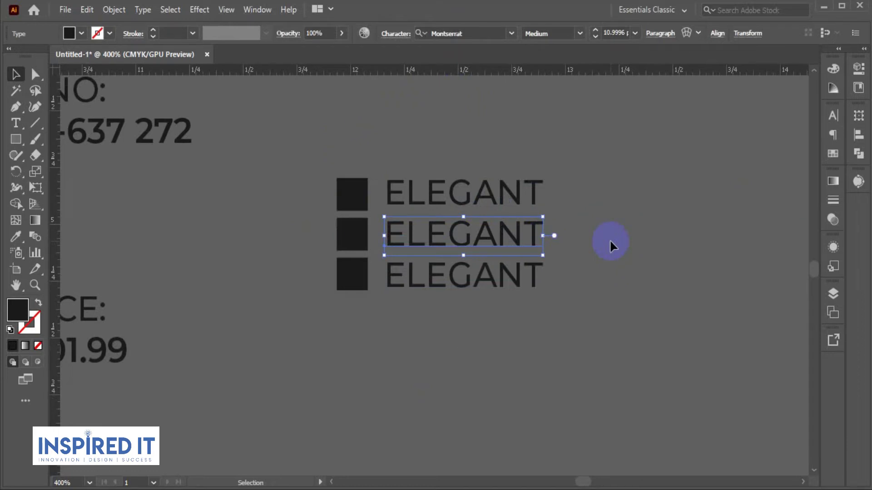
pyautogui.doubleClick(492, 236)
pyautogui.moveTo(386, 239)
pyautogui.mouseDown()
pyautogui.moveTo(581, 238)
pyautogui.moveTo(357, 234)
pyautogui.mouseUp()
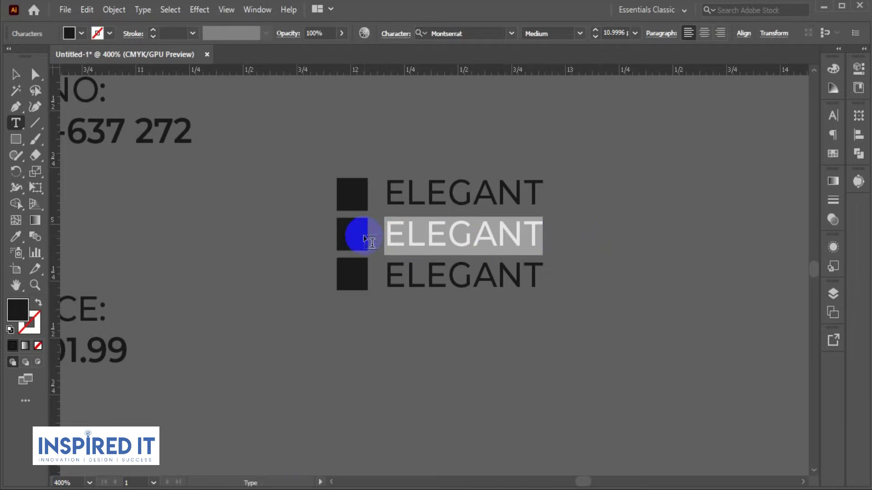
pyautogui.hotkey('alt', 'Tab')
pyautogui.moveTo(51, 116); pyautogui.dragTo(87, 115)
pyautogui.hotkey('ctrl', 'c')
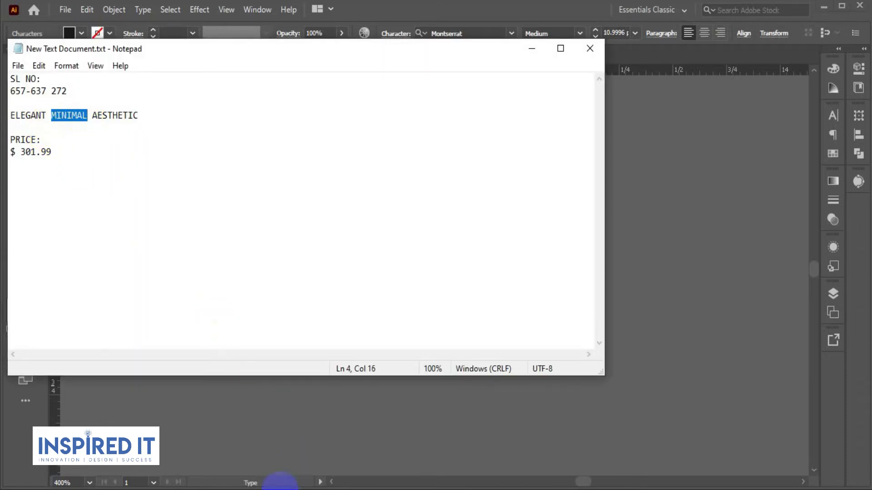
pyautogui.click(281, 480)
pyautogui.hotkey('ctrl', 'v')
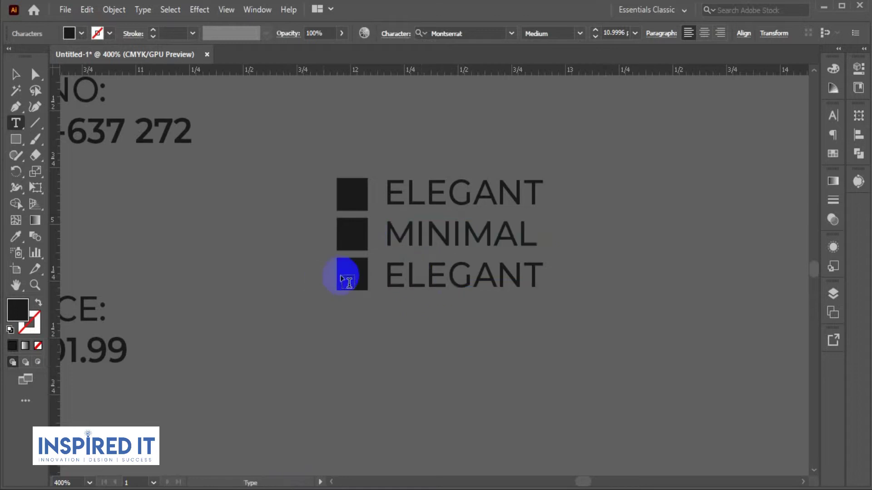
# Highlight the bottom word and select AESTHETIC in the Notepad copy text.
pyautogui.moveTo(343, 273); pyautogui.dragTo(601, 279)
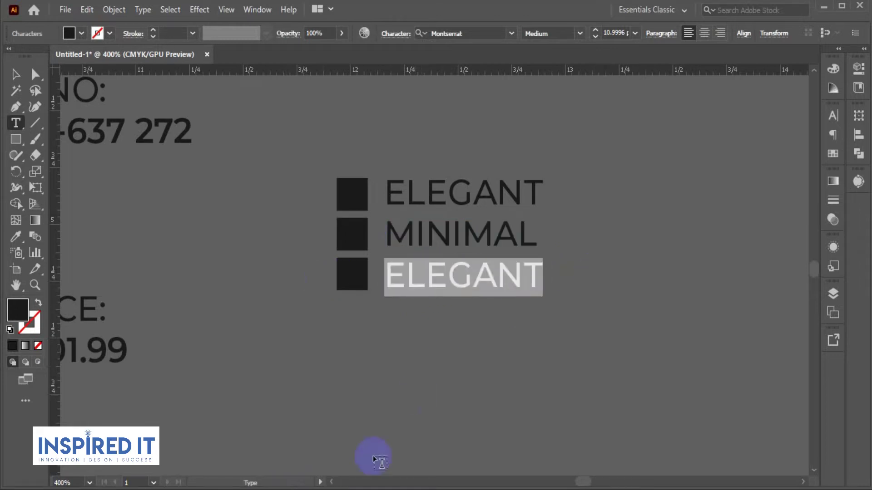
pyautogui.click(319, 481)
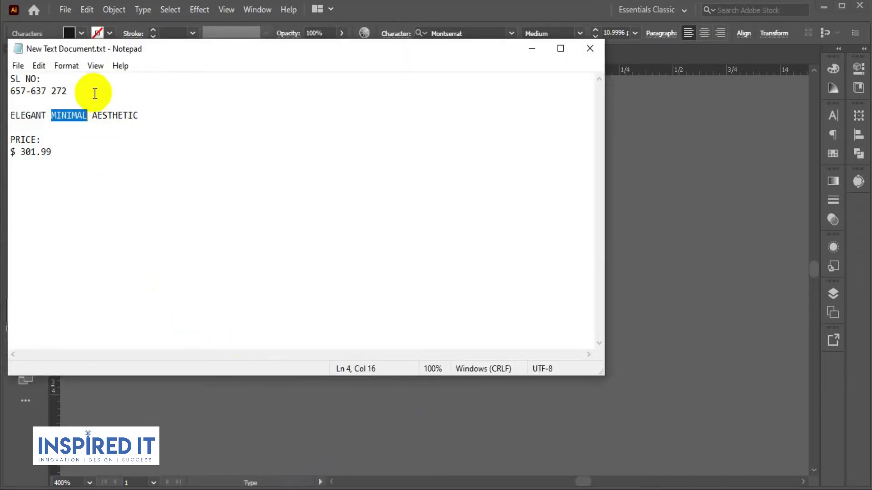
pyautogui.moveTo(91, 118); pyautogui.dragTo(138, 116)
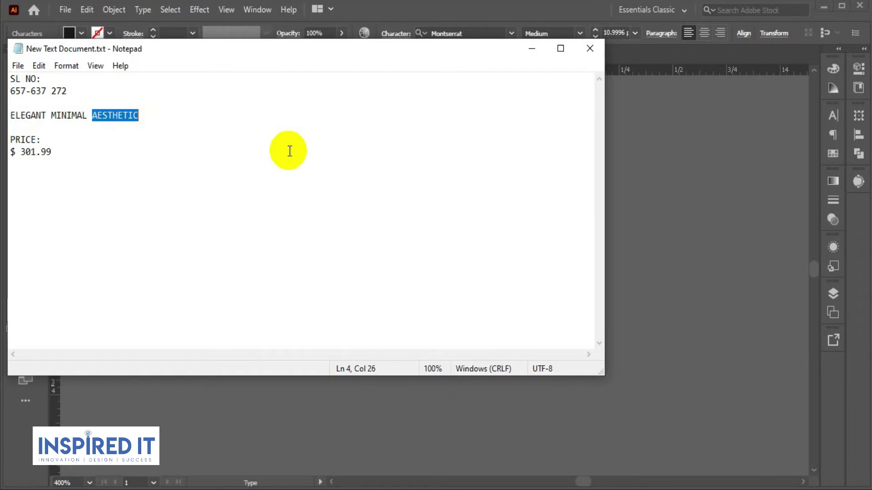
# Replace the third ELEGANT bullet text with AESTHETIC.
pyautogui.click(265, 481)
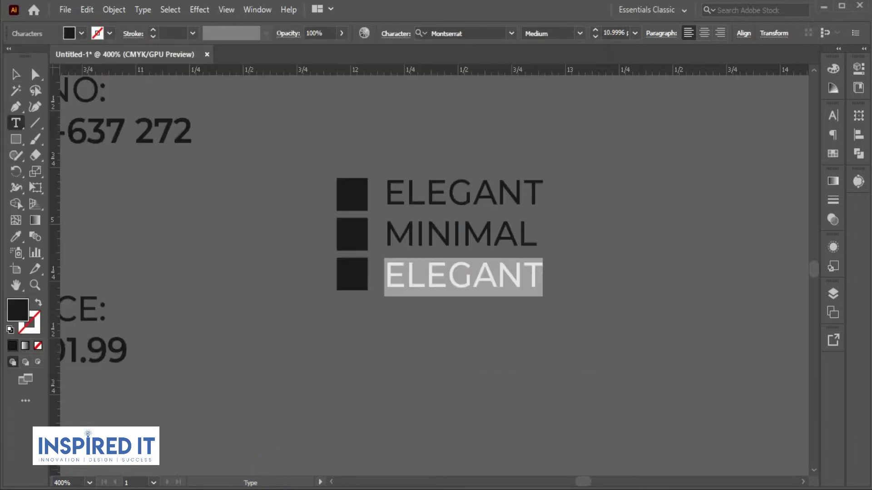
pyautogui.write('AESTHETIC')
pyautogui.click(15, 74)
pyautogui.click(150, 216)
pyautogui.scroll(-1, 400, 330)
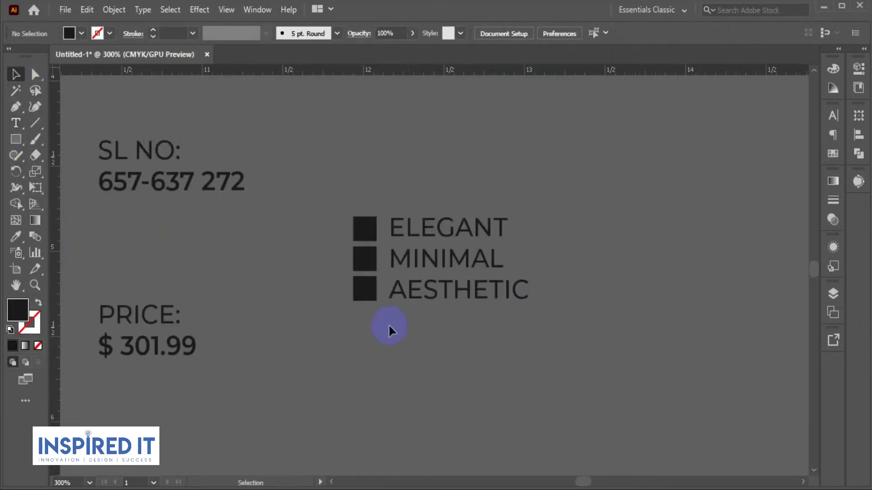
pyautogui.scroll(1, 428, 250)
# Pair each bullet square with its AESTHETIC, MINIMAL and ELEGANT text.
pyautogui.click(343, 294)
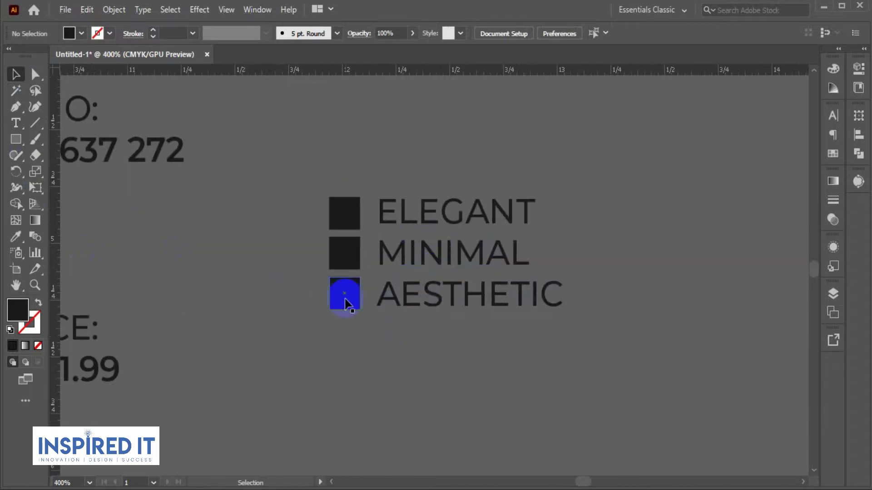
pyautogui.keyDown('shift'); pyautogui.click(430, 306); pyautogui.keyUp('shift')
pyautogui.click(344, 294)
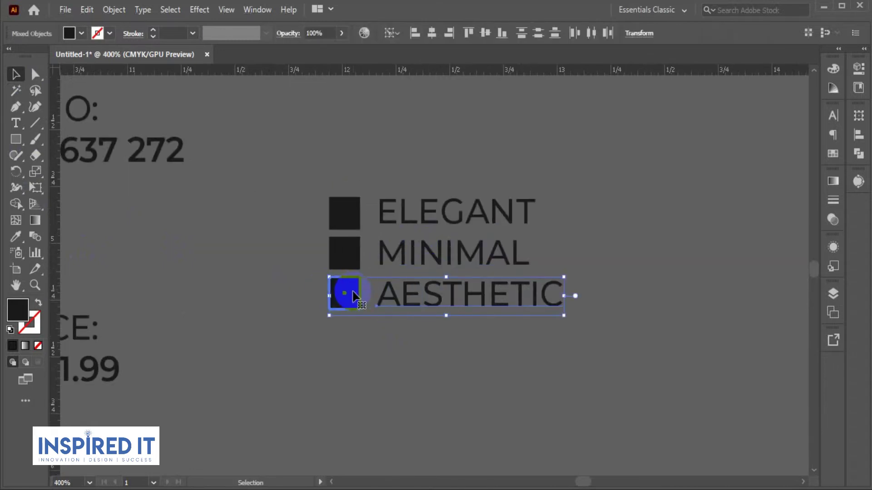
pyautogui.click(517, 134)
pyautogui.click(344, 253)
pyautogui.keyDown('shift'); pyautogui.click(400, 253); pyautogui.keyUp('shift')
pyautogui.click(345, 252)
pyautogui.click(485, 33)
pyautogui.click(432, 150)
pyautogui.click(345, 212)
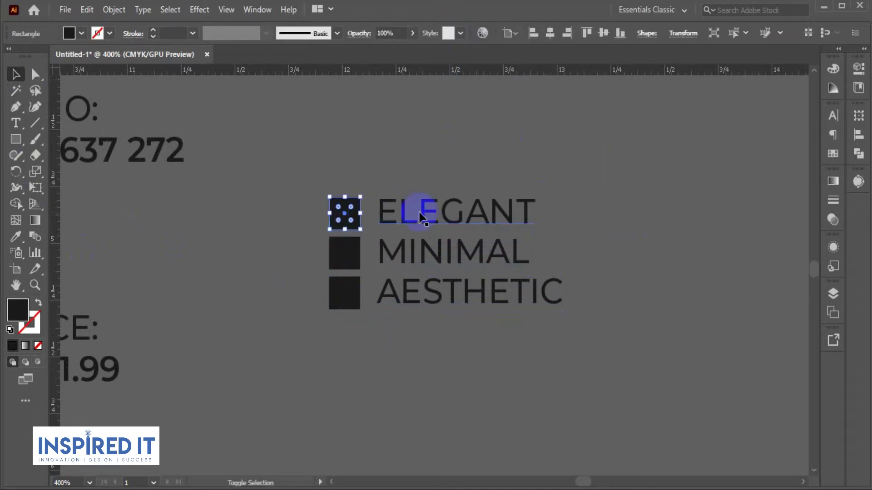
pyautogui.keyDown('shift'); pyautogui.click(418, 214); pyautogui.keyUp('shift')
pyautogui.click(346, 217)
# Bring the SL NO and PRICE text into view and check each bullet row group.
pyautogui.click(548, 192)
pyautogui.hotkey('ctrl', '-')
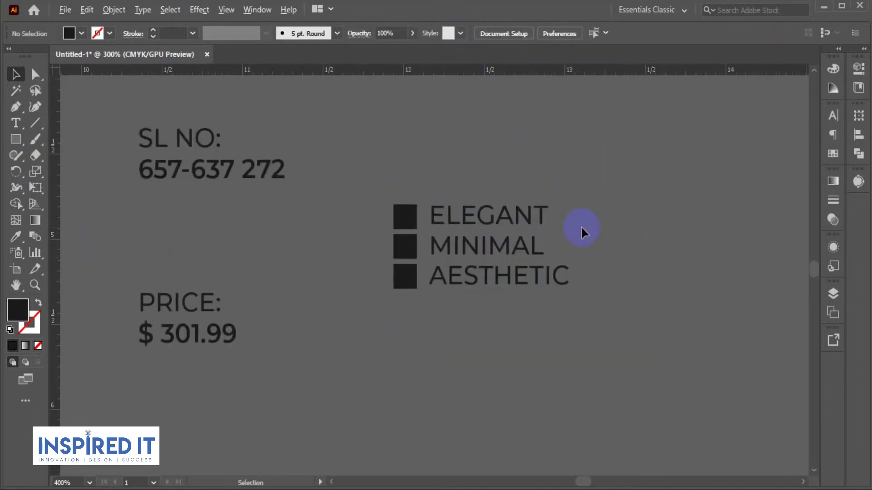
pyautogui.moveTo(580, 230); pyautogui.dragTo(509, 222)
pyautogui.moveTo(278, 259); pyautogui.dragTo(449, 344)
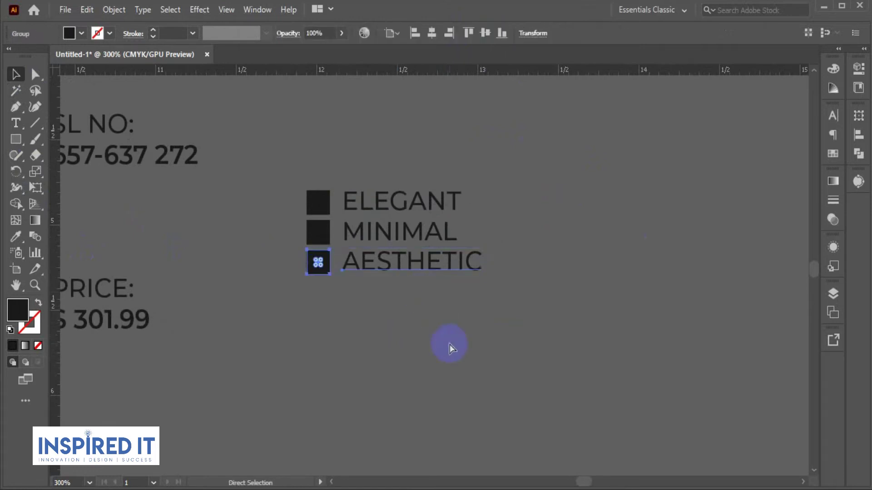
pyautogui.click(450, 344)
pyautogui.moveTo(385, 233); pyautogui.dragTo(368, 240)
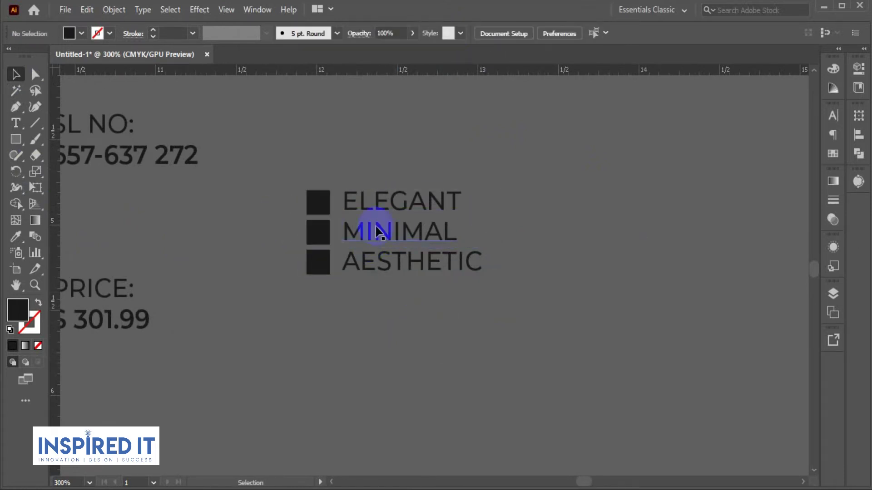
pyautogui.click(546, 227)
pyautogui.click(444, 198)
pyautogui.click(522, 215)
pyautogui.click(438, 263)
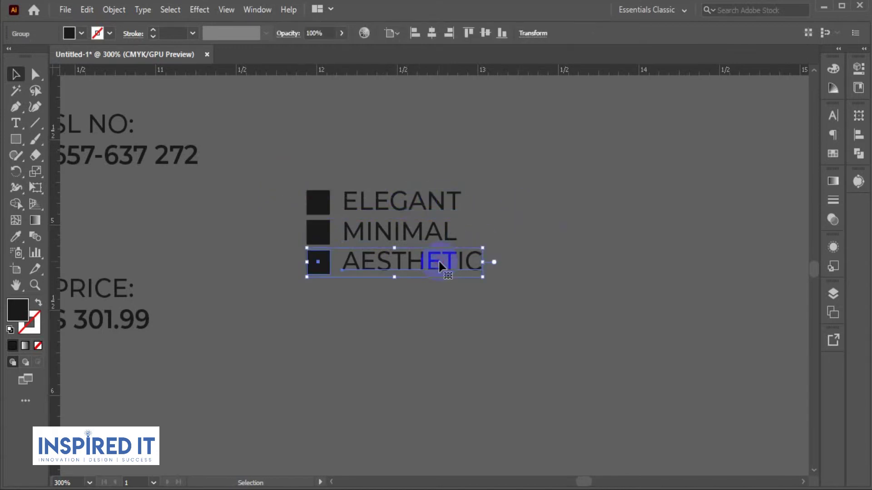
pyautogui.click(591, 220)
# Distribute the three bullet rows evenly and move the list beside the SL NO and PRICE text.
pyautogui.moveTo(392, 169); pyautogui.dragTo(508, 291)
pyautogui.click(866, 141)
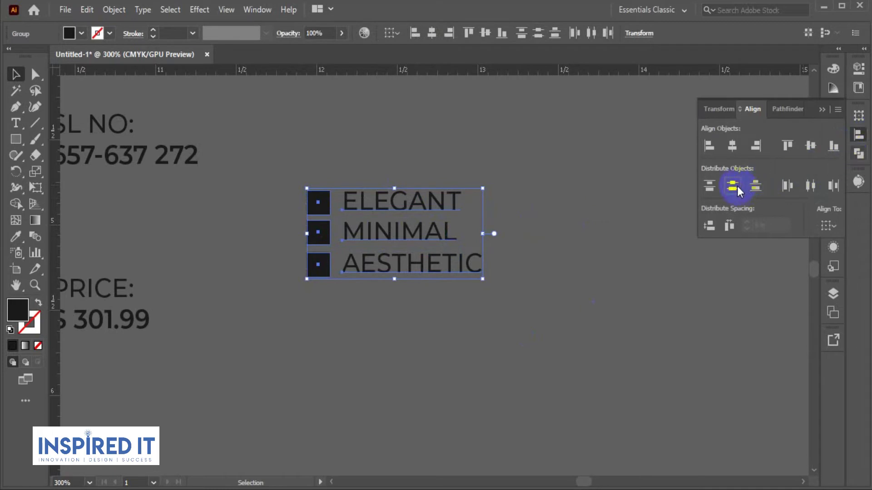
pyautogui.click(709, 226)
pyautogui.click(652, 245)
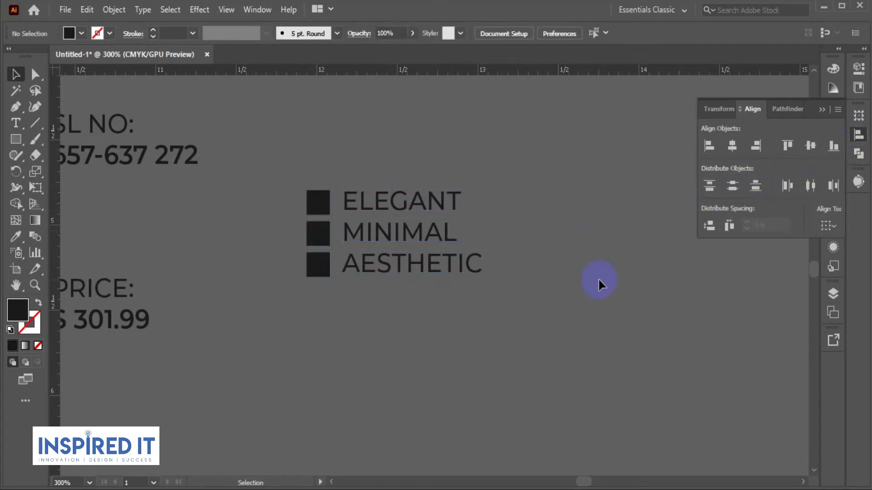
pyautogui.scroll(-2, 573, 285)
pyautogui.moveTo(494, 260); pyautogui.dragTo(367, 255)
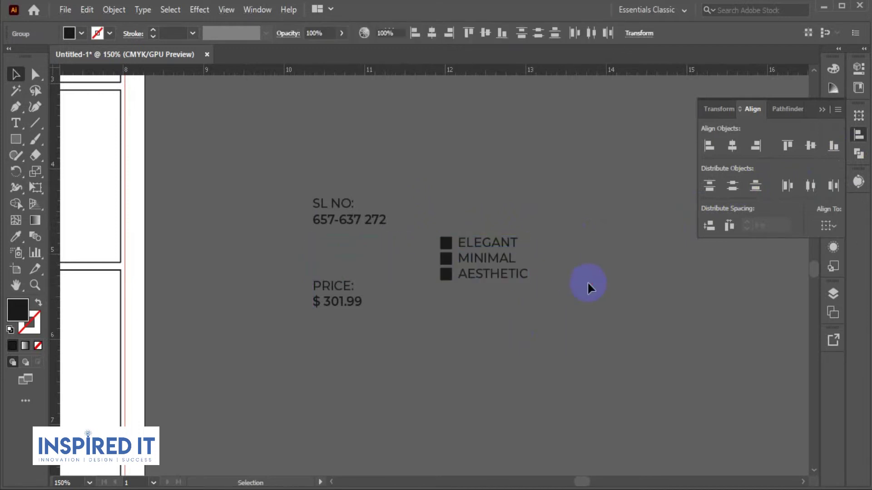
# Ungroup the bullet rows and select the three bullet squares.
pyautogui.scroll(1, 533, 295)
pyautogui.scroll(1, 460, 287)
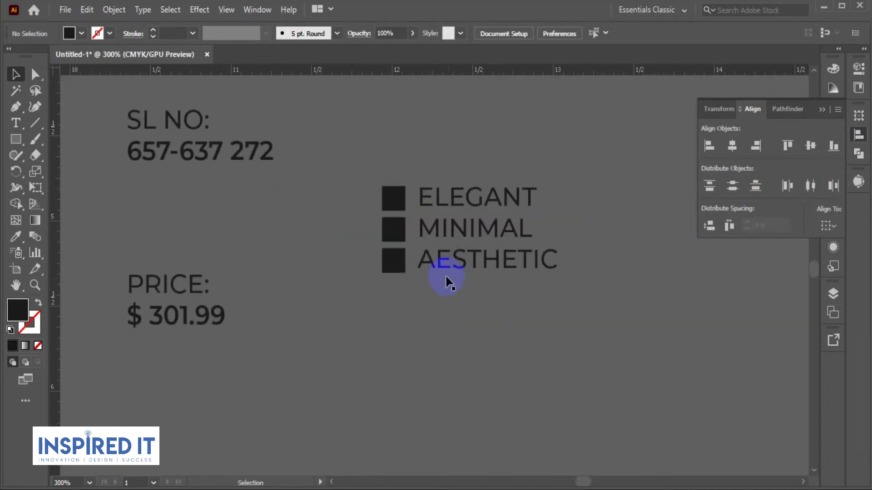
pyautogui.click(394, 195)
pyautogui.rightClick(396, 194)
pyautogui.click(446, 159)
pyautogui.moveTo(446, 159); pyautogui.dragTo(515, 317)
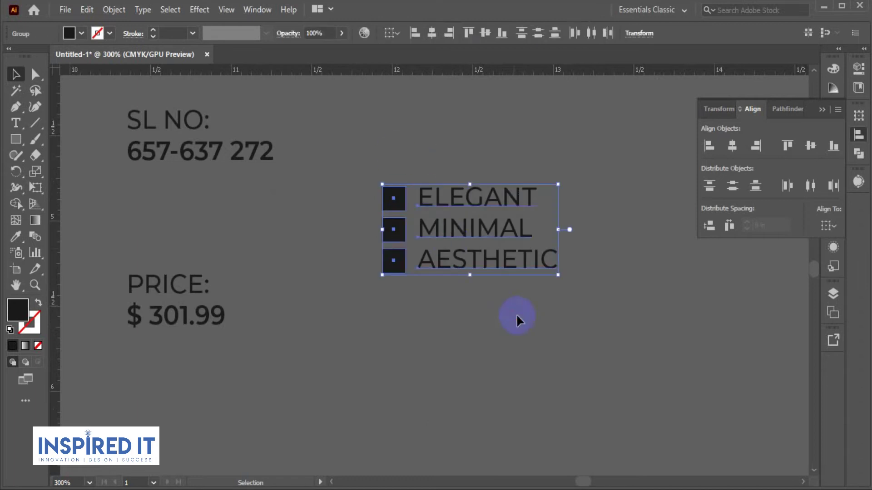
pyautogui.rightClick(462, 197)
pyautogui.click(501, 314)
pyautogui.click(393, 198)
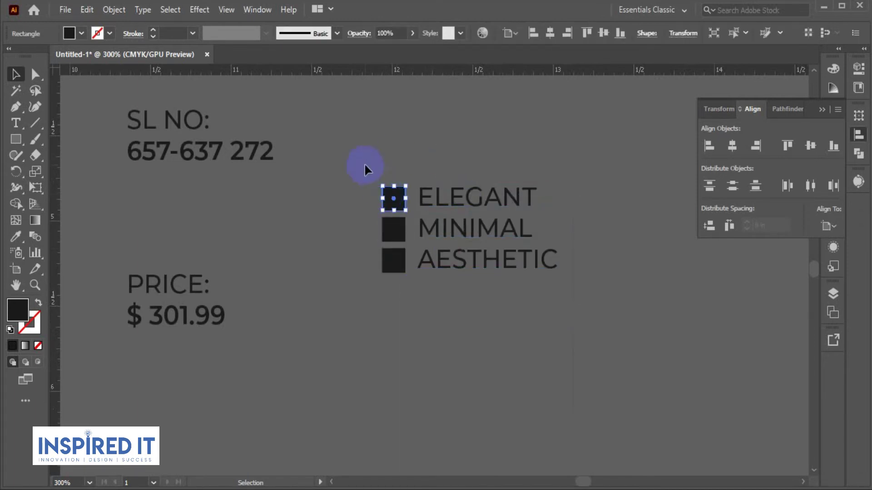
pyautogui.moveTo(364, 162); pyautogui.dragTo(401, 294)
pyautogui.click(859, 135)
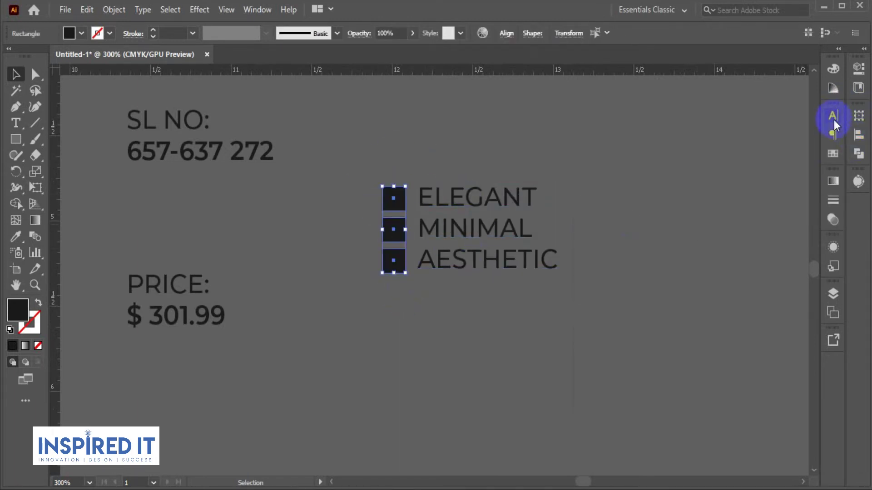
# Open the Light swatch library beside Swatches and enlarge it.
pyautogui.click(832, 154)
pyautogui.click(651, 330)
pyautogui.moveTo(704, 178)
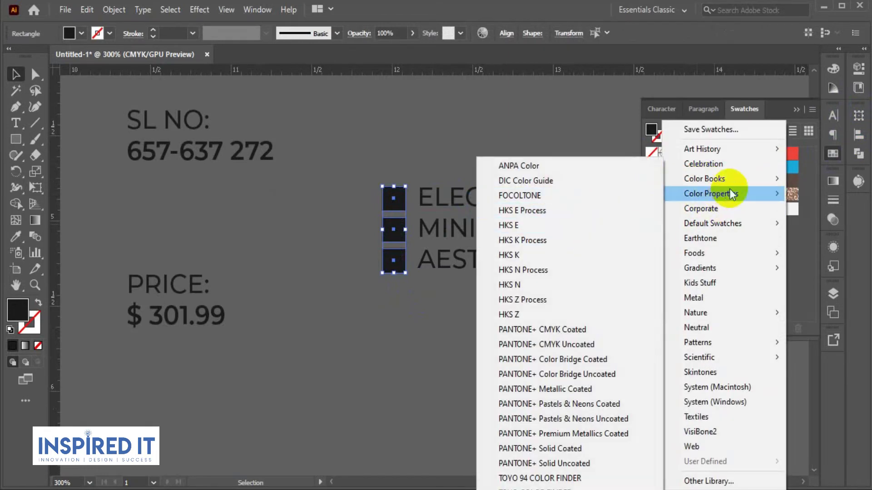
pyautogui.click(609, 253)
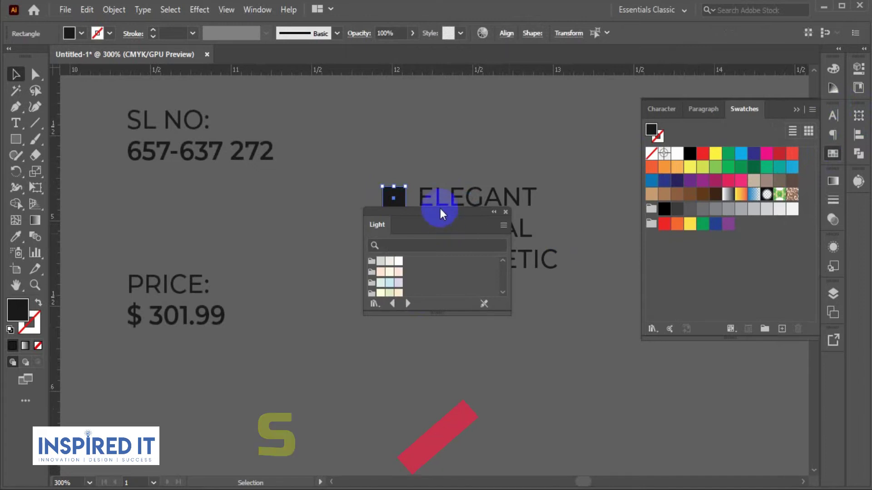
pyautogui.moveTo(440, 210); pyautogui.dragTo(615, 215)
pyautogui.click(578, 176)
pyautogui.click(400, 195)
pyautogui.click(558, 281)
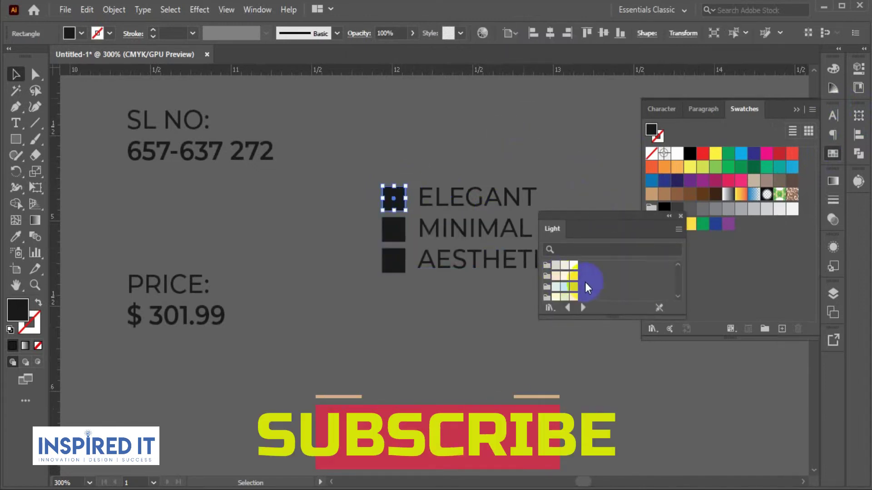
pyautogui.moveTo(537, 318); pyautogui.dragTo(496, 396)
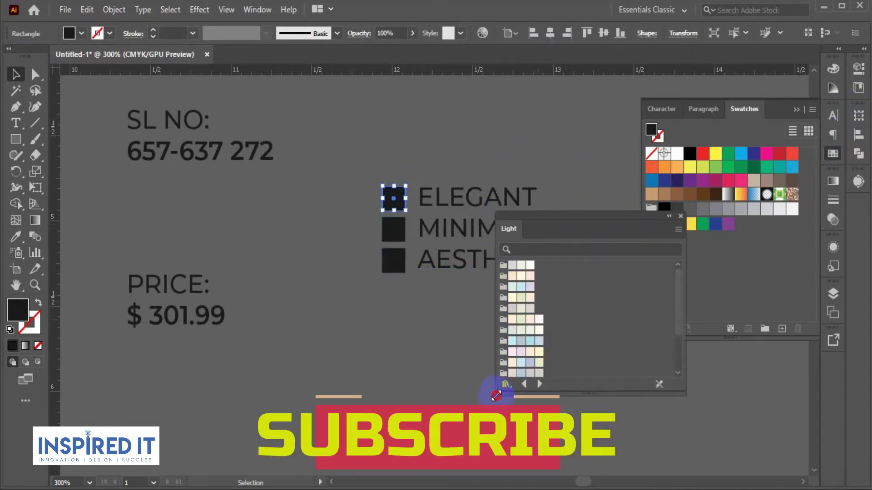
# Fill the top bullet square pale blue and the middle one pale green.
pyautogui.click(16, 236)
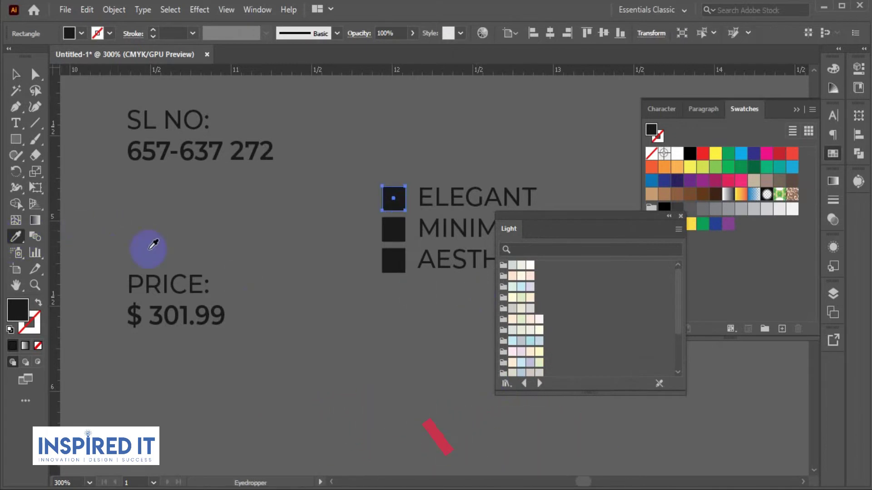
pyautogui.click(513, 341)
pyautogui.click(16, 74)
pyautogui.click(253, 230)
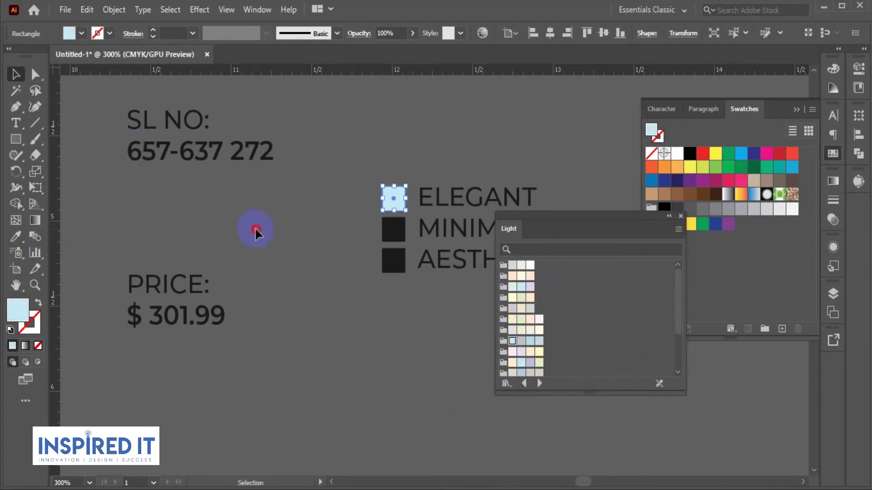
pyautogui.click(403, 233)
pyautogui.click(16, 236)
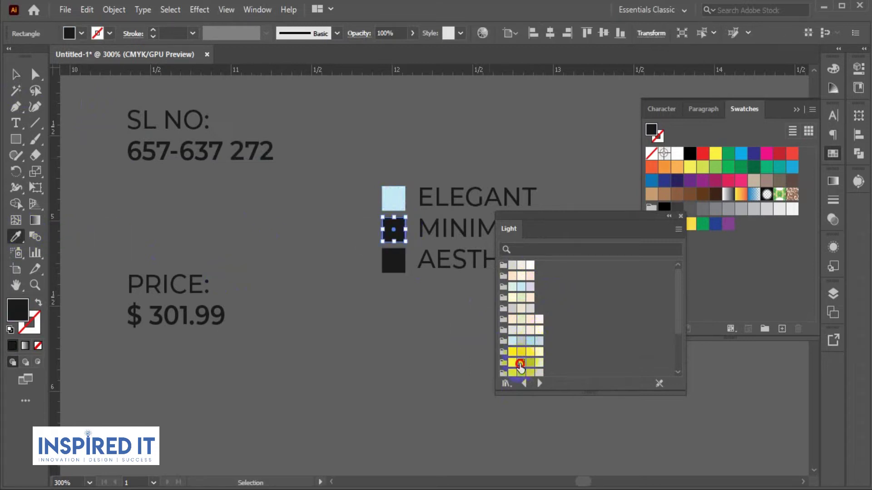
pyautogui.click(520, 363)
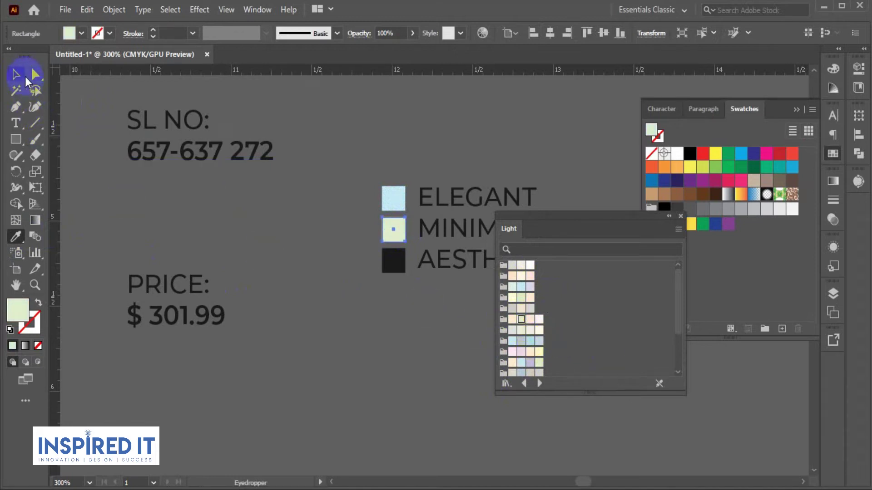
# Fill the bottom bullet square pale pink, then collapse and dock the Light library.
pyautogui.click(393, 260)
pyautogui.click(16, 245)
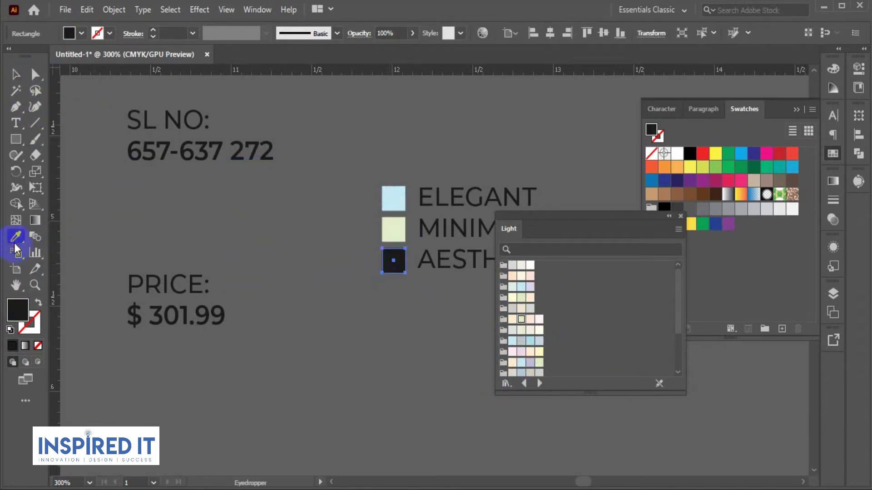
pyautogui.click(532, 323)
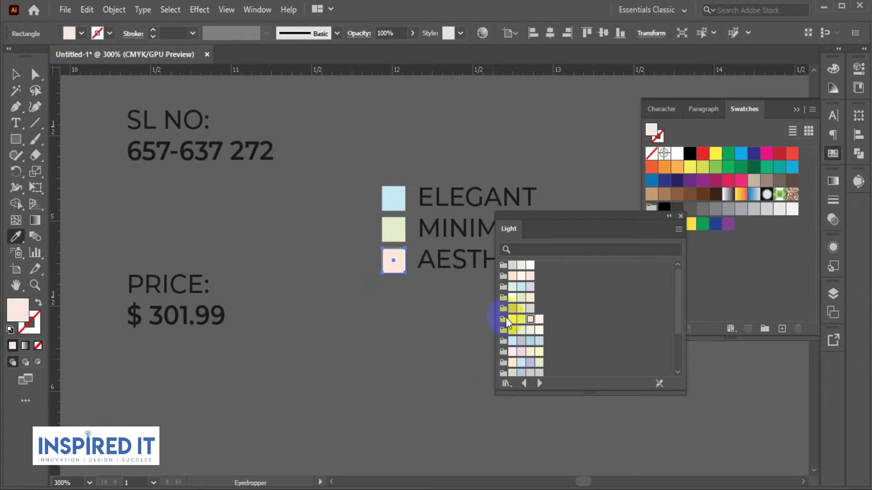
pyautogui.click(16, 74)
pyautogui.click(428, 274)
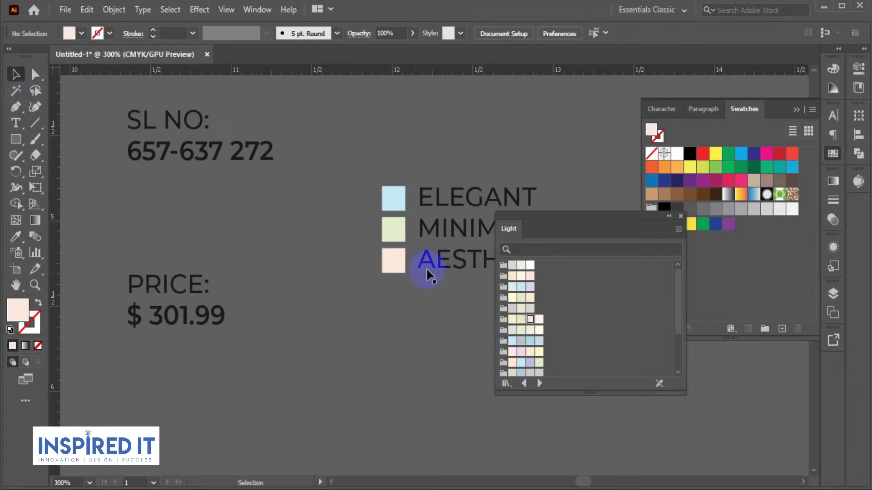
pyautogui.click(670, 218)
pyautogui.moveTo(508, 214); pyautogui.dragTo(620, 212)
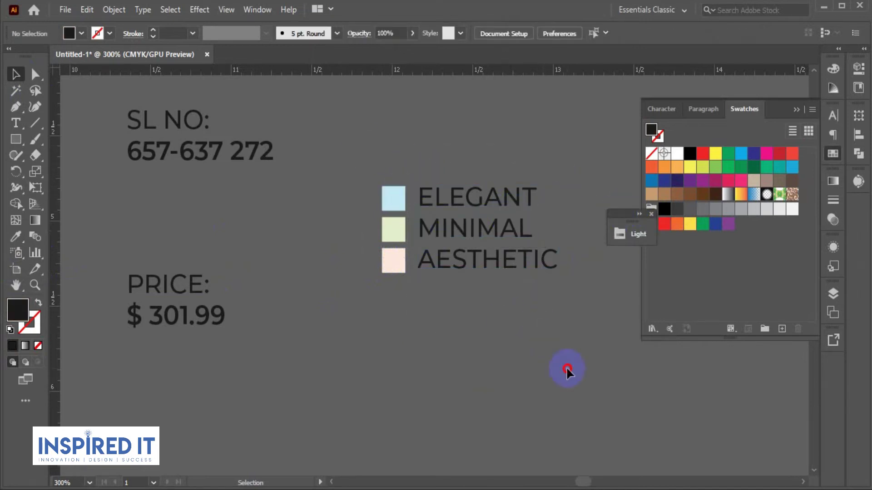
# Scale the bullet list down slightly.
pyautogui.moveTo(566, 367); pyautogui.dragTo(556, 232)
pyautogui.moveTo(558, 185); pyautogui.dragTo(545, 195)
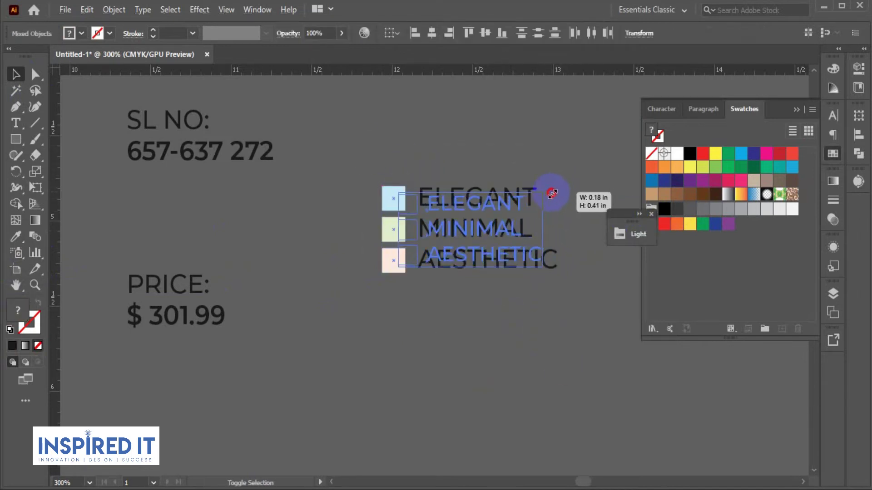
pyautogui.click(570, 179)
pyautogui.click(479, 251)
pyautogui.click(524, 338)
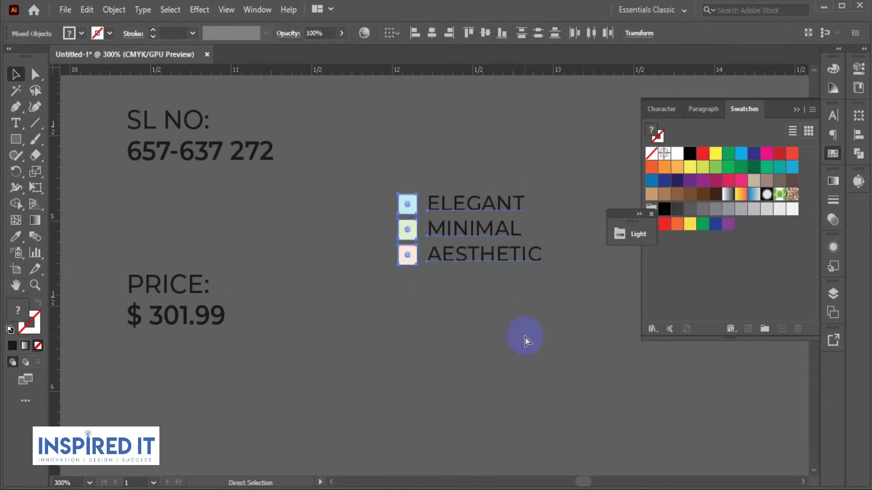
pyautogui.hotkey('ctrl', '-')
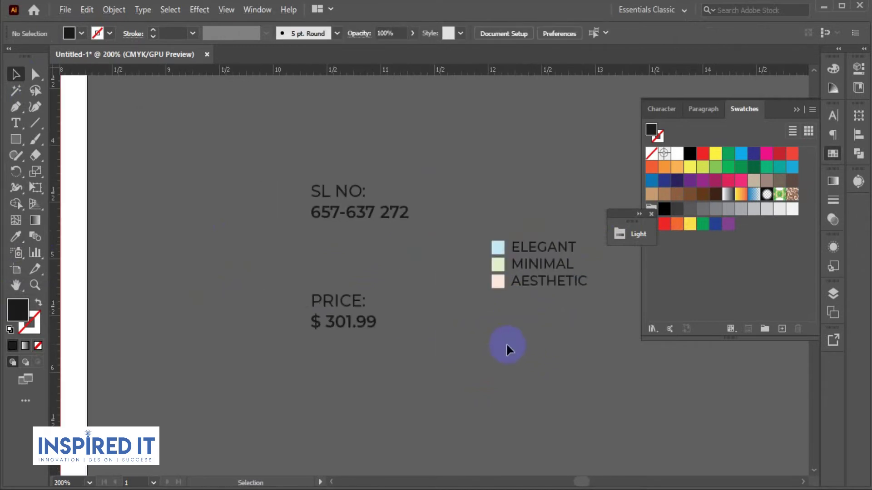
# Left-align the ELEGANT list with the SL NO and PRICE texts.
pyautogui.click(354, 217)
pyautogui.click(407, 273)
pyautogui.click(311, 324)
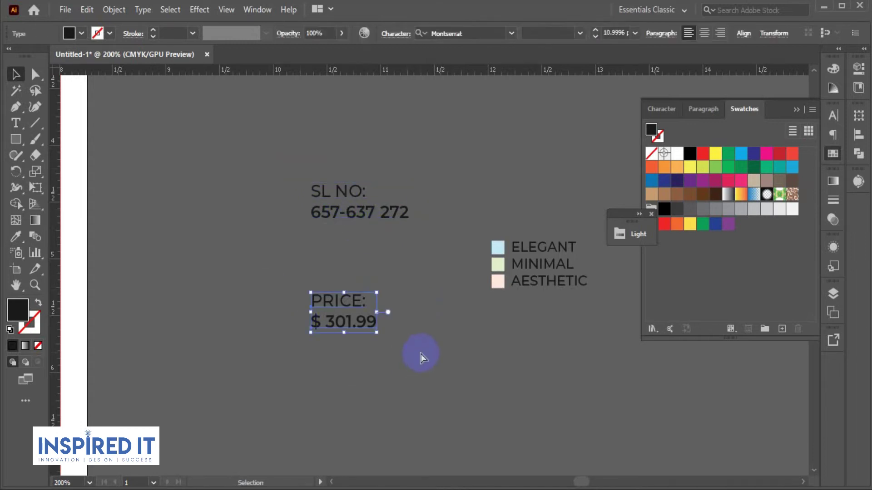
pyautogui.click(421, 352)
pyautogui.moveTo(380, 341); pyautogui.dragTo(512, 300)
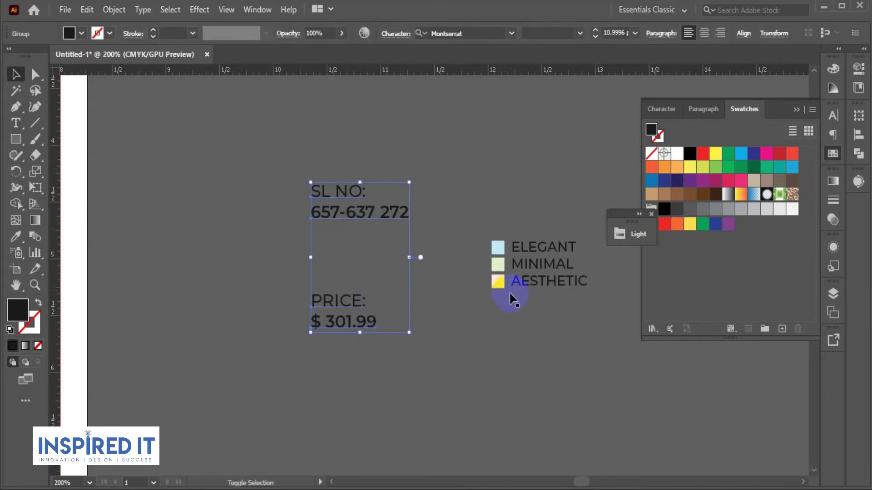
pyautogui.keyDown('shift'); pyautogui.click(523, 265); pyautogui.keyUp('shift')
pyautogui.click(418, 38)
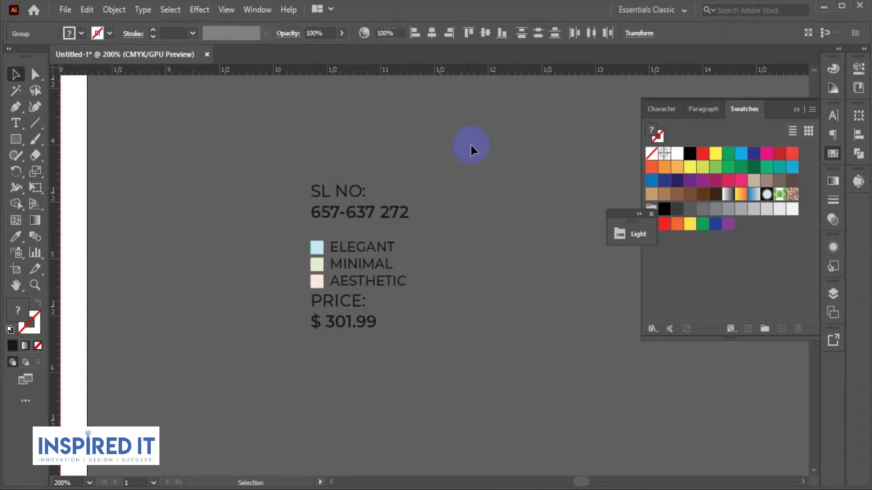
pyautogui.click(470, 143)
# Distribute the SL NO, bullet list and PRICE blocks evenly on their vertical centres.
pyautogui.click(324, 317)
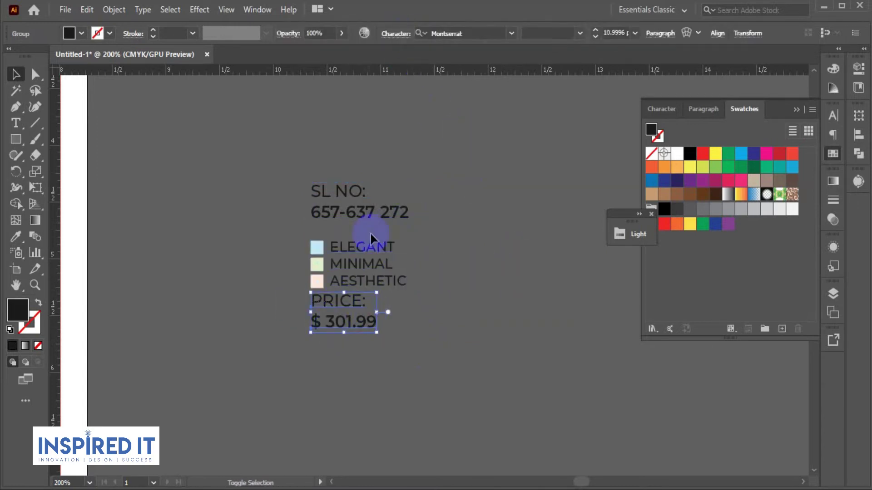
pyautogui.keyDown('shift'); pyautogui.click(363, 215); pyautogui.keyUp('shift')
pyautogui.keyDown('shift'); pyautogui.click(361, 249); pyautogui.keyUp('shift')
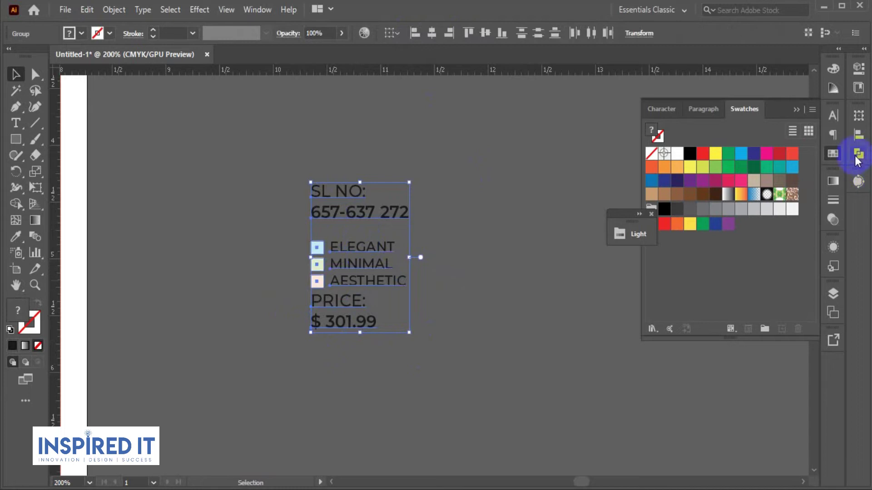
pyautogui.click(857, 135)
pyautogui.click(732, 185)
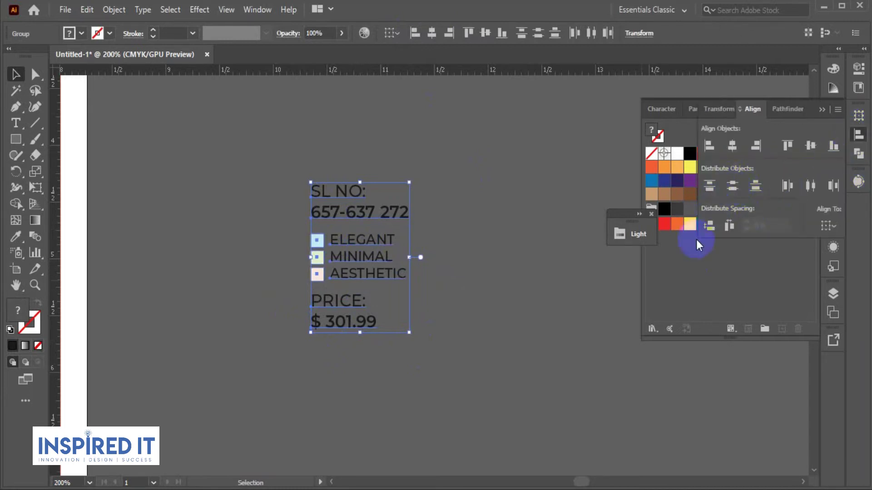
pyautogui.click(537, 362)
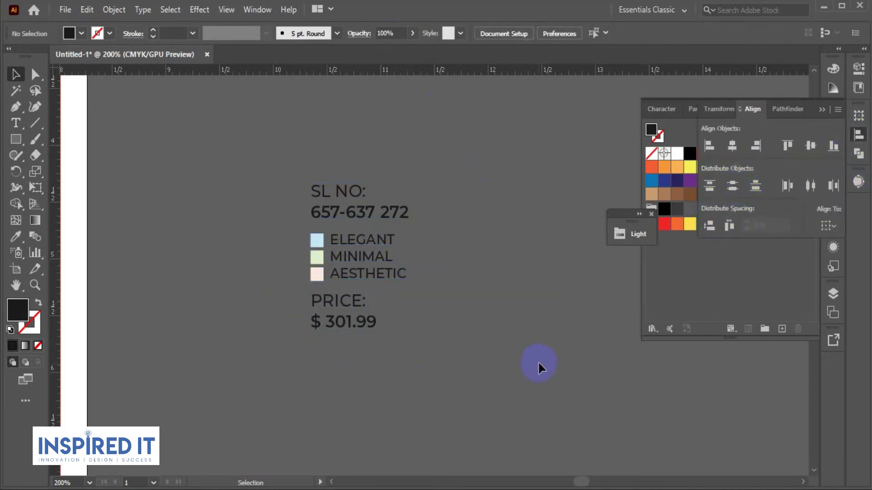
# Nudge the PRICE / $ 301.99 text down one step.
pyautogui.scroll(-2, 538, 361)
pyautogui.scroll(2, 502, 362)
pyautogui.click(429, 317)
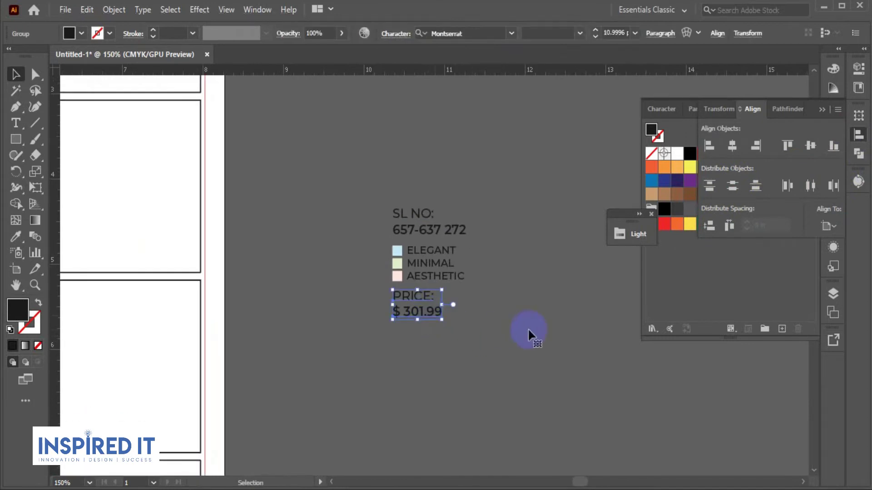
pyautogui.press('Down')
pyautogui.press('Down')
pyautogui.press('Down')
pyautogui.click(528, 328)
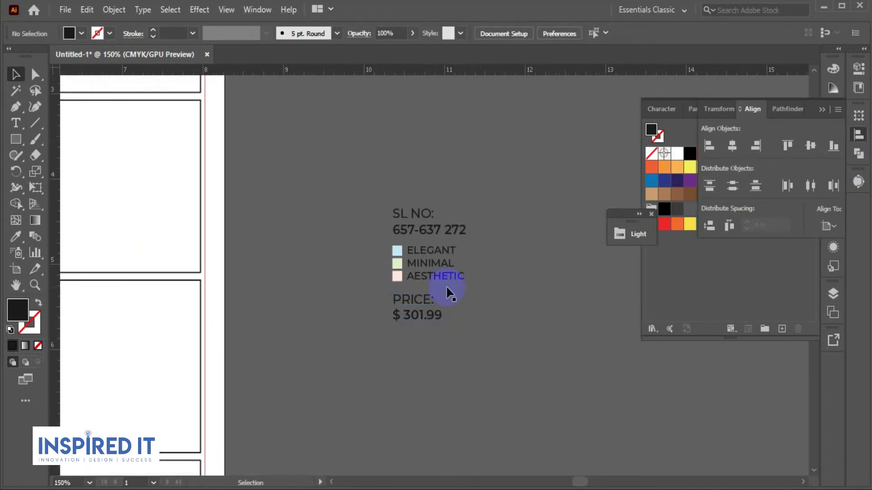
# Re-space the text blocks and move them into the black watch's card.
pyautogui.moveTo(460, 354); pyautogui.dragTo(690, 194)
pyautogui.click(737, 189)
pyautogui.click(572, 297)
pyautogui.scroll(-2, 566, 301)
pyautogui.moveTo(566, 303); pyautogui.dragTo(467, 311)
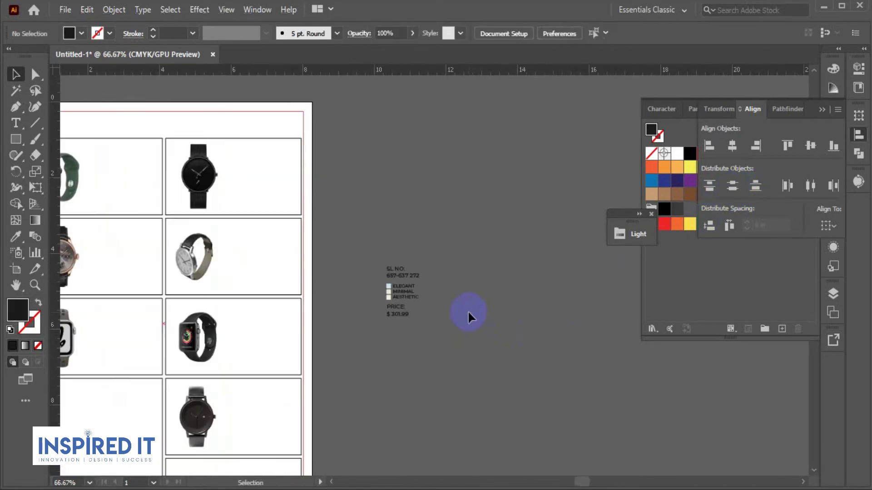
pyautogui.moveTo(381, 268); pyautogui.dragTo(252, 156)
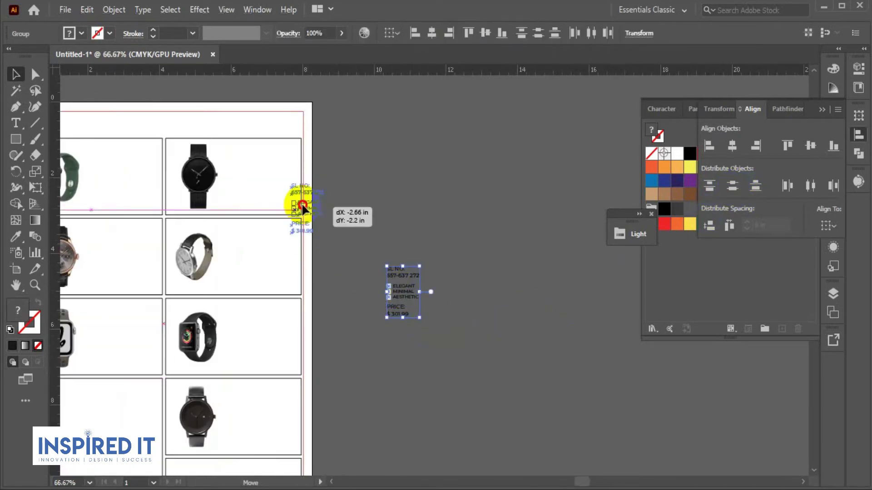
pyautogui.scroll(3, 398, 194)
pyautogui.moveTo(424, 214); pyautogui.dragTo(537, 272)
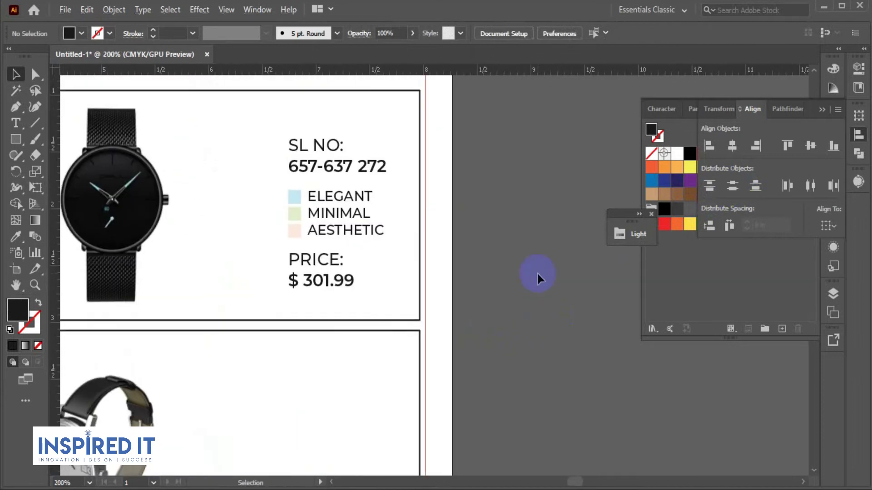
# Check the bullet list and SL NO/PRICE items inside the black watch card.
pyautogui.click(346, 233)
pyautogui.click(507, 266)
pyautogui.scroll(-1, 508, 266)
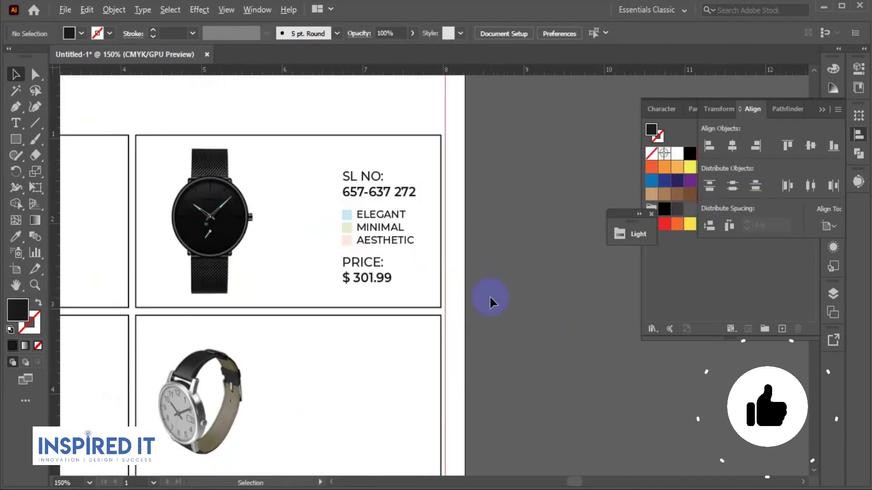
pyautogui.scroll(-1, 492, 308)
pyautogui.moveTo(492, 318); pyautogui.dragTo(530, 287)
pyautogui.scroll(2, 466, 240)
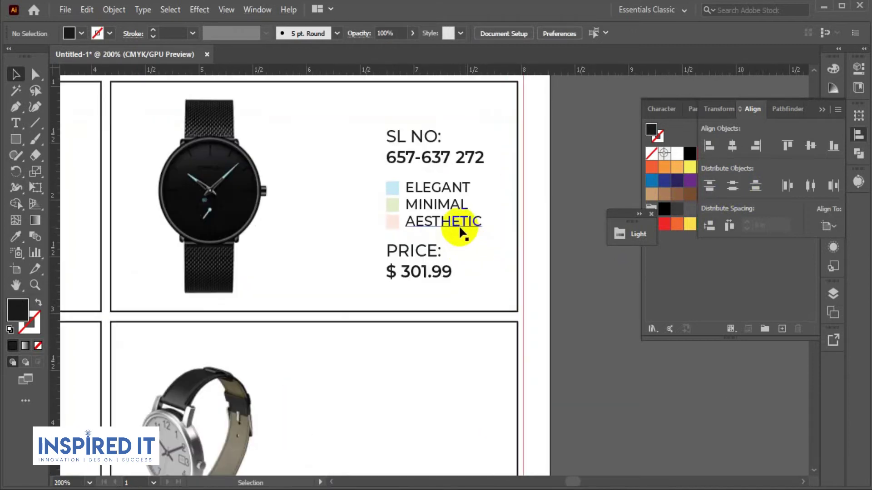
pyautogui.click(459, 225)
pyautogui.click(581, 271)
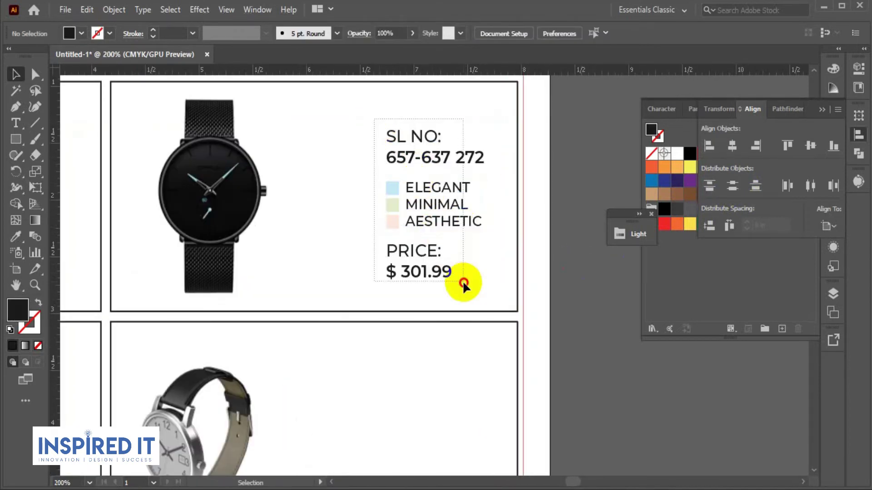
pyautogui.moveTo(370, 121); pyautogui.dragTo(452, 301)
pyautogui.press('a')
pyautogui.click(453, 301)
# Enlarge the SL NO, list and PRICE block to suit the card.
pyautogui.hotkey('ctrl', '1')
pyautogui.press('v')
pyautogui.click(409, 278)
pyautogui.moveTo(432, 289); pyautogui.dragTo(440, 296)
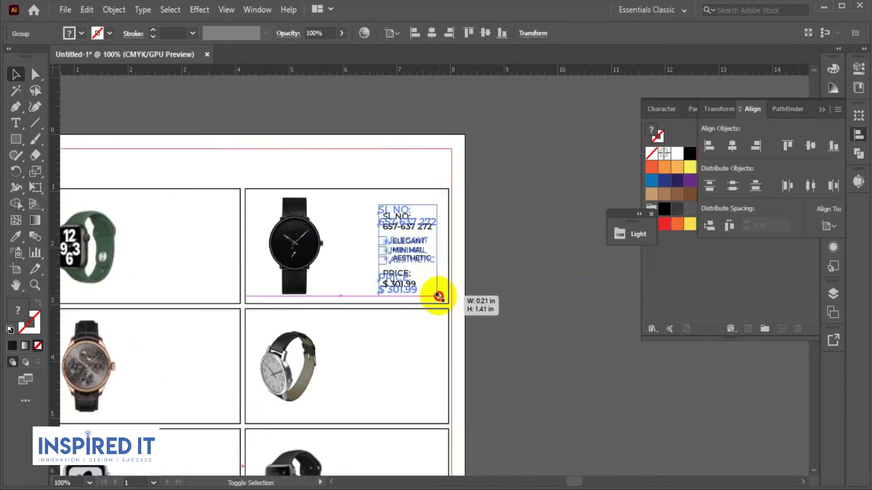
pyautogui.click(495, 286)
# Vertically centre the text block on the black watch, using the watch as key object.
pyautogui.moveTo(494, 288); pyautogui.dragTo(496, 227)
pyautogui.click(295, 195)
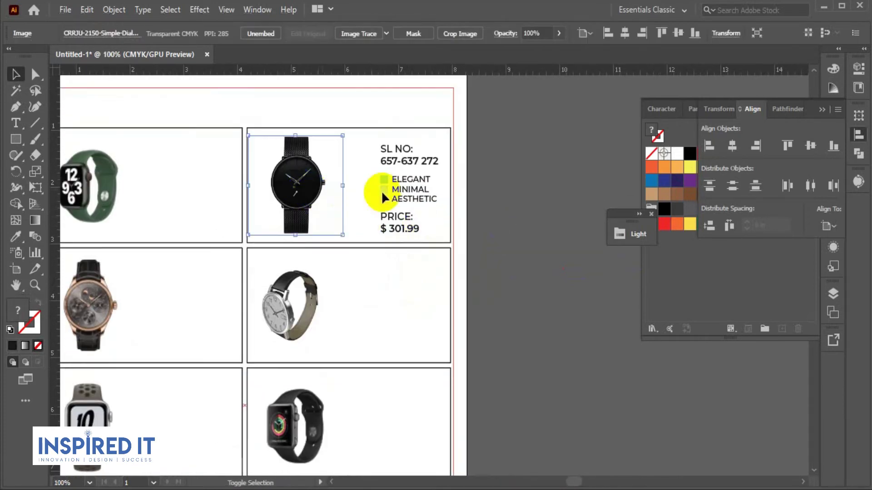
pyautogui.keyDown('shift'); pyautogui.click(381, 195); pyautogui.keyUp('shift')
pyautogui.click(299, 189)
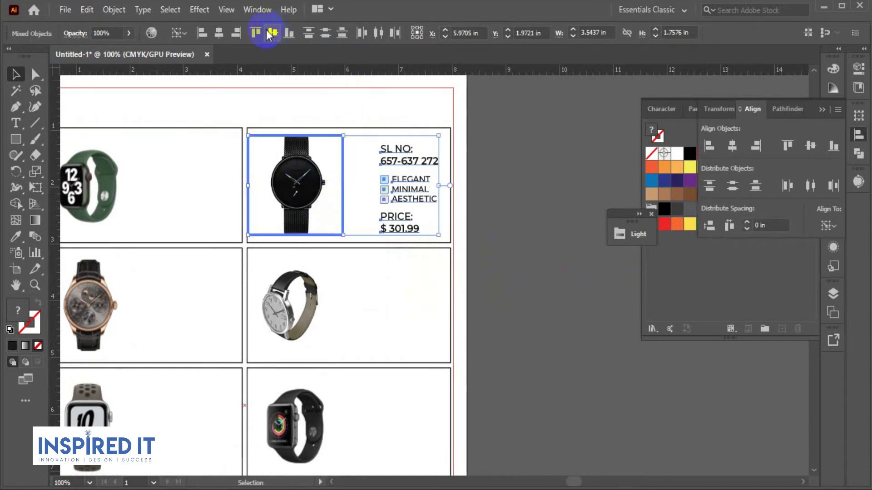
pyautogui.click(271, 33)
# Copy the serial and price text block down into the next four right-column watch cards.
pyautogui.click(538, 208)
pyautogui.moveTo(495, 246); pyautogui.dragTo(471, 208)
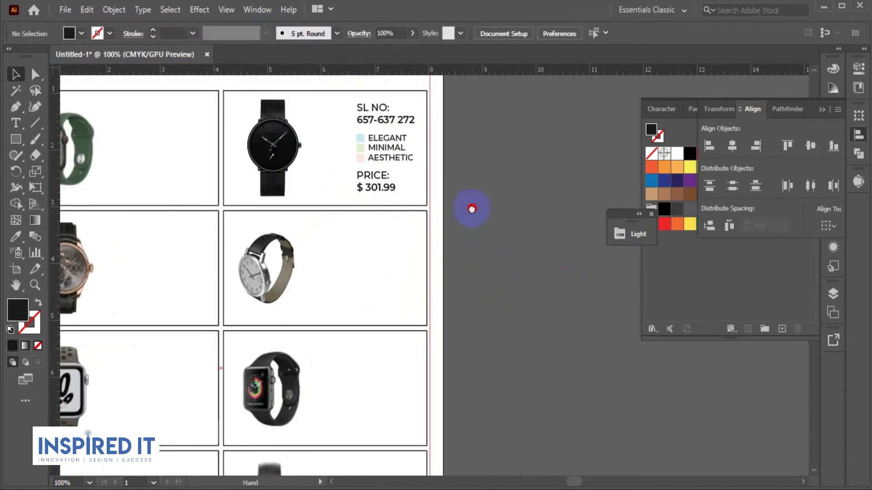
pyautogui.moveTo(393, 155); pyautogui.dragTo(396, 272)
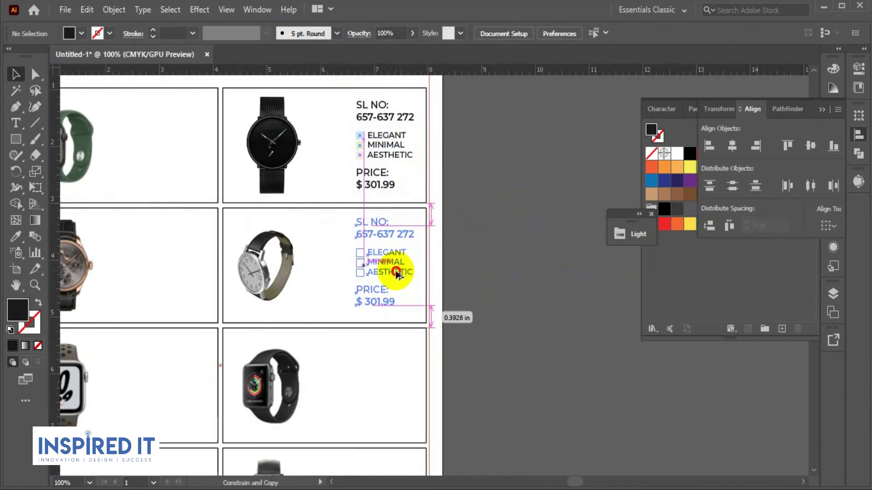
pyautogui.hotkey('ctrl', '-')
pyautogui.hotkey('ctrl', '-')
pyautogui.scroll(-1, 524, 301)
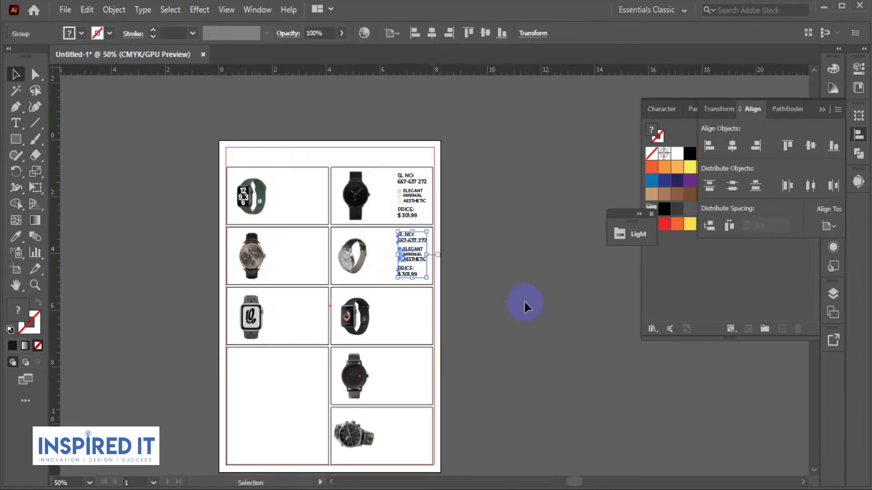
pyautogui.hotkey('ctrl', 'd')
pyautogui.hotkey('ctrl', 'd')
pyautogui.hotkey('ctrl', 'd')
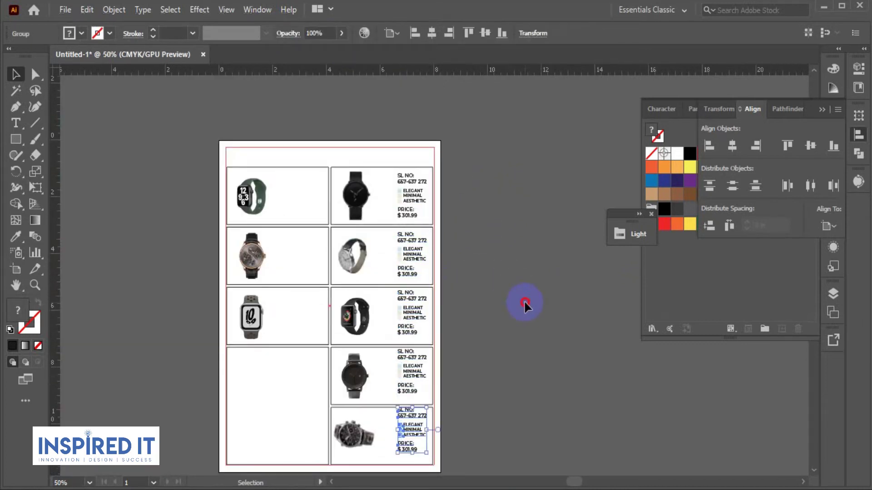
pyautogui.click(524, 300)
# Vertically centre the second- and third-row text blocks on their watches.
pyautogui.scroll(1, 415, 265)
pyautogui.scroll(1, 415, 271)
pyautogui.click(299, 249)
pyautogui.keyDown('shift'); pyautogui.click(372, 242); pyautogui.keyUp('shift')
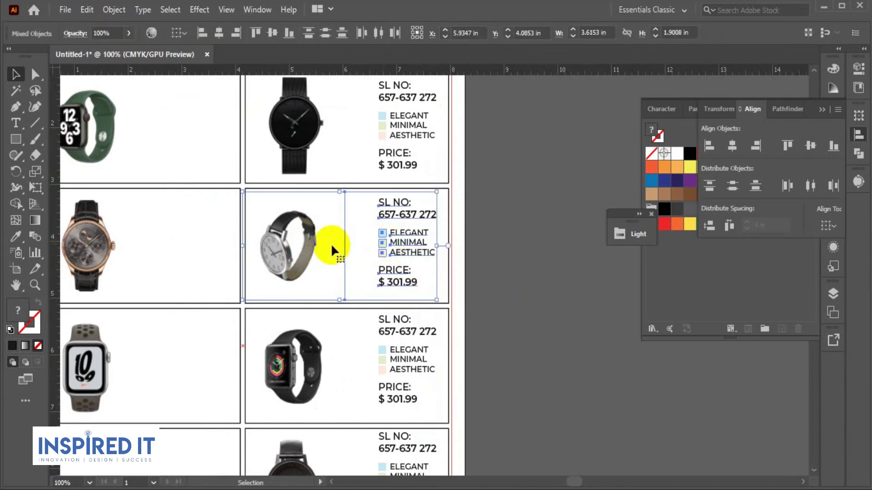
pyautogui.click(269, 33)
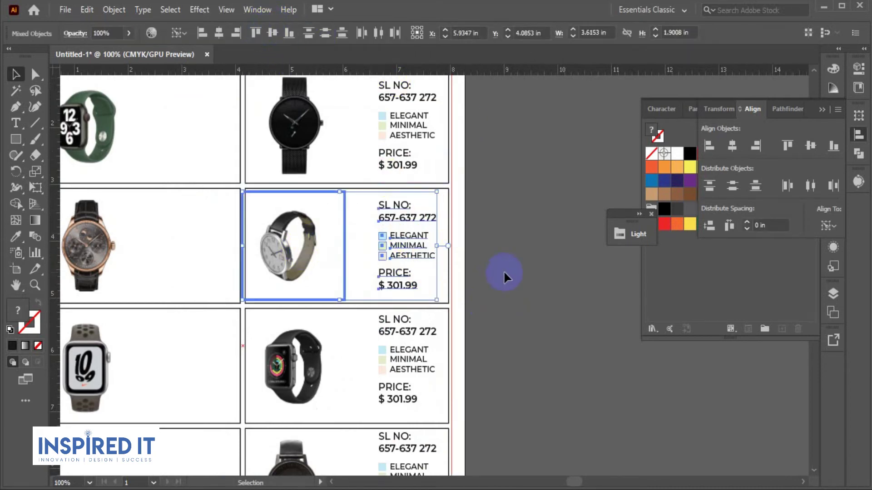
pyautogui.click(503, 270)
pyautogui.click(361, 365)
pyautogui.keyDown('shift'); pyautogui.click(311, 344); pyautogui.keyUp('shift')
pyautogui.click(272, 33)
# Vertically centre the fourth-row text block on its watch, using the watch as key object.
pyautogui.click(504, 304)
pyautogui.scroll(-1, 486, 244)
pyautogui.scroll(2, 329, 326)
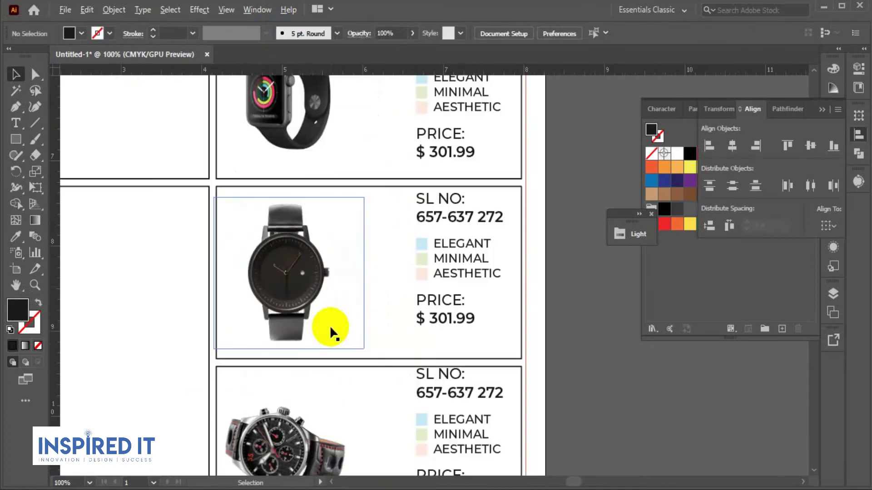
pyautogui.click(329, 325)
pyautogui.keyDown('shift'); pyautogui.click(499, 273); pyautogui.keyUp('shift')
pyautogui.click(326, 209)
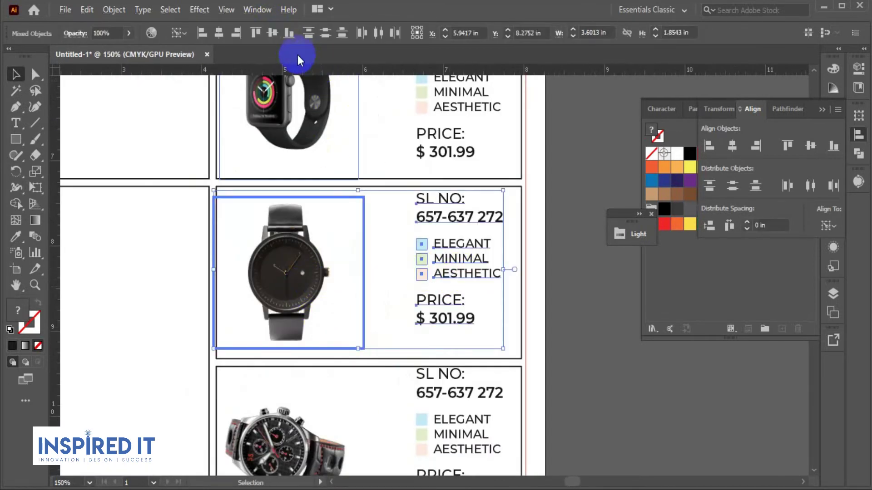
pyautogui.click(273, 33)
# Vertically centre the last-row text on the chronograph watch image.
pyautogui.click(562, 337)
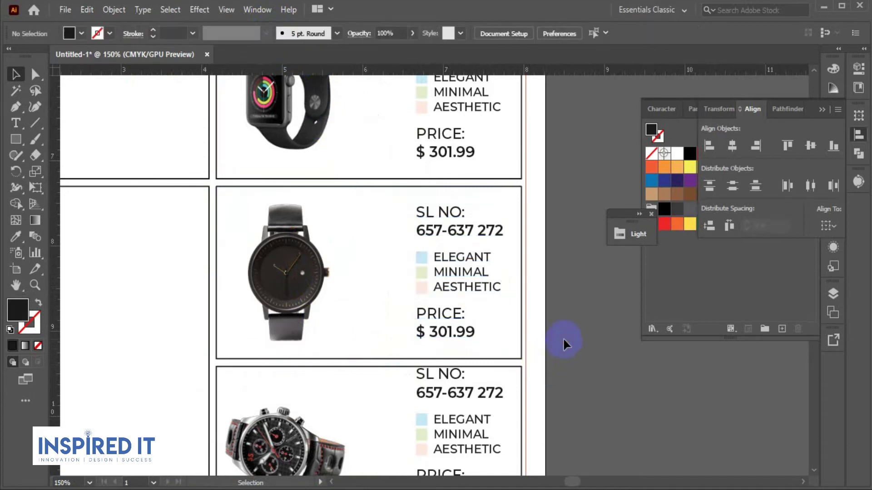
pyautogui.scroll(-1, 565, 336)
pyautogui.scroll(-3, 454, 327)
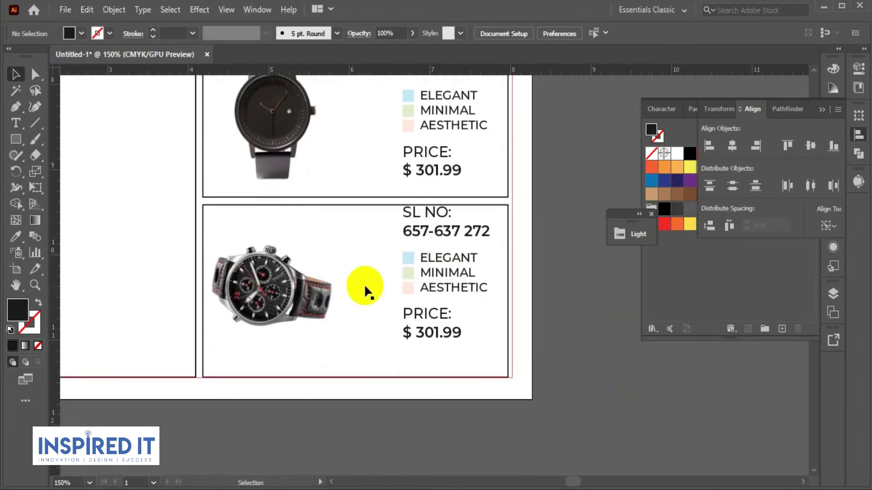
pyautogui.click(352, 285)
pyautogui.click(308, 288)
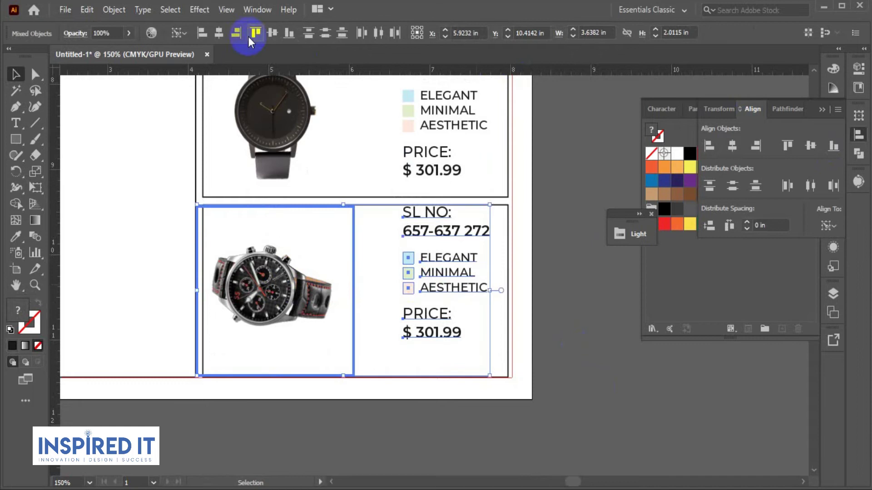
pyautogui.click(272, 32)
pyautogui.click(571, 285)
# Zoom out to the whole watch grid and collapse the Align and Swatches panels.
pyautogui.hotkey('ctrl', '-')
pyautogui.hotkey('ctrl', '-')
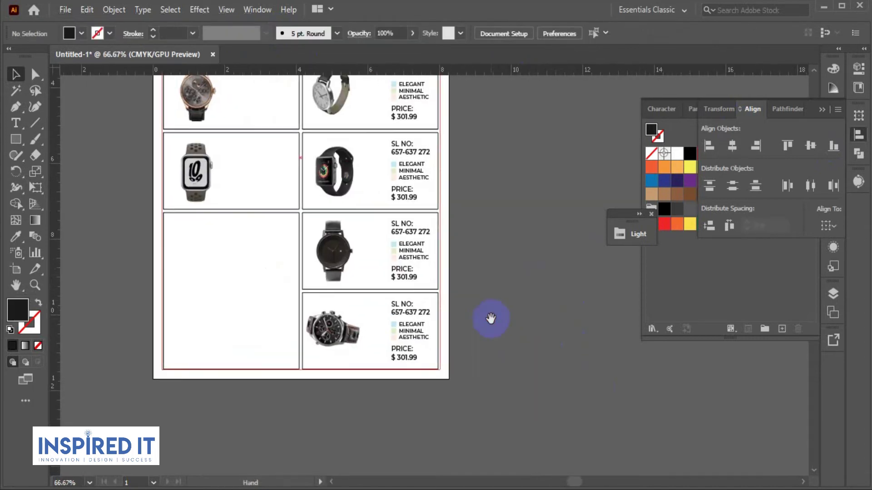
pyautogui.scroll(-1, 460, 238)
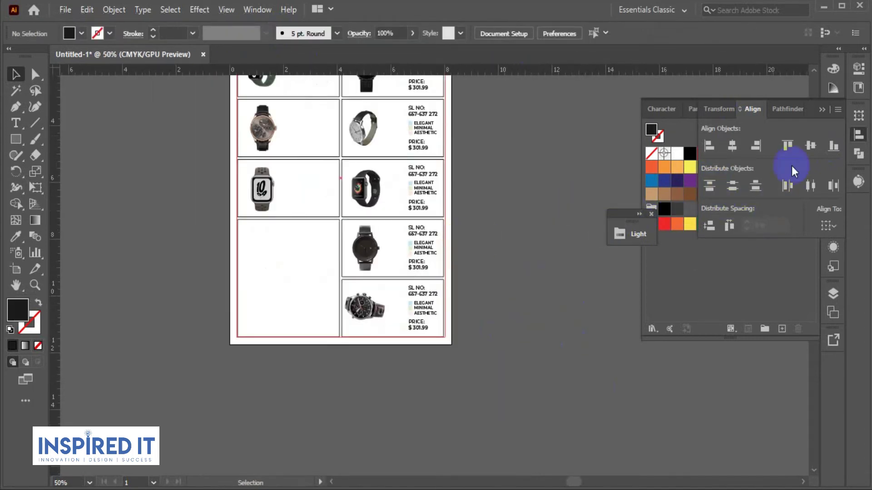
pyautogui.click(857, 134)
pyautogui.click(827, 149)
# Copy the top-right card's text into the first left card, then into the cards below.
pyautogui.moveTo(480, 231); pyautogui.dragTo(485, 284)
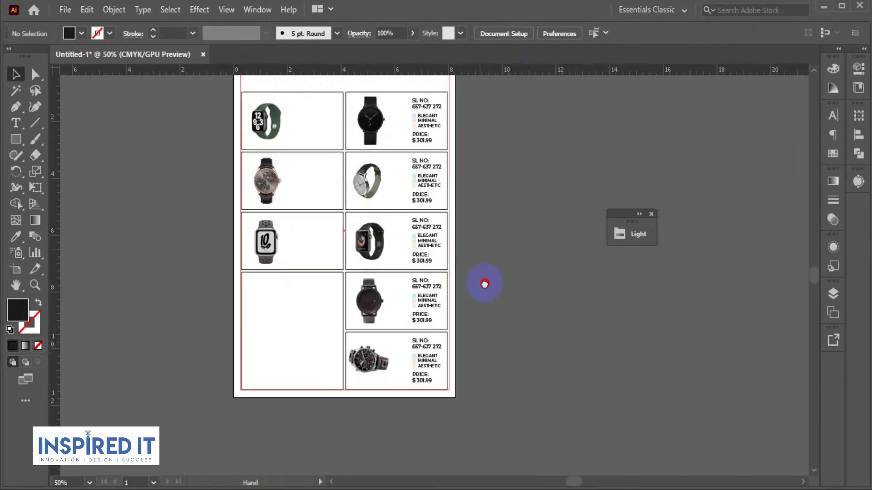
pyautogui.scroll(2, 432, 186)
pyautogui.moveTo(449, 178)
pyautogui.mouseDown()
pyautogui.moveTo(231, 179)
pyautogui.moveTo(243, 179)
pyautogui.mouseUp()
pyautogui.click(573, 163)
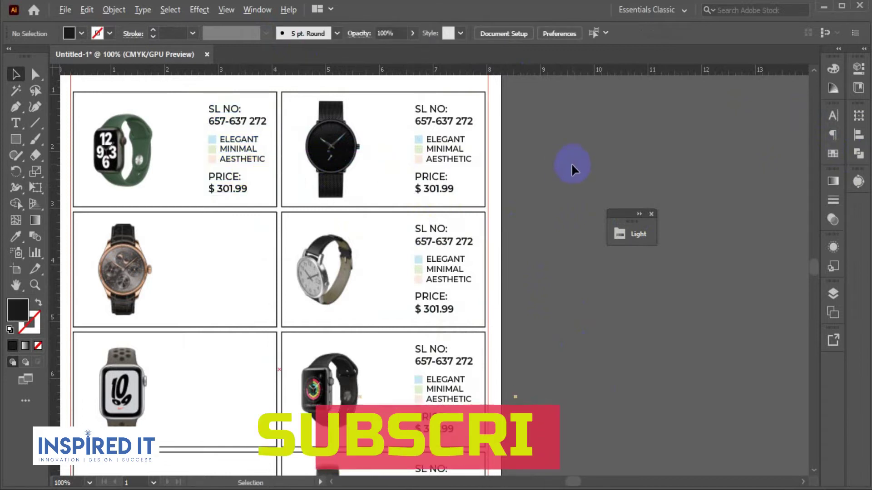
pyautogui.scroll(-1, 572, 167)
pyautogui.moveTo(362, 170); pyautogui.dragTo(362, 244)
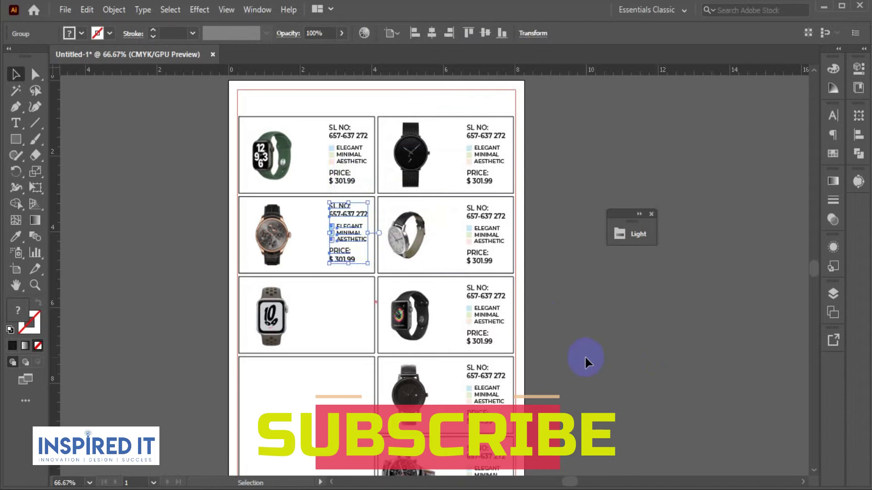
pyautogui.hotkey('ctrl', 'd')
pyautogui.click(584, 355)
# Vertically centre the text on the watch image in the first and second left cards.
pyautogui.click(284, 154)
pyautogui.keyDown('shift'); pyautogui.click(344, 162); pyautogui.keyUp('shift')
pyautogui.click(289, 157)
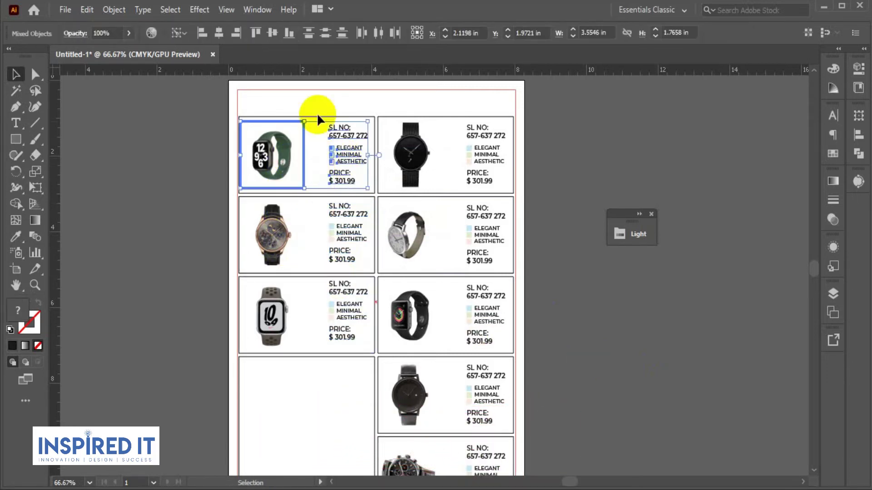
pyautogui.click(574, 149)
pyautogui.click(270, 225)
pyautogui.keyDown('shift'); pyautogui.click(351, 229); pyautogui.keyUp('shift')
pyautogui.click(262, 233)
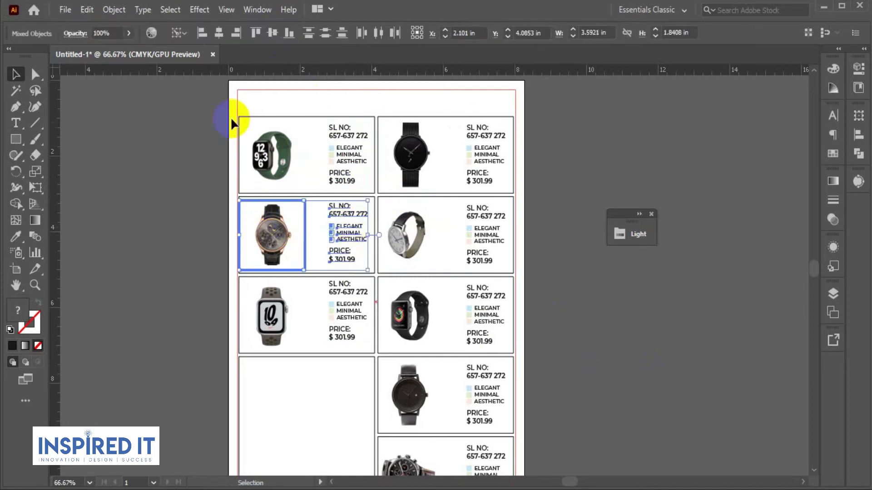
pyautogui.click(272, 32)
pyautogui.click(557, 193)
# Vertically centre the third left card's text on its watch image.
pyautogui.click(272, 302)
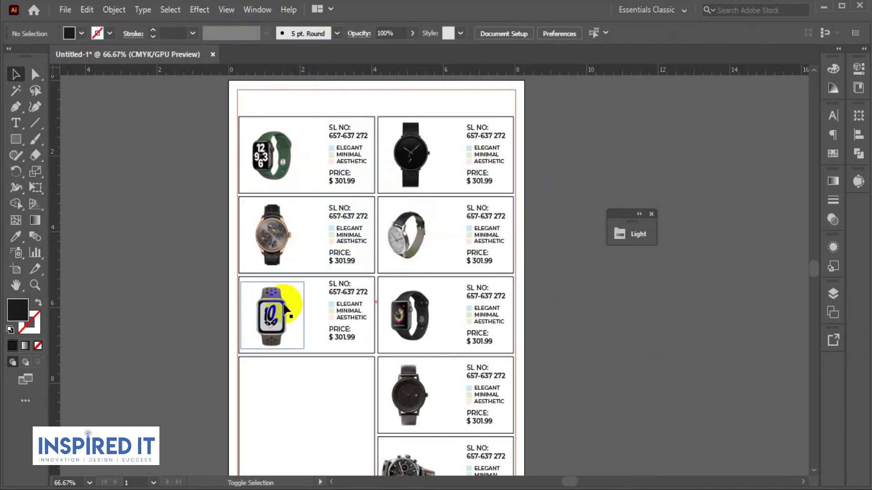
pyautogui.keyDown('shift'); pyautogui.click(345, 311); pyautogui.keyUp('shift')
pyautogui.click(271, 313)
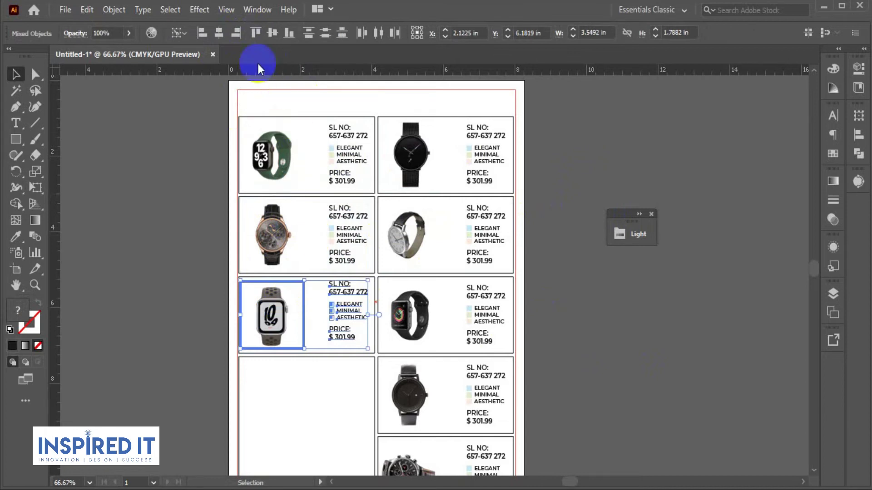
pyautogui.click(273, 33)
pyautogui.click(611, 385)
pyautogui.hscroll(1, 604, 436)
pyautogui.scroll(-1, 604, 436)
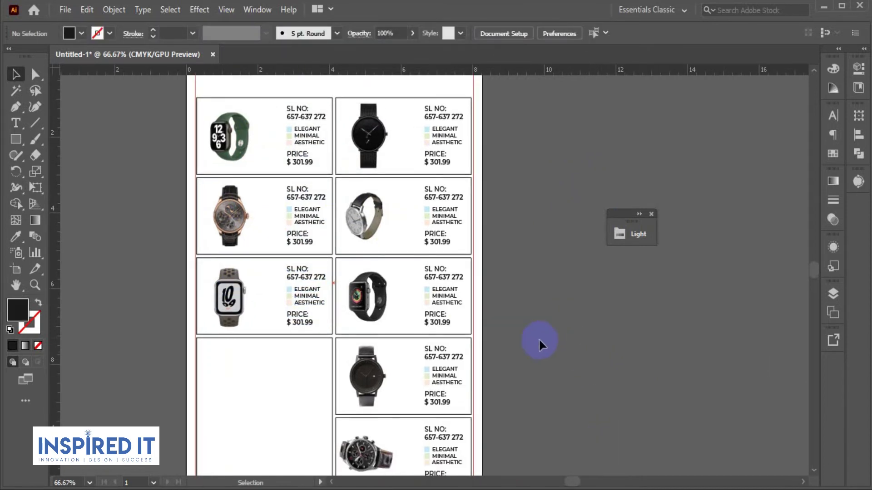
pyautogui.scroll(-2, 510, 266)
pyautogui.hscroll(1, 511, 266)
# Draw a 3.8 × 0.42 in black bar across the top of the empty bottom-left card.
pyautogui.scroll(2, 510, 266)
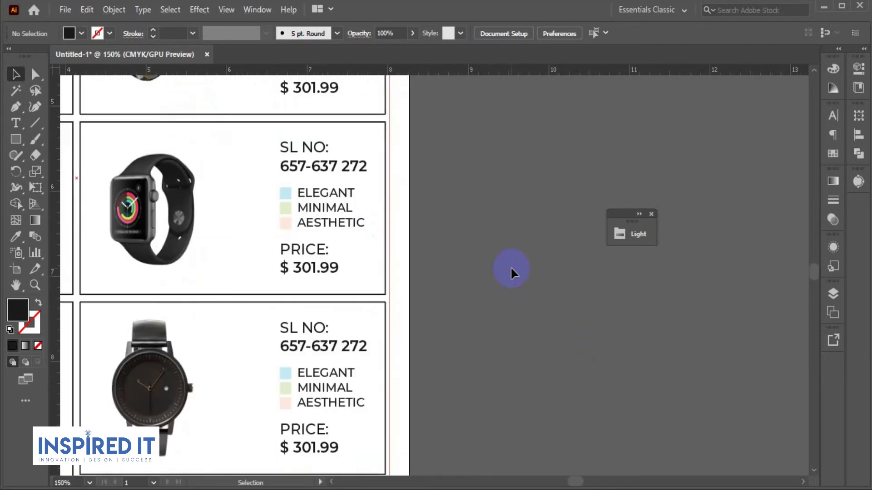
pyautogui.scroll(-2, 511, 271)
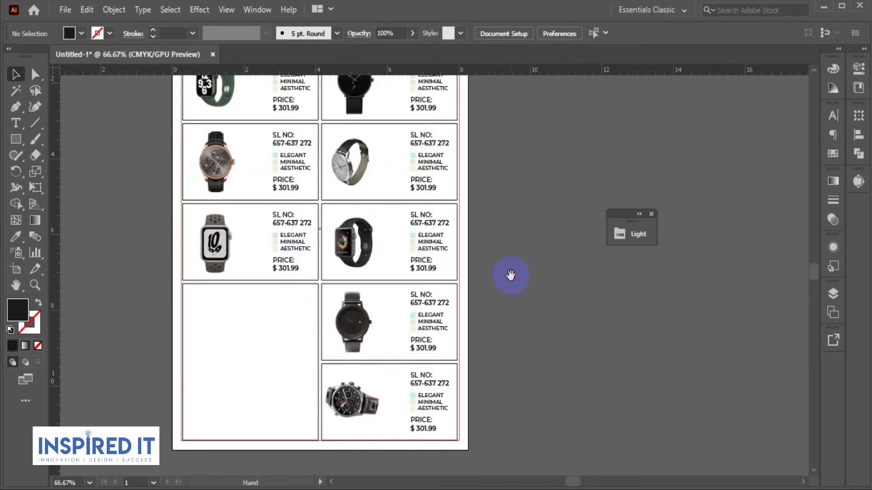
pyautogui.scroll(1, 518, 286)
pyautogui.hscroll(-1, 518, 286)
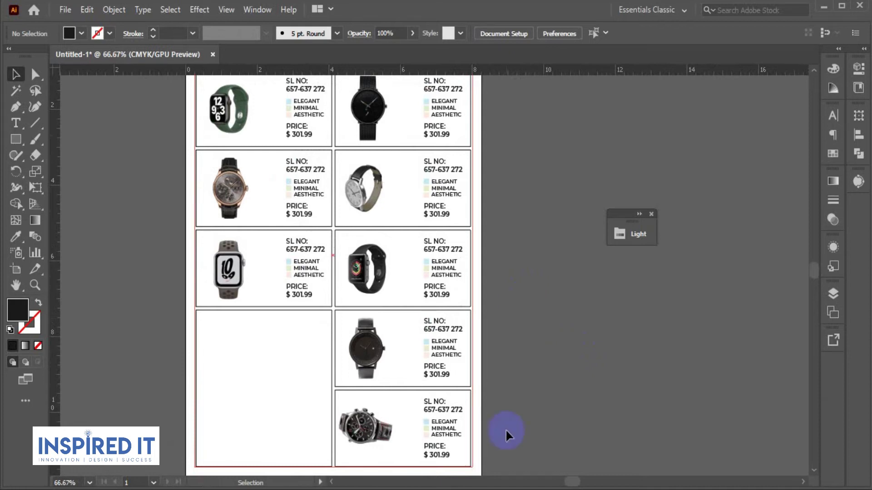
pyautogui.moveTo(410, 402); pyautogui.dragTo(327, 382)
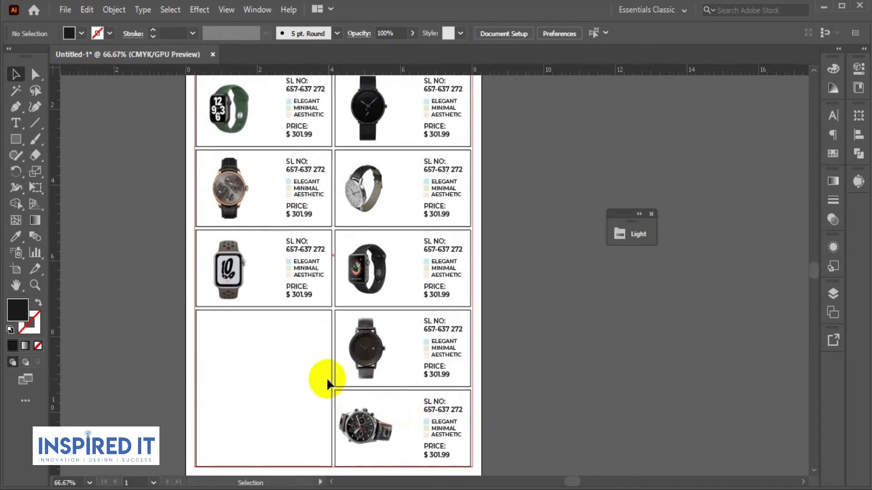
pyautogui.moveTo(291, 357); pyautogui.dragTo(304, 281)
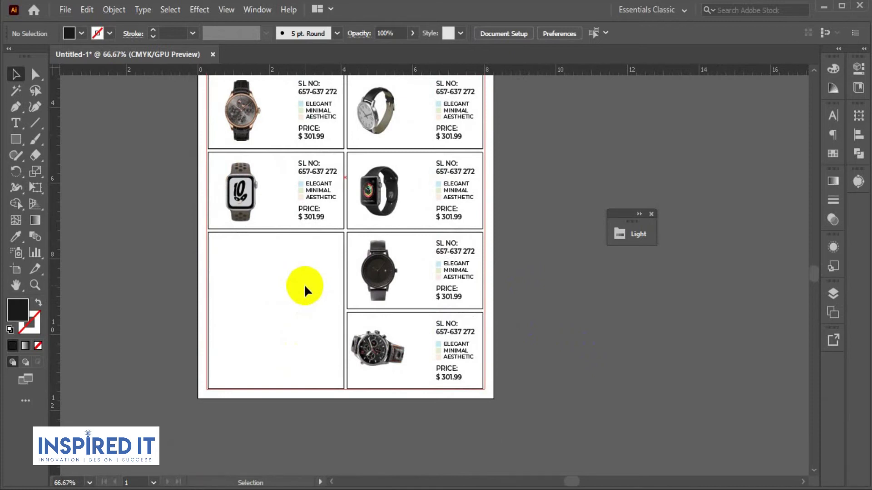
pyautogui.moveTo(512, 224)
pyautogui.mouseDown()
pyautogui.moveTo(518, 295)
pyautogui.moveTo(541, 245)
pyautogui.mouseUp()
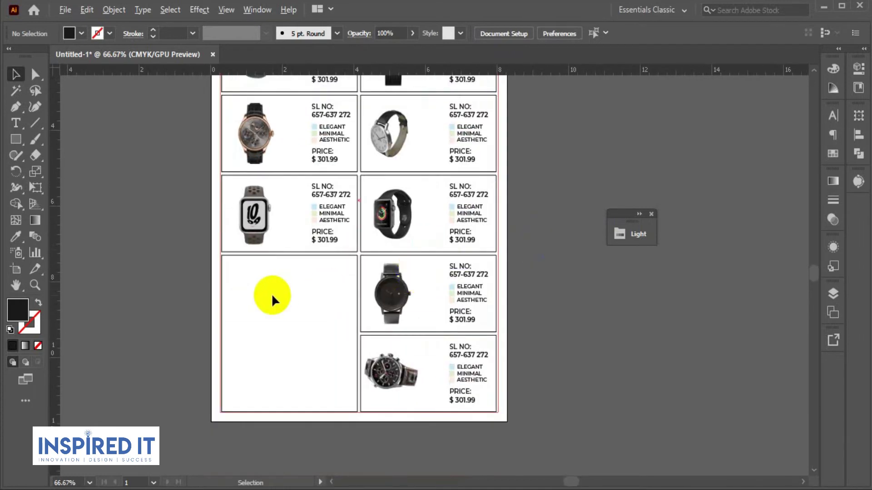
pyautogui.scroll(2, 271, 293)
pyautogui.click(8, 139)
pyautogui.moveTo(158, 204); pyautogui.dragTo(464, 235)
pyautogui.click(15, 74)
pyautogui.click(97, 139)
pyautogui.hotkey('ctrl', '-')
pyautogui.hotkey('ctrl', '-')
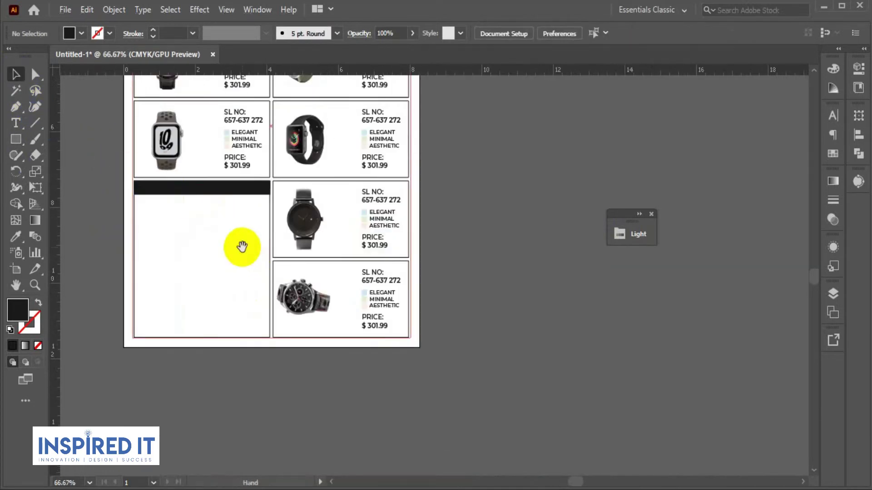
# Draw a 0.75 pt horizontal line beneath the black bar.
pyautogui.click(35, 123)
pyautogui.hotkey('ctrl', '+')
pyautogui.hotkey('ctrl', '+')
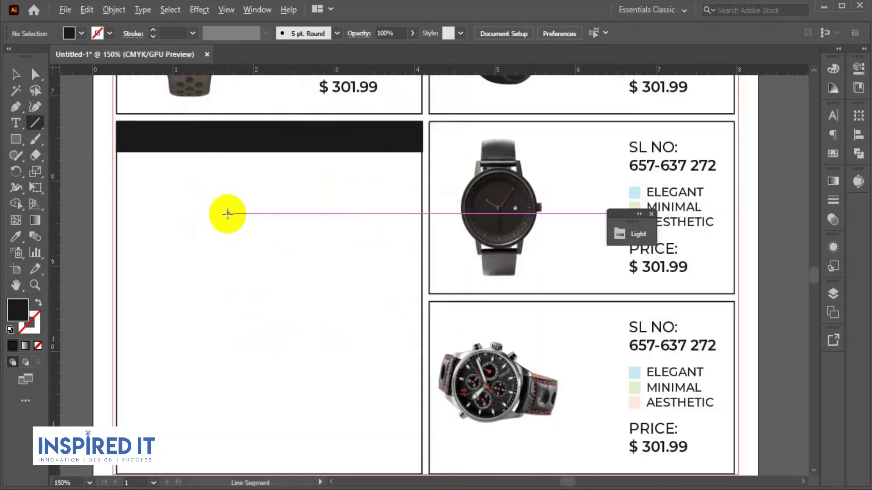
pyautogui.moveTo(117, 178); pyautogui.dragTo(423, 178)
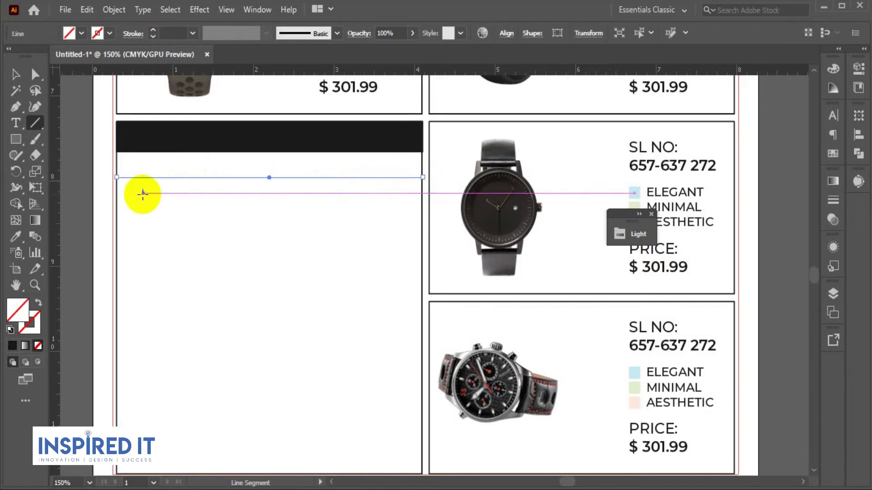
pyautogui.click(154, 30)
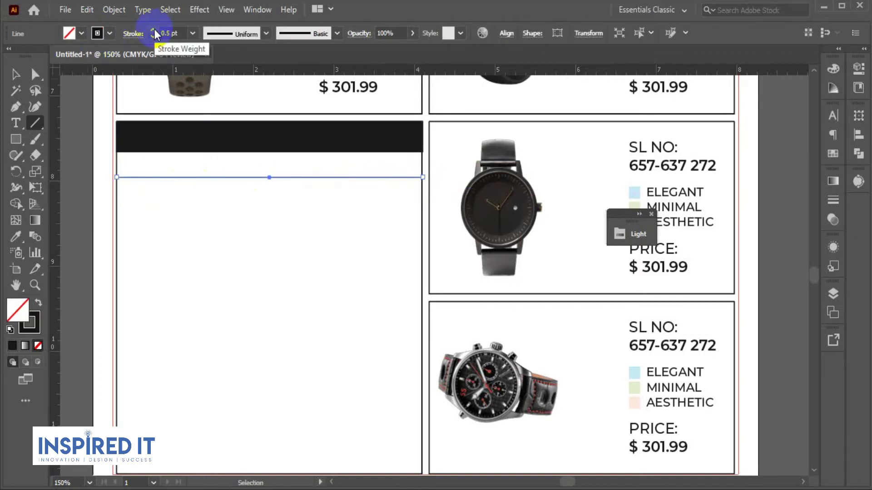
pyautogui.click(15, 74)
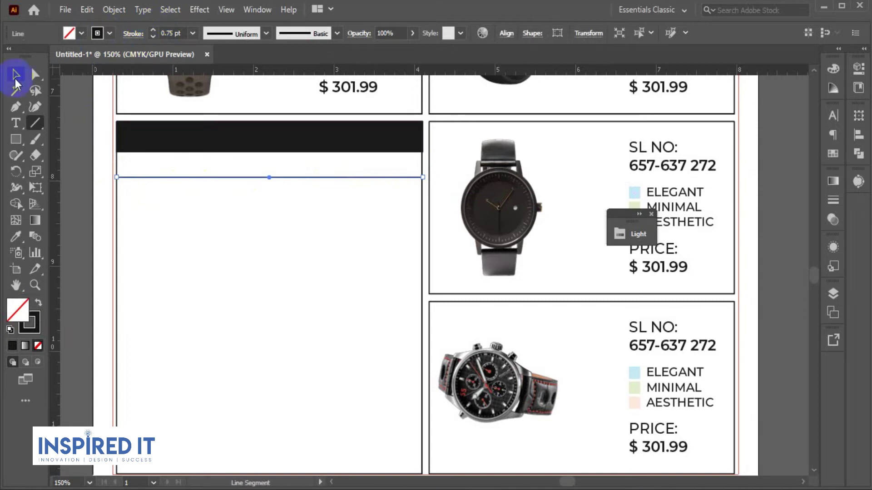
# Duplicate the line downward into a stack of evenly spaced list lines.
pyautogui.moveTo(284, 180); pyautogui.dragTo(281, 206)
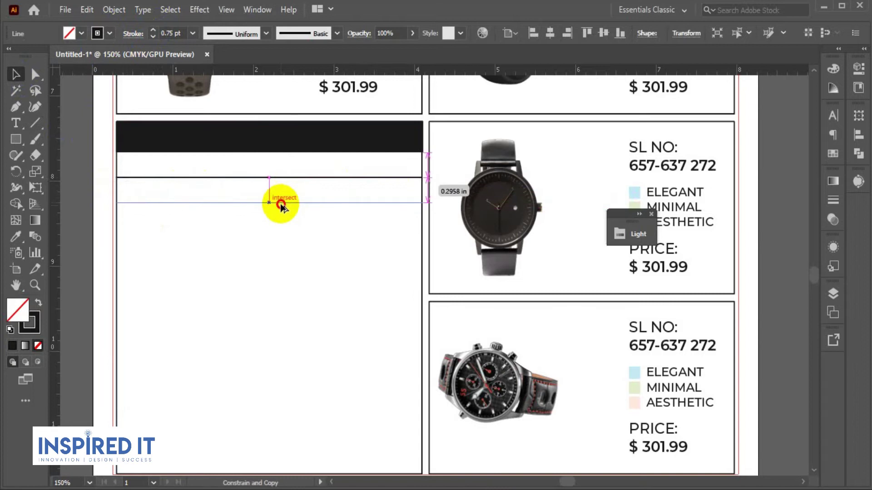
pyautogui.moveTo(281, 207); pyautogui.dragTo(281, 206)
pyautogui.scroll(-2, 159, 216)
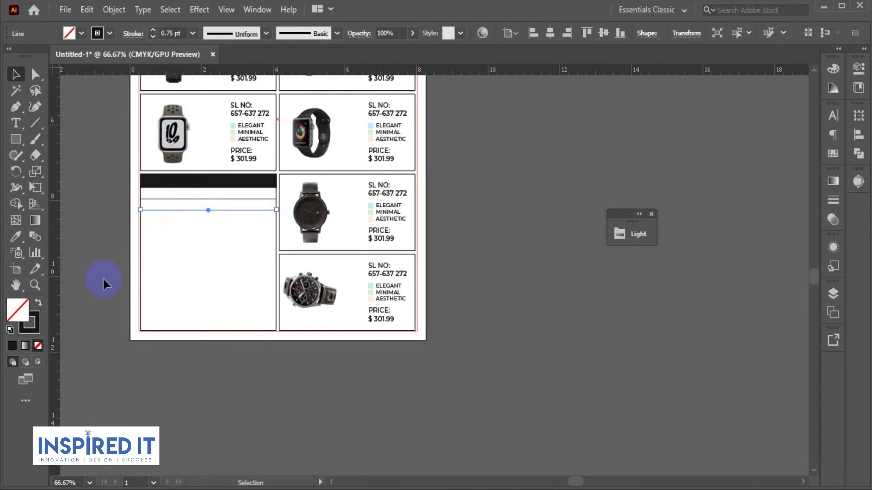
pyautogui.hotkey('ctrl', 'd')
pyautogui.hotkey('ctrl', 'd')
pyautogui.hotkey('ctrl', 'd')
pyautogui.hotkey('ctrl', 'd')
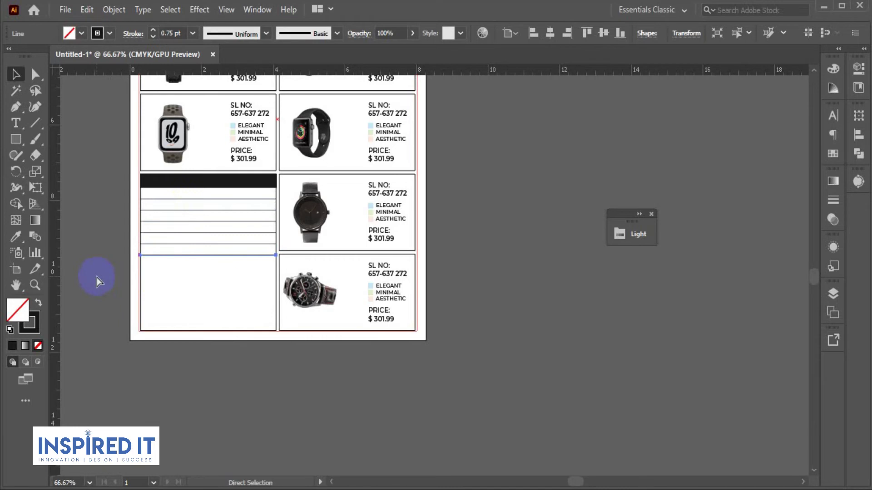
pyautogui.press('v')
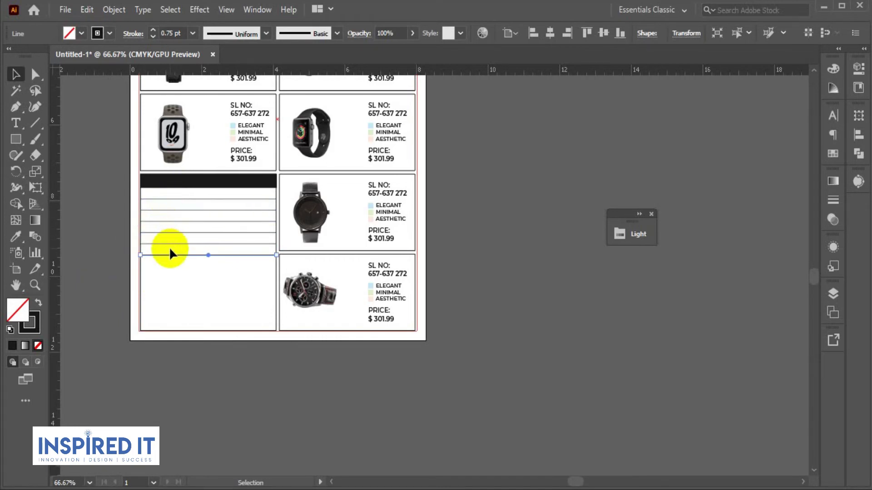
pyautogui.hotkey('ctrl', 'd')
pyautogui.hotkey('ctrl', 'd')
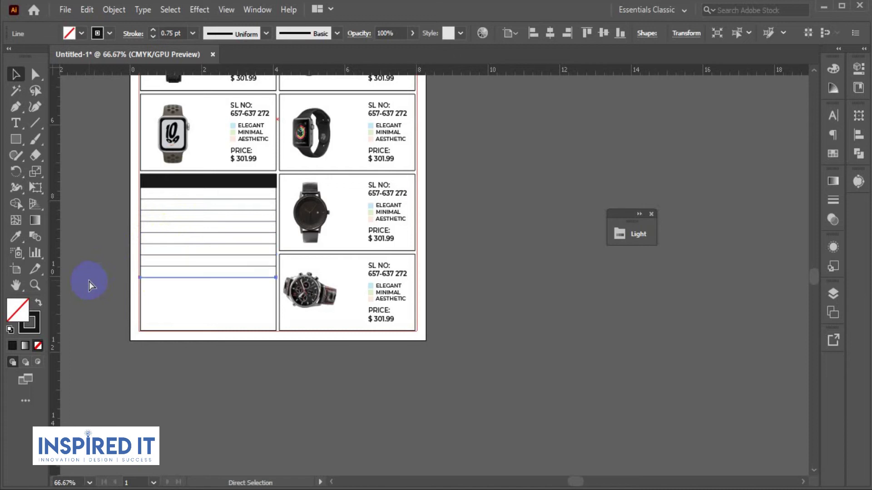
pyautogui.click(86, 284)
pyautogui.keyDown('alt'); pyautogui.scroll(1, 196, 285); pyautogui.keyUp('alt')
# Delete the table card's outer border, then select the lowest line with the bottom-right card.
pyautogui.click(136, 352)
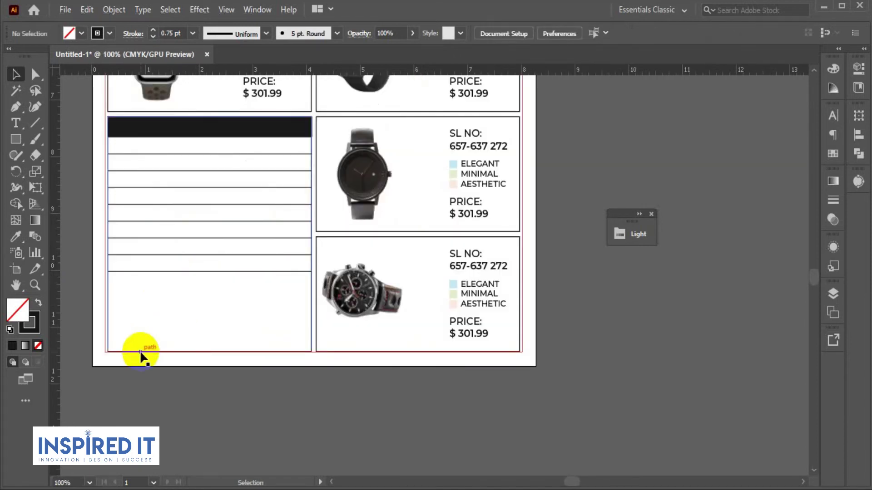
pyautogui.press('Delete')
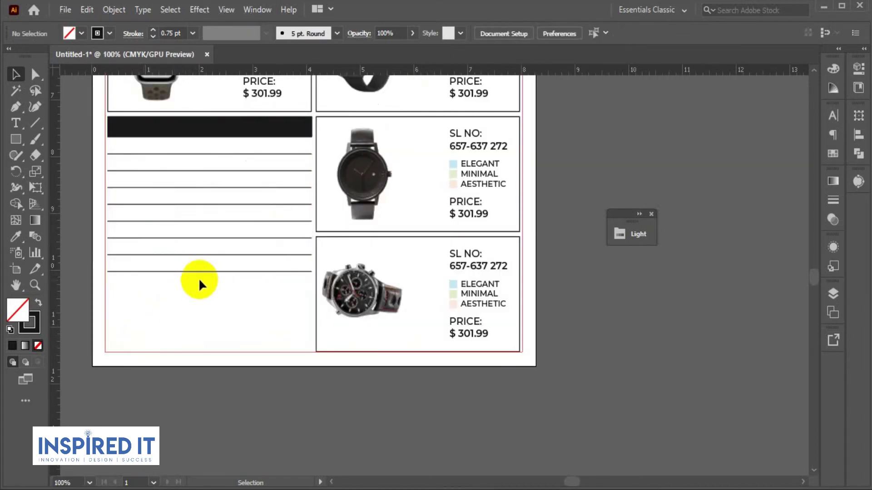
pyautogui.click(201, 271)
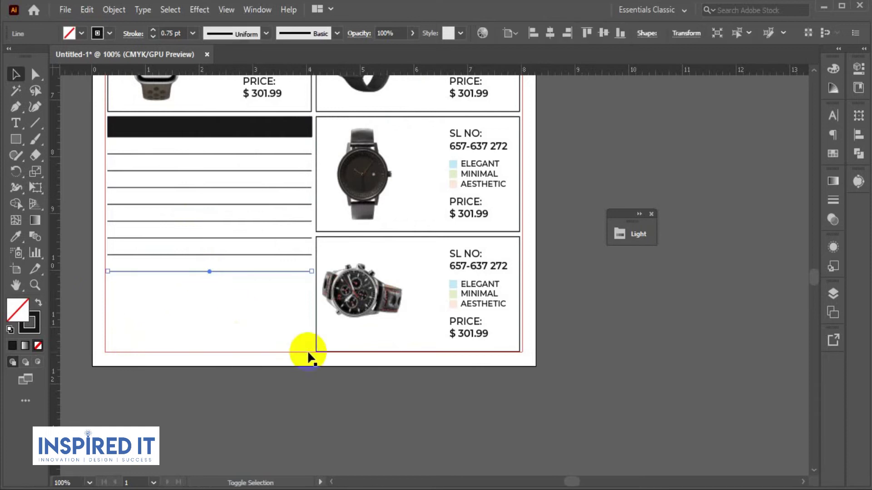
pyautogui.keyDown('shift'); pyautogui.click(429, 351); pyautogui.keyUp('shift')
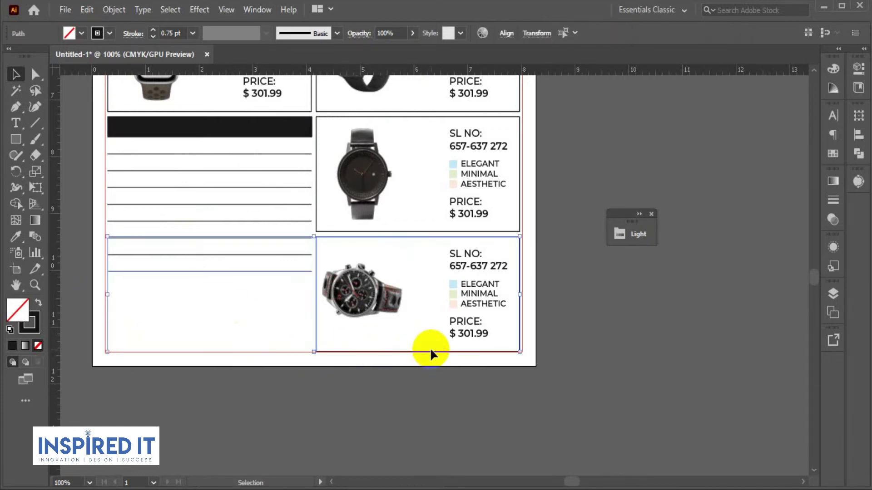
pyautogui.click(430, 354)
pyautogui.click(282, 272)
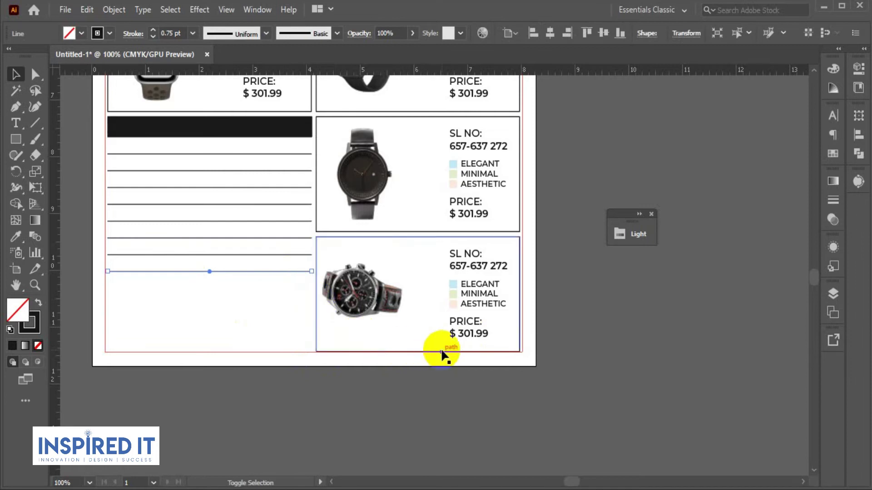
pyautogui.keyDown('shift'); pyautogui.click(520, 347); pyautogui.keyUp('shift')
pyautogui.click(858, 135)
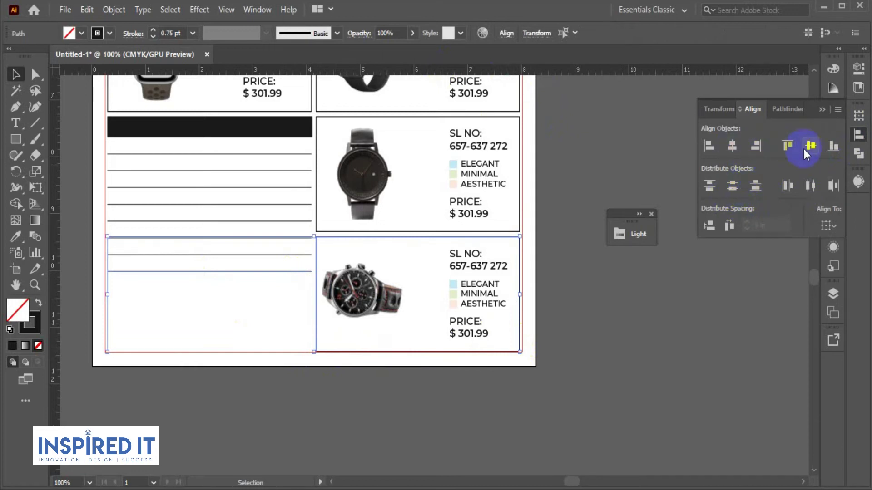
# Align the lowest line to the card bottom and distribute the list lines evenly.
pyautogui.click(829, 148)
pyautogui.click(702, 341)
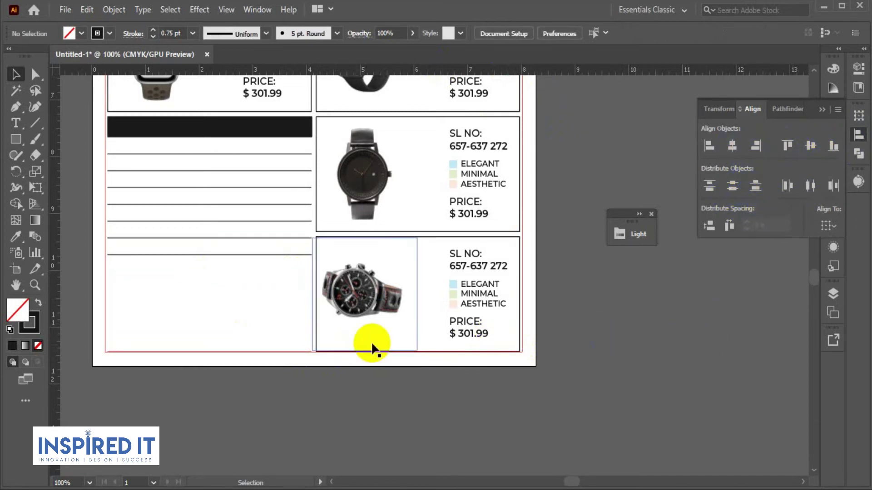
pyautogui.moveTo(98, 147); pyautogui.dragTo(184, 356)
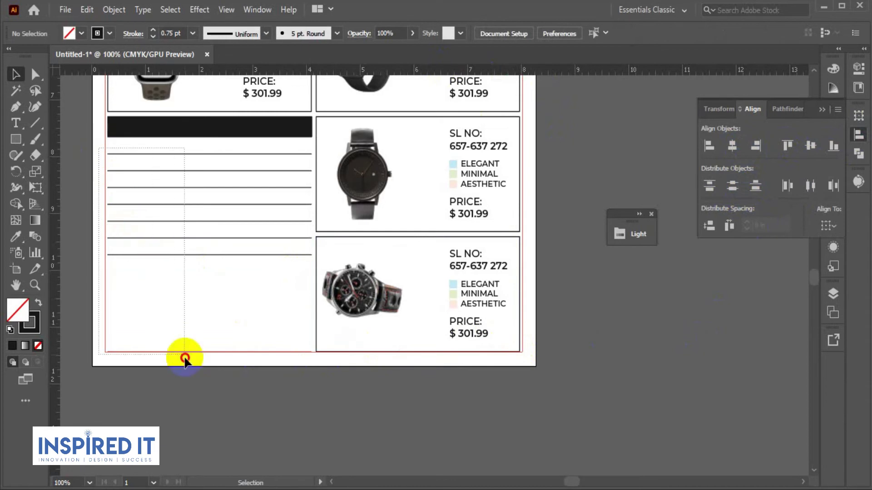
pyautogui.click(732, 186)
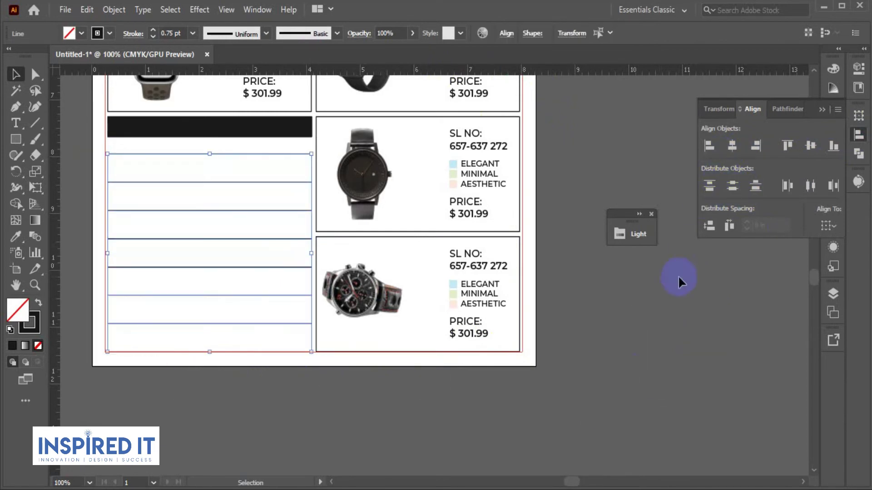
pyautogui.click(666, 282)
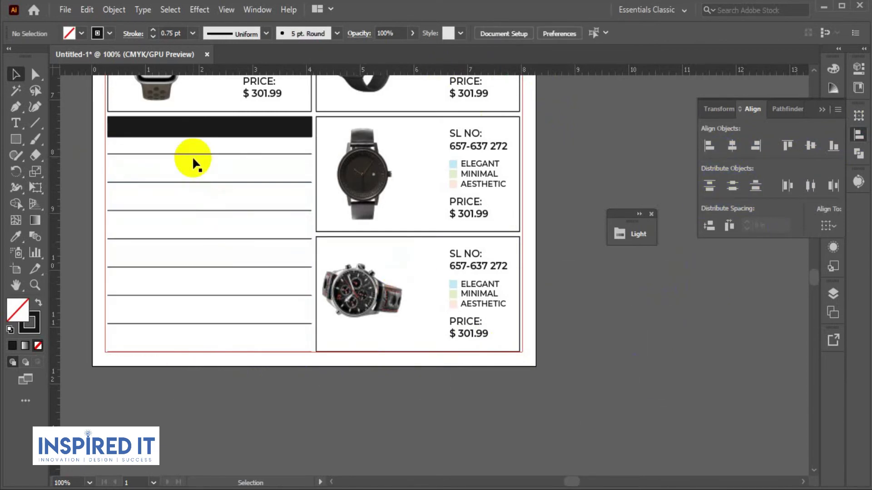
# Nudge one line down, then respace the black bar and list lines with equal gaps.
pyautogui.scroll(1, 149, 156)
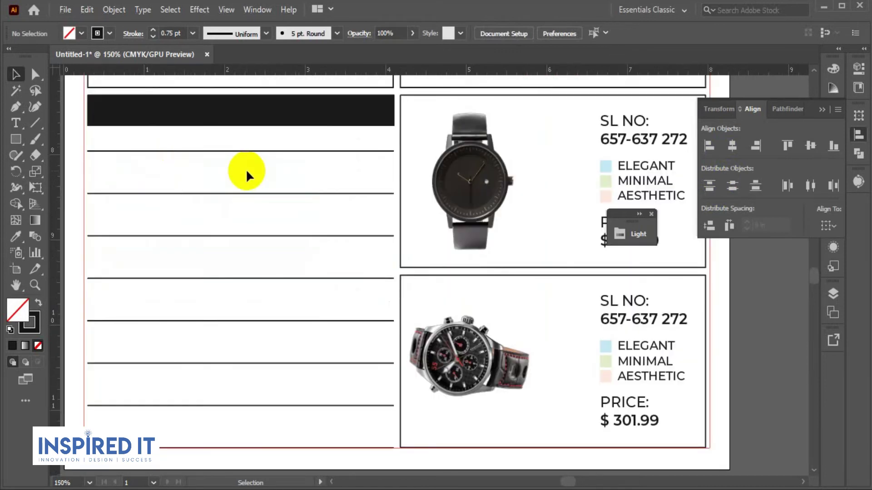
pyautogui.moveTo(205, 150); pyautogui.dragTo(204, 160)
pyautogui.click(71, 187)
pyautogui.scroll(-1, 73, 183)
pyautogui.moveTo(72, 132)
pyautogui.mouseDown()
pyautogui.moveTo(109, 196)
pyautogui.moveTo(133, 370)
pyautogui.mouseUp()
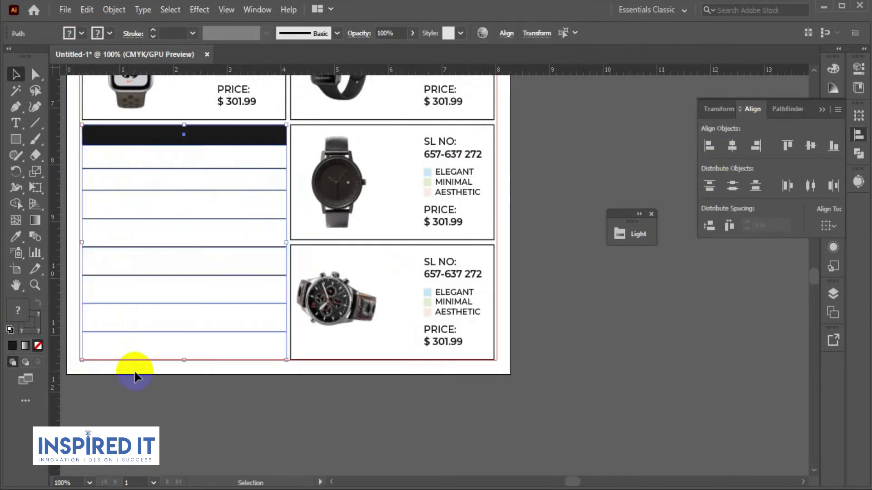
pyautogui.click(732, 186)
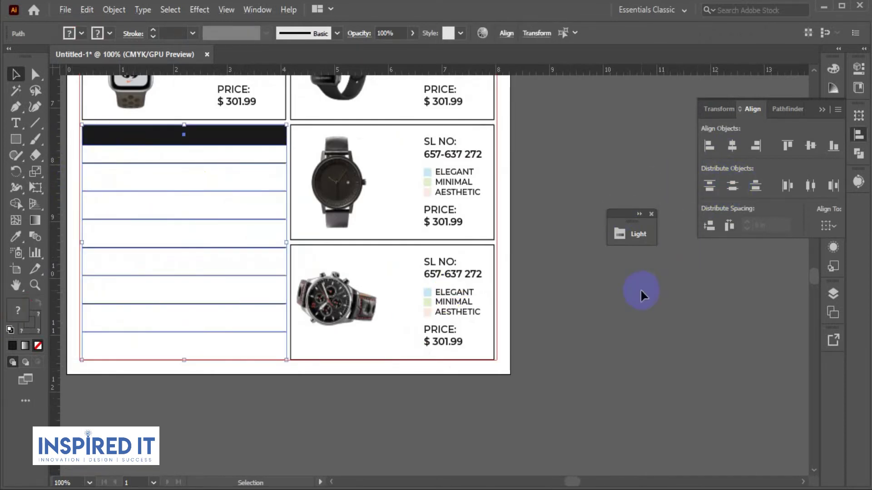
pyautogui.click(726, 192)
pyautogui.click(715, 222)
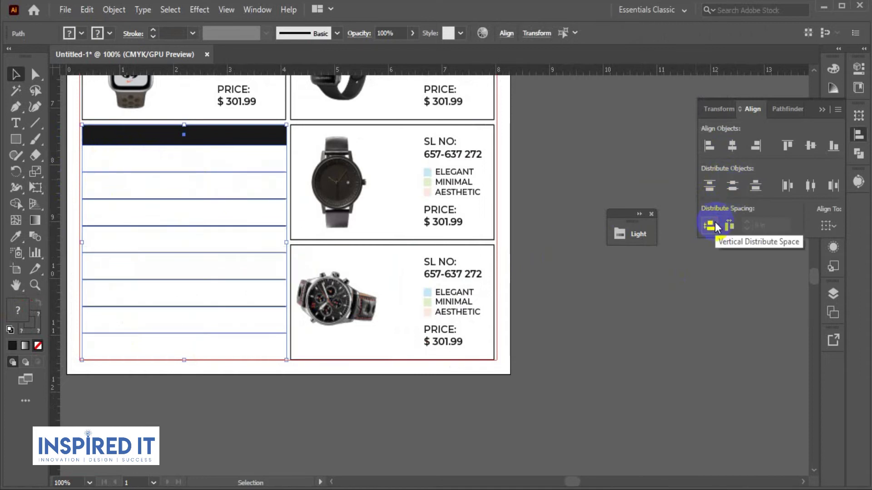
pyautogui.click(672, 278)
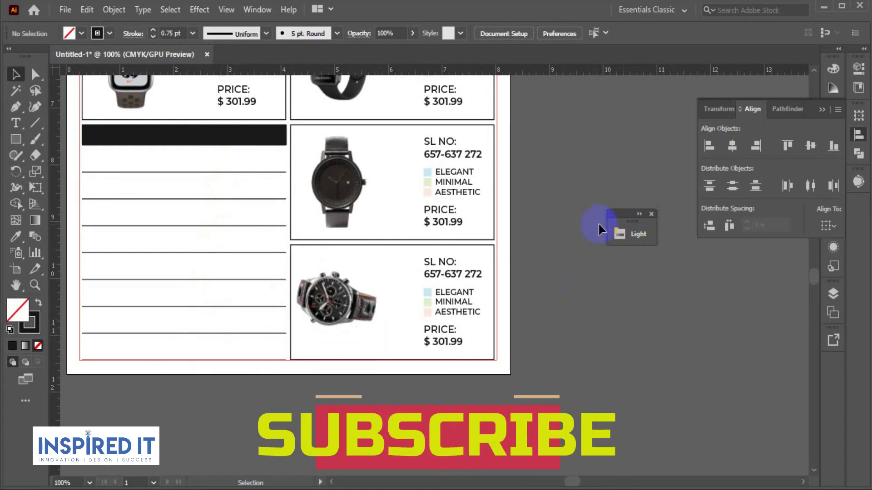
pyautogui.moveTo(542, 196); pyautogui.dragTo(609, 270)
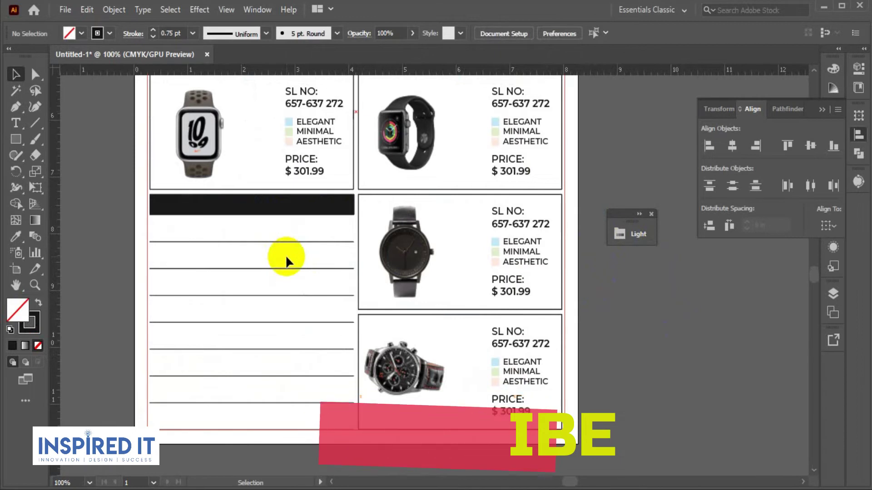
# Top-align the black bar to the neighbouring watch card, using the card as key object.
pyautogui.scroll(2, 355, 219)
pyautogui.keyDown('shift'); pyautogui.click(312, 205); pyautogui.keyUp('shift')
pyautogui.keyDown('shift'); pyautogui.click(397, 171); pyautogui.keyUp('shift')
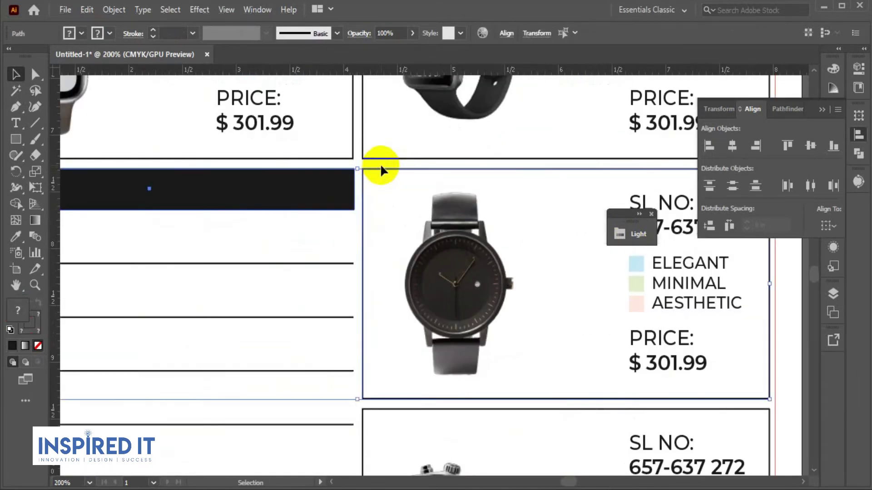
pyautogui.click(382, 166)
pyautogui.click(787, 146)
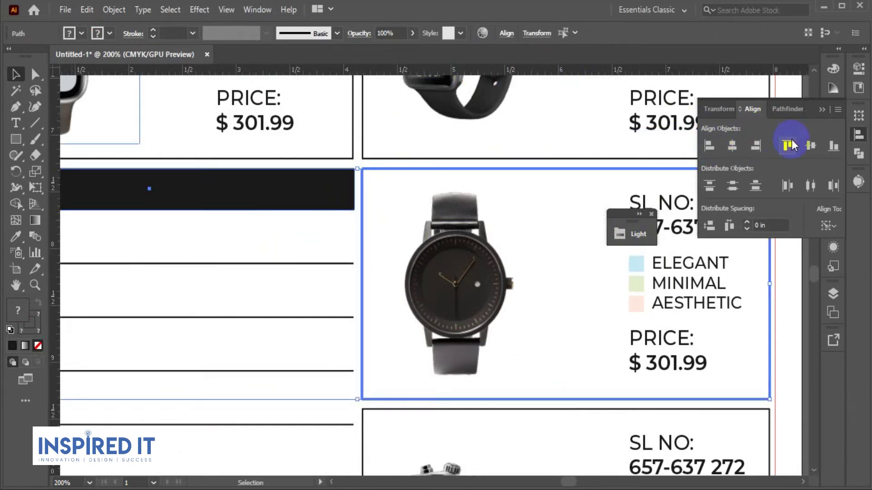
pyautogui.click(312, 233)
# Pan across the black bar and up to bring the page's top product rows into view.
pyautogui.scroll(-2, 312, 233)
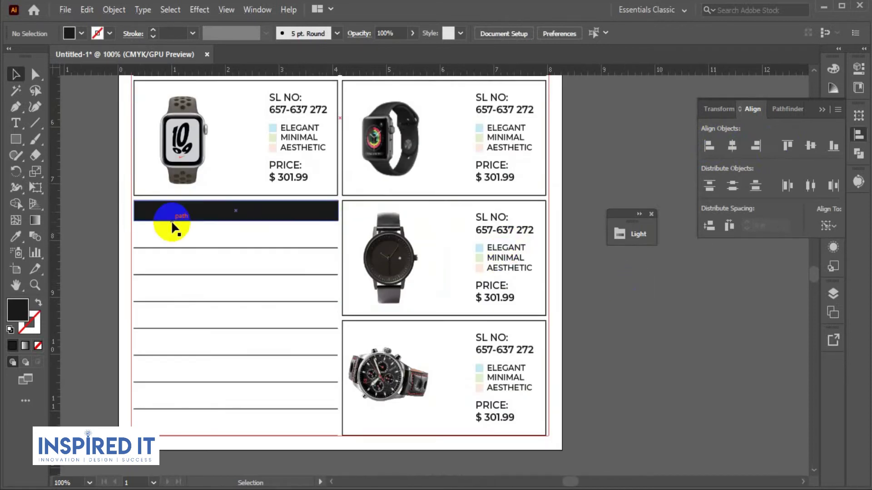
pyautogui.scroll(1, 133, 223)
pyautogui.moveTo(132, 228)
pyautogui.mouseDown()
pyautogui.moveTo(181, 239)
pyautogui.moveTo(173, 244)
pyautogui.mouseUp()
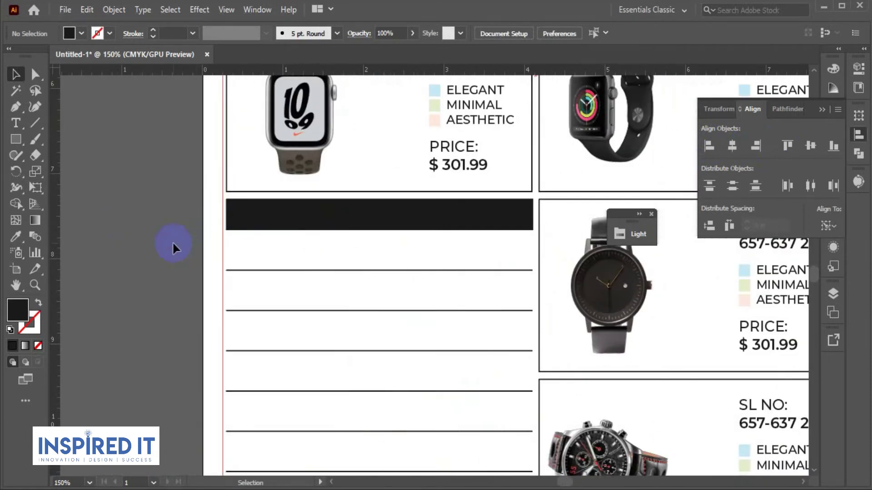
pyautogui.click(12, 127)
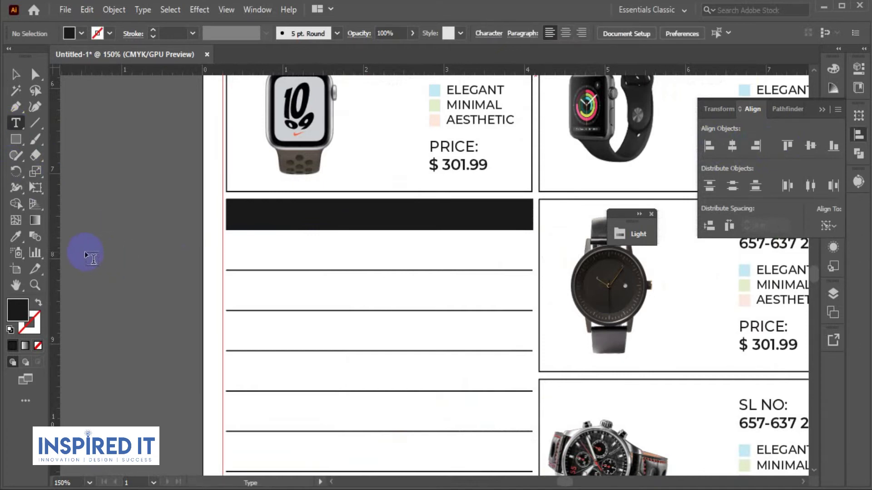
pyautogui.click(14, 75)
pyautogui.scroll(-1, 59, 139)
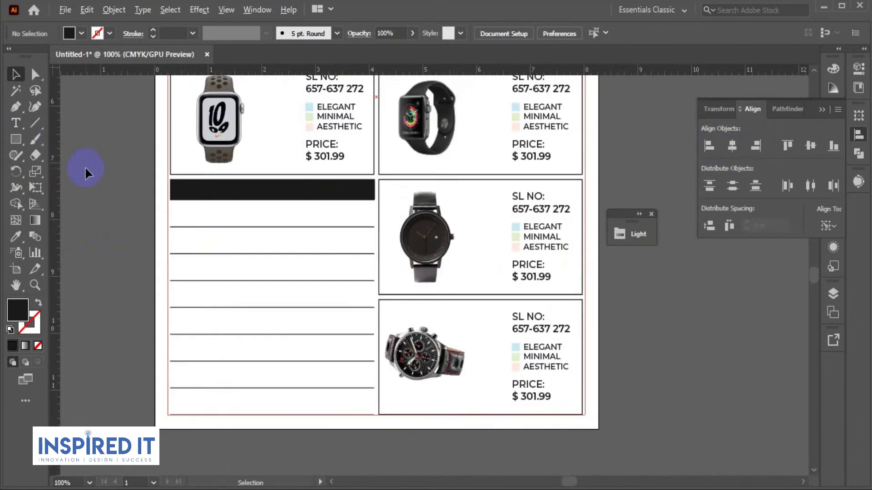
pyautogui.moveTo(86, 166); pyautogui.dragTo(117, 356)
pyautogui.moveTo(317, 181); pyautogui.dragTo(234, 350)
pyautogui.moveTo(359, 281); pyautogui.dragTo(359, 191)
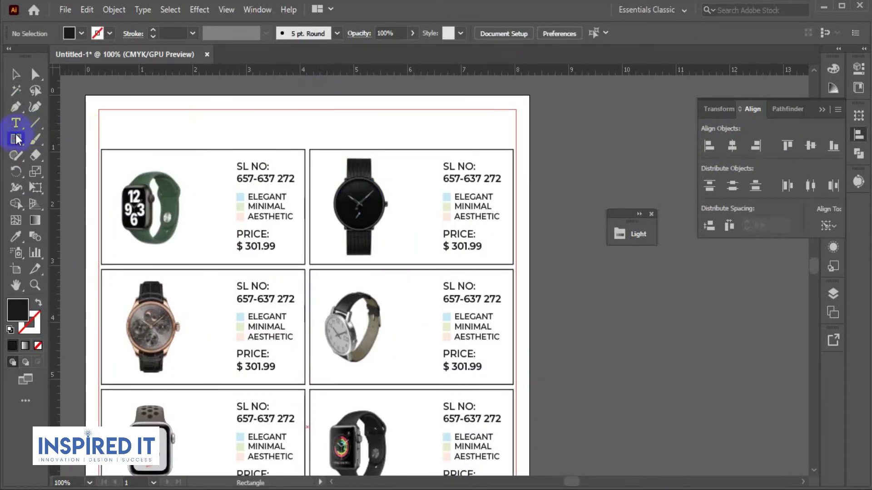
# Draw a 0.32 in black square at the top-right card's lower-left corner.
pyautogui.scroll(3, 318, 261)
pyautogui.moveTo(285, 213)
pyautogui.mouseDown()
pyautogui.moveTo(338, 257)
pyautogui.moveTo(338, 245)
pyautogui.mouseUp()
pyautogui.click(16, 74)
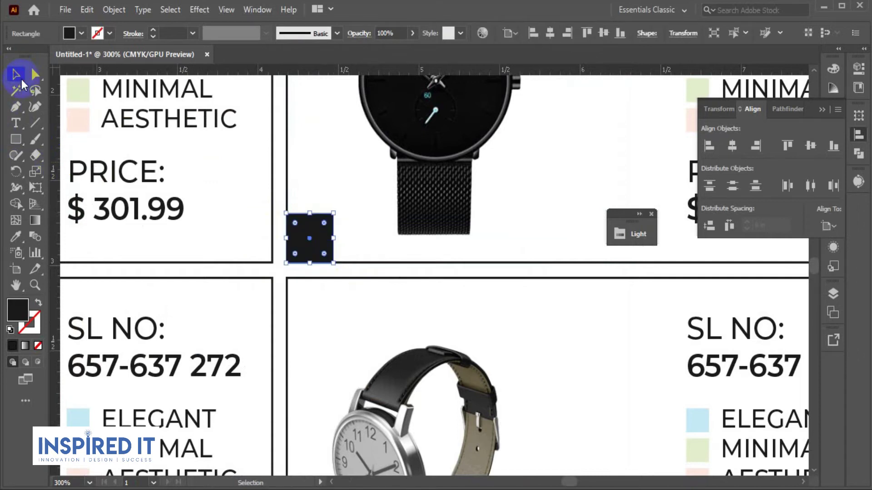
pyautogui.click(279, 275)
pyautogui.scroll(-3, 278, 275)
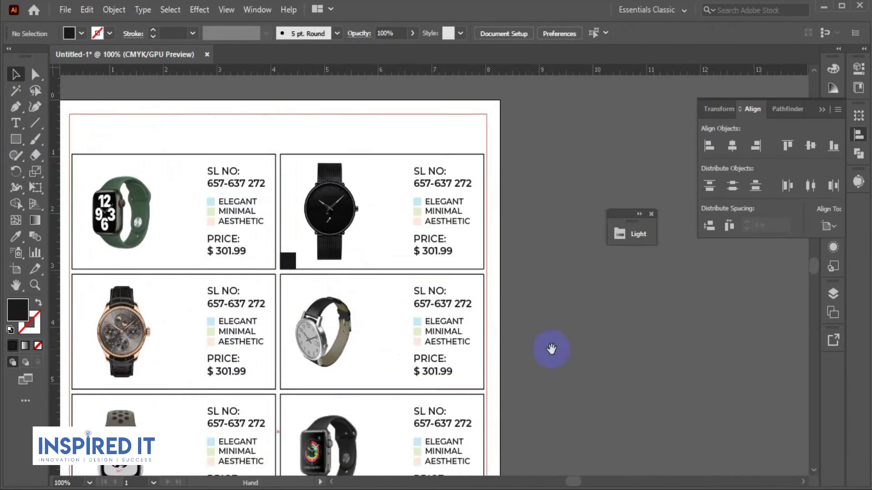
# Copy the square down to the next cards' lower-left corners, repeating with Ctrl+D.
pyautogui.moveTo(549, 349); pyautogui.dragTo(540, 233)
pyautogui.moveTo(277, 144); pyautogui.dragTo(274, 265)
pyautogui.hotkey('ctrl', 'd')
pyautogui.scroll(-2, 601, 351)
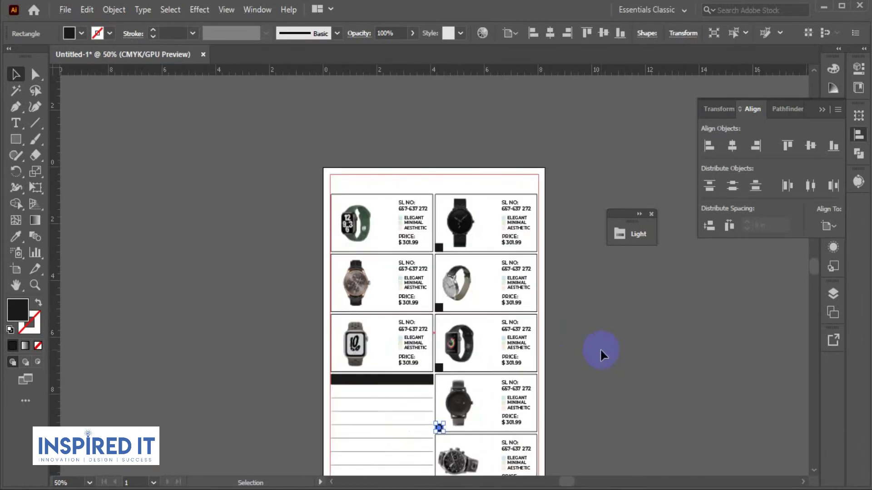
# Copy the small black square to the top-left card's corner and to the card below it.
pyautogui.scroll(-1, 601, 350)
pyautogui.click(608, 356)
pyautogui.scroll(3, 480, 286)
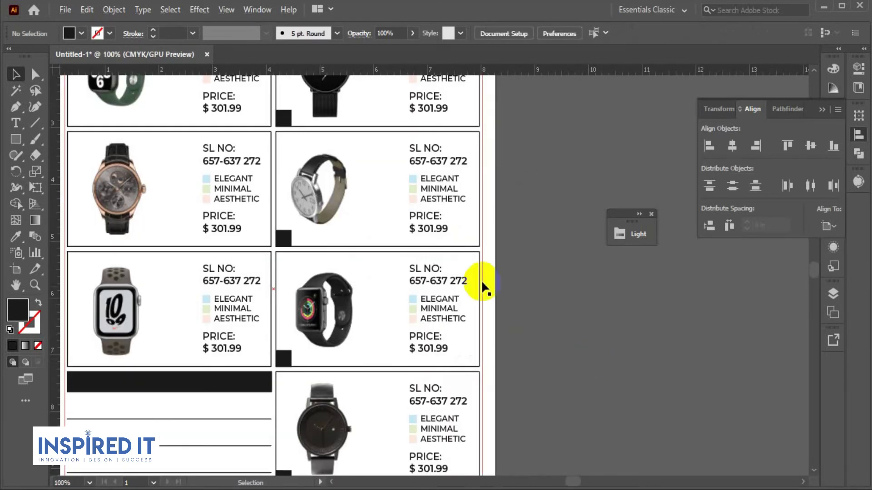
pyautogui.scroll(1, 335, 268)
pyautogui.scroll(1, 343, 247)
pyautogui.scroll(-5, 335, 273)
pyautogui.scroll(-1, 347, 307)
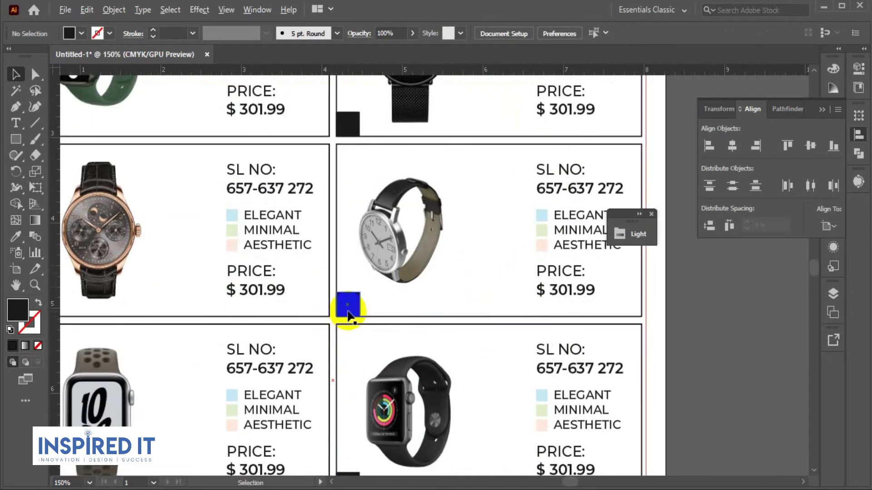
pyautogui.scroll(4, 346, 307)
pyautogui.scroll(-2, 352, 331)
pyautogui.scroll(-4, 347, 136)
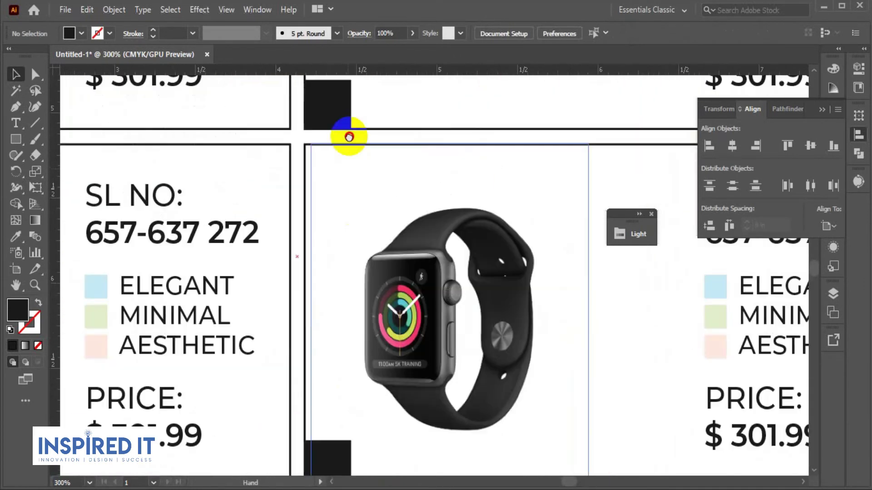
pyautogui.scroll(-4, 370, 179)
pyautogui.scroll(-1, 286, 369)
pyautogui.scroll(-2, 287, 366)
pyautogui.scroll(-5, 328, 384)
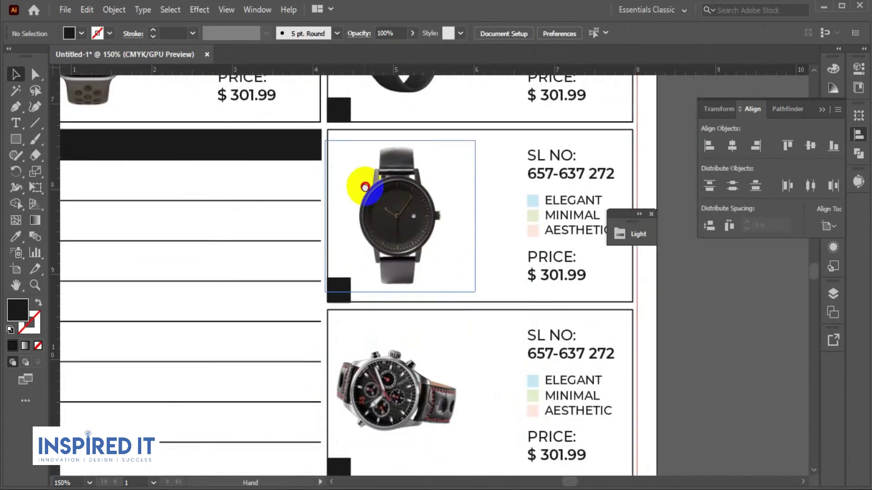
pyautogui.scroll(-2, 413, 379)
pyautogui.scroll(3, 381, 241)
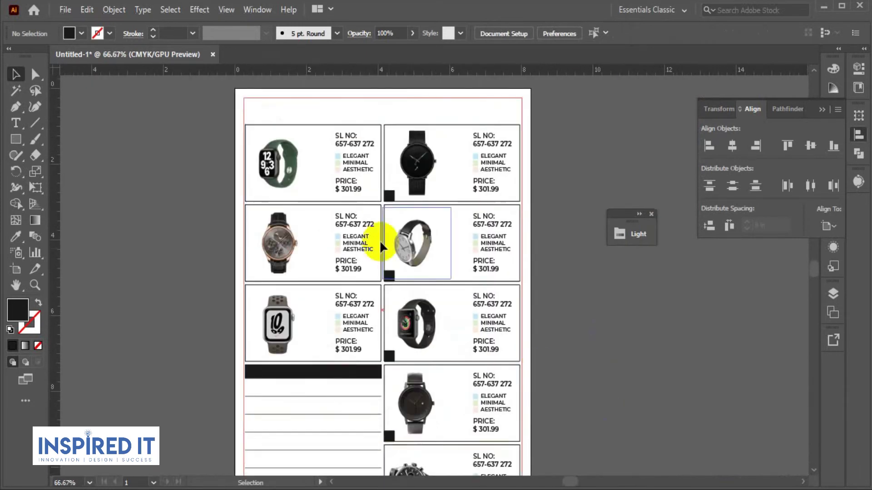
pyautogui.scroll(2, 361, 194)
pyautogui.moveTo(433, 209); pyautogui.dragTo(122, 209)
pyautogui.moveTo(430, 373)
pyautogui.mouseDown()
pyautogui.moveTo(118, 372)
pyautogui.moveTo(252, 215)
pyautogui.mouseUp()
# Copy the black square to the next card's lower-left corner so every card has one.
pyautogui.scroll(-1, 88, 356)
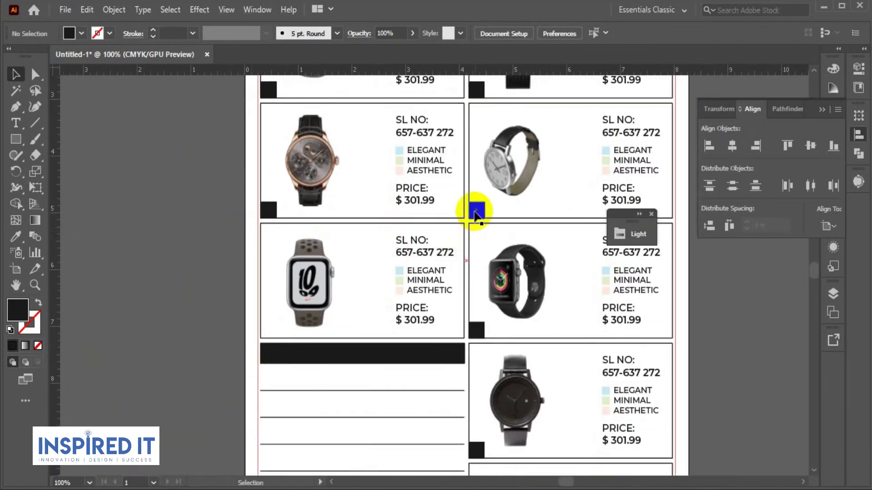
pyautogui.moveTo(470, 337); pyautogui.dragTo(269, 338)
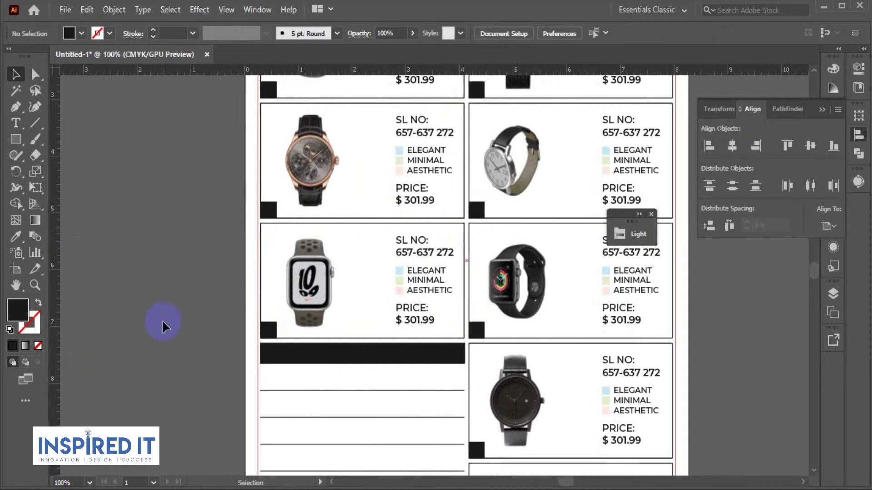
pyautogui.scroll(-1, 162, 319)
pyautogui.scroll(-1, 485, 359)
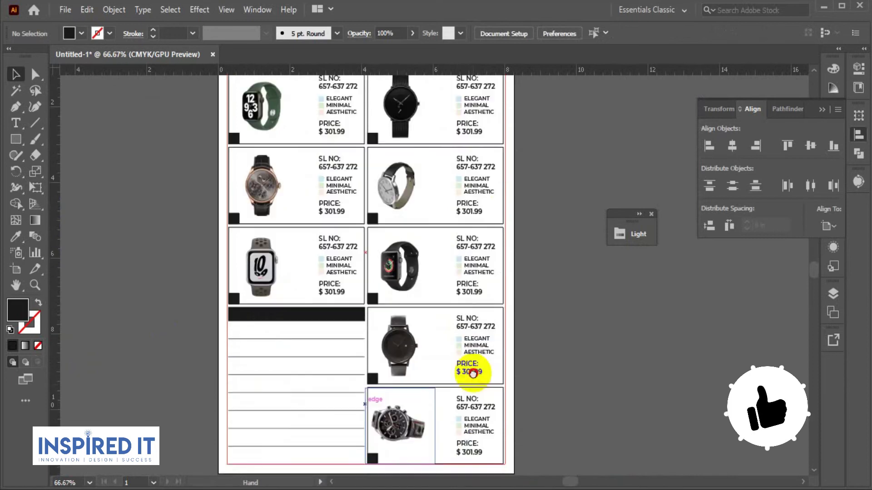
pyautogui.scroll(-2, 472, 338)
pyautogui.scroll(-1, 571, 348)
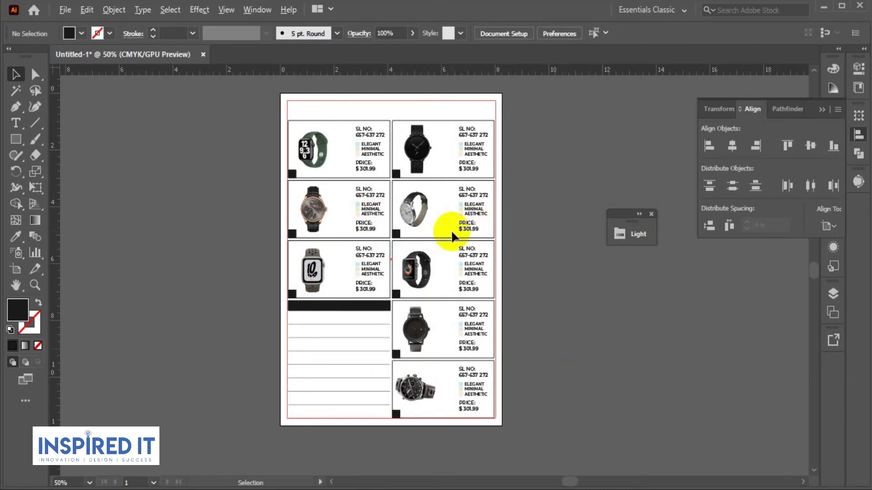
pyautogui.moveTo(497, 180); pyautogui.dragTo(496, 179)
pyautogui.scroll(1, 496, 184)
pyautogui.scroll(1, 406, 157)
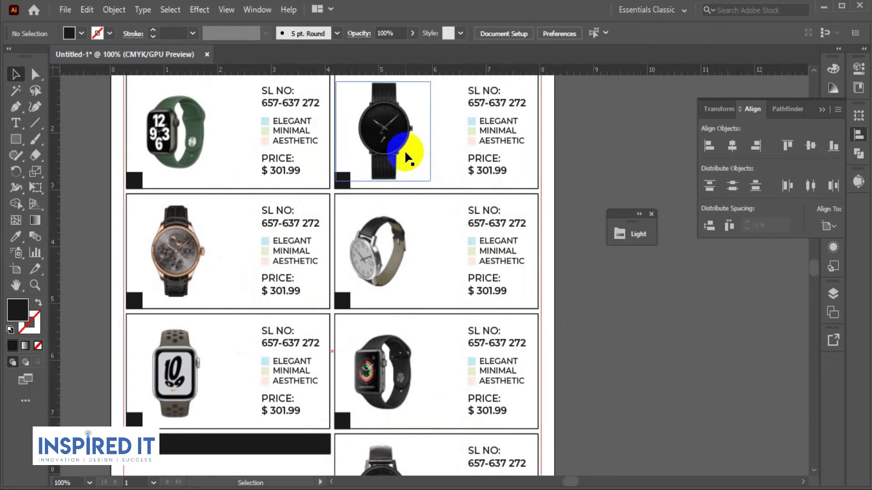
pyautogui.keyDown('shift'); pyautogui.click(377, 256); pyautogui.keyUp('shift')
pyautogui.keyDown('shift'); pyautogui.click(377, 143); pyautogui.keyUp('shift')
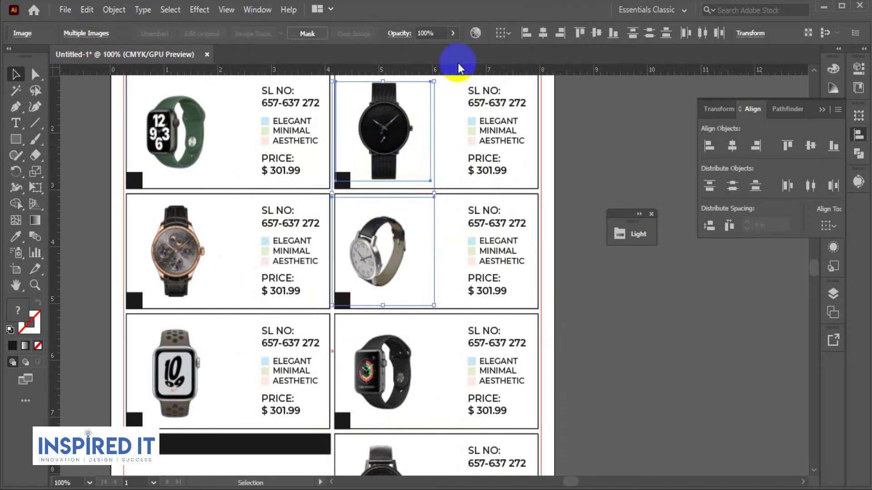
pyautogui.click(520, 37)
pyautogui.click(612, 176)
pyautogui.scroll(-1, 612, 176)
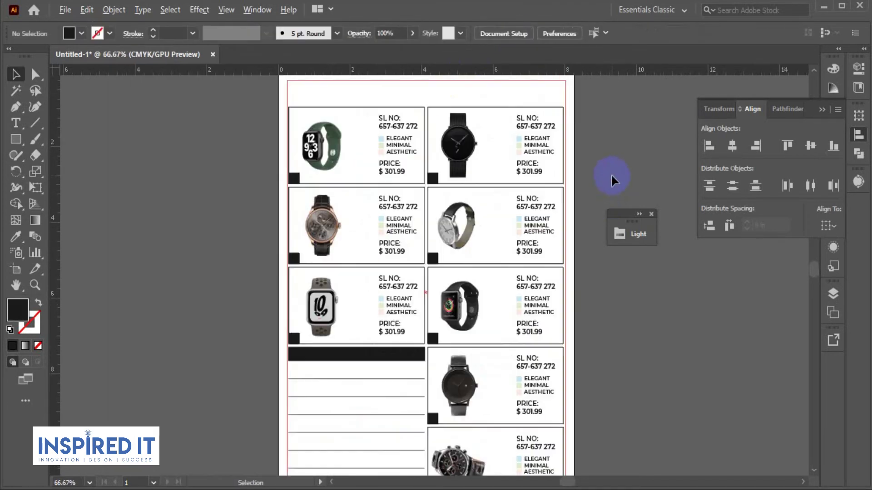
pyautogui.moveTo(599, 289); pyautogui.dragTo(468, 216)
pyautogui.scroll(-1, 484, 307)
pyautogui.click(361, 177)
pyautogui.keyDown('shift'); pyautogui.click(362, 122); pyautogui.keyUp('shift')
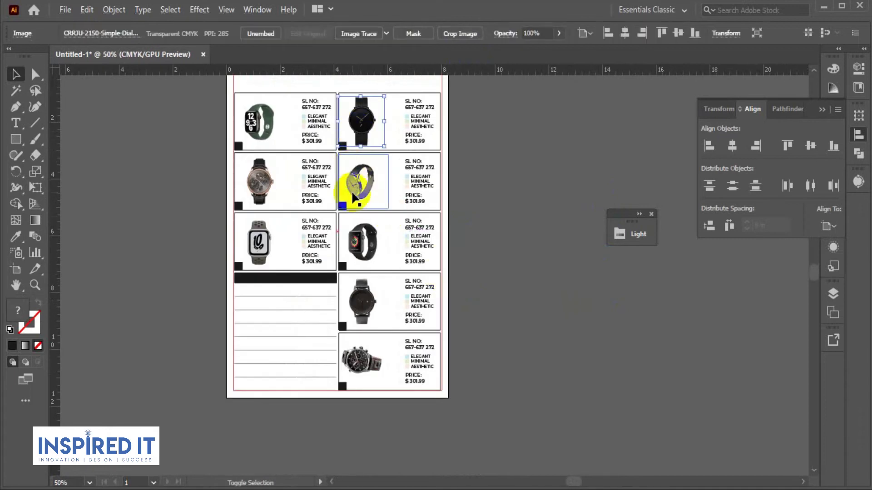
pyautogui.keyDown('shift'); pyautogui.click(373, 269); pyautogui.keyUp('shift')
pyautogui.keyDown('shift'); pyautogui.click(363, 301); pyautogui.keyUp('shift')
pyautogui.keyDown('shift'); pyautogui.click(360, 362); pyautogui.keyUp('shift')
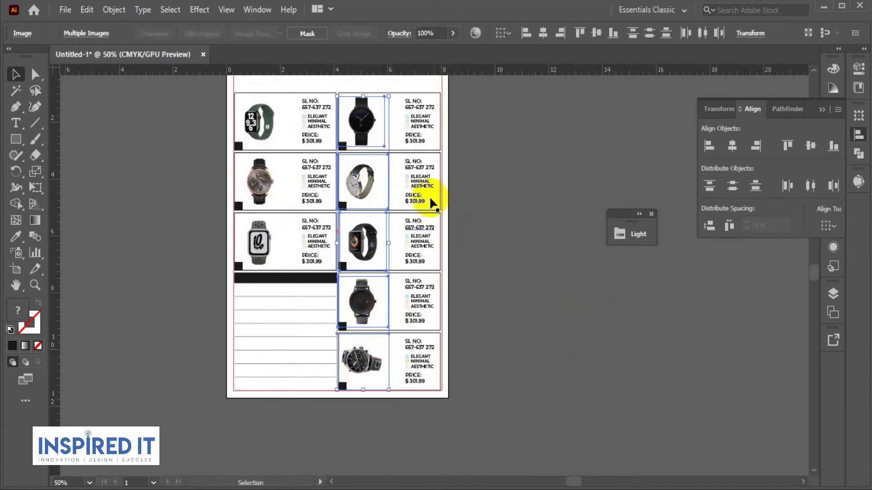
pyautogui.click(525, 33)
pyautogui.click(503, 162)
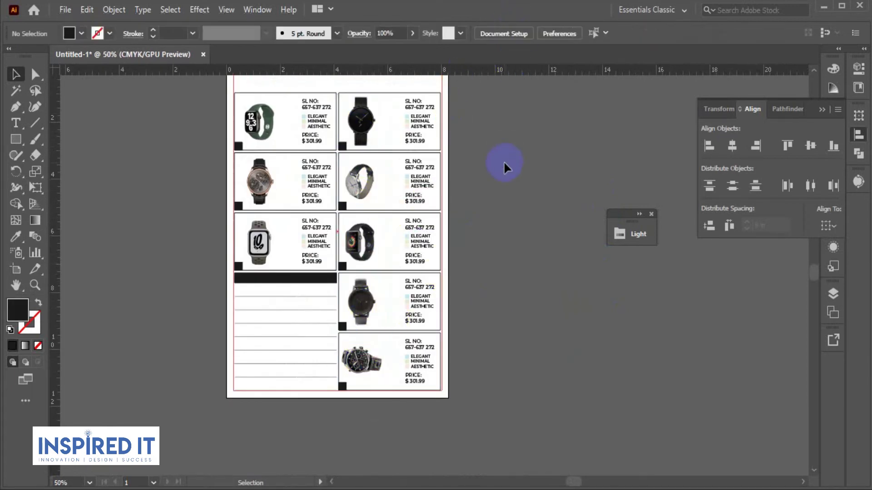
pyautogui.scroll(2, 473, 229)
pyautogui.scroll(-1, 473, 230)
pyautogui.scroll(-1, 473, 230)
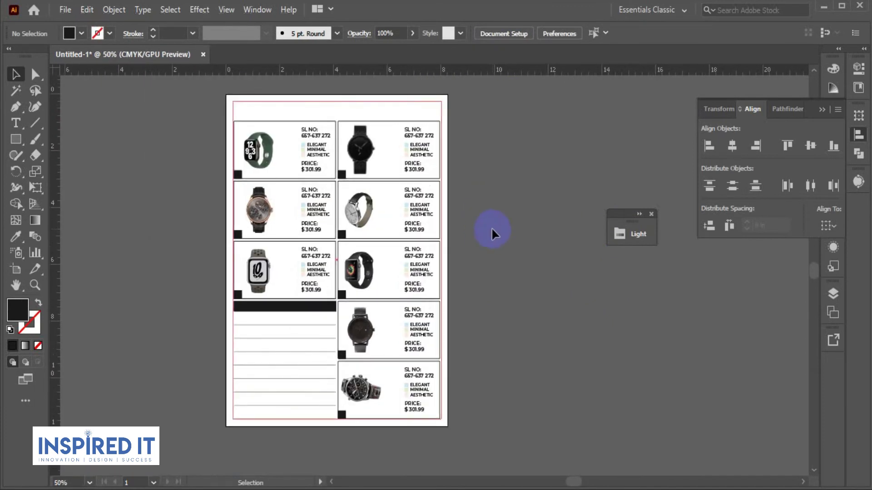
pyautogui.hotkey('ctrl', 'z')
pyautogui.hotkey('ctrl', 'z')
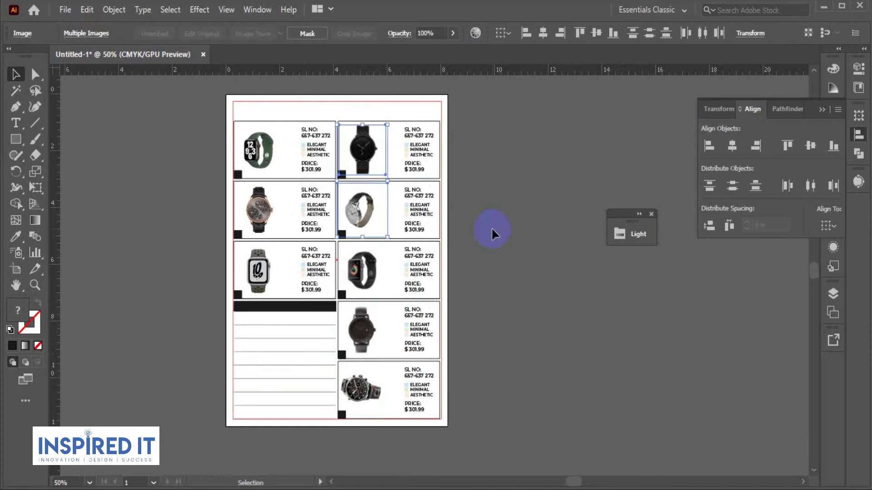
pyautogui.click(491, 227)
pyautogui.scroll(1, 252, 342)
pyautogui.scroll(1, 181, 315)
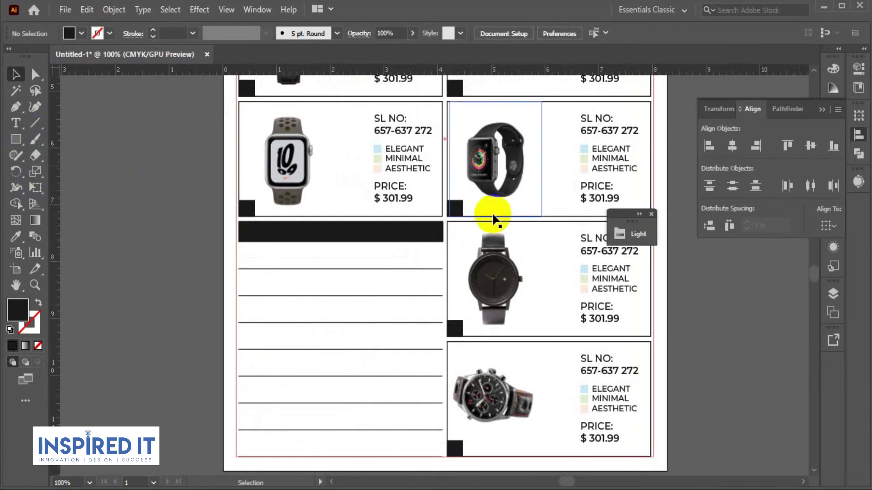
# Copy a card's serial and price text group to the pasteboard and ungroup it.
pyautogui.click(618, 133)
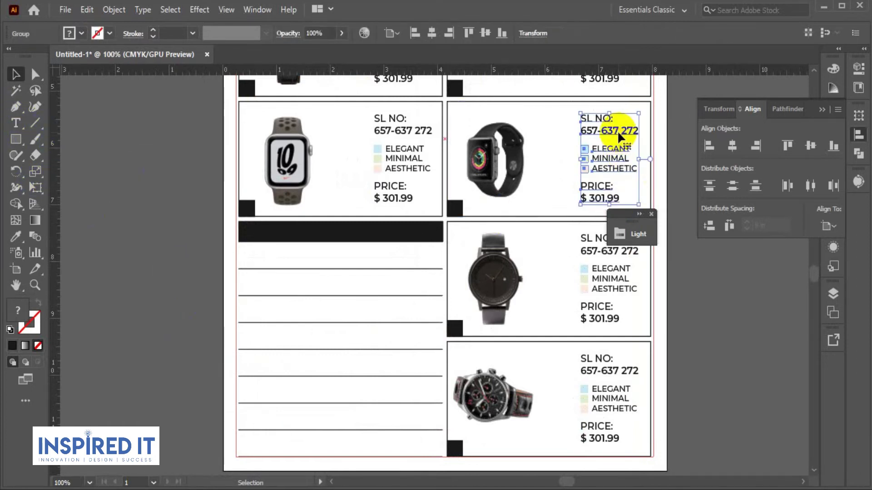
pyautogui.moveTo(617, 130); pyautogui.dragTo(109, 196)
pyautogui.rightClick(108, 194)
pyautogui.click(169, 306)
pyautogui.click(157, 153)
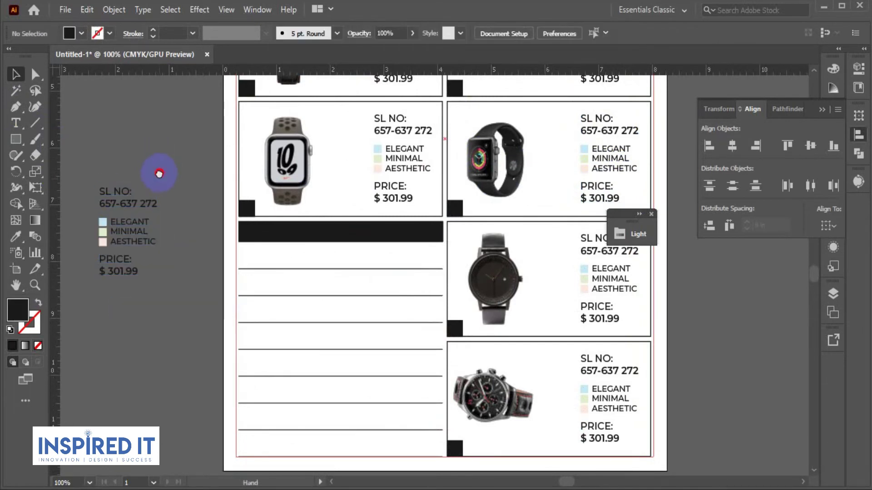
pyautogui.moveTo(159, 173); pyautogui.dragTo(159, 138)
pyautogui.moveTo(133, 165); pyautogui.dragTo(150, 144)
pyautogui.hotkey('ctrl', 'z')
pyautogui.rightClick(129, 166)
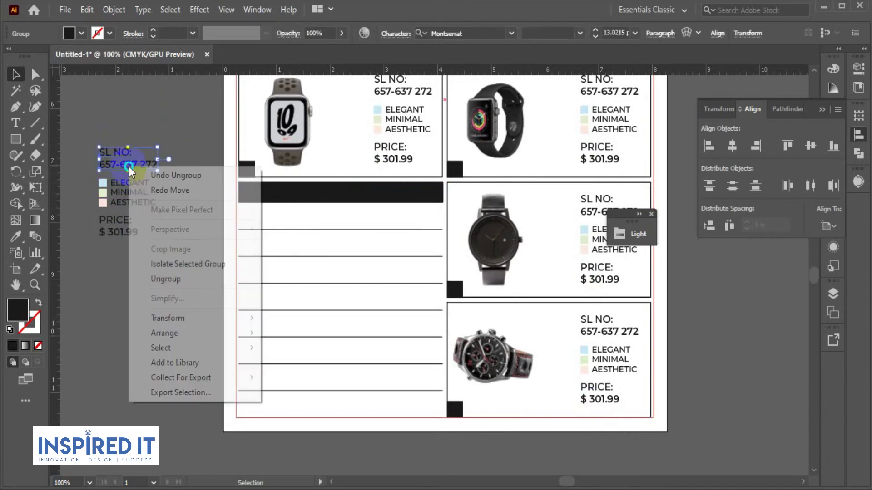
pyautogui.click(166, 279)
pyautogui.click(195, 145)
# Move the serial number 657-637 272 onto the first list row.
pyautogui.moveTo(147, 168)
pyautogui.mouseDown()
pyautogui.moveTo(271, 219)
pyautogui.moveTo(287, 214)
pyautogui.mouseUp()
pyautogui.click(176, 243)
pyautogui.scroll(2, 179, 250)
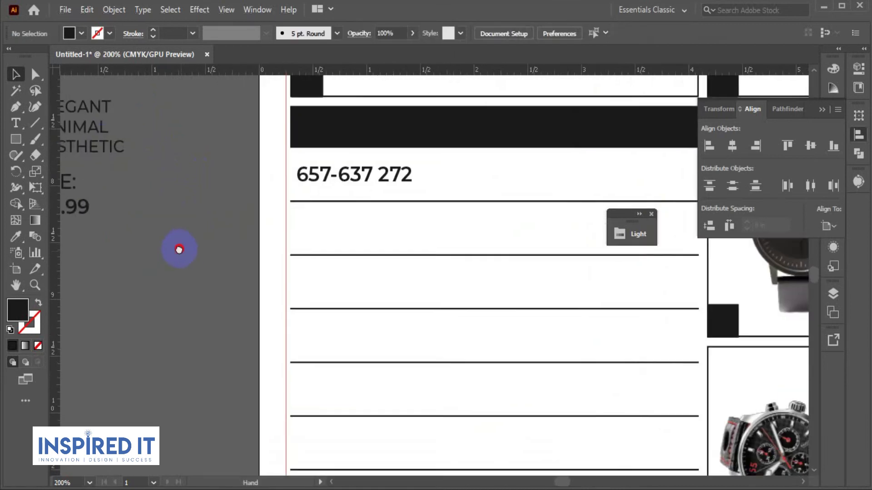
pyautogui.scroll(-1, 146, 231)
pyautogui.scroll(-1, 145, 231)
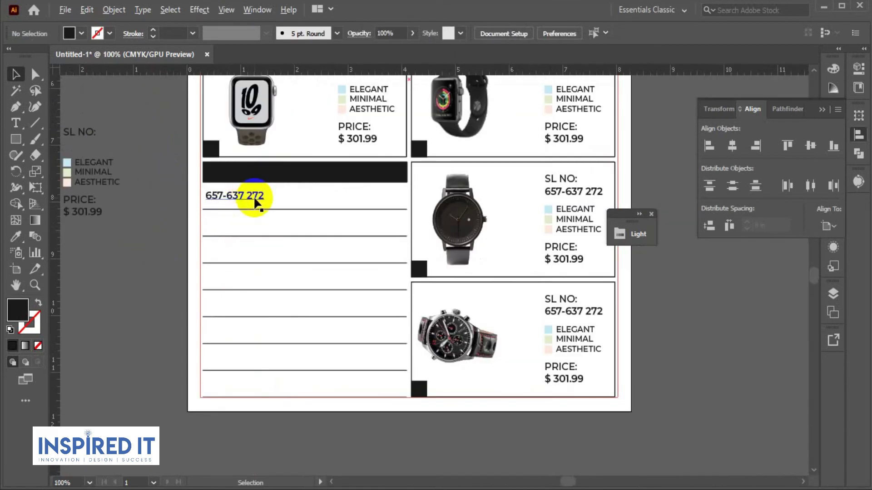
pyautogui.scroll(1, 257, 202)
# Copy the serial number down onto the following rows, repeating with Ctrl+D.
pyautogui.moveTo(249, 202)
pyautogui.mouseDown()
pyautogui.moveTo(249, 244)
pyautogui.moveTo(219, 248)
pyautogui.mouseUp()
pyautogui.click(129, 249)
pyautogui.scroll(-1, 94, 263)
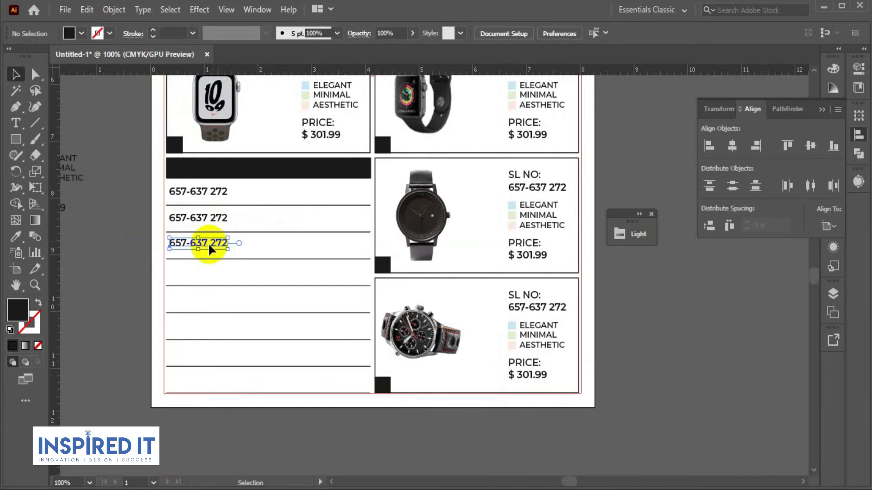
pyautogui.hotkey('ctrl', 'd')
pyautogui.hotkey('ctrl', 'd')
pyautogui.hotkey('ctrl', 'd')
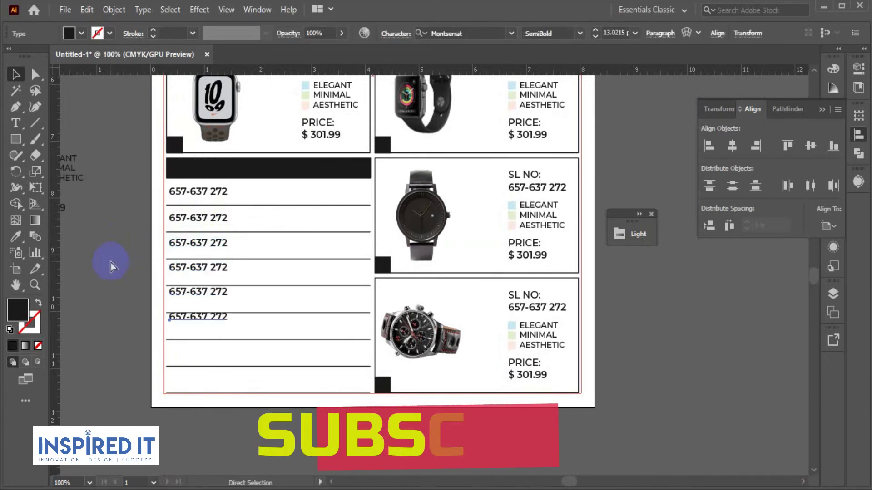
pyautogui.hotkey('ctrl', 'd')
pyautogui.hotkey('ctrl', 'd')
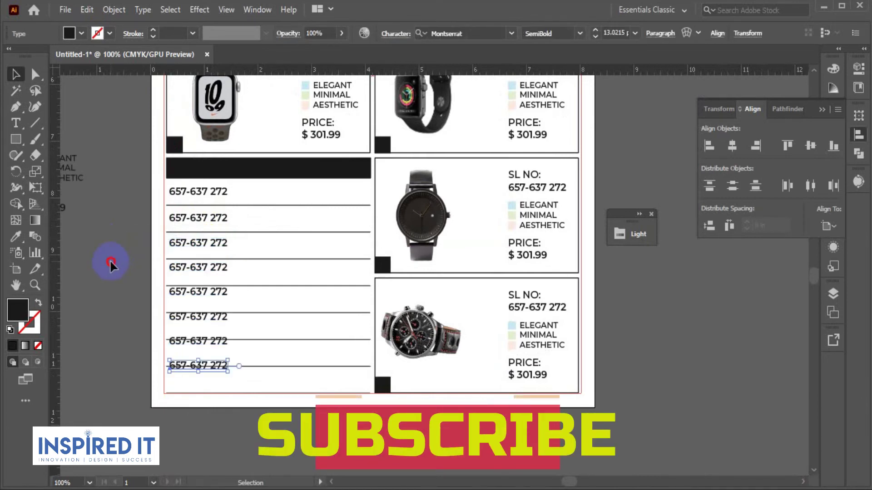
pyautogui.click(111, 262)
pyautogui.keyDown('alt'); pyautogui.scroll(1, 207, 220); pyautogui.keyUp('alt')
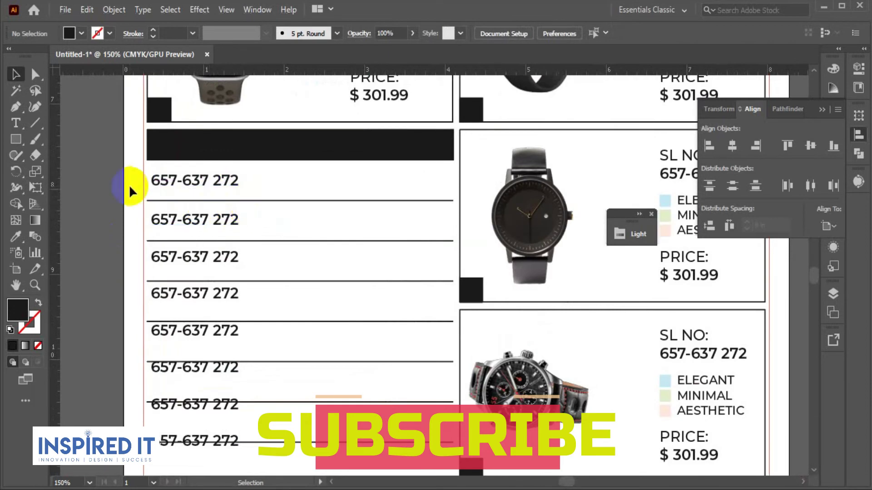
# Draw a light pink bar directly beneath the black bar.
pyautogui.click(16, 141)
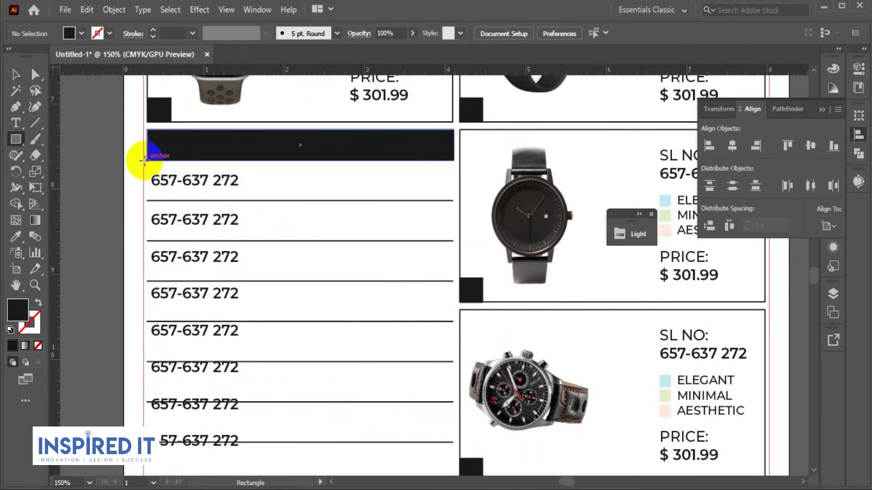
pyautogui.moveTo(146, 159); pyautogui.dragTo(453, 199)
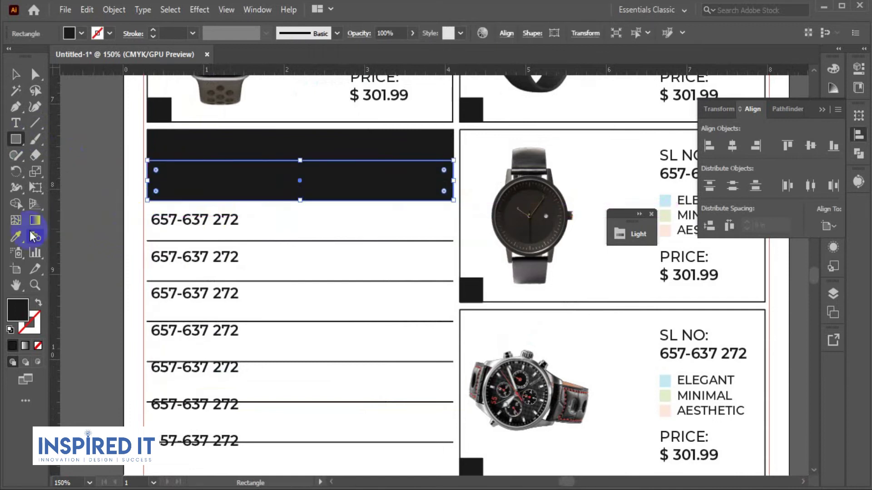
pyautogui.doubleClick(18, 312)
pyautogui.moveTo(116, 225); pyautogui.dragTo(116, 219)
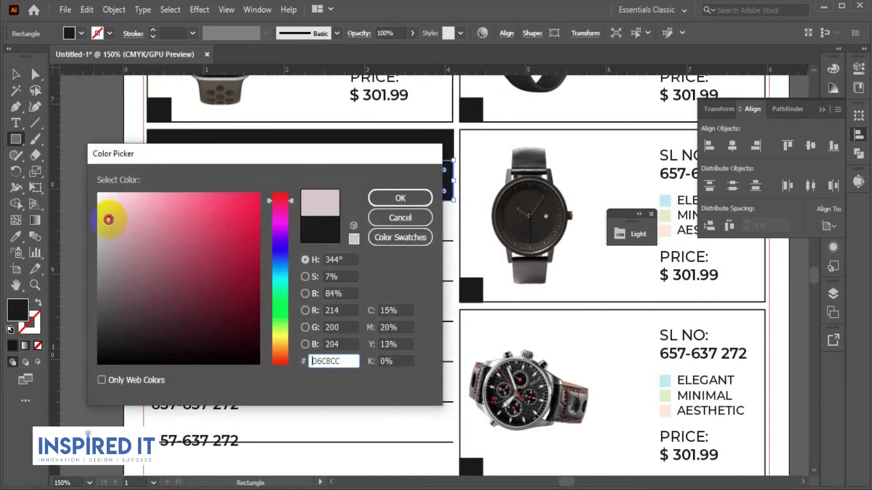
pyautogui.click(400, 198)
# Send the pink bar backward so it sits behind the first serial number.
pyautogui.click(16, 74)
pyautogui.click(115, 152)
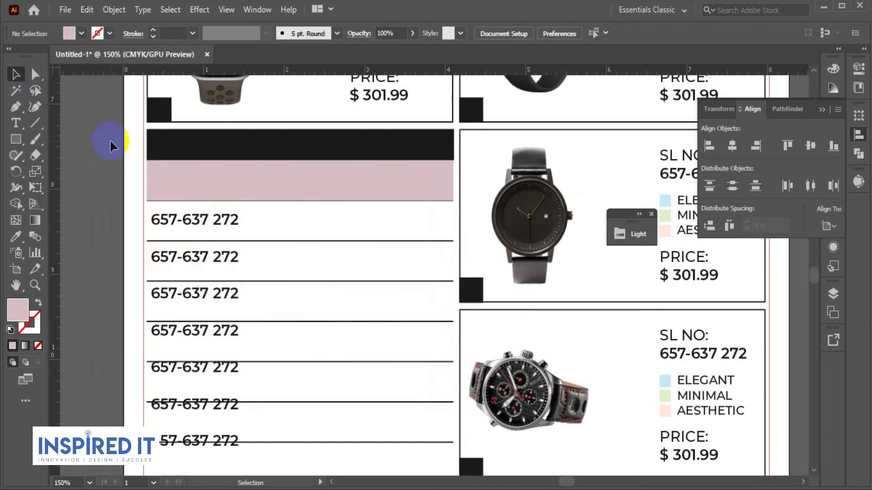
pyautogui.click(276, 168)
pyautogui.press('a')
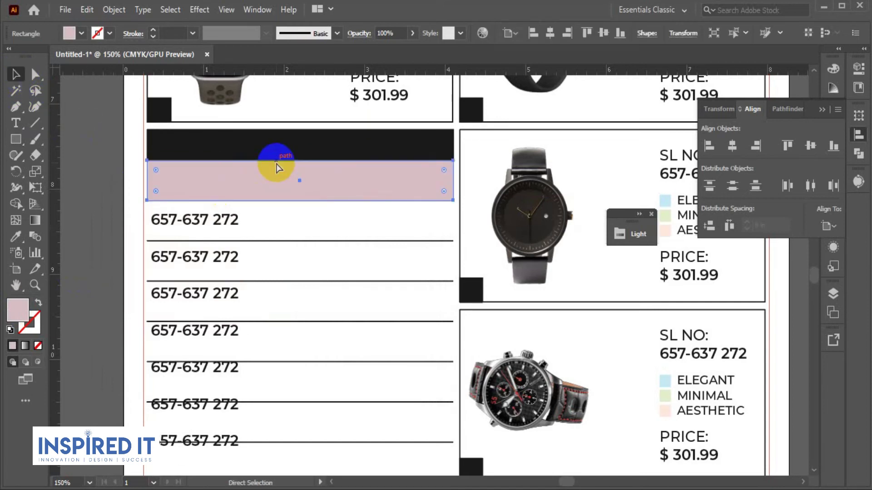
pyautogui.press('v')
pyautogui.rightClick(370, 175)
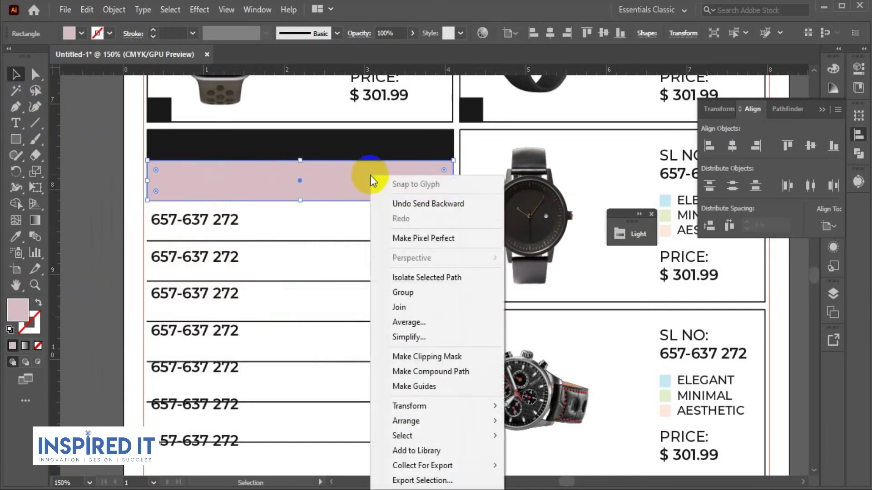
pyautogui.click(545, 467)
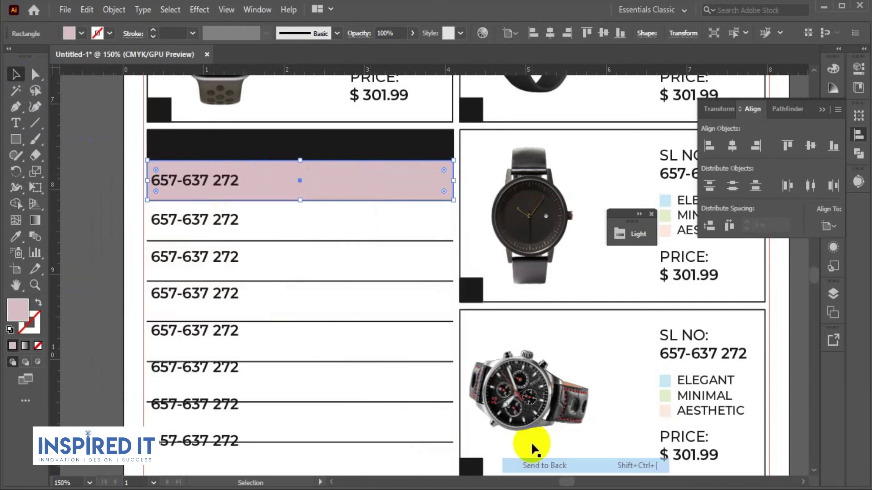
pyautogui.click(113, 249)
pyautogui.scroll(2, 295, 184)
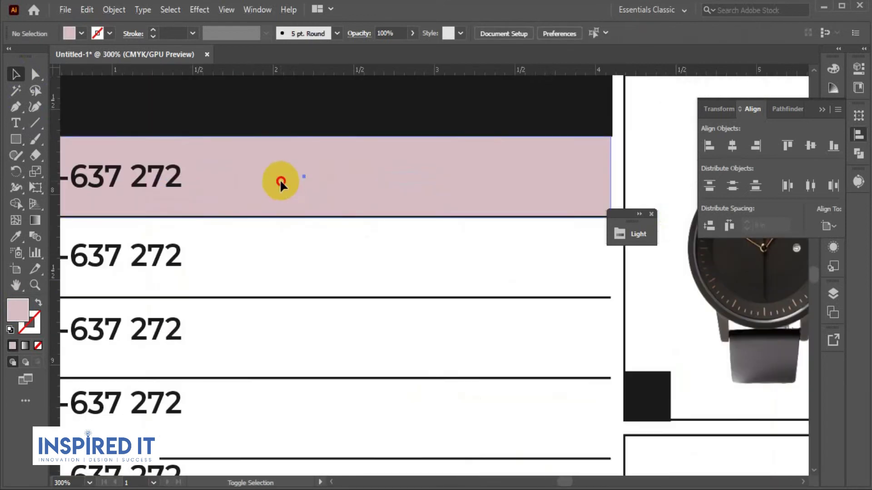
# Vertically centre the first two serial numbers on the pink band, shifting it down one row.
pyautogui.click(282, 180)
pyautogui.keyDown('shift'); pyautogui.click(181, 183); pyautogui.keyUp('shift')
pyautogui.click(361, 184)
pyautogui.click(485, 33)
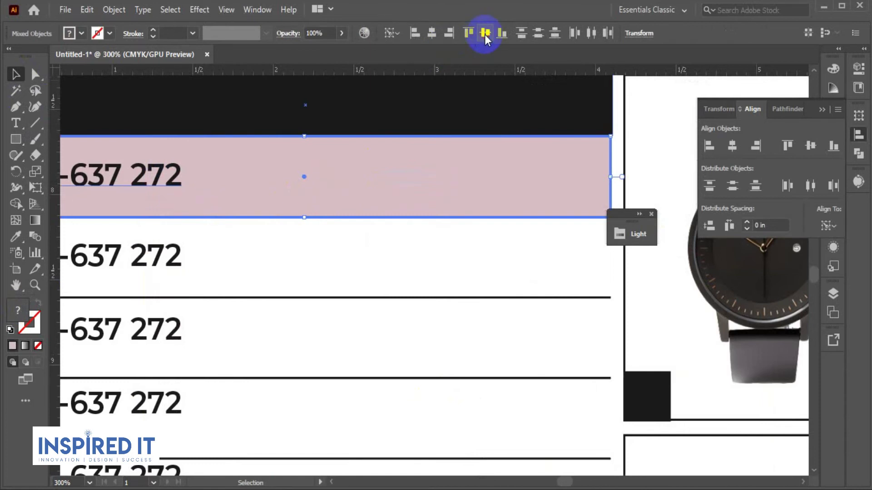
pyautogui.scroll(-2, 331, 244)
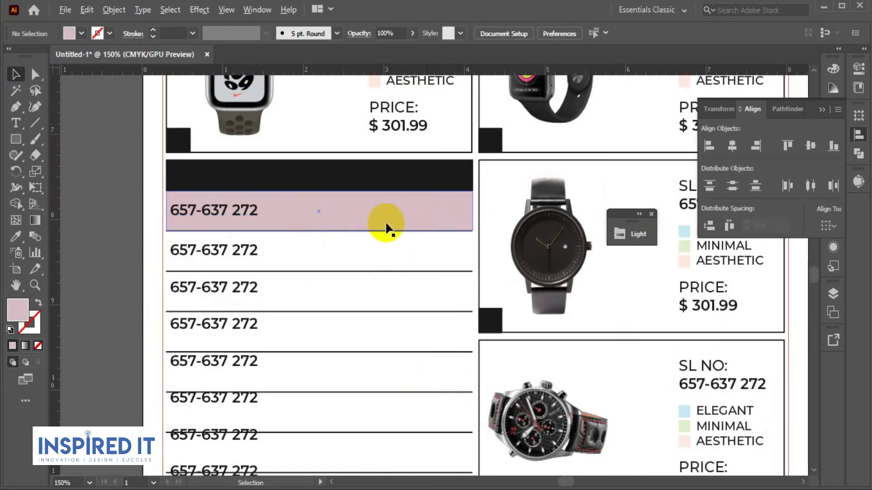
pyautogui.moveTo(386, 223); pyautogui.dragTo(380, 255)
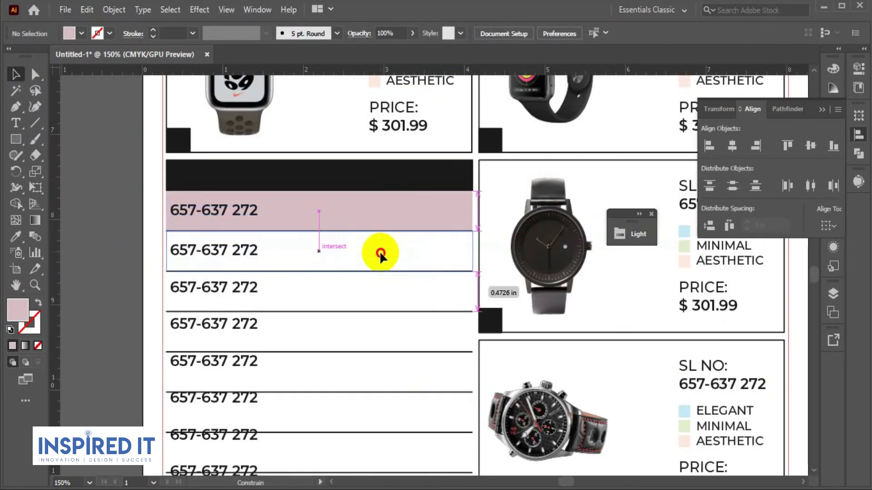
pyautogui.moveTo(380, 255); pyautogui.dragTo(379, 250)
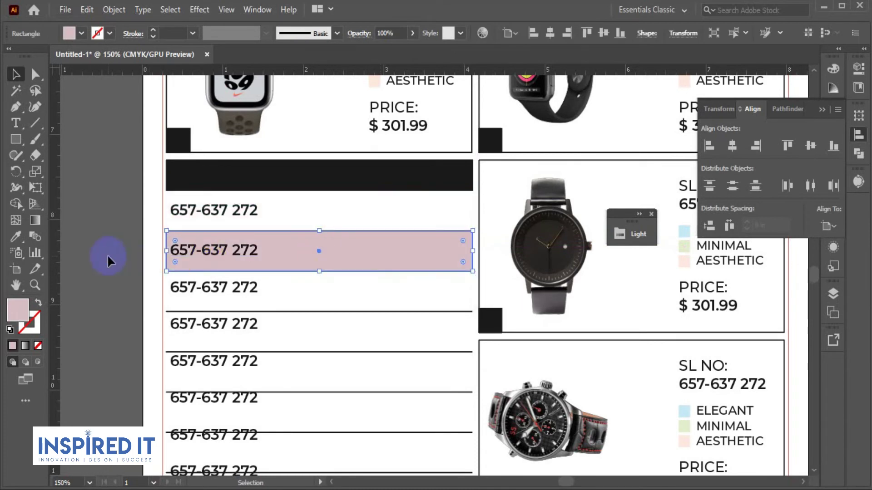
pyautogui.scroll(3, 319, 253)
pyautogui.keyDown('shift'); pyautogui.click(196, 251); pyautogui.keyUp('shift')
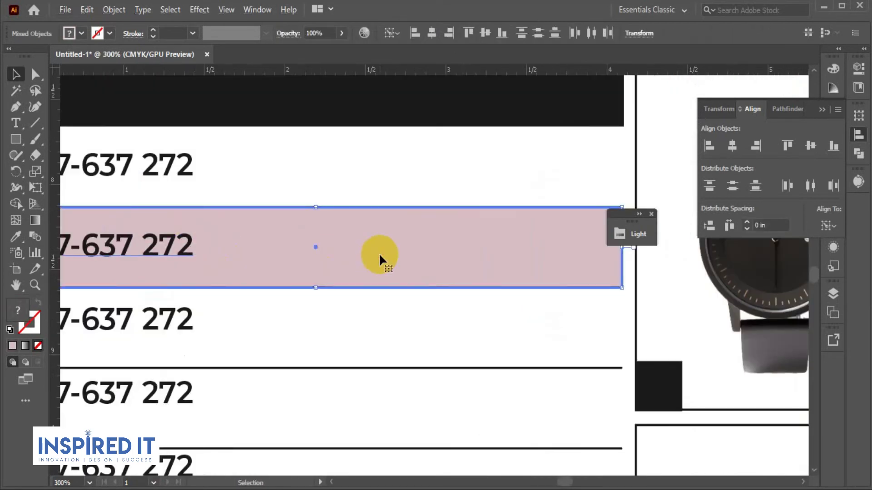
pyautogui.click(482, 31)
# Move the pink band to the third row and centre that serial number vertically in it.
pyautogui.scroll(-3, 347, 170)
pyautogui.click(362, 195)
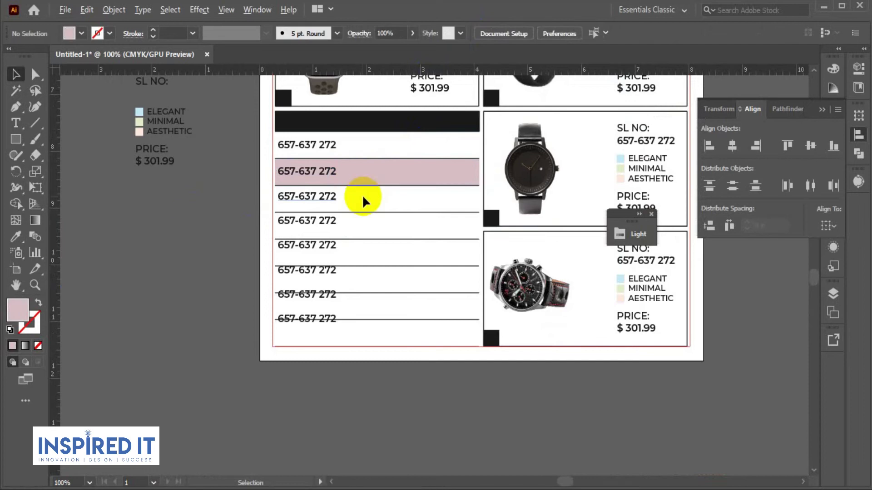
pyautogui.scroll(2, 362, 194)
pyautogui.moveTo(384, 164); pyautogui.dragTo(384, 218)
pyautogui.click(318, 208)
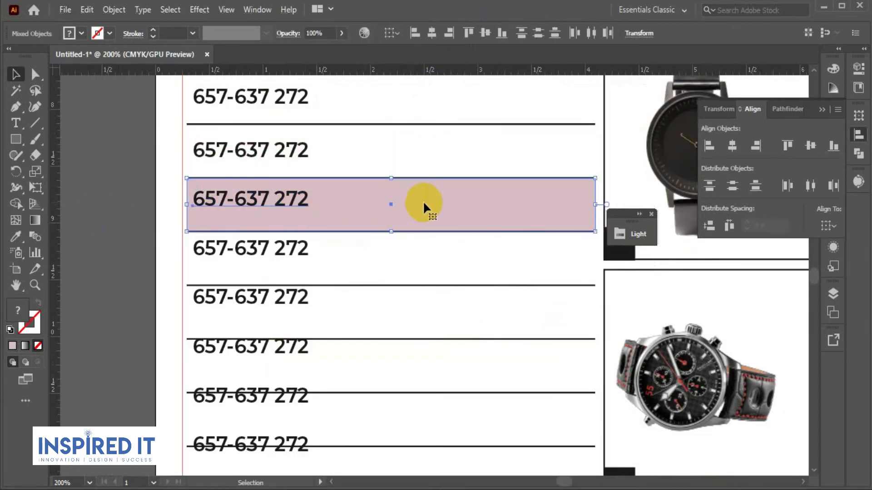
pyautogui.click(476, 34)
pyautogui.click(146, 222)
# Move the band to the fourth row and vertically centre its serial number.
pyautogui.moveTo(400, 214)
pyautogui.mouseDown()
pyautogui.moveTo(403, 271)
pyautogui.moveTo(401, 264)
pyautogui.mouseUp()
pyautogui.keyDown('shift'); pyautogui.click(312, 251); pyautogui.keyUp('shift')
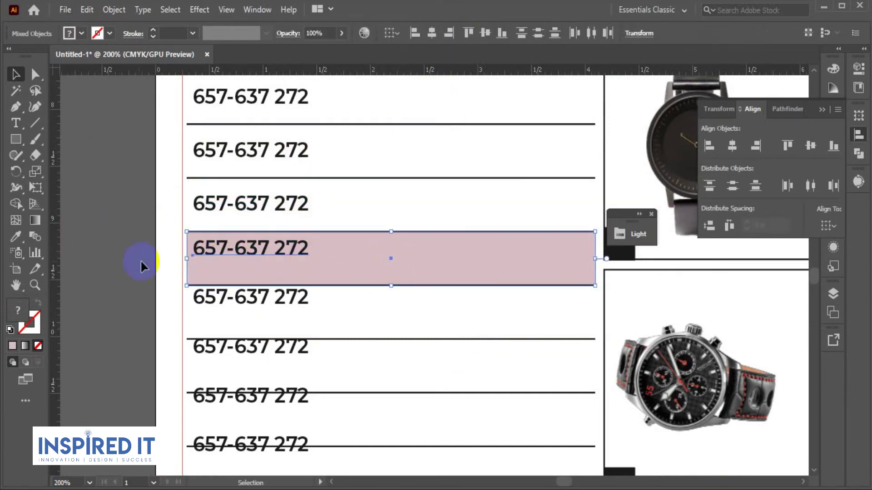
pyautogui.click(140, 266)
pyautogui.click(375, 258)
pyautogui.keyDown('shift'); pyautogui.click(302, 250); pyautogui.keyUp('shift')
pyautogui.click(389, 259)
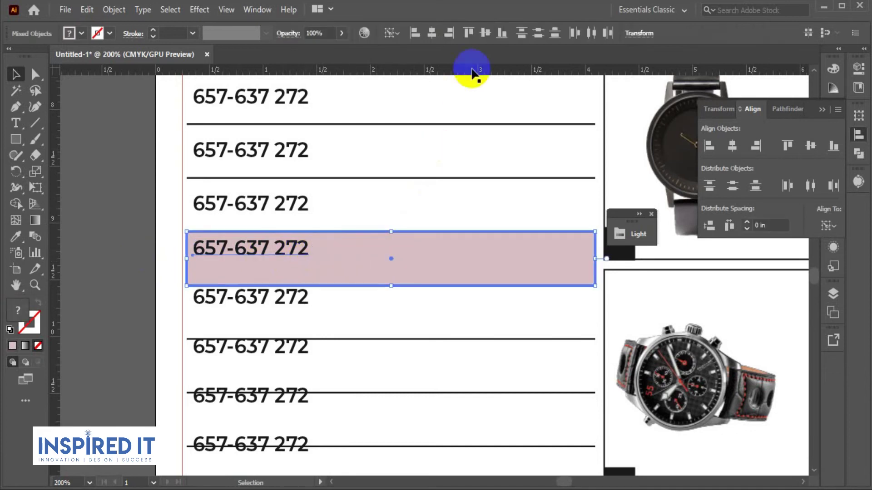
pyautogui.click(484, 32)
pyautogui.click(150, 204)
# Vertically centre the fifth and sixth rows' serial numbers, moving the band down each time.
pyautogui.scroll(-3, 150, 205)
pyautogui.moveTo(389, 172); pyautogui.dragTo(385, 227)
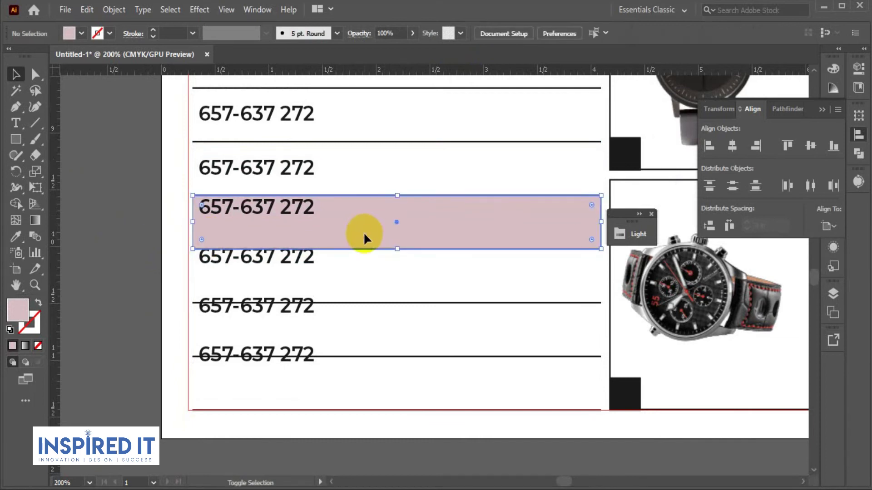
pyautogui.keyDown('shift'); pyautogui.click(289, 211); pyautogui.keyUp('shift')
pyautogui.click(412, 221)
pyautogui.click(485, 39)
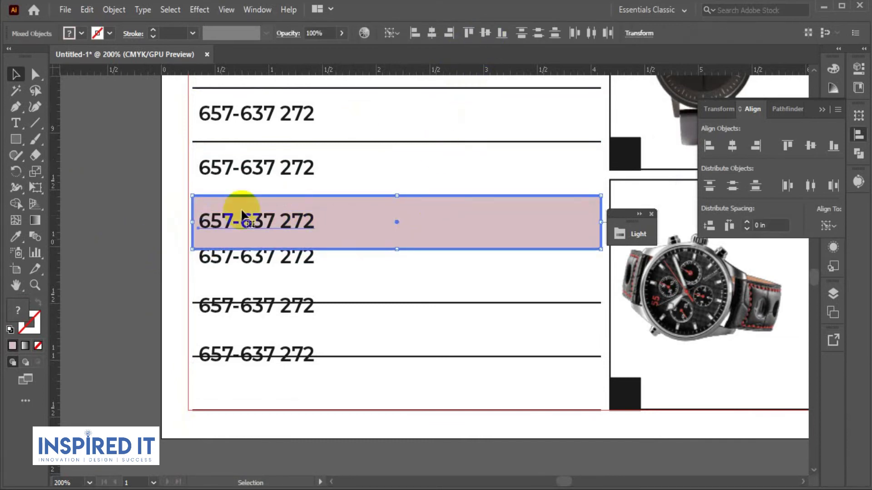
pyautogui.moveTo(473, 247); pyautogui.dragTo(467, 288)
pyautogui.click(121, 298)
pyautogui.click(312, 263)
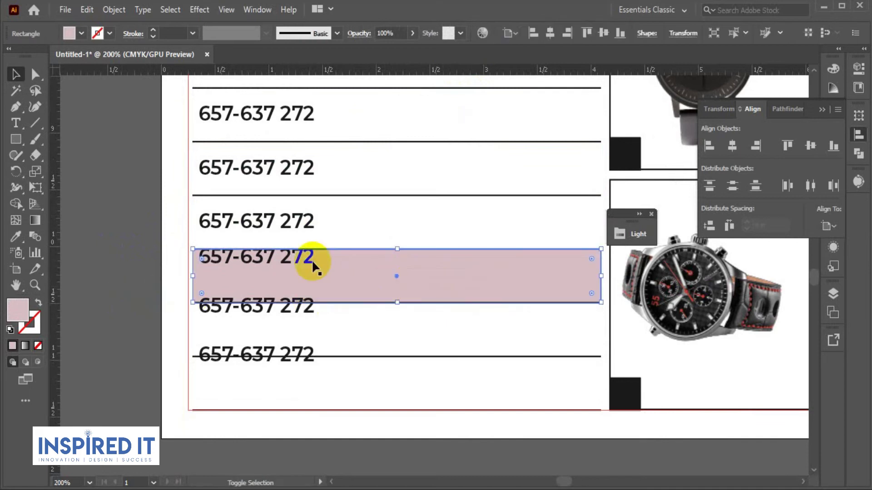
pyautogui.click(433, 274)
pyautogui.click(485, 33)
pyautogui.click(142, 257)
# Shift the band to the seventh row and centre that number vertically on it.
pyautogui.moveTo(405, 309); pyautogui.dragTo(412, 338)
pyautogui.click(148, 325)
pyautogui.click(361, 328)
pyautogui.keyDown('shift'); pyautogui.click(308, 305); pyautogui.keyUp('shift')
pyautogui.click(486, 33)
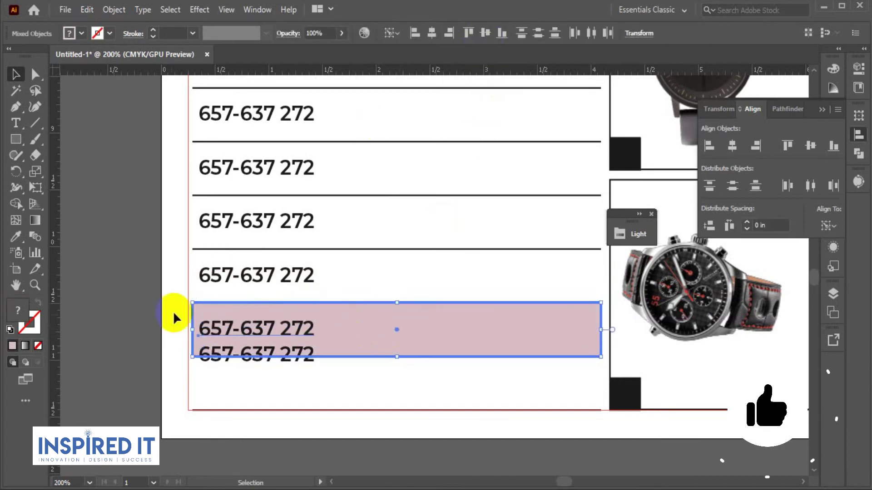
pyautogui.click(173, 311)
# Leave the pink band in the bottom row with its serial number vertically centred.
pyautogui.moveTo(408, 334); pyautogui.dragTo(408, 386)
pyautogui.click(121, 383)
pyautogui.click(412, 395)
pyautogui.click(313, 358)
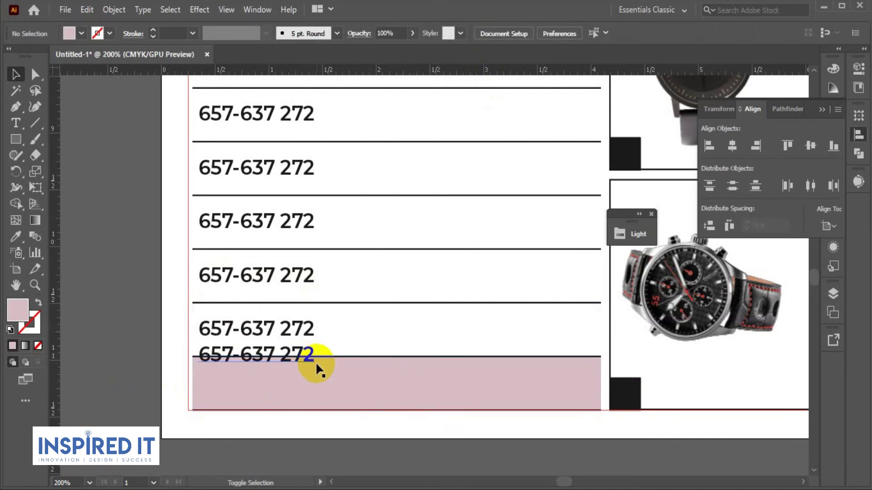
pyautogui.click(118, 350)
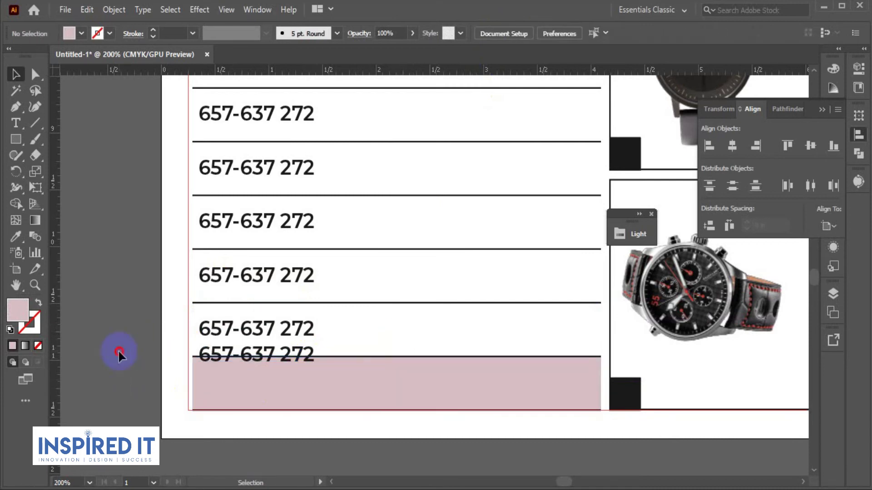
pyautogui.click(311, 353)
pyautogui.keyDown('shift'); pyautogui.click(410, 378); pyautogui.keyUp('shift')
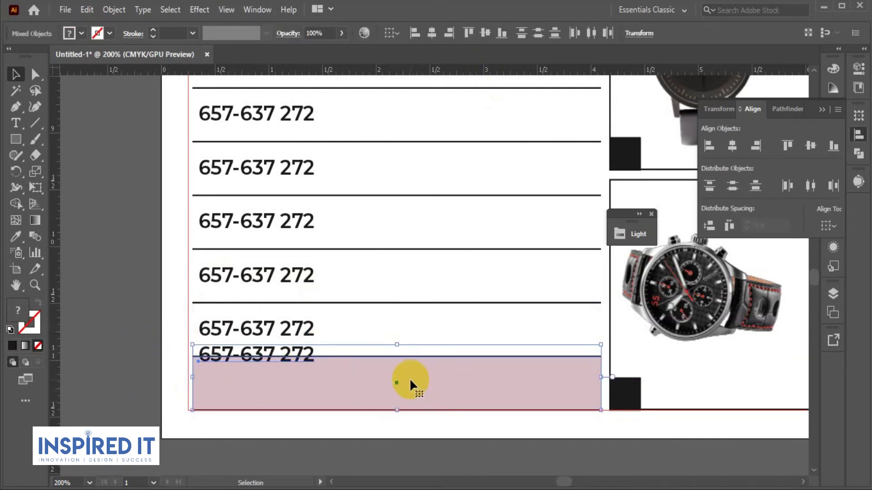
pyautogui.click(485, 33)
pyautogui.click(157, 329)
pyautogui.click(382, 384)
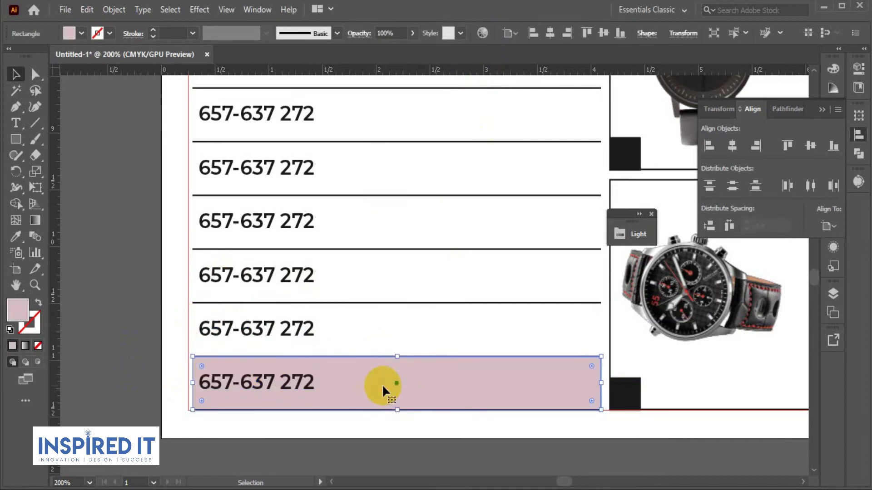
pyautogui.click(120, 339)
pyautogui.hotkey('ctrl', '-')
pyautogui.hotkey('ctrl', '-')
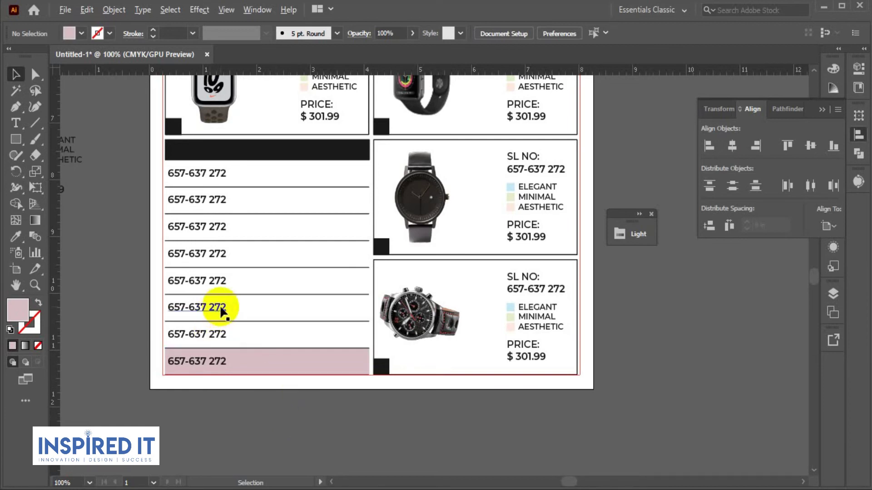
# Ungroup the PRICE group beside the page and separate the $ 301.99 amount.
pyautogui.hotkey('ctrl', '-')
pyautogui.scroll(3, 170, 252)
pyautogui.click(150, 191)
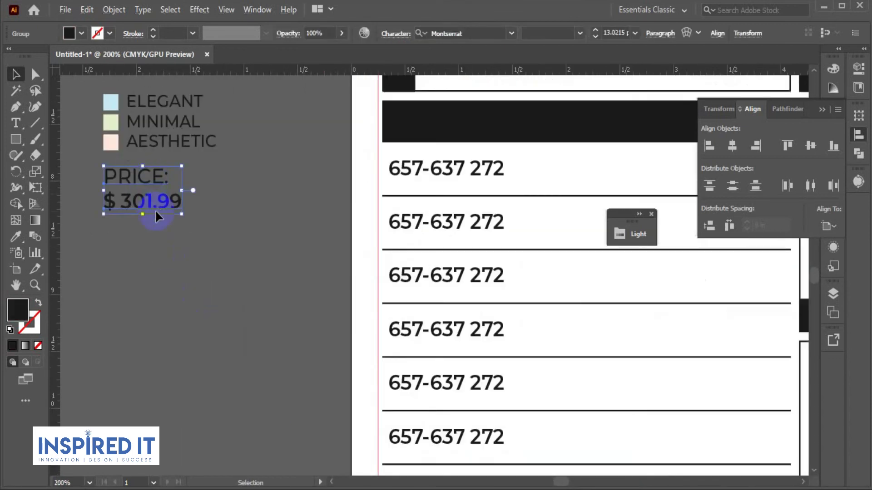
pyautogui.rightClick(157, 201)
pyautogui.click(195, 313)
pyautogui.click(299, 233)
pyautogui.moveTo(163, 210); pyautogui.dragTo(309, 247)
# Place $ 301.99 at the first row's right end, aligned to its serial number, and copy it to row two.
pyautogui.moveTo(253, 292); pyautogui.dragTo(92, 320)
pyautogui.moveTo(105, 282); pyautogui.dragTo(558, 204)
pyautogui.click(136, 259)
pyautogui.click(289, 209)
pyautogui.keyDown('shift'); pyautogui.click(495, 206); pyautogui.keyUp('shift')
pyautogui.click(267, 203)
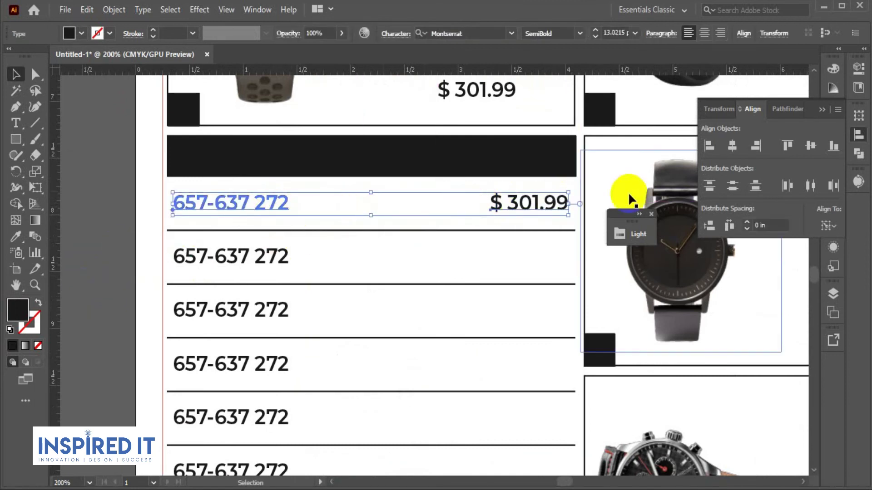
pyautogui.click(113, 273)
pyautogui.moveTo(567, 203); pyautogui.dragTo(551, 262)
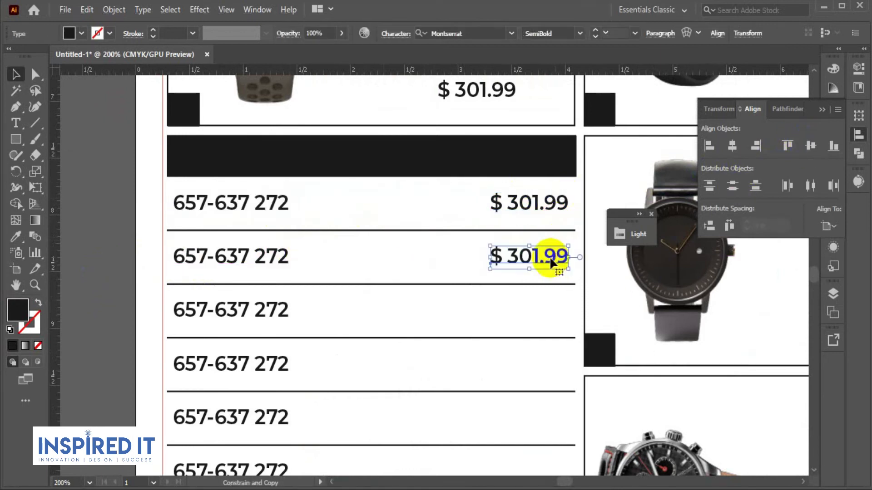
pyautogui.hotkey('ctrl', '1')
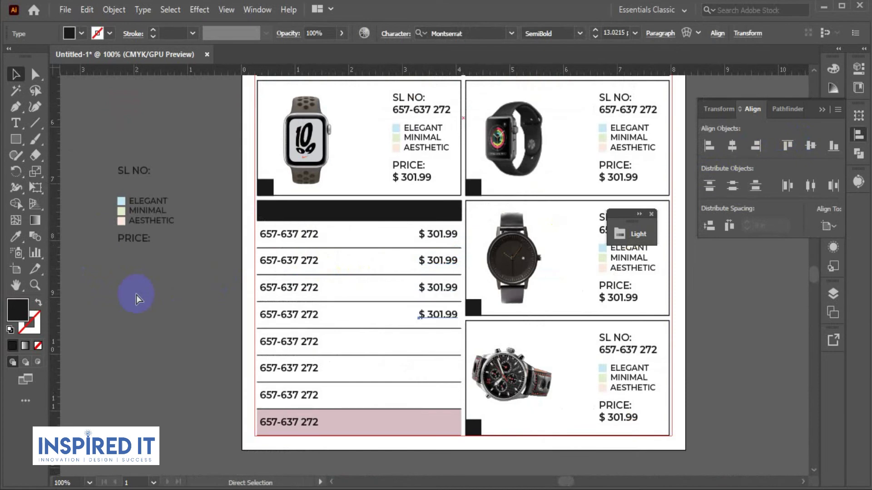
pyautogui.click(103, 363)
pyautogui.scroll(2, 324, 279)
pyautogui.click(291, 241)
pyautogui.keyDown('shift'); pyautogui.click(564, 241); pyautogui.keyUp('shift')
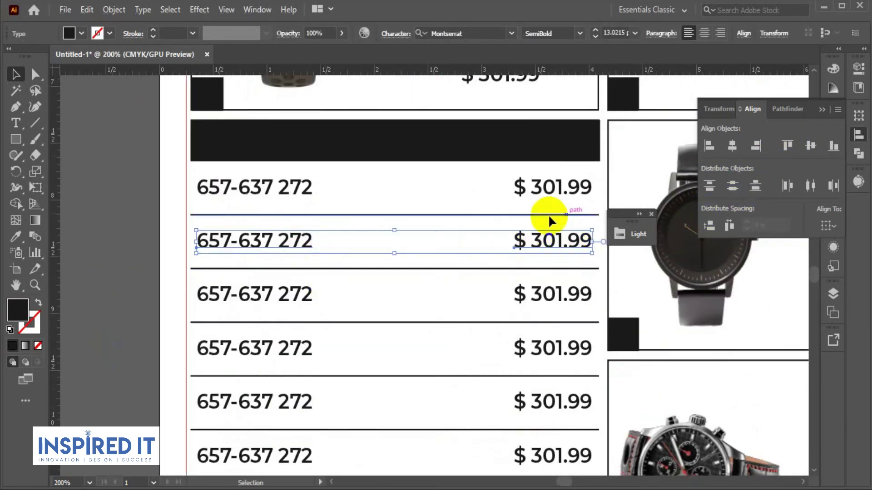
pyautogui.click(311, 241)
pyautogui.click(788, 146)
pyautogui.click(125, 305)
pyautogui.click(272, 295)
pyautogui.keyDown('shift'); pyautogui.click(552, 295); pyautogui.keyUp('shift')
pyautogui.click(294, 298)
pyautogui.click(787, 146)
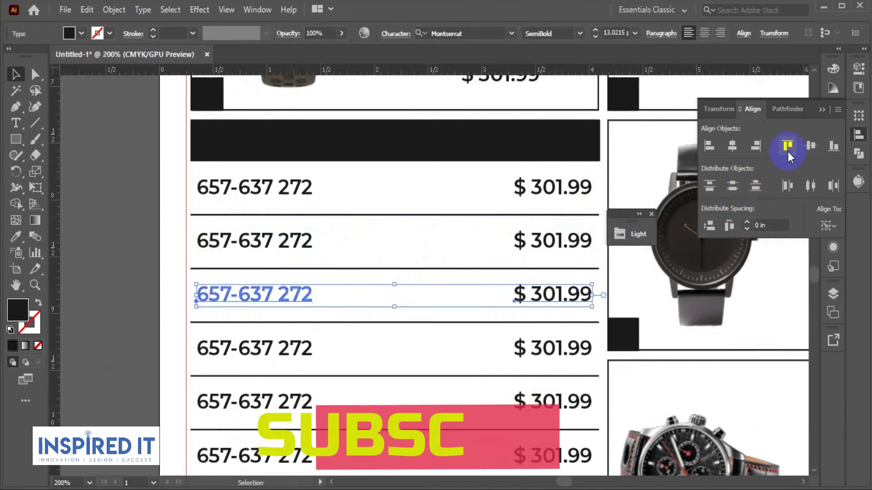
pyautogui.click(70, 336)
pyautogui.click(259, 359)
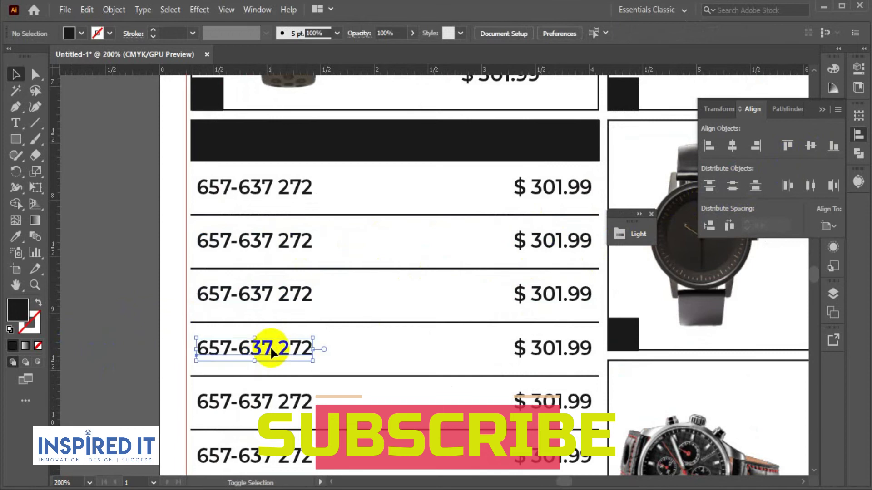
pyautogui.keyDown('shift'); pyautogui.click(553, 347); pyautogui.keyUp('shift')
pyautogui.click(309, 351)
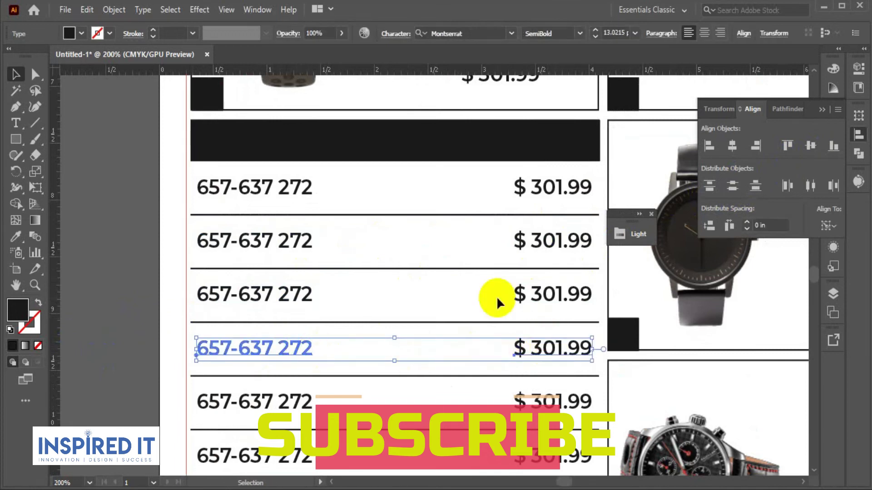
pyautogui.click(807, 145)
pyautogui.click(117, 344)
pyautogui.click(273, 402)
pyautogui.keyDown('shift'); pyautogui.click(534, 411); pyautogui.keyUp('shift')
pyautogui.click(305, 403)
pyautogui.click(810, 145)
pyautogui.click(172, 388)
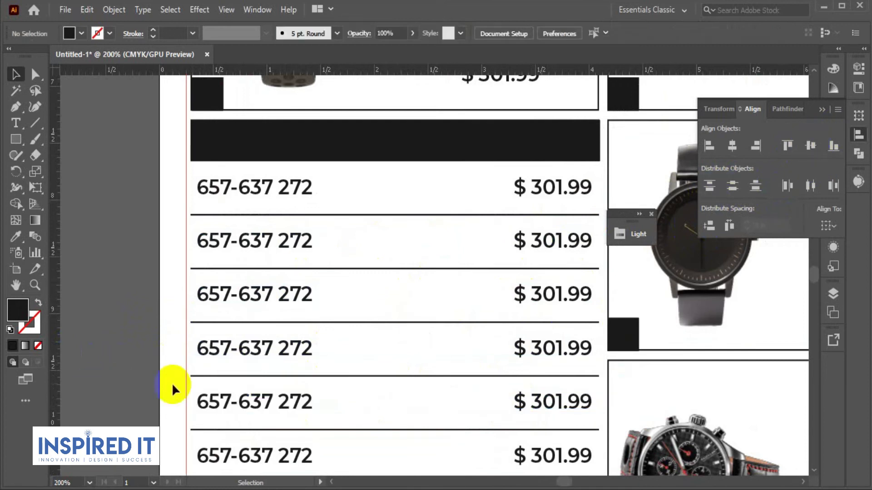
pyautogui.scroll(-3, 173, 388)
pyautogui.click(255, 278)
pyautogui.keyDown('shift'); pyautogui.click(547, 278); pyautogui.keyUp('shift')
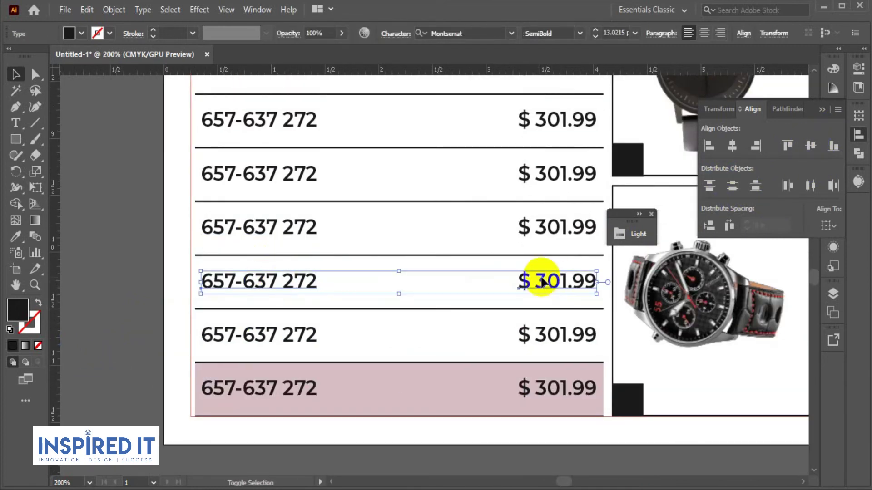
pyautogui.click(318, 282)
pyautogui.click(809, 146)
pyautogui.click(142, 331)
pyautogui.click(269, 351)
pyautogui.keyDown('shift'); pyautogui.click(545, 332); pyautogui.keyUp('shift')
pyautogui.click(290, 336)
pyautogui.click(810, 145)
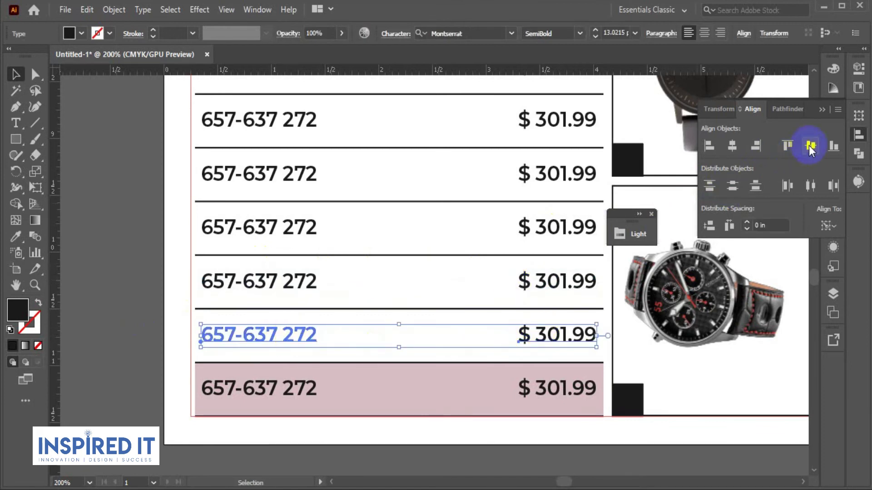
pyautogui.click(117, 345)
pyautogui.click(272, 389)
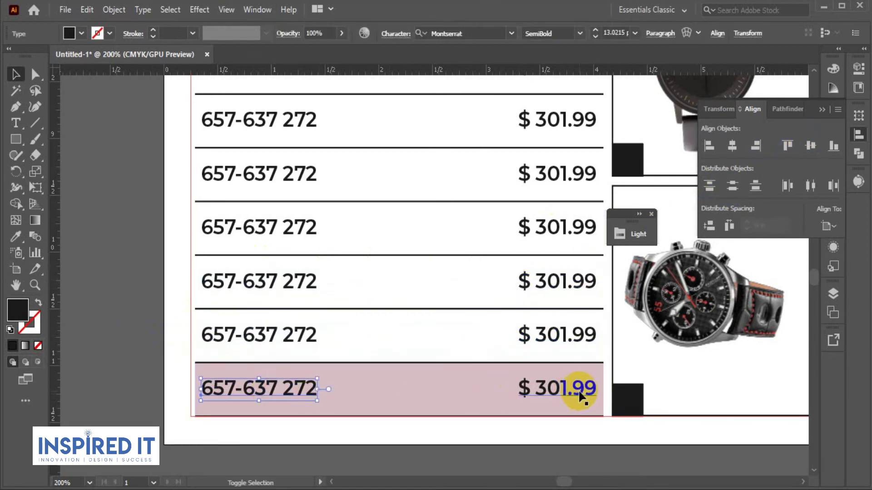
pyautogui.keyDown('shift'); pyautogui.click(580, 395); pyautogui.keyUp('shift')
pyautogui.click(315, 382)
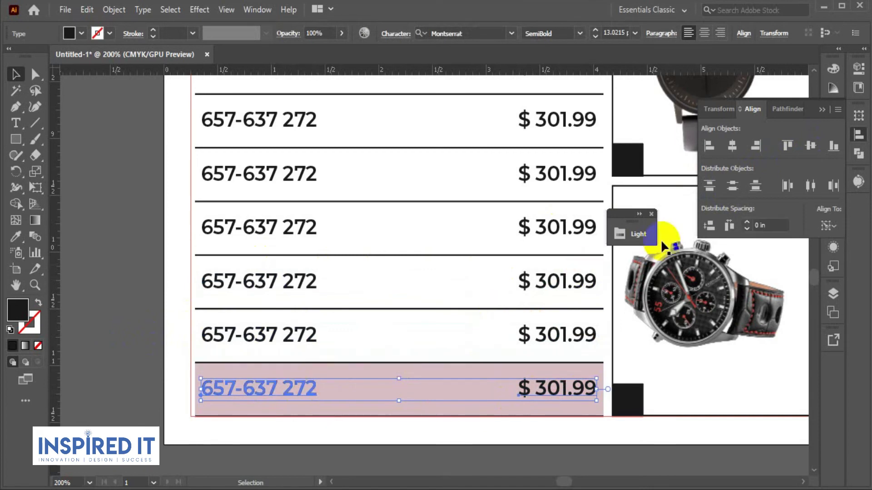
pyautogui.click(810, 146)
pyautogui.click(176, 336)
pyautogui.click(375, 379)
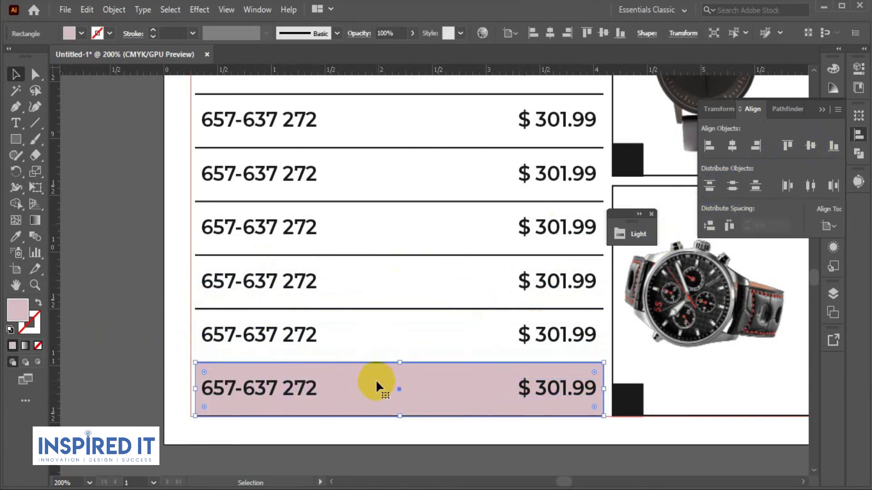
pyautogui.press('Delete')
pyautogui.hotkey('ctrl', '-')
pyautogui.hotkey('ctrl', '-')
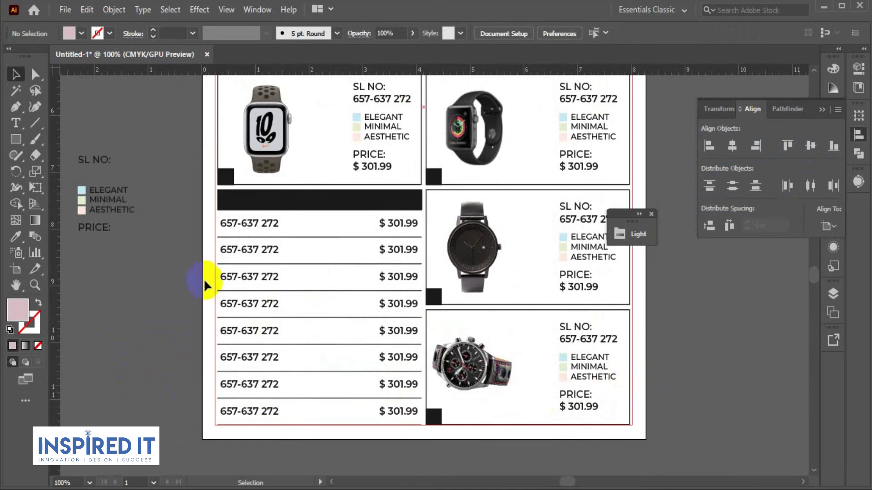
pyautogui.keyDown('alt'); pyautogui.scroll(1, 186, 257); pyautogui.keyUp('alt')
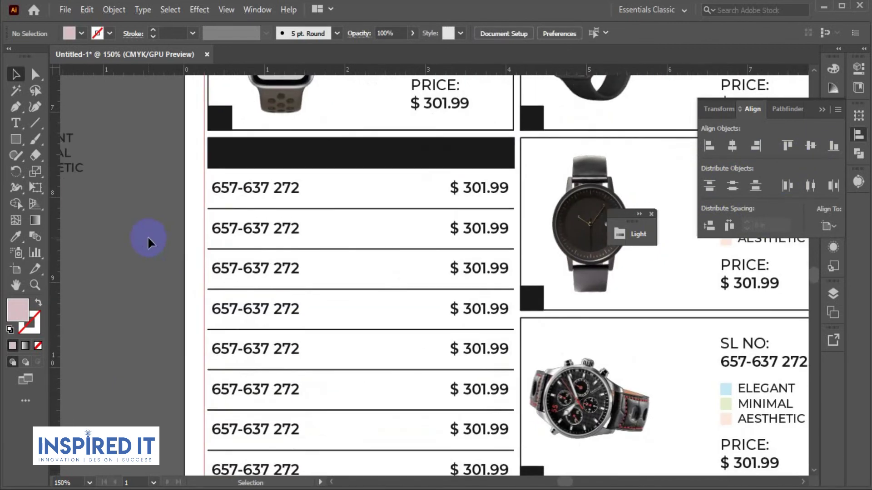
pyautogui.click(281, 189)
pyautogui.doubleClick(478, 190)
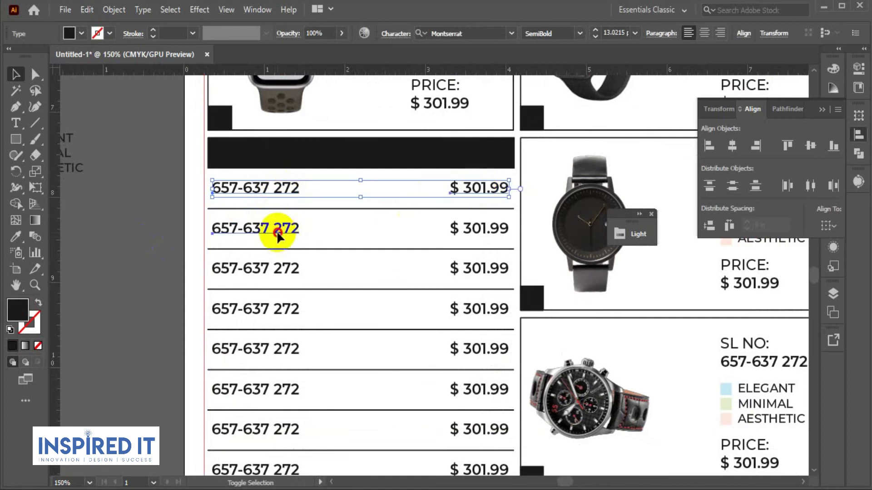
pyautogui.click(127, 269)
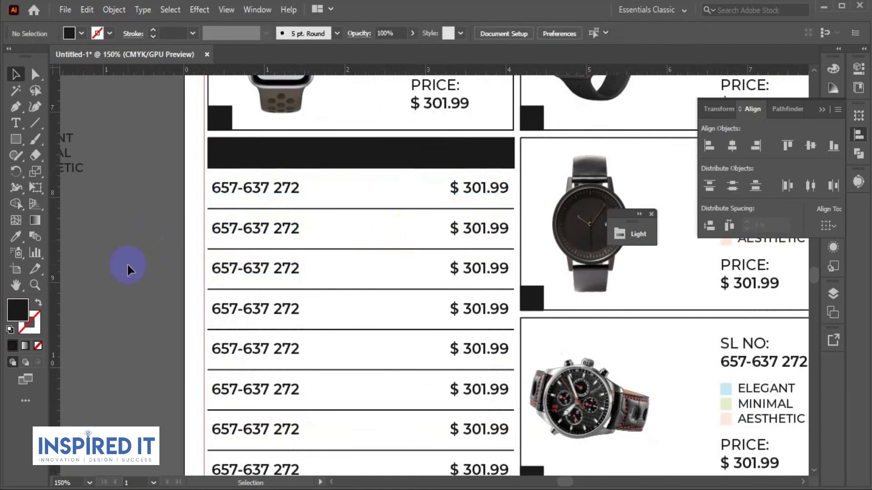
pyautogui.scroll(2, 136, 282)
pyautogui.hscroll(-2, 137, 282)
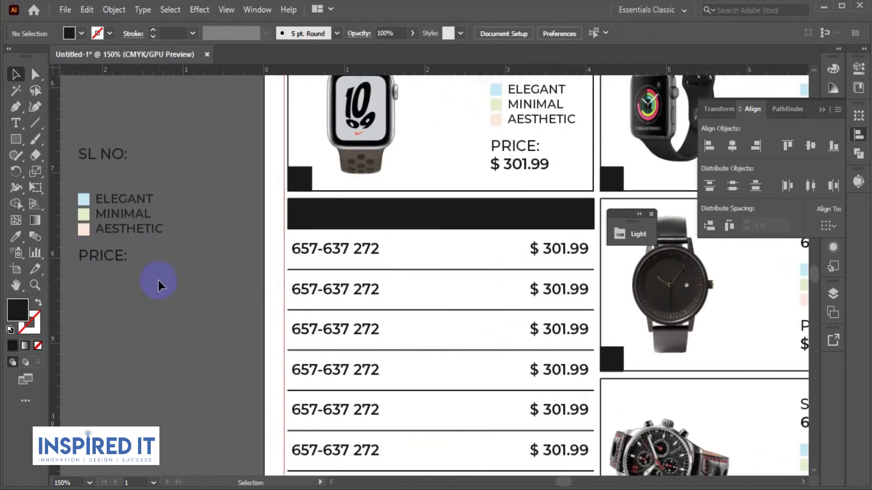
# Make the PRICE: and SL NO: labels white by eyedropper sampling.
pyautogui.moveTo(119, 268); pyautogui.dragTo(201, 302)
pyautogui.click(139, 290)
pyautogui.click(202, 295)
pyautogui.click(15, 236)
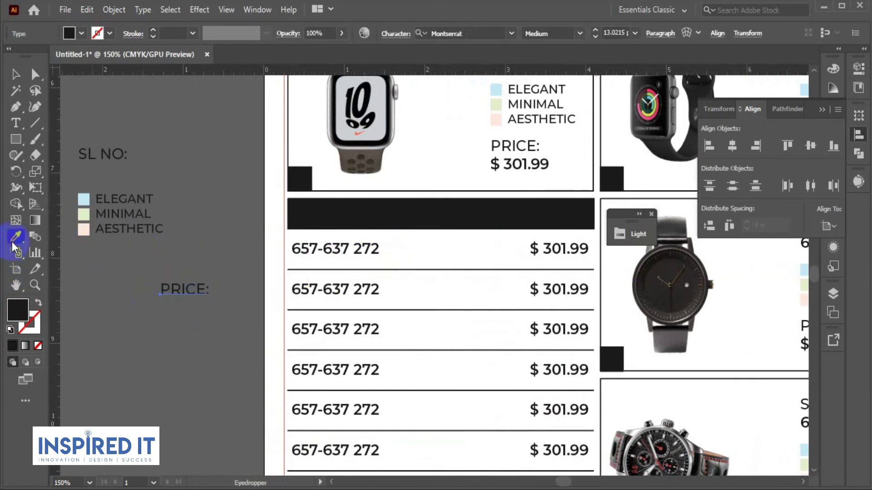
pyautogui.click(80, 147)
pyautogui.click(16, 74)
pyautogui.click(113, 156)
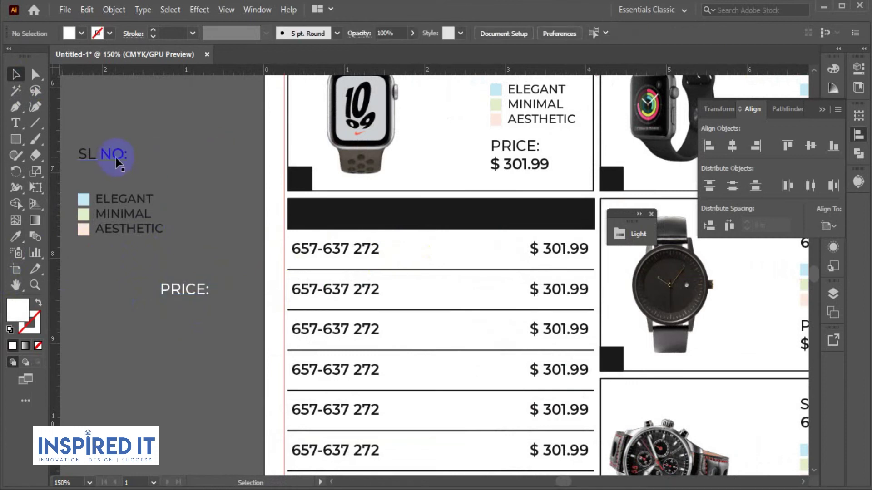
pyautogui.click(432, 255)
pyautogui.click(16, 74)
pyautogui.click(211, 138)
# Bring both labels to front; place SL NO: on the bar's left and PRICE: on its right.
pyautogui.moveTo(113, 155); pyautogui.dragTo(324, 227)
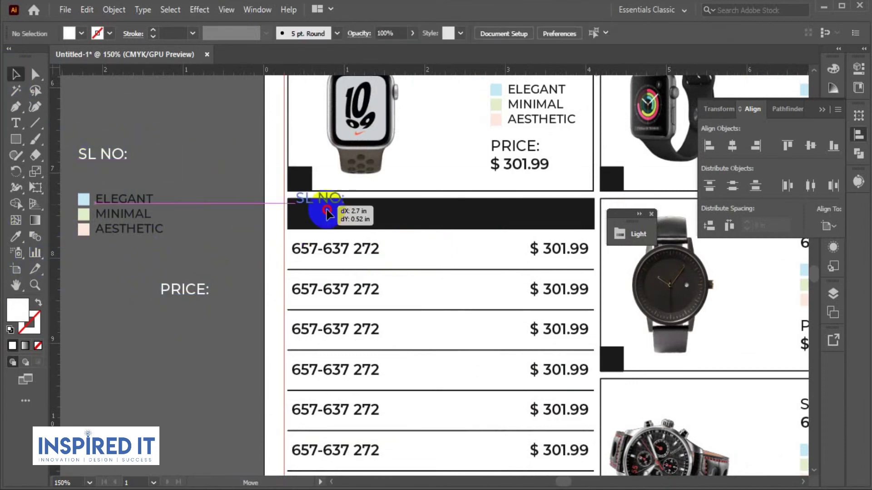
pyautogui.hotkey('ctrl', 'z')
pyautogui.click(101, 130)
pyautogui.click(104, 154)
pyautogui.keyDown('shift'); pyautogui.click(202, 292); pyautogui.keyUp('shift')
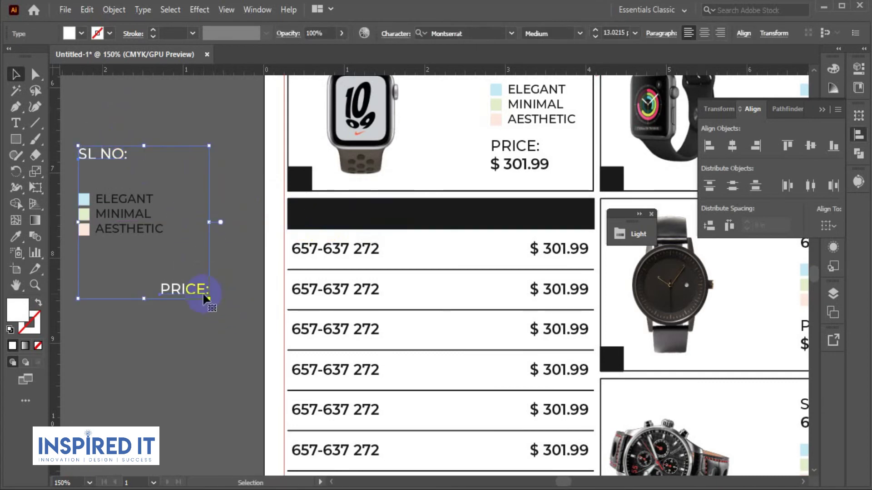
pyautogui.rightClick(202, 293)
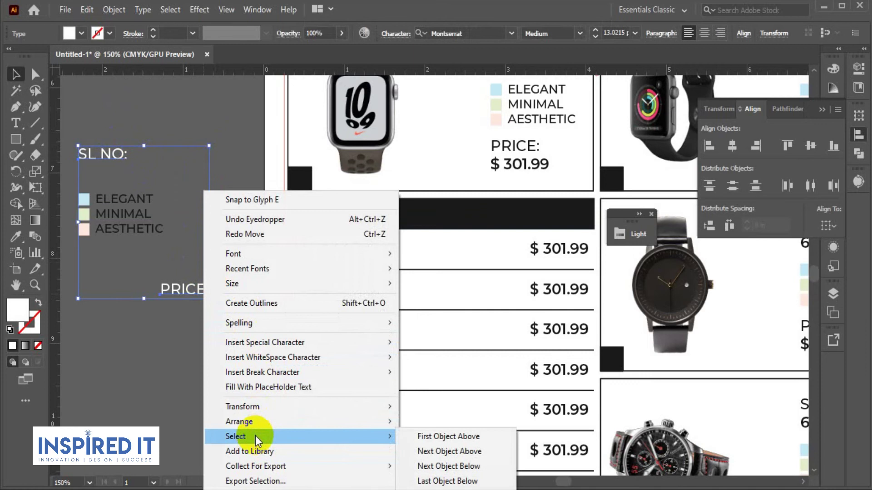
pyautogui.moveTo(239, 421)
pyautogui.click(456, 421)
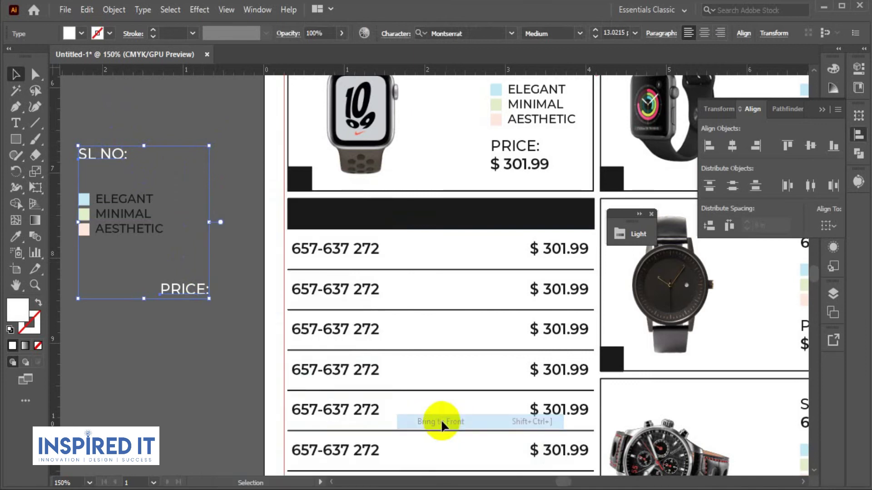
pyautogui.click(191, 307)
pyautogui.moveTo(195, 288); pyautogui.dragTo(556, 216)
pyautogui.click(307, 288)
pyautogui.moveTo(122, 161)
pyautogui.mouseDown()
pyautogui.moveTo(261, 208)
pyautogui.moveTo(350, 214)
pyautogui.mouseUp()
# Left-align SL NO: with serial 657-637 272 and centre it vertically on the black bar.
pyautogui.scroll(2, 345, 254)
pyautogui.click(345, 248)
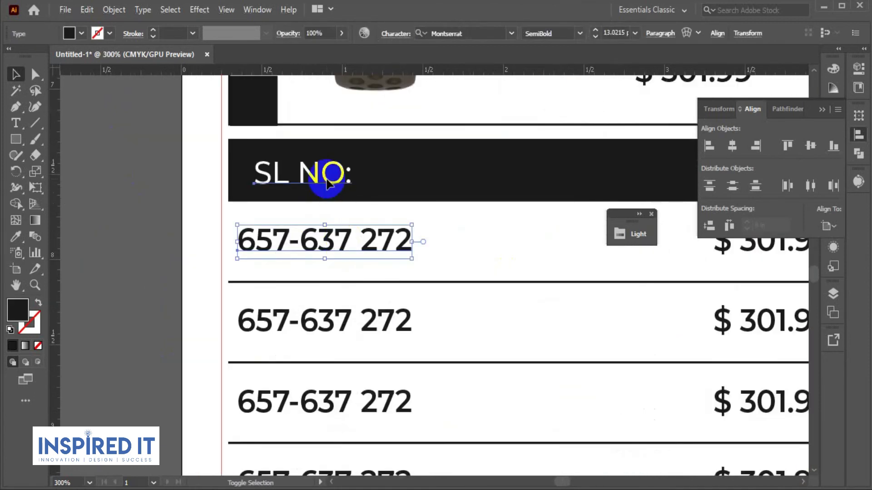
pyautogui.keyDown('shift'); pyautogui.click(327, 175); pyautogui.keyUp('shift')
pyautogui.click(327, 238)
pyautogui.click(710, 147)
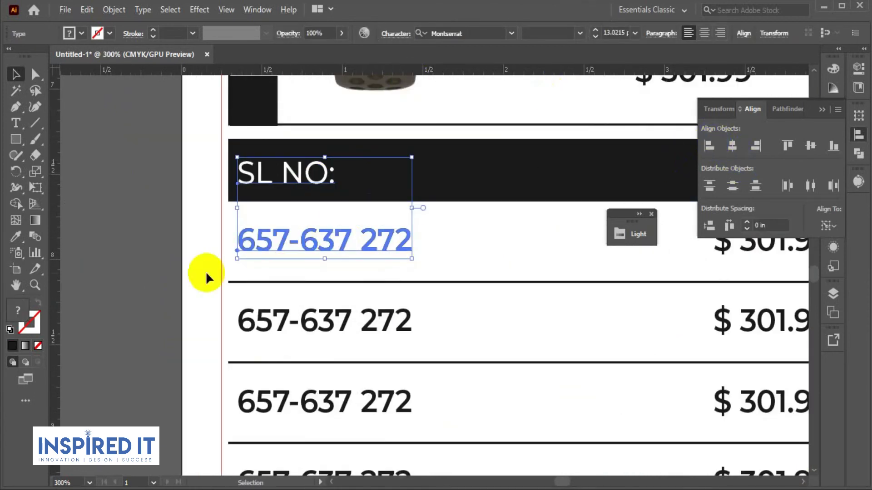
pyautogui.click(133, 269)
pyautogui.click(318, 176)
pyautogui.keyDown('shift'); pyautogui.click(444, 177); pyautogui.keyUp('shift')
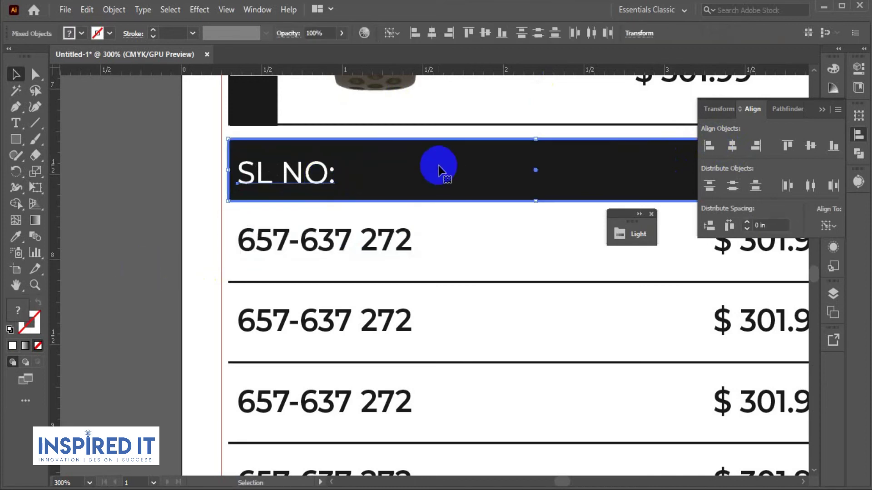
pyautogui.click(810, 145)
pyautogui.click(170, 288)
# Right-align PRICE: with the $ 301.99 price column and align it against the bar.
pyautogui.scroll(-1, 170, 289)
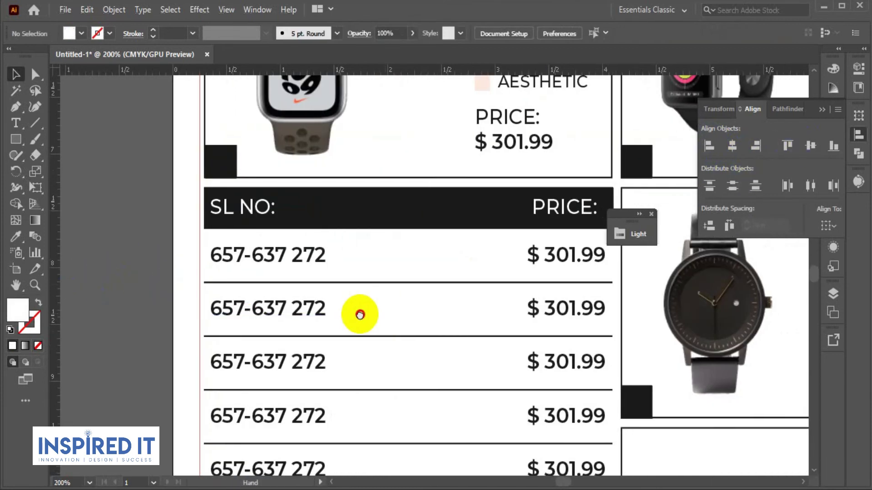
pyautogui.hscroll(3, 438, 272)
pyautogui.click(447, 267)
pyautogui.keyDown('shift'); pyautogui.click(459, 220); pyautogui.keyUp('shift')
pyautogui.click(471, 265)
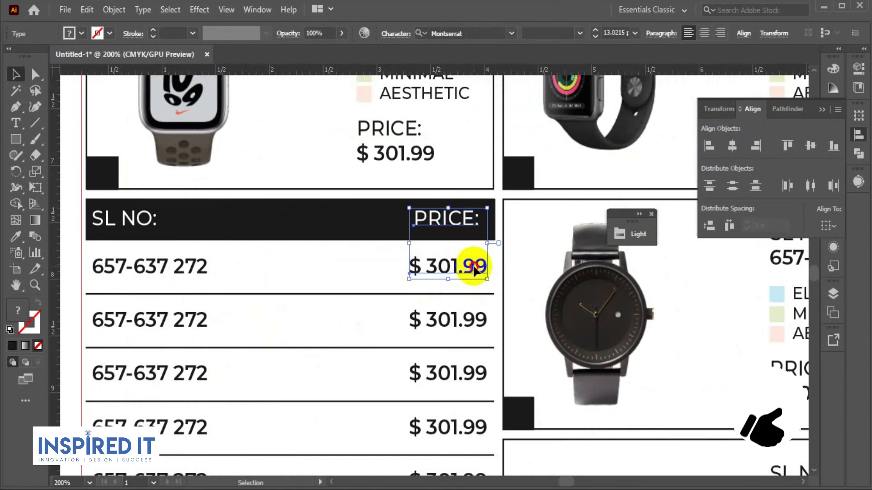
pyautogui.click(756, 146)
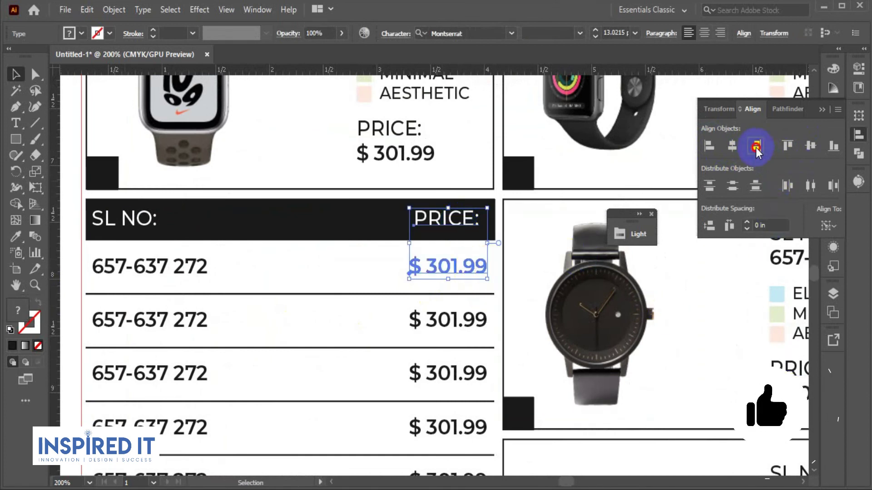
pyautogui.click(340, 248)
pyautogui.click(424, 224)
pyautogui.keyDown('shift'); pyautogui.click(384, 226); pyautogui.keyUp('shift')
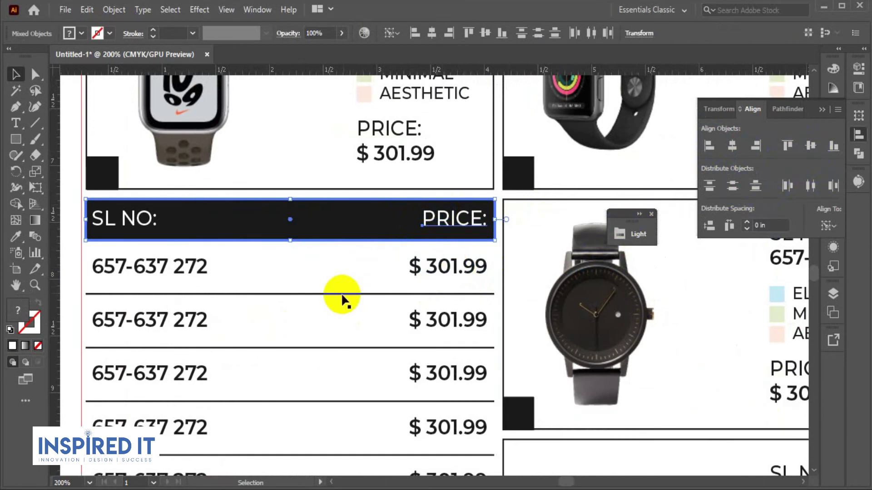
pyautogui.click(330, 255)
pyautogui.scroll(-2, 330, 255)
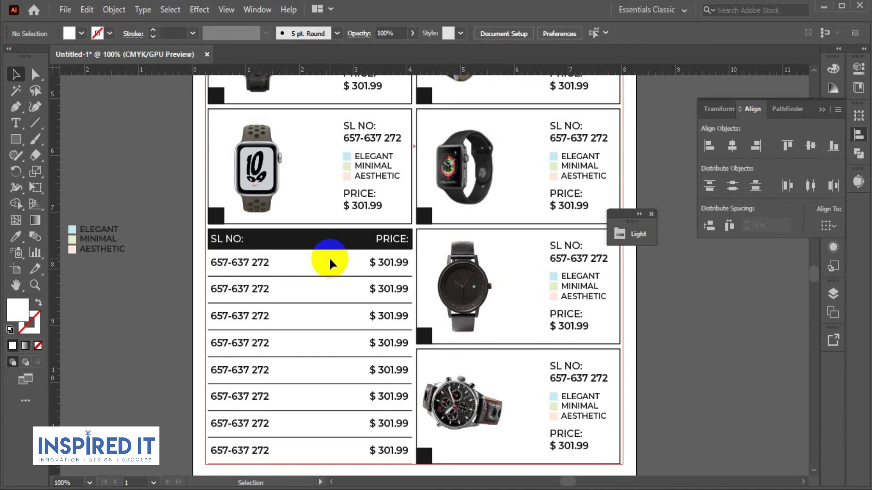
# Close the stray floating Light panel and pan across the page.
pyautogui.click(650, 214)
pyautogui.scroll(-1, 630, 332)
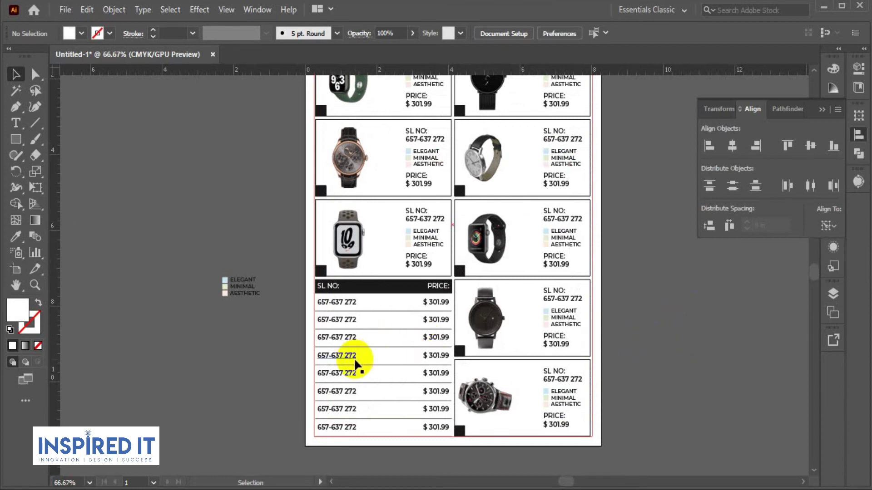
pyautogui.scroll(1, 439, 359)
pyautogui.press('super')
pyautogui.press('super')
pyautogui.moveTo(659, 337); pyautogui.dragTo(630, 269)
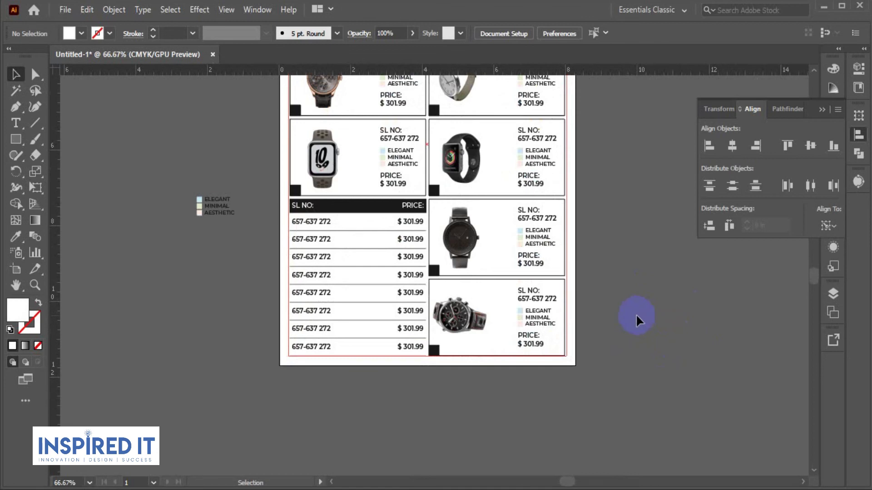
pyautogui.moveTo(635, 315); pyautogui.dragTo(613, 310)
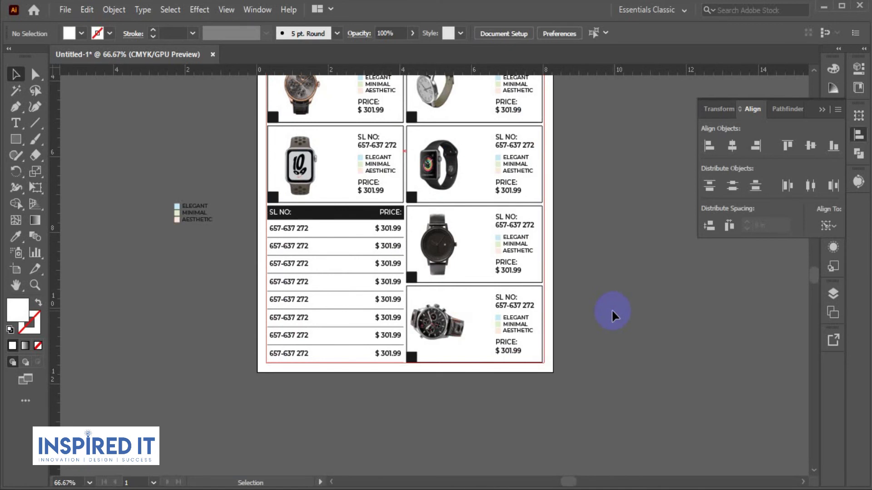
pyautogui.scroll(3, 611, 310)
# Zoom out and delete the leftover ELEGANT/MINIMAL/AESTHETIC legend group left of the artboard.
pyautogui.hotkey('ctrl', '-')
pyautogui.moveTo(184, 297); pyautogui.dragTo(262, 343)
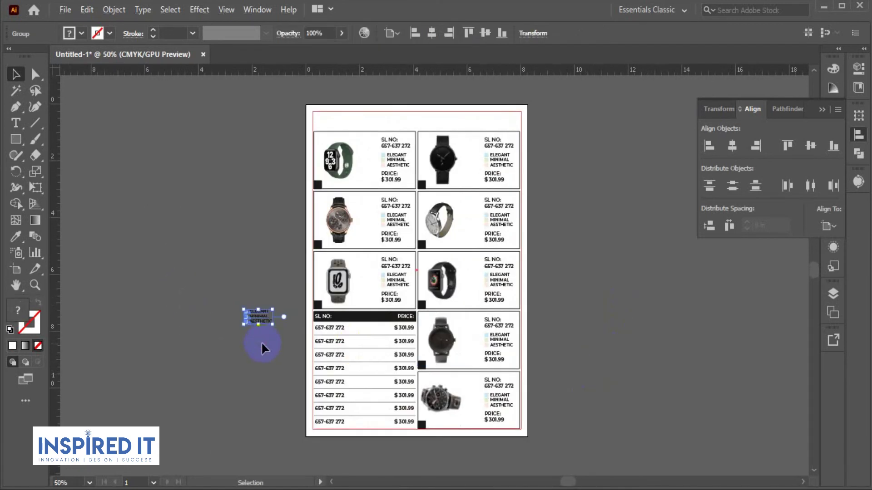
pyautogui.press('Delete')
pyautogui.hscroll(3, 517, 302)
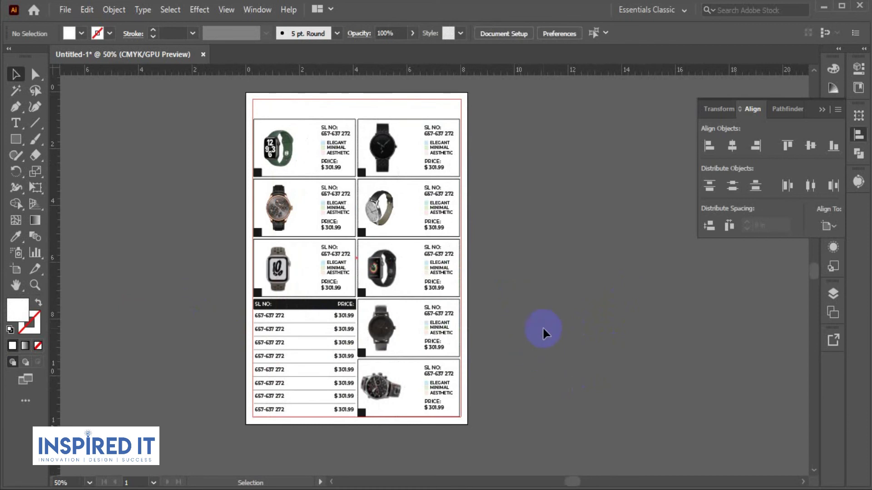
pyautogui.scroll(3, 541, 256)
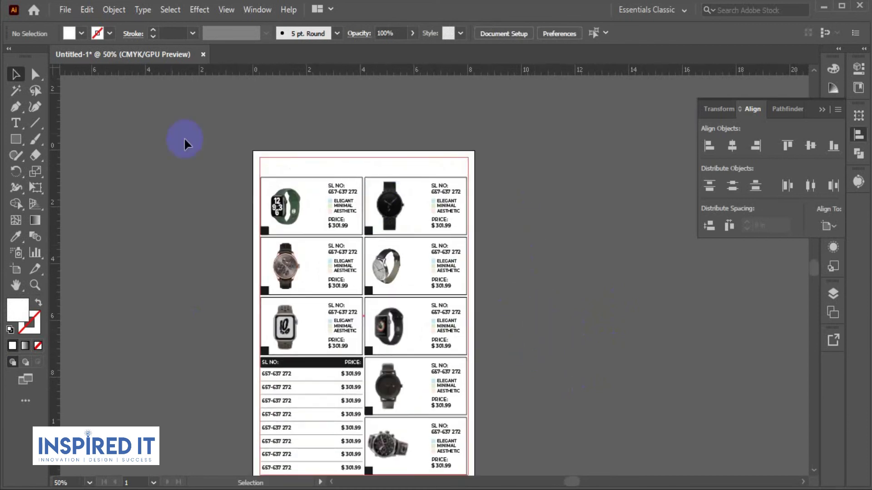
pyautogui.scroll(2, 340, 165)
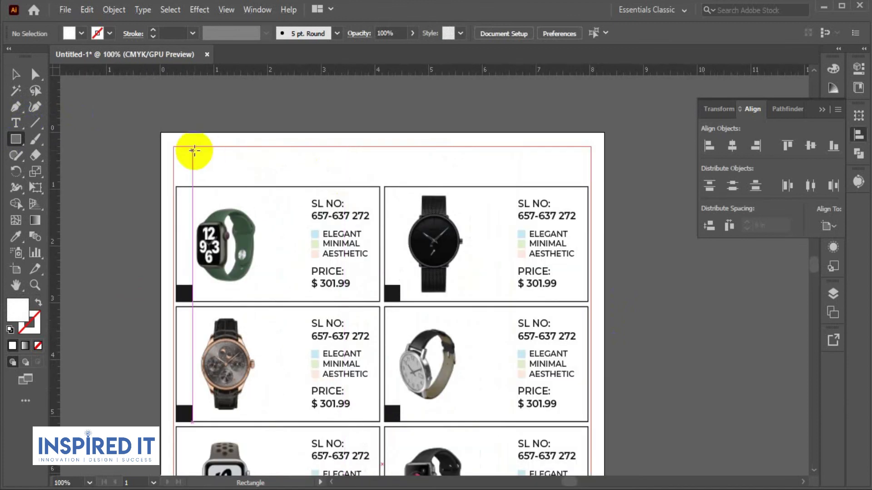
# Draw an 8.27 x 0.45 in strip across the page top, filled black from a card square.
pyautogui.moveTo(160, 146); pyautogui.dragTo(603, 169)
pyautogui.click(28, 309)
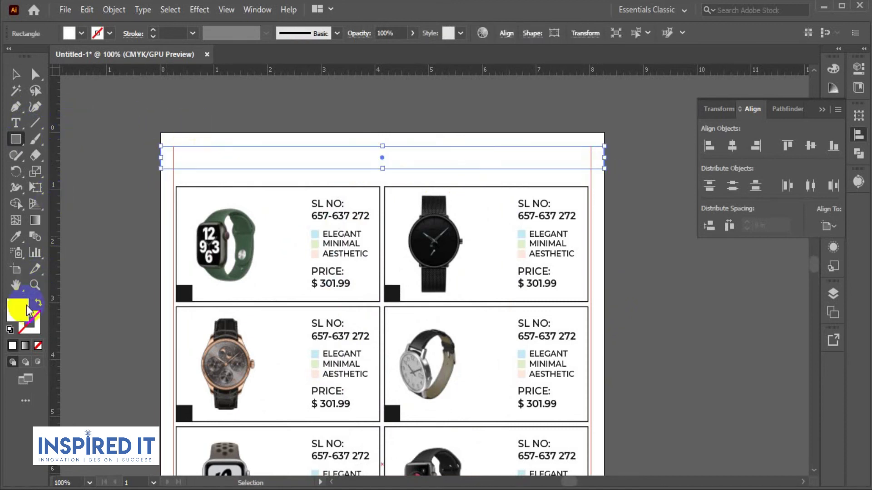
pyautogui.click(16, 237)
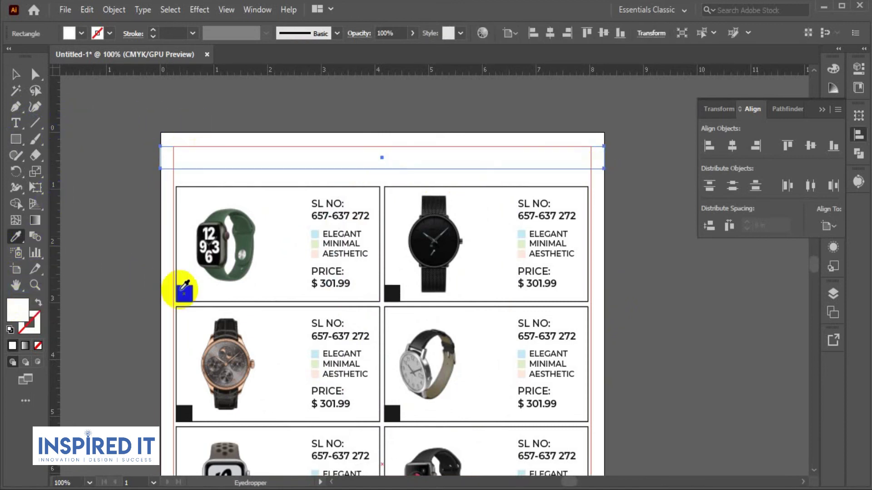
pyautogui.click(183, 292)
pyautogui.click(16, 74)
pyautogui.click(135, 145)
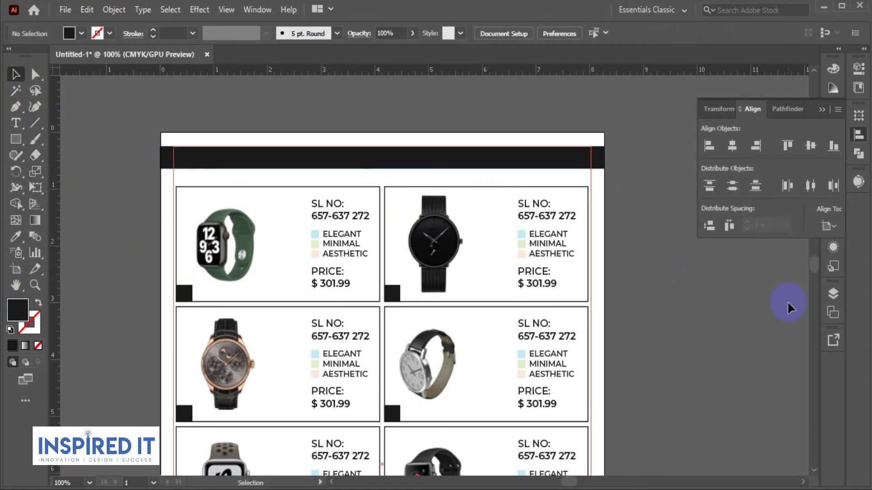
# Stretch the black header bar's top edge up to the artboard edge.
pyautogui.scroll(-3, 536, 336)
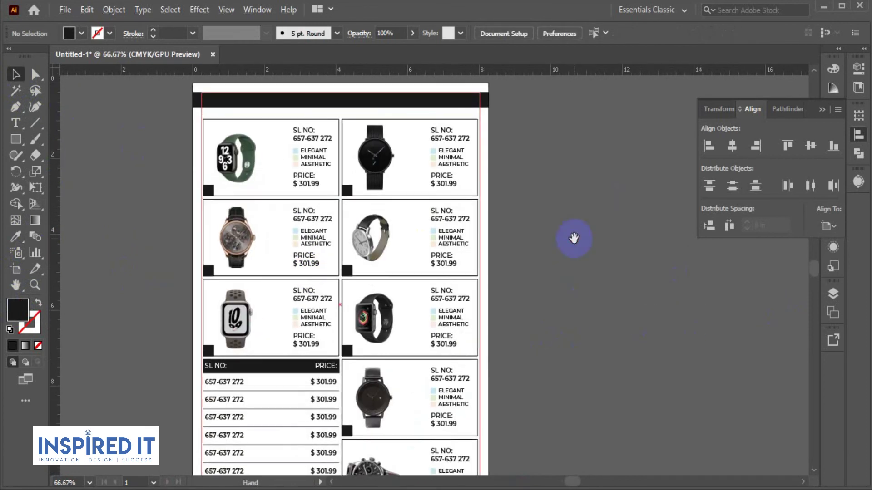
pyautogui.scroll(-1, 572, 236)
pyautogui.scroll(2, 390, 143)
pyautogui.scroll(1, 390, 143)
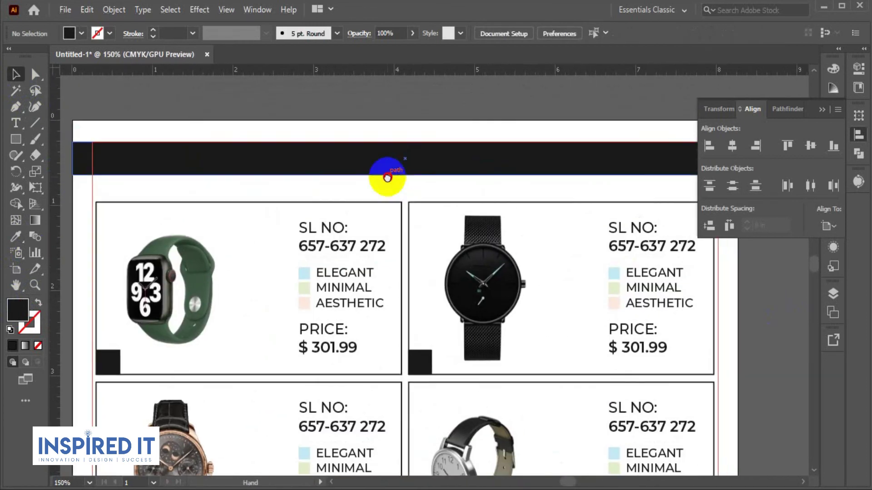
pyautogui.click(396, 159)
pyautogui.moveTo(404, 142); pyautogui.dragTo(406, 119)
pyautogui.click(362, 86)
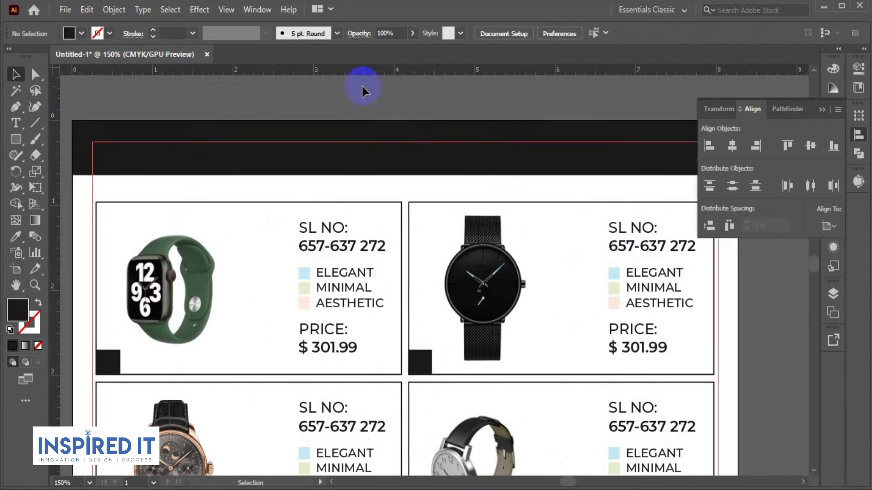
pyautogui.scroll(-2, 362, 86)
pyautogui.scroll(-2, 615, 189)
pyautogui.moveTo(614, 223); pyautogui.dragTo(426, 186)
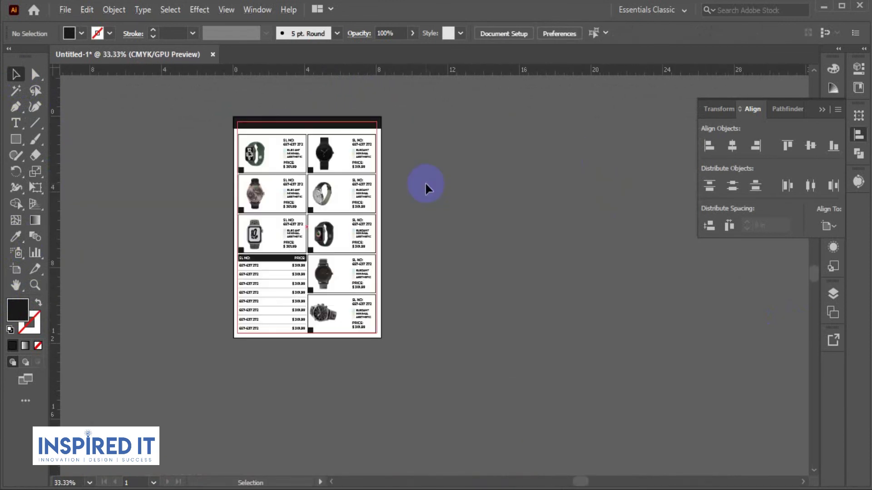
# Vertically centre the catalog layout group on the page with Vertical Align Center.
pyautogui.click(341, 164)
pyautogui.click(210, 182)
pyautogui.scroll(1, 209, 182)
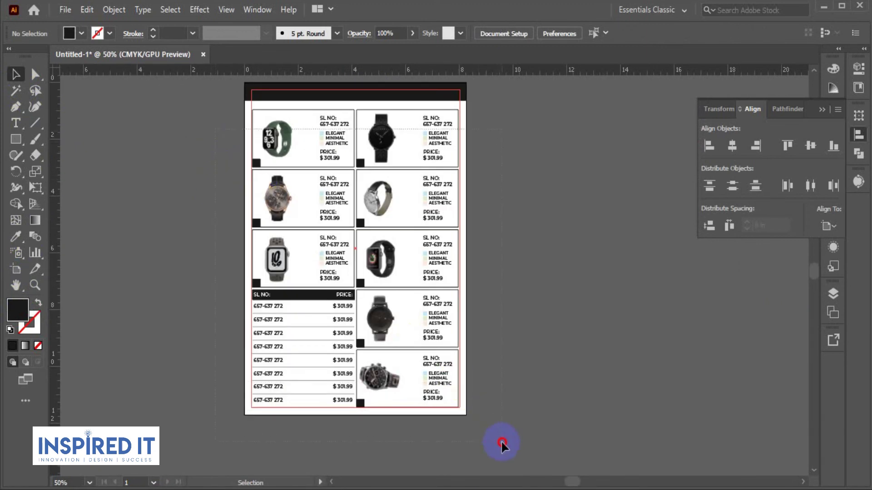
pyautogui.hotkey('ctrl', 'a')
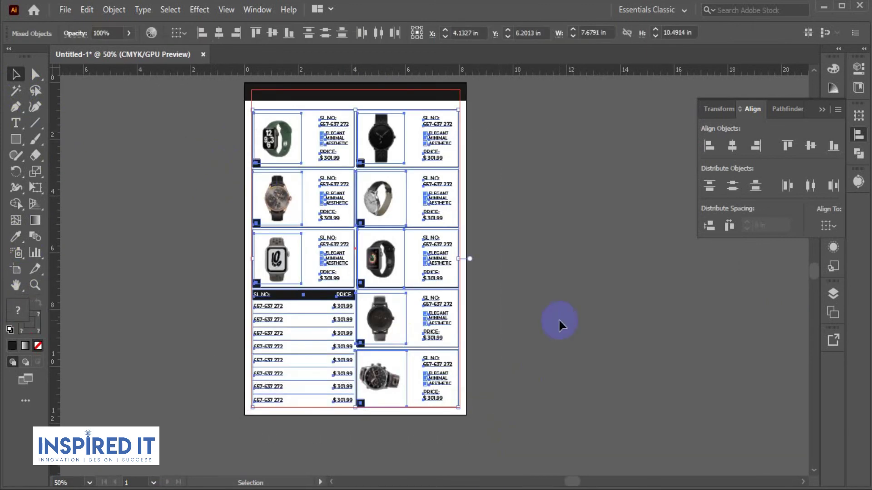
pyautogui.click(559, 322)
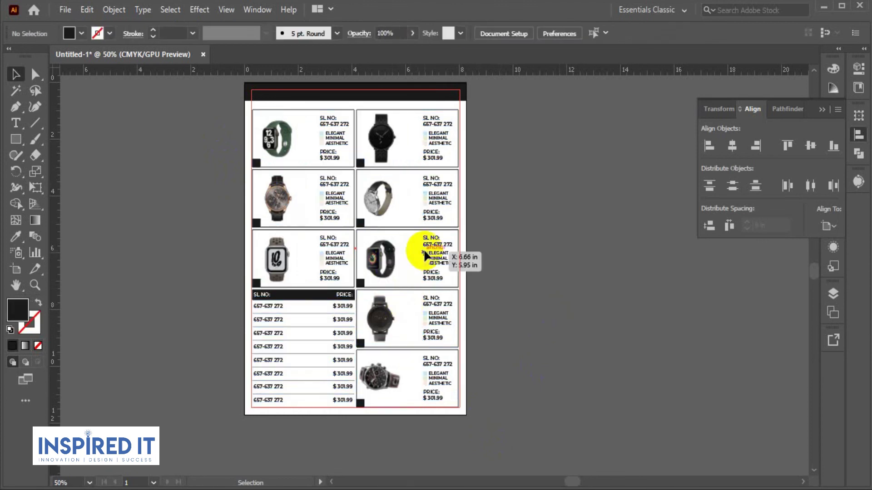
pyautogui.click(434, 256)
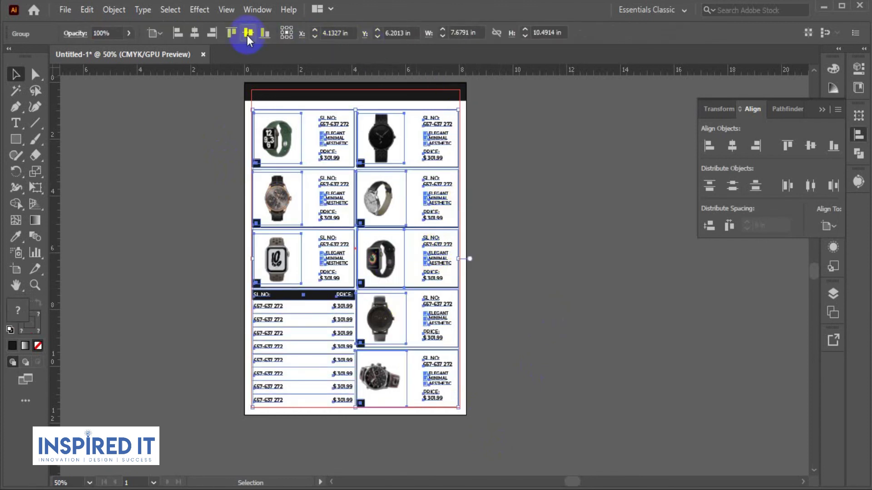
pyautogui.click(248, 33)
pyautogui.click(562, 222)
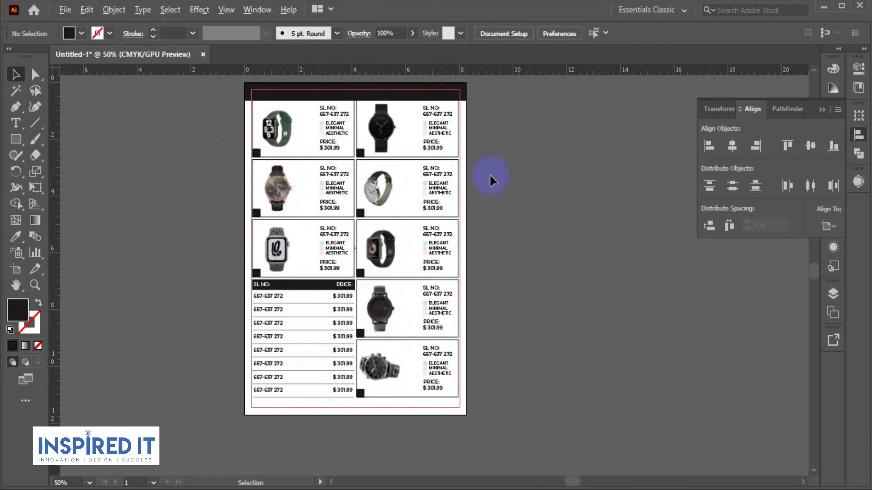
pyautogui.scroll(1, 486, 181)
pyautogui.scroll(3, 542, 274)
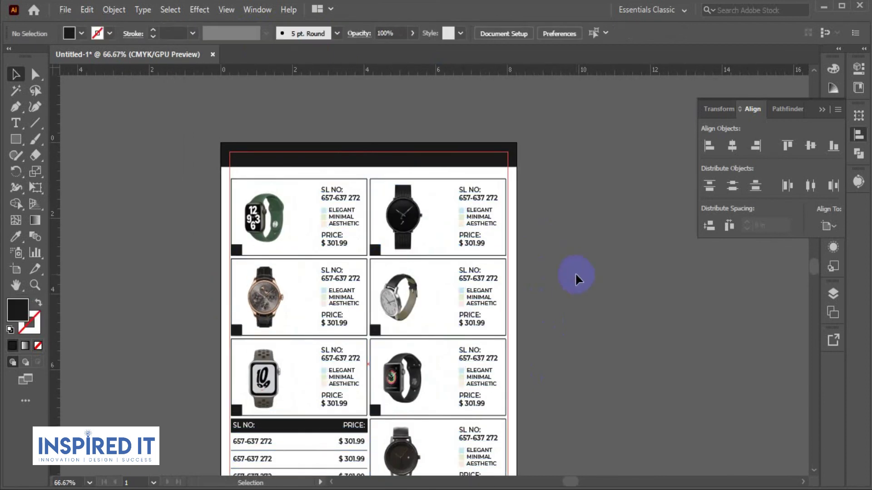
pyautogui.scroll(-1, 574, 272)
pyautogui.moveTo(574, 273)
pyautogui.mouseDown()
pyautogui.moveTo(498, 168)
pyautogui.moveTo(473, 273)
pyautogui.moveTo(498, 244)
pyautogui.mouseUp()
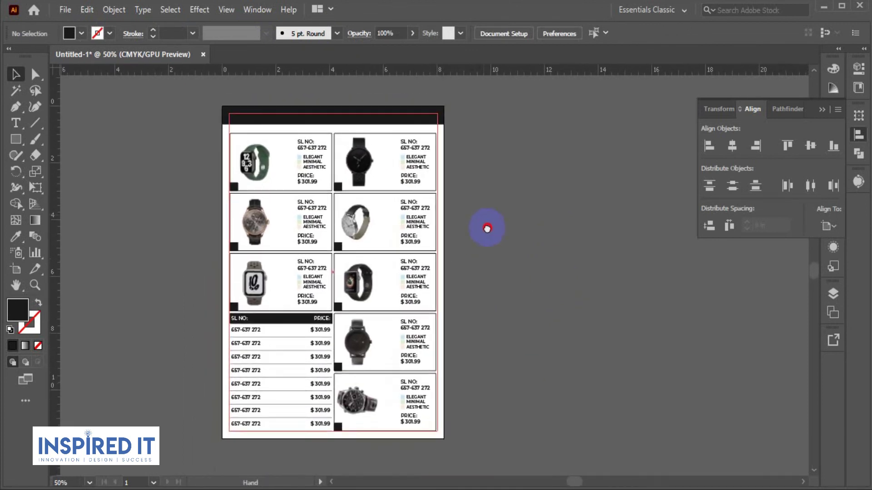
# Lower the black header bar's top edge, leaving a thin white strip above it.
pyautogui.scroll(2, 346, 145)
pyautogui.click(341, 134)
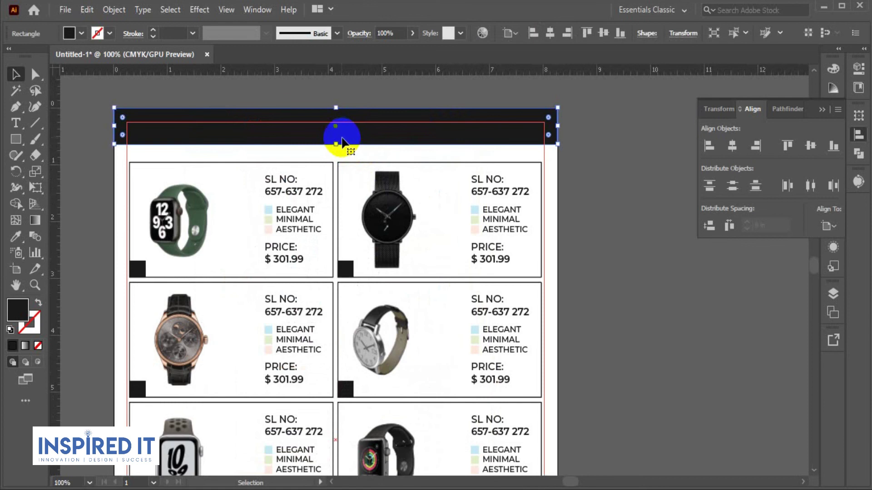
pyautogui.moveTo(336, 109); pyautogui.dragTo(336, 122)
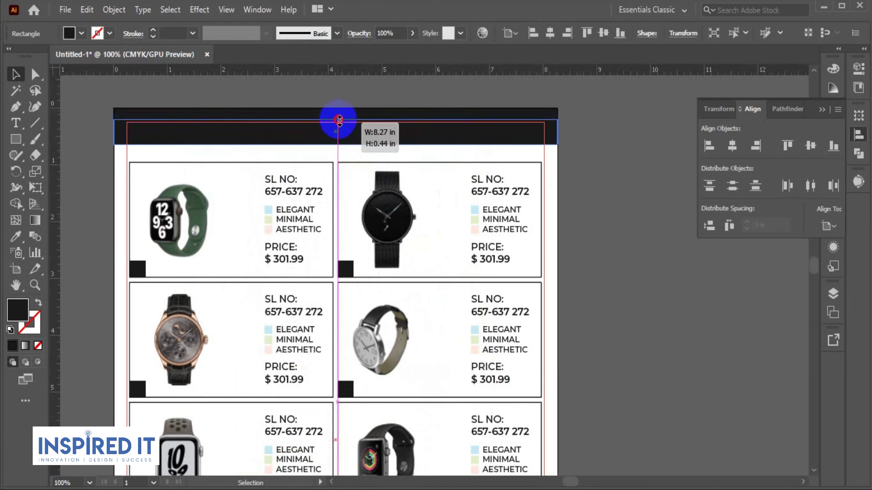
pyautogui.click(585, 195)
pyautogui.scroll(-1, 590, 195)
pyautogui.moveTo(631, 214)
pyautogui.mouseDown()
pyautogui.moveTo(592, 150)
pyautogui.moveTo(570, 259)
pyautogui.mouseUp()
pyautogui.scroll(1, 227, 195)
pyautogui.scroll(2, 193, 110)
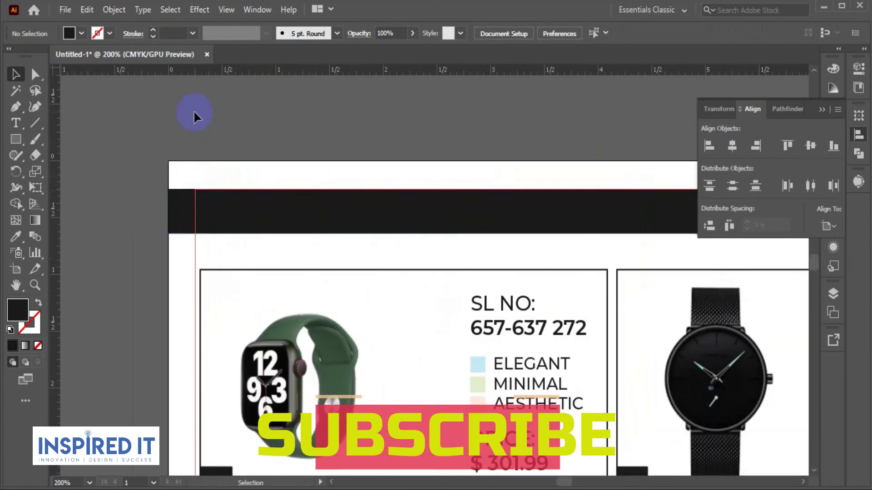
# Draw a horizontal line along the artboard's top edge with the Line Segment tool.
pyautogui.click(28, 122)
pyautogui.moveTo(169, 161); pyautogui.dragTo(565, 161)
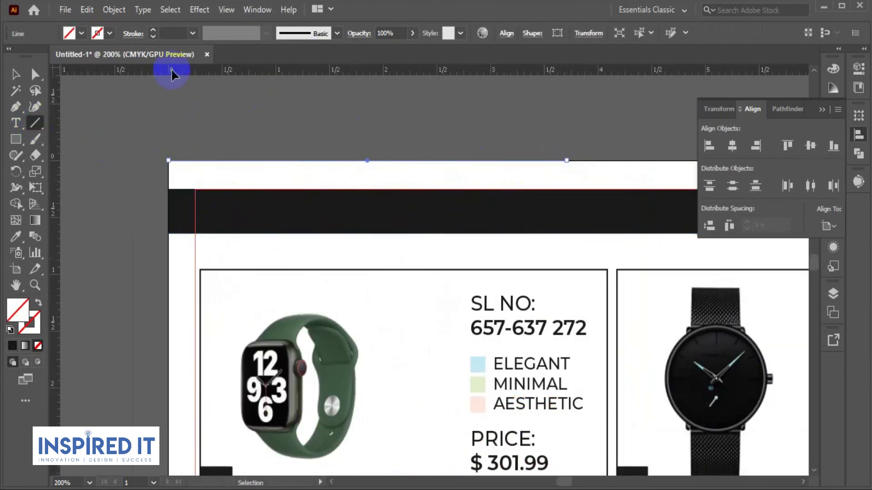
pyautogui.click(15, 74)
pyautogui.click(169, 111)
pyautogui.click(220, 172)
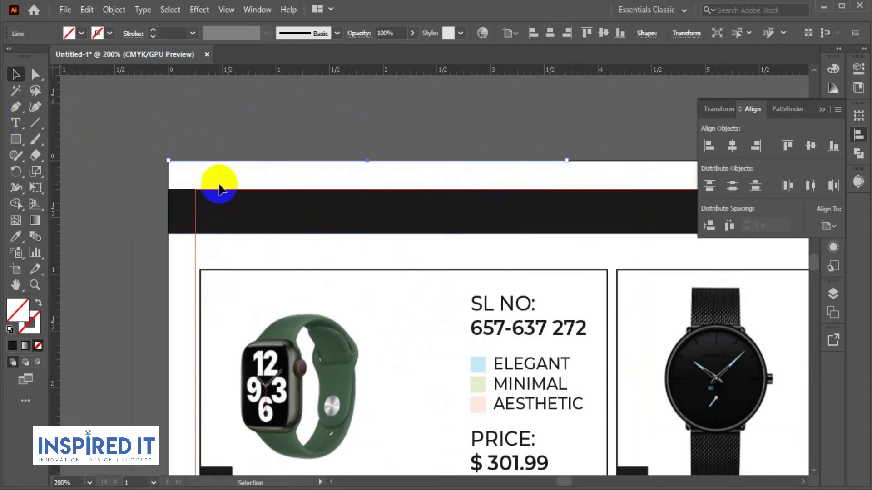
pyautogui.click(220, 171)
# Draw a thin bar across the top white strip, filled with the ELEGANT swatch's light blue.
pyautogui.click(16, 139)
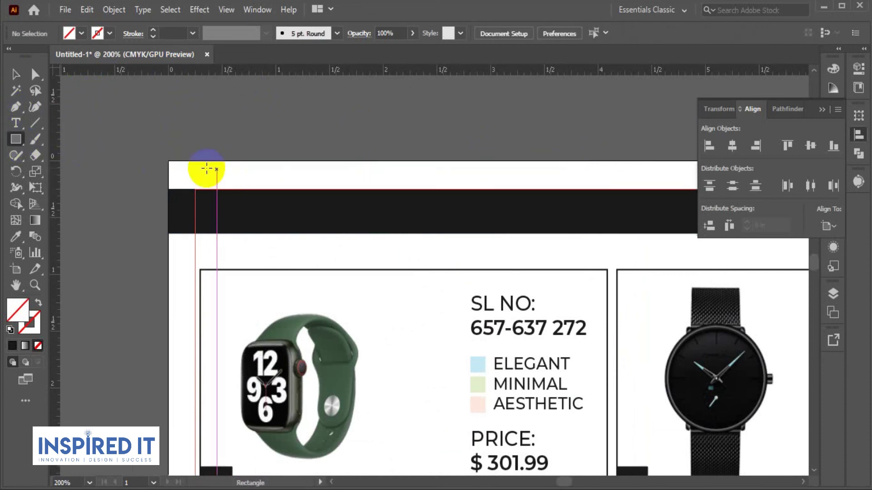
pyautogui.moveTo(171, 161); pyautogui.dragTo(483, 173)
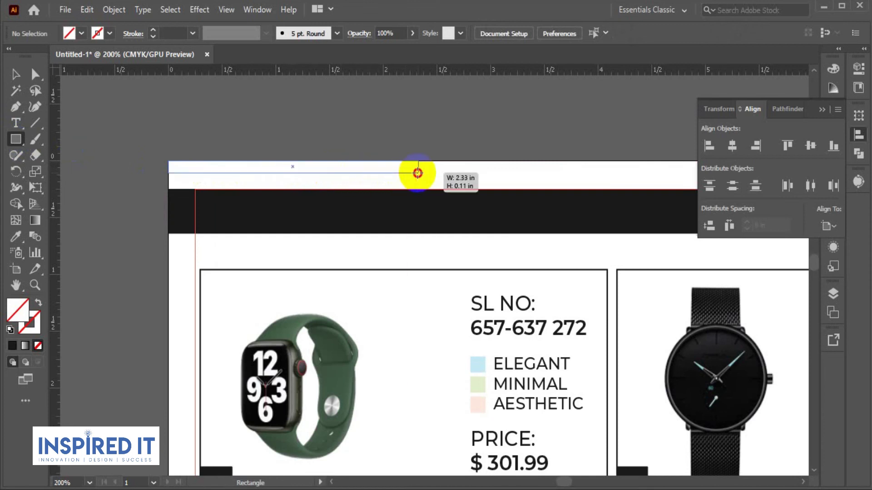
pyautogui.moveTo(484, 173); pyautogui.dragTo(690, 176)
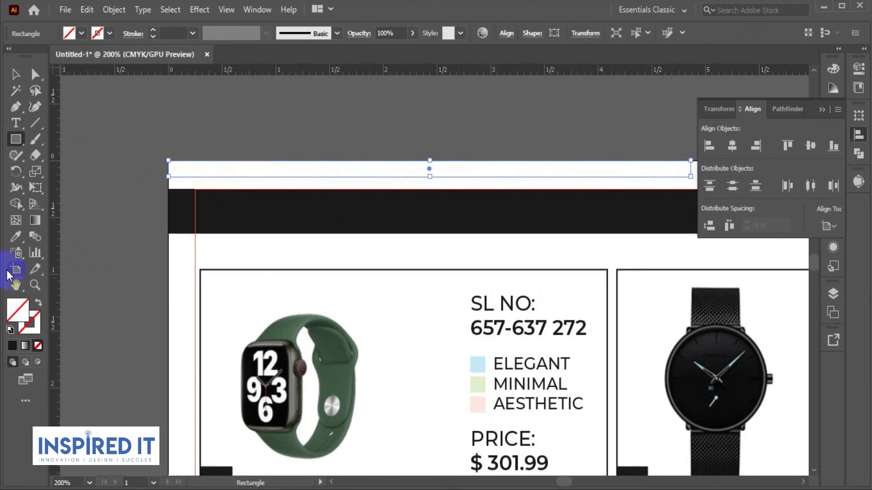
pyautogui.click(16, 237)
pyautogui.click(476, 364)
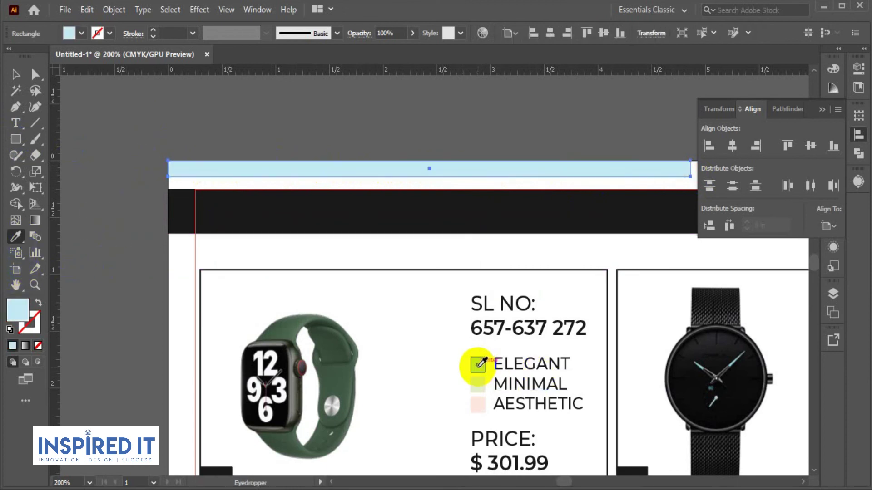
pyautogui.click(16, 74)
pyautogui.click(151, 108)
# Alt-drag a copy of the light blue bar down onto the page's bottom edge.
pyautogui.scroll(-2, 150, 111)
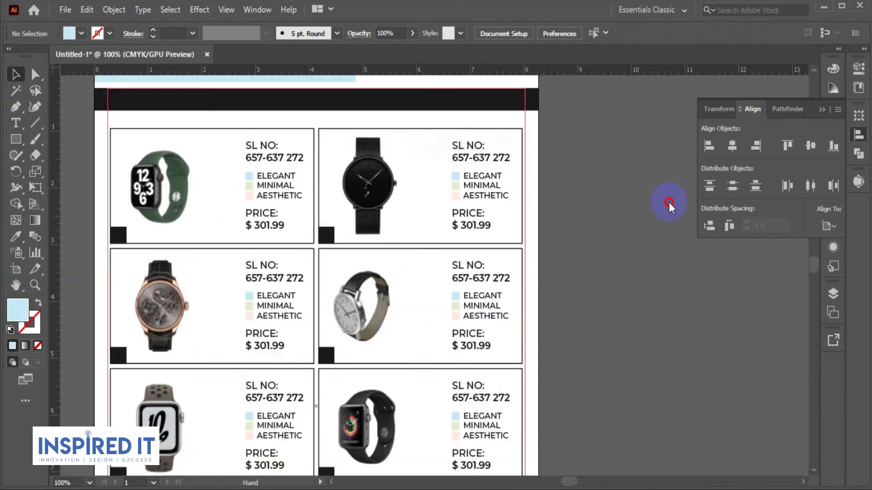
pyautogui.scroll(-1, 574, 255)
pyautogui.scroll(-1, 573, 254)
pyautogui.moveTo(494, 229); pyautogui.dragTo(426, 153)
pyautogui.moveTo(377, 80)
pyautogui.mouseDown()
pyautogui.moveTo(461, 436)
pyautogui.moveTo(467, 408)
pyautogui.mouseUp()
pyautogui.scroll(5, 437, 434)
pyautogui.moveTo(625, 301)
pyautogui.mouseDown()
pyautogui.moveTo(628, 291)
pyautogui.moveTo(675, 305)
pyautogui.mouseUp()
pyautogui.click(551, 361)
pyautogui.scroll(-5, 537, 364)
pyautogui.scroll(2, 645, 381)
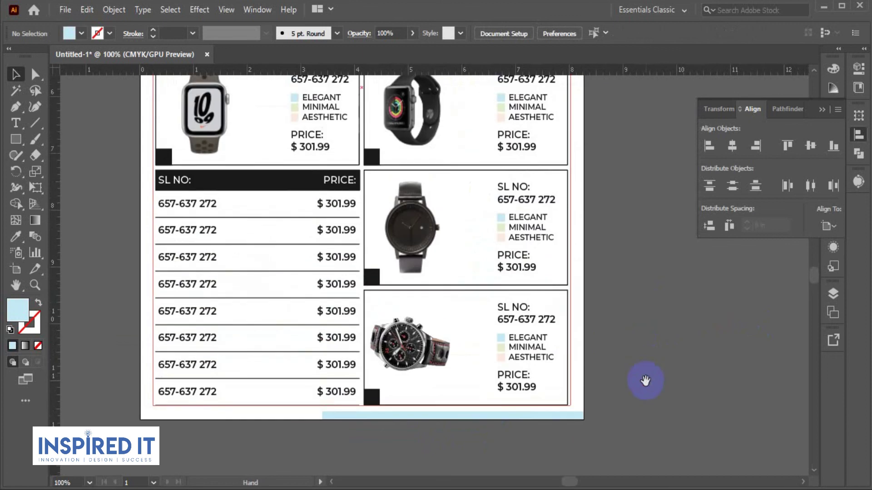
pyautogui.scroll(-3, 645, 380)
pyautogui.moveTo(654, 358)
pyautogui.mouseDown()
pyautogui.moveTo(451, 356)
pyautogui.moveTo(463, 321)
pyautogui.mouseUp()
pyautogui.scroll(1, 443, 346)
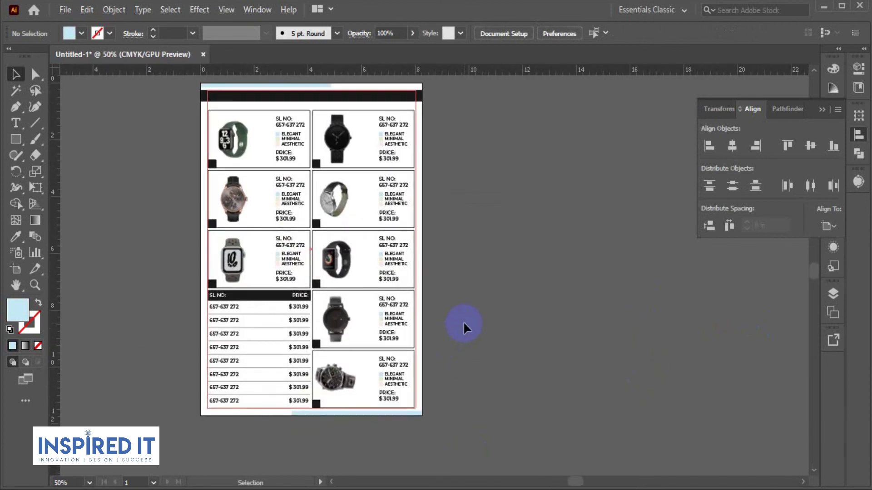
pyautogui.click(180, 203)
pyautogui.click(290, 96)
pyautogui.scroll(2, 291, 96)
pyautogui.scroll(2, 324, 156)
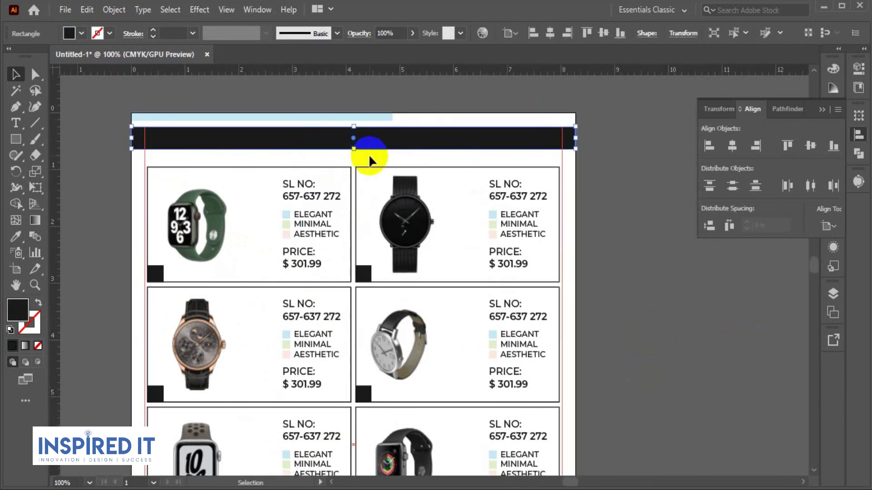
pyautogui.moveTo(355, 148); pyautogui.dragTo(347, 150)
pyautogui.click(560, 227)
pyautogui.hotkey('ctrl', '-')
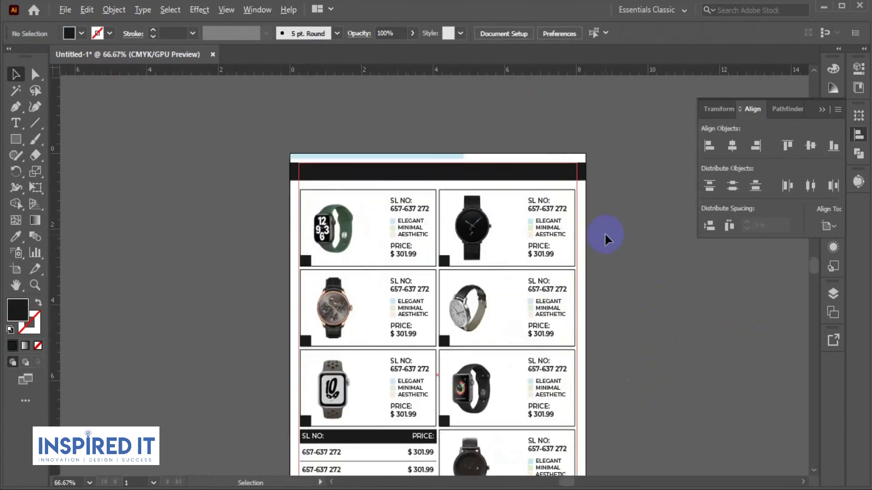
pyautogui.scroll(-1, 606, 218)
pyautogui.moveTo(285, 145)
pyautogui.mouseDown()
pyautogui.moveTo(585, 391)
pyautogui.moveTo(598, 430)
pyautogui.mouseUp()
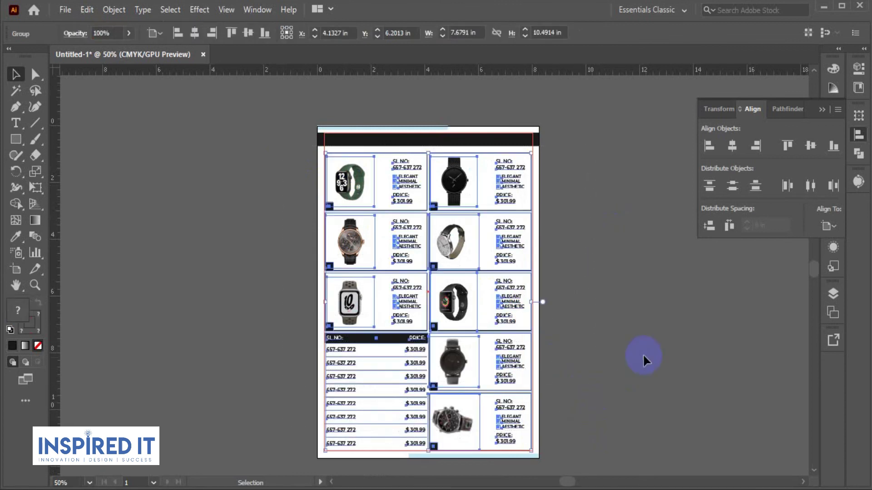
pyautogui.keyDown('shift'); pyautogui.click(383, 140); pyautogui.keyUp('shift')
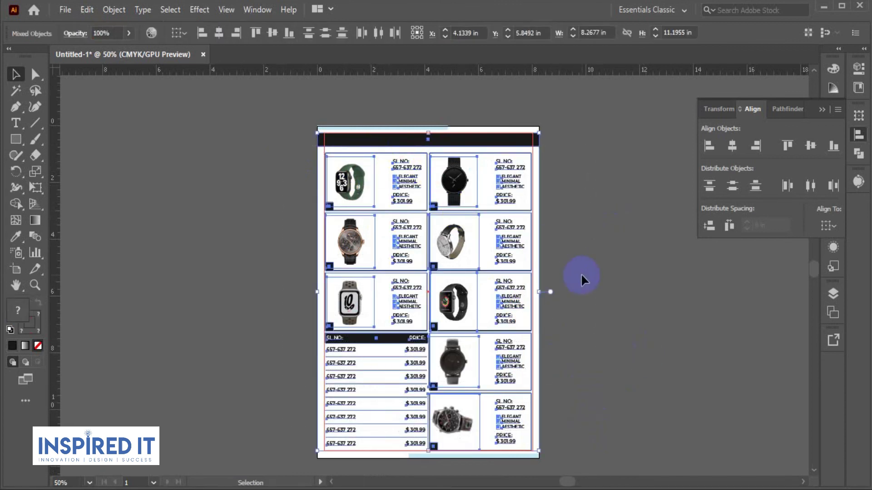
pyautogui.click(582, 277)
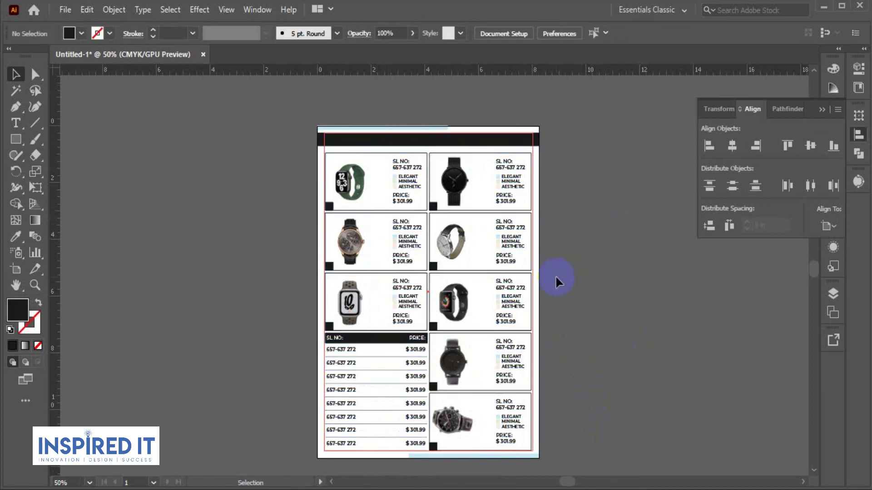
pyautogui.click(499, 266)
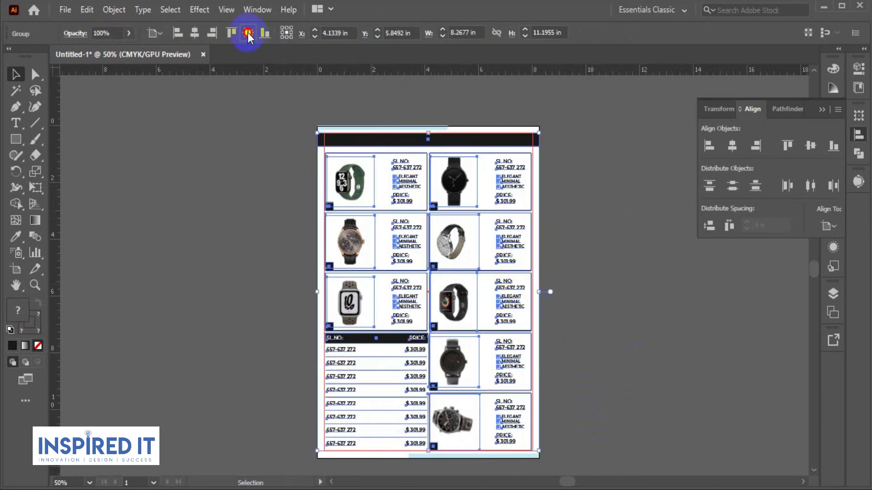
pyautogui.click(630, 271)
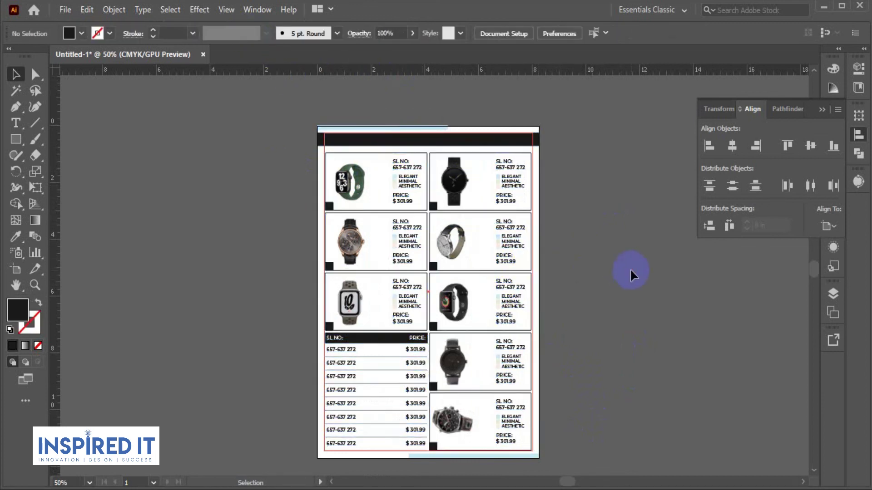
pyautogui.keyDown('ctrl'); pyautogui.click(524, 198); pyautogui.keyUp('ctrl')
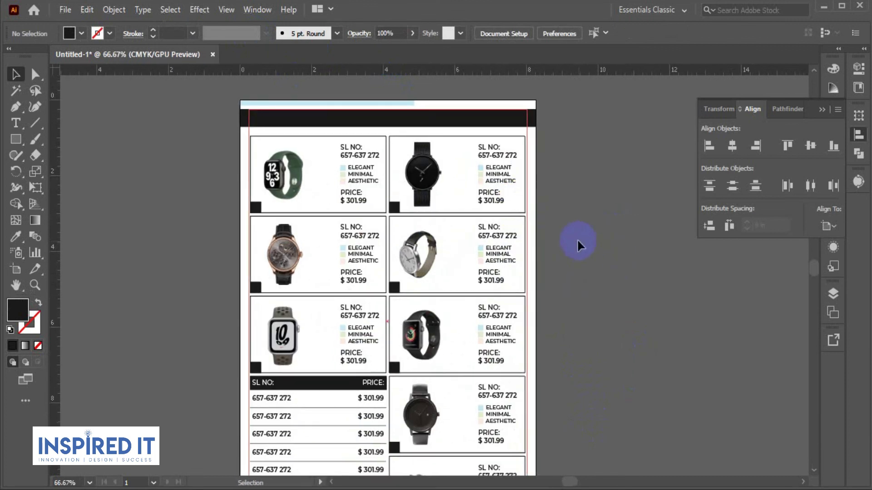
pyautogui.click(454, 125)
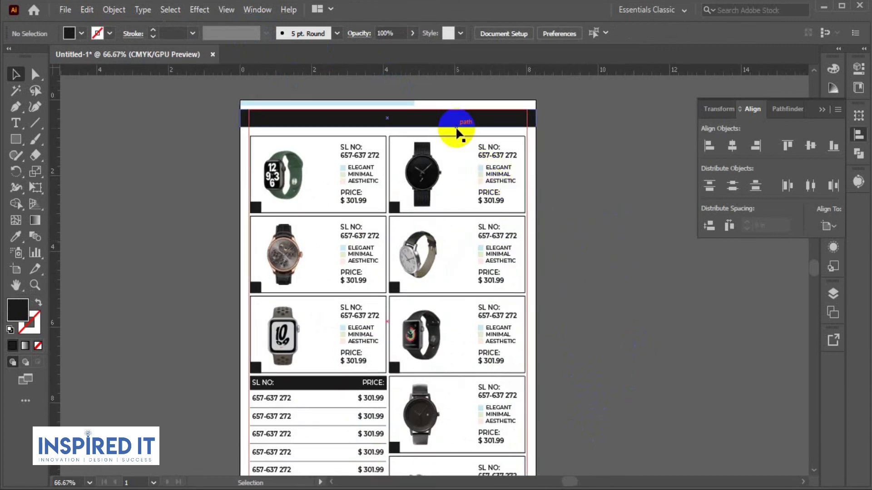
pyautogui.rightClick(454, 125)
pyautogui.click(552, 219)
pyautogui.click(597, 203)
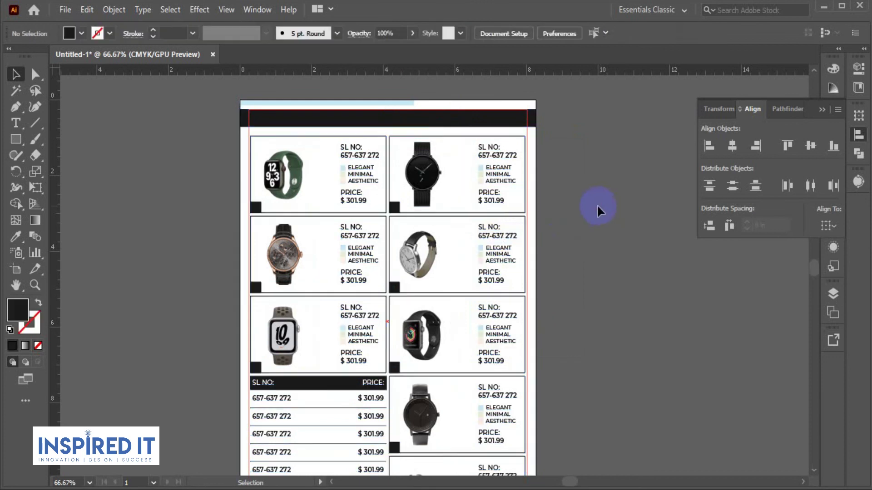
pyautogui.moveTo(585, 203); pyautogui.dragTo(535, 198)
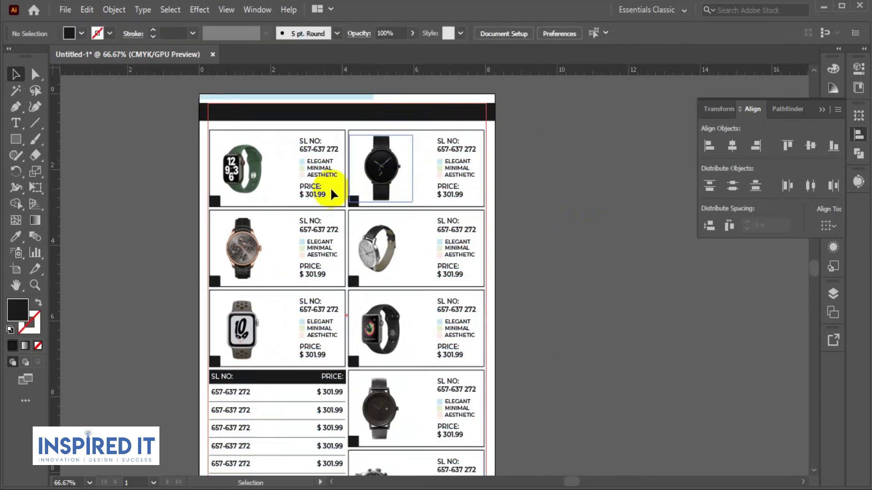
pyautogui.click(345, 113)
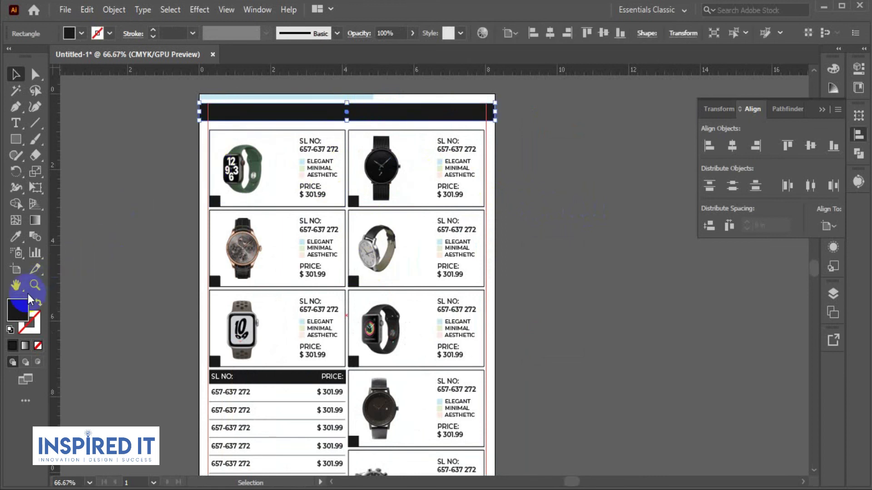
# Restore the top banner's solid black fill.
pyautogui.click(16, 236)
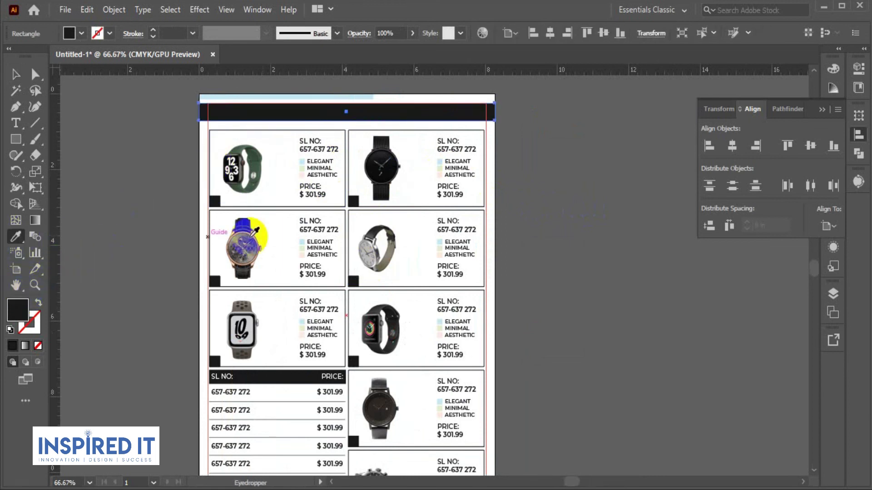
pyautogui.click(399, 202)
pyautogui.click(38, 302)
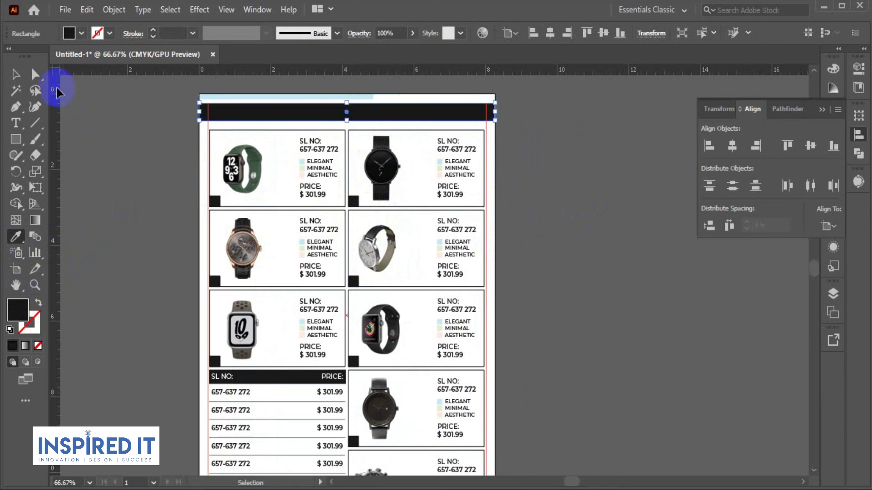
pyautogui.click(16, 74)
pyautogui.click(630, 263)
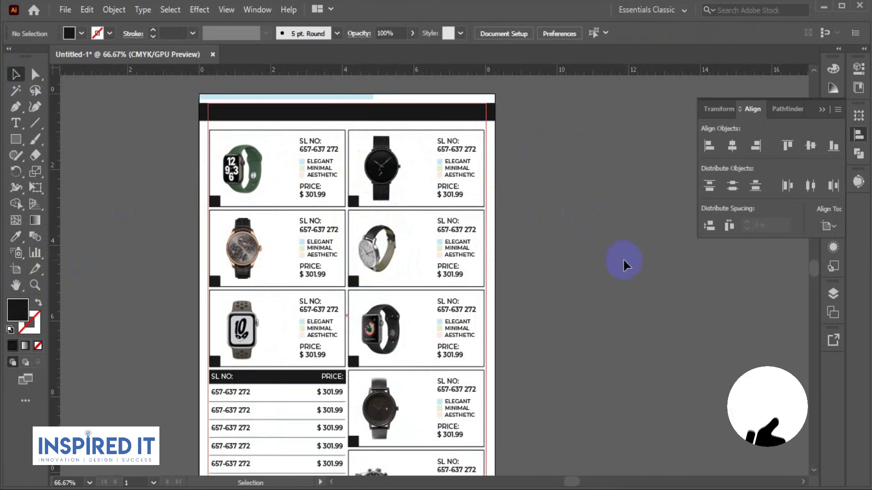
# Type the heading 'WATCHES WITH ELEGANT DESIGNS' beside the page and make it white.
pyautogui.click(23, 126)
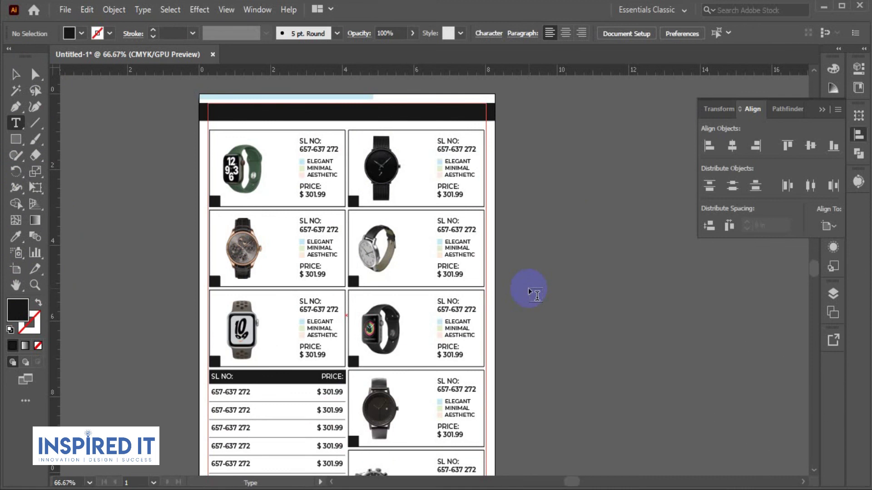
pyautogui.click(528, 288)
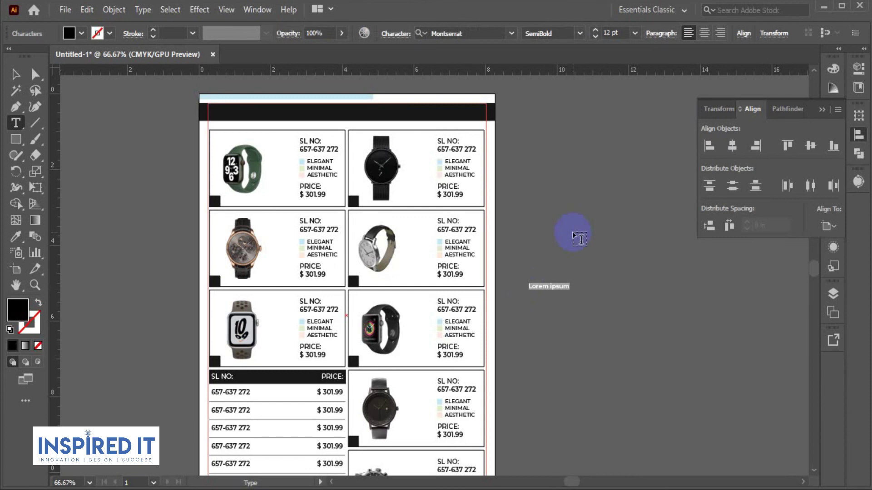
pyautogui.write('WATCH')
pyautogui.write('ES ')
pyautogui.write('WITH ELEGANT DESIGN')
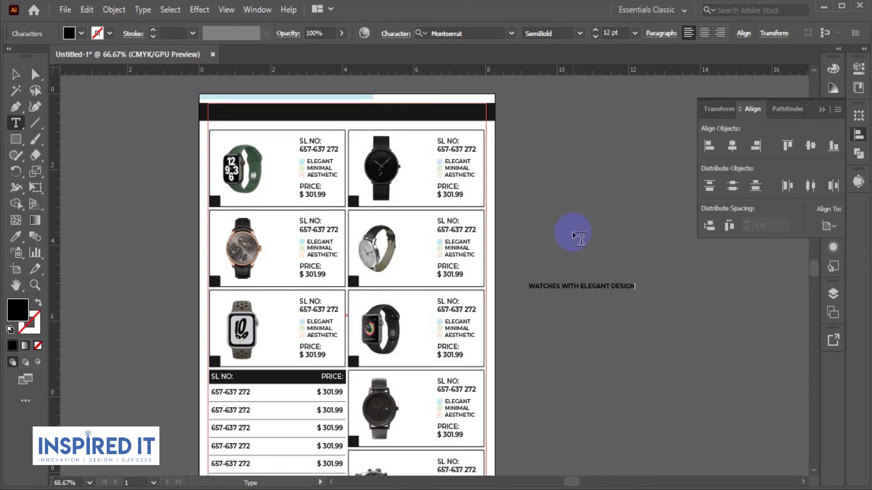
pyautogui.write('S')
pyautogui.click(16, 236)
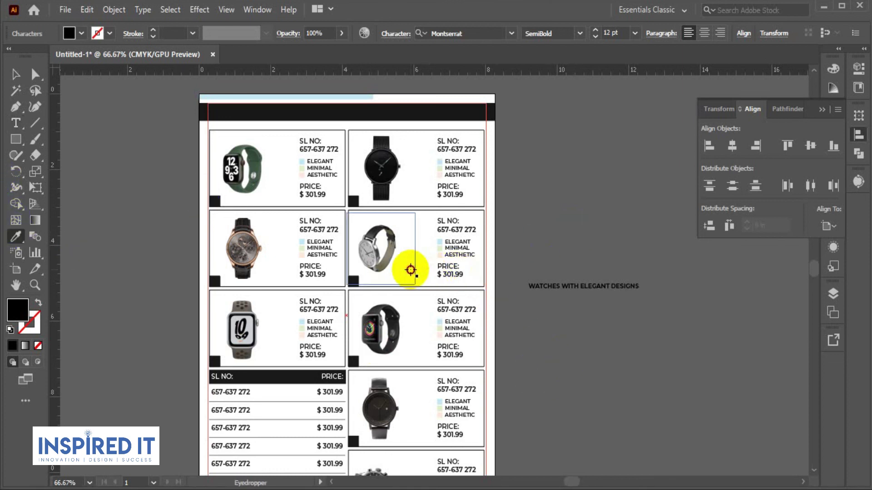
pyautogui.click(15, 74)
pyautogui.click(633, 286)
pyautogui.click(16, 236)
pyautogui.click(425, 272)
# Move the white heading onto the black banner, centred across the page top.
pyautogui.click(16, 74)
pyautogui.click(545, 241)
pyautogui.moveTo(566, 286); pyautogui.dragTo(331, 117)
pyautogui.scroll(3, 370, 139)
# Widen the letter spacing of the 'WATCHES WITH ELEGANT DESIGNS' heading by two tracking steps.
pyautogui.moveTo(370, 139); pyautogui.dragTo(443, 299)
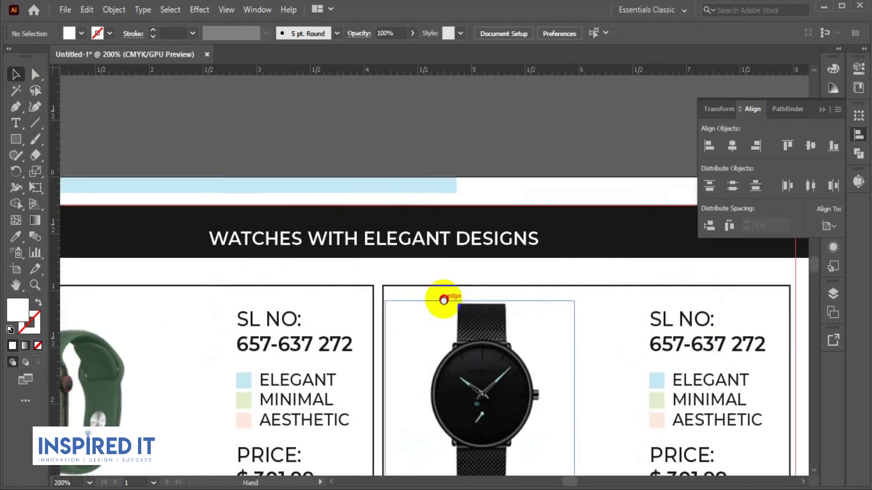
pyautogui.click(438, 243)
pyautogui.hotkey('alt', 'Right')
pyautogui.hotkey('alt', 'Right')
pyautogui.hotkey('alt', 'Right')
pyautogui.hotkey('alt', 'Right')
pyautogui.hotkey('alt', 'Right')
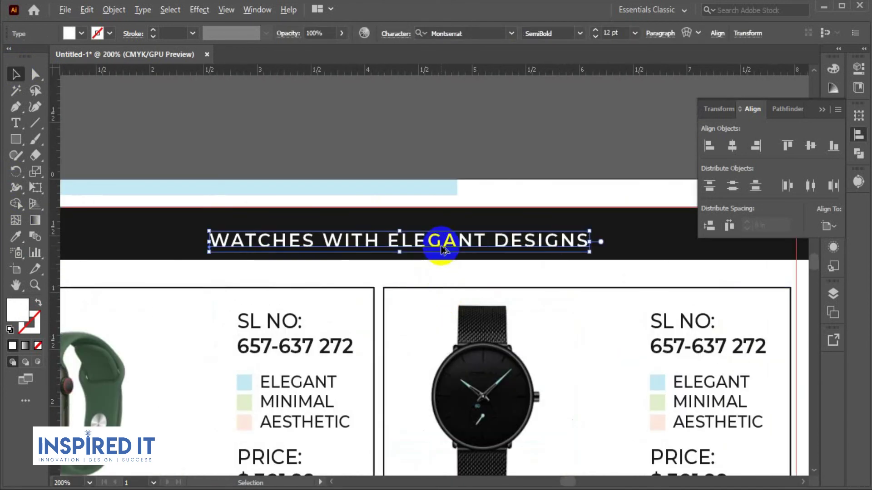
pyautogui.hotkey('alt', 'Right')
pyautogui.hotkey('alt', 'Right')
pyautogui.hotkey('alt', 'Right')
pyautogui.click(444, 148)
# Centre the heading vertically and horizontally on the black banner, then zoom out to the full page.
pyautogui.click(465, 246)
pyautogui.click(554, 110)
pyautogui.click(506, 234)
pyautogui.keyDown('shift'); pyautogui.click(675, 257); pyautogui.keyUp('shift')
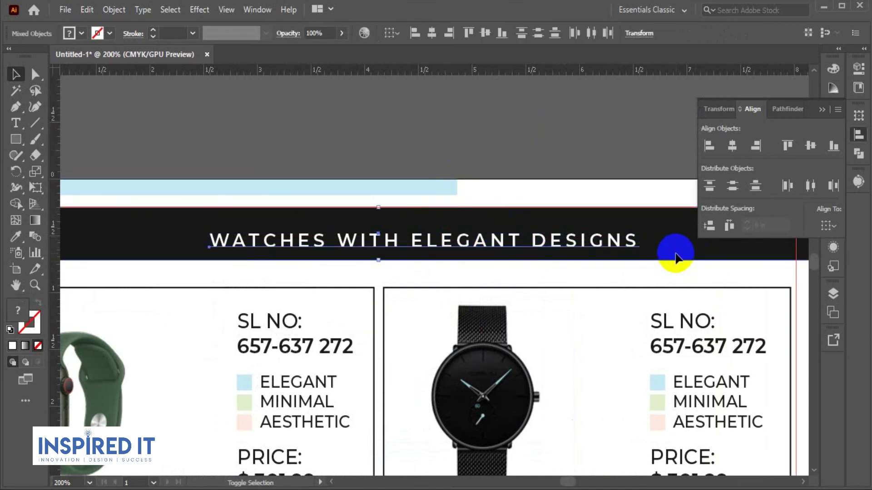
pyautogui.click(810, 145)
pyautogui.click(731, 145)
pyautogui.click(562, 132)
pyautogui.hotkey('ctrl', '-')
pyautogui.hotkey('ctrl', '-')
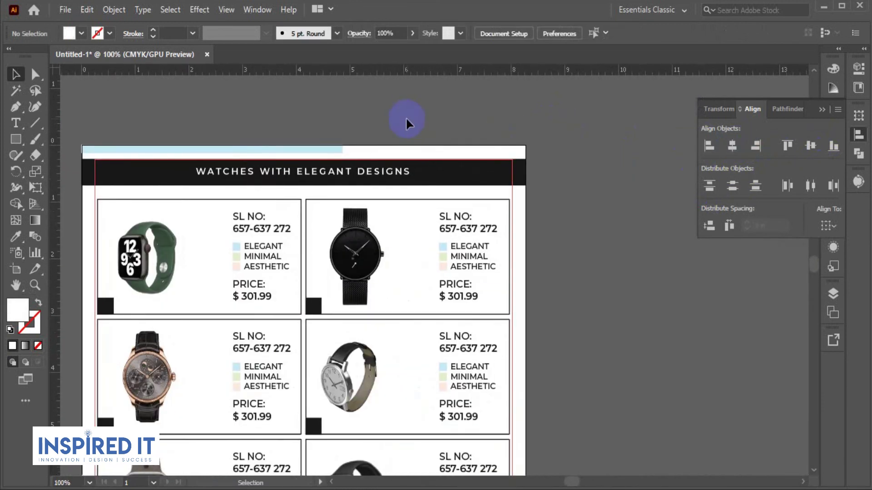
pyautogui.hotkey('ctrl', '-')
pyautogui.hotkey('ctrl', '-')
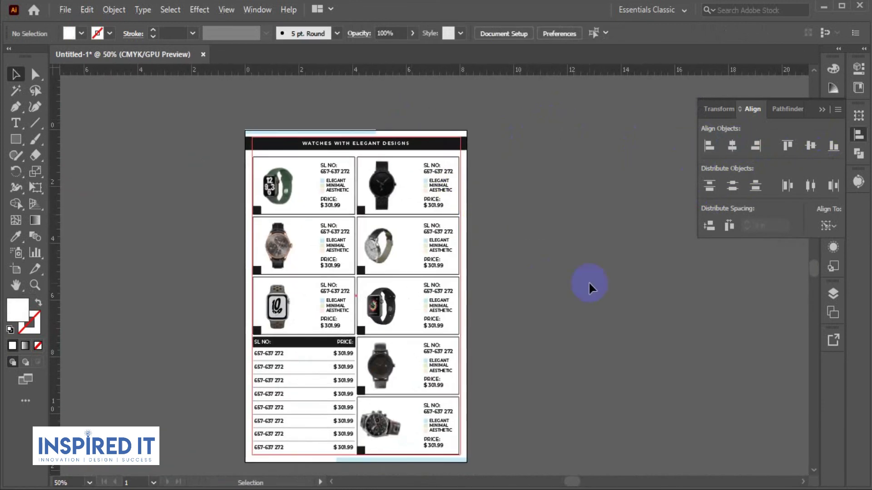
pyautogui.scroll(-2, 517, 268)
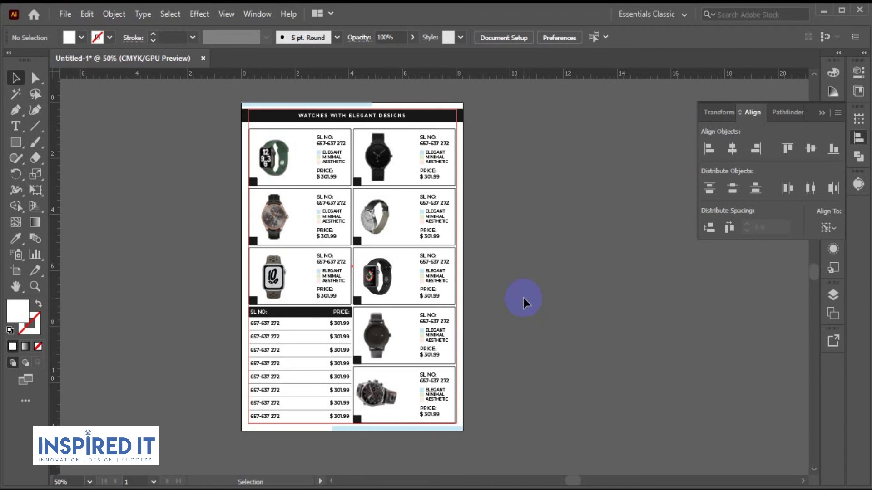
pyautogui.scroll(1, 460, 387)
pyautogui.moveTo(514, 356); pyautogui.dragTo(518, 368)
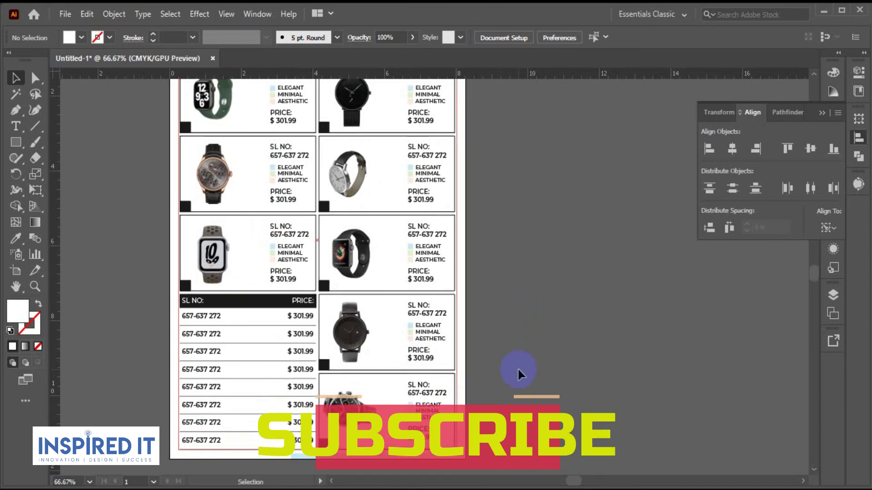
pyautogui.scroll(-1, 497, 332)
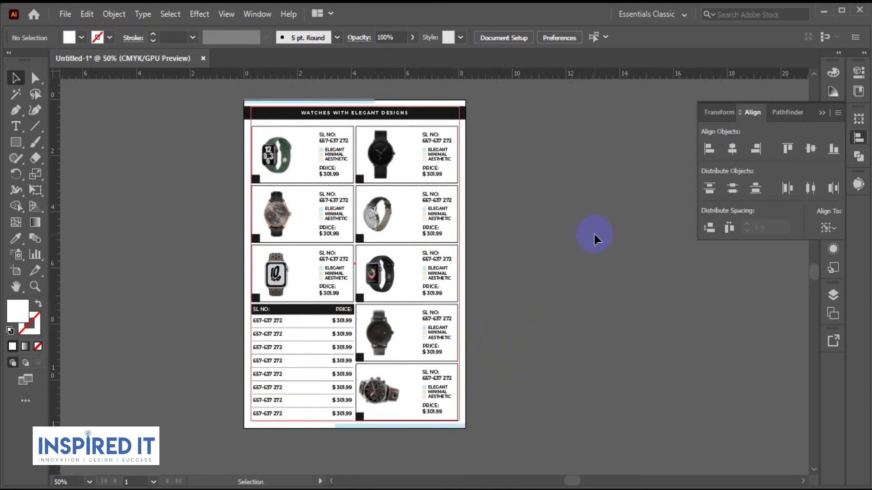
# Save a copy to the Desktop named 'Catalog-…', accepting the default Illustrator options.
pyautogui.hotkey('ctrl', 'alt')
pyautogui.hotkey('ctrl', 'alt', 's')
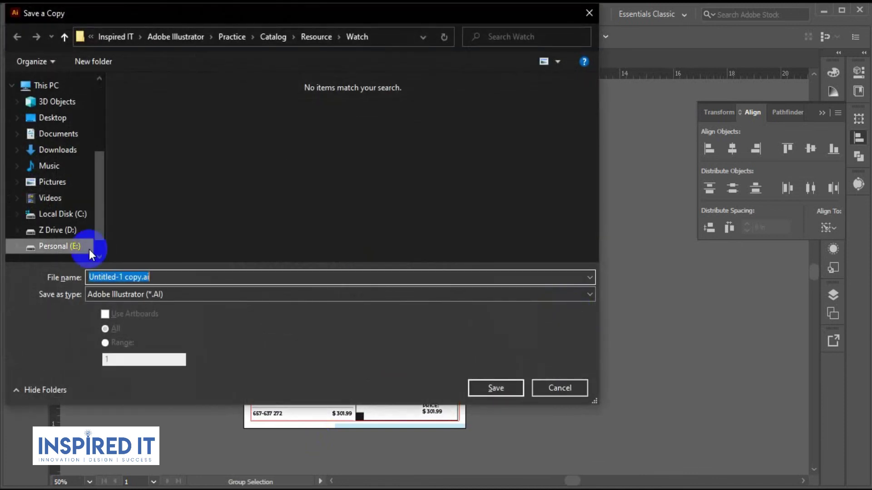
pyautogui.click(51, 118)
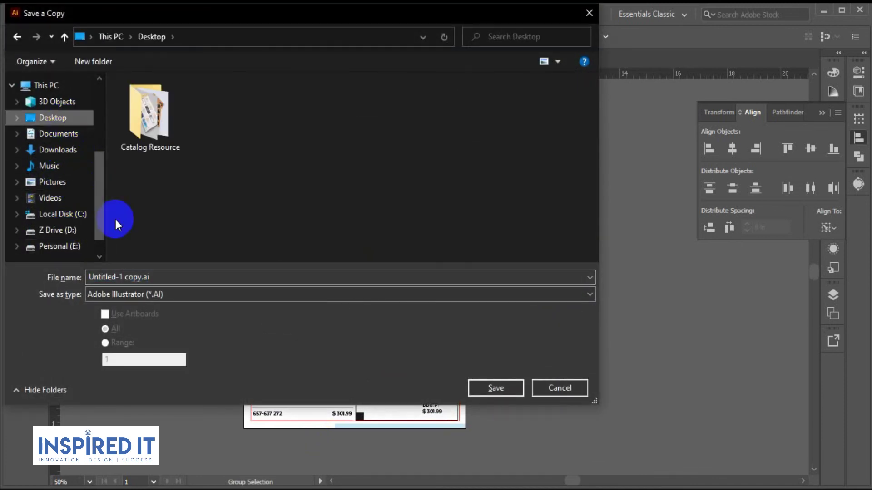
pyautogui.click(154, 276)
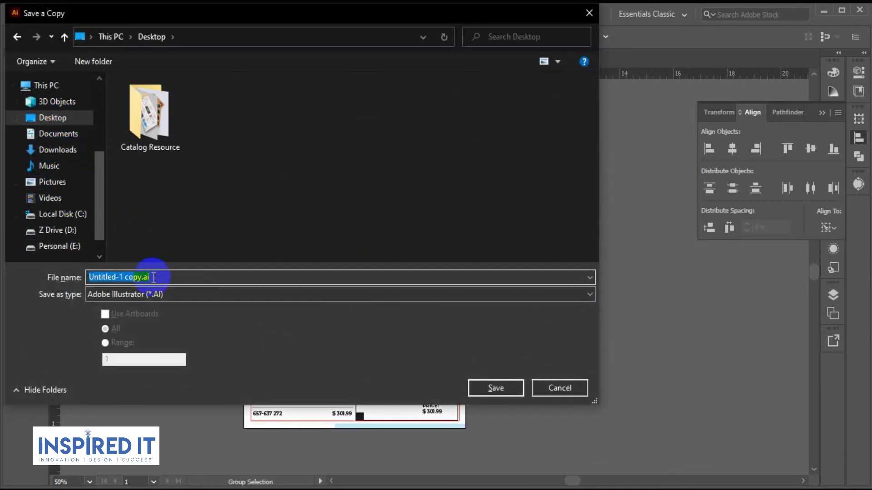
pyautogui.write('C')
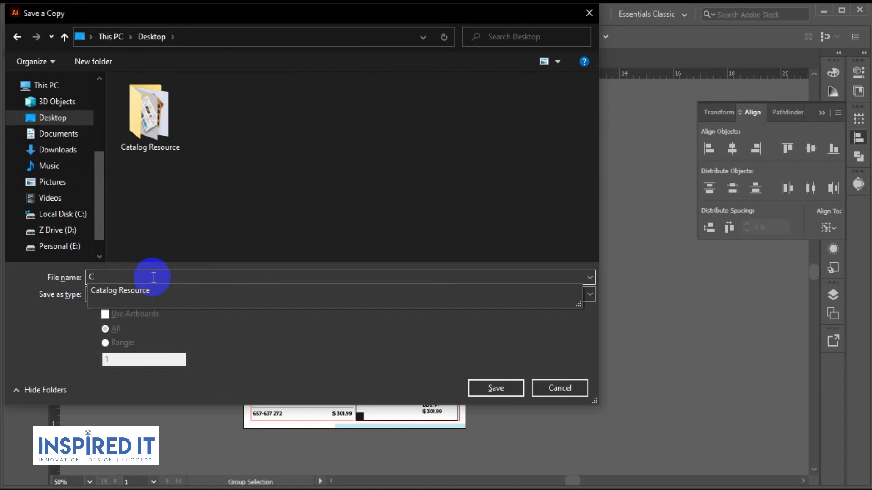
pyautogui.write('Aalog')
pyautogui.write('-3')
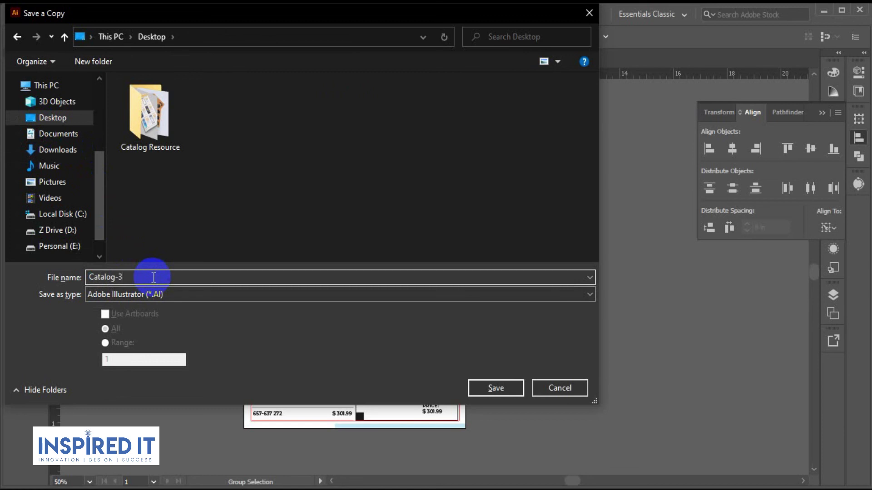
pyautogui.press('Return')
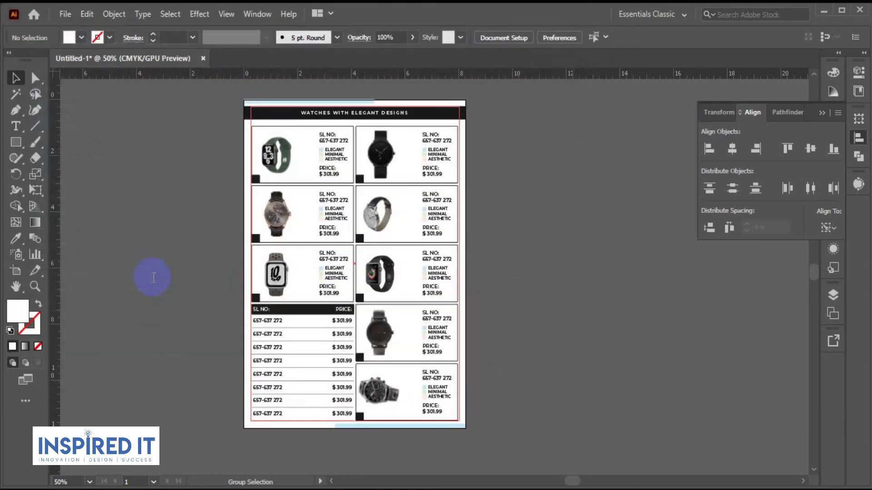
pyautogui.click(491, 441)
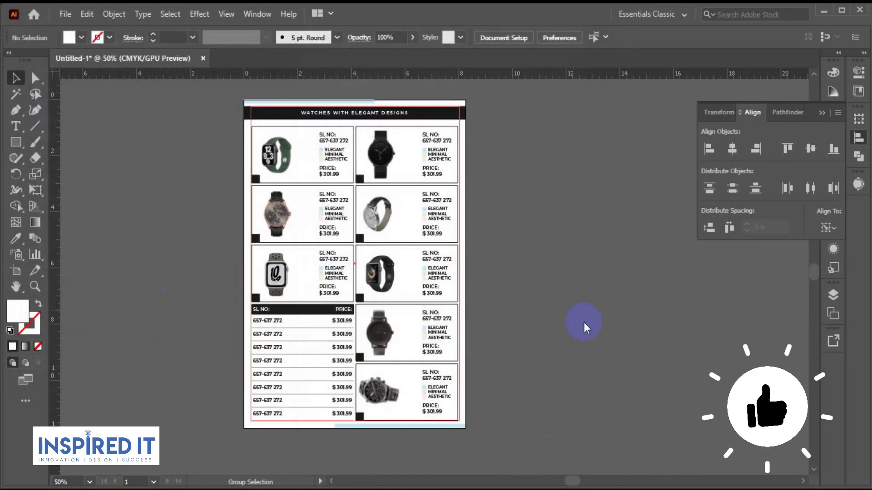